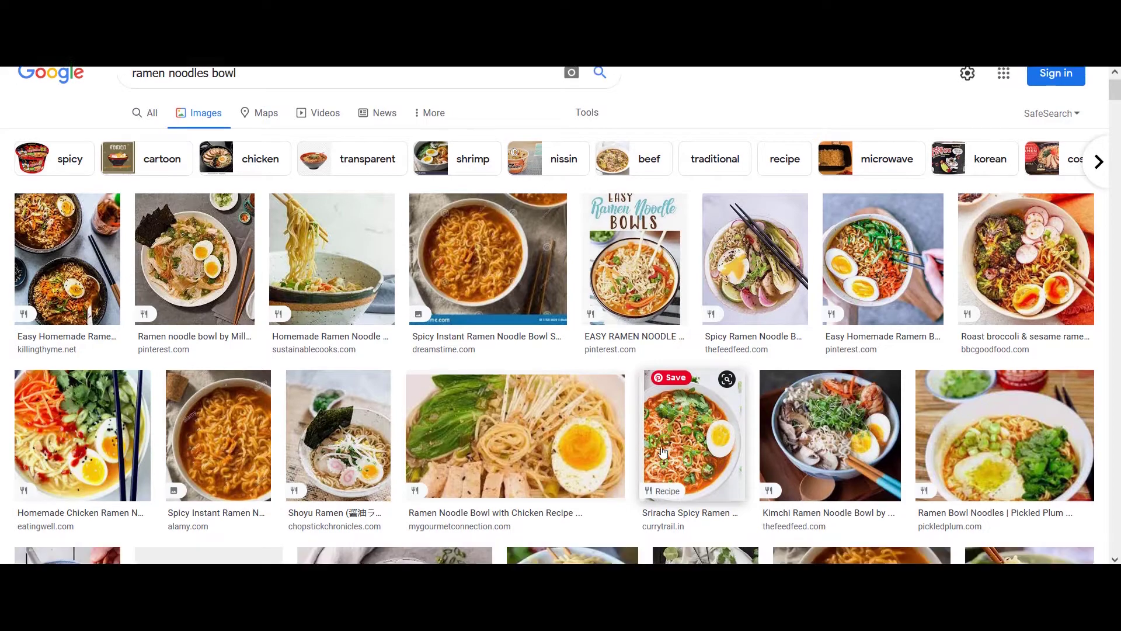
Step: Preview the roast broccoli and sesame ramen photo and the Shoyu Ramen photo among the ramen noodles bowl image results
scroll(642, 424, down, 1)
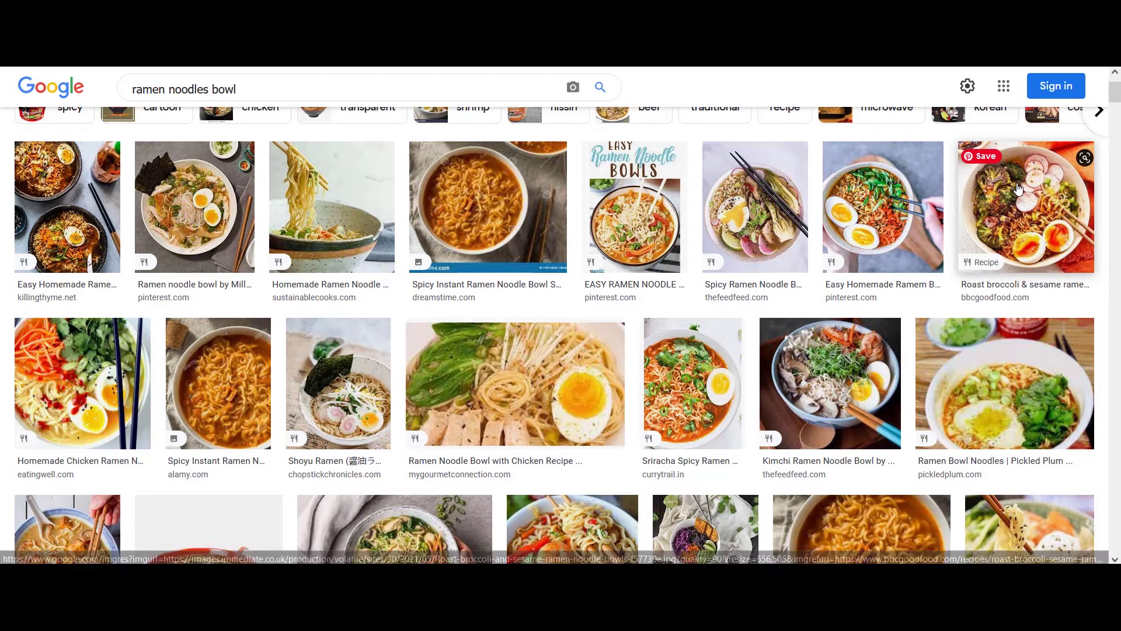
click(999, 156)
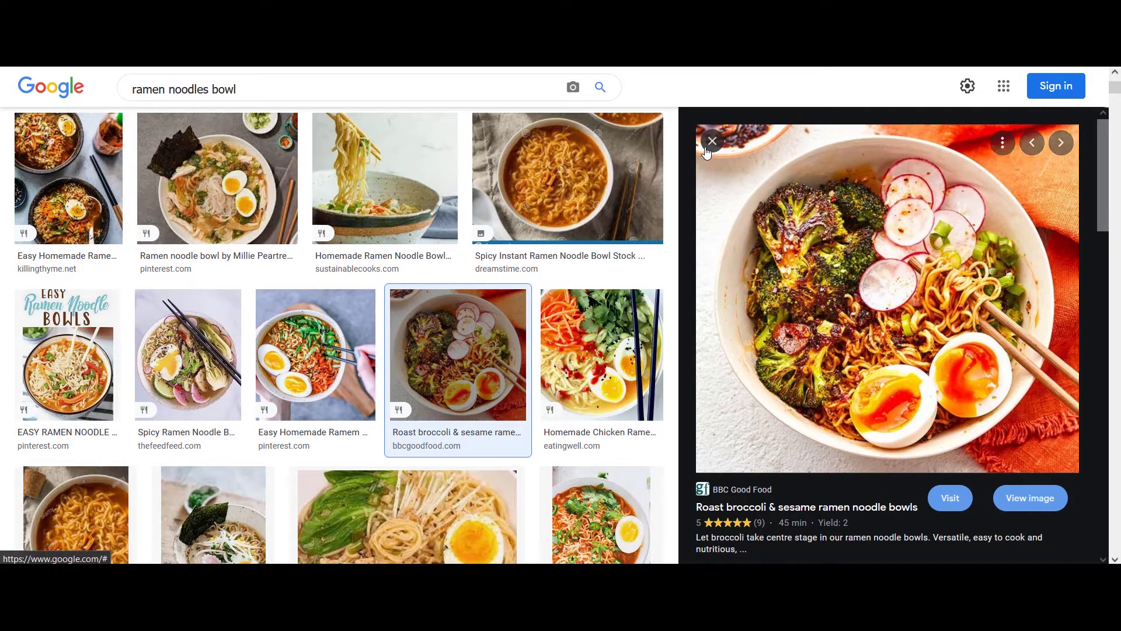
click(712, 142)
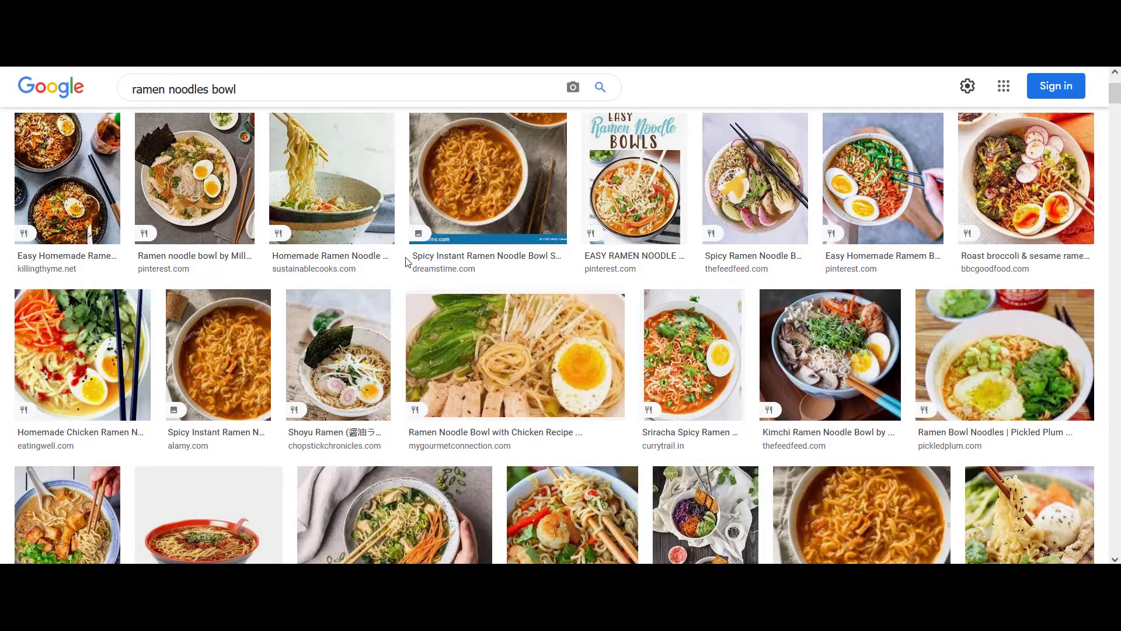
click(349, 388)
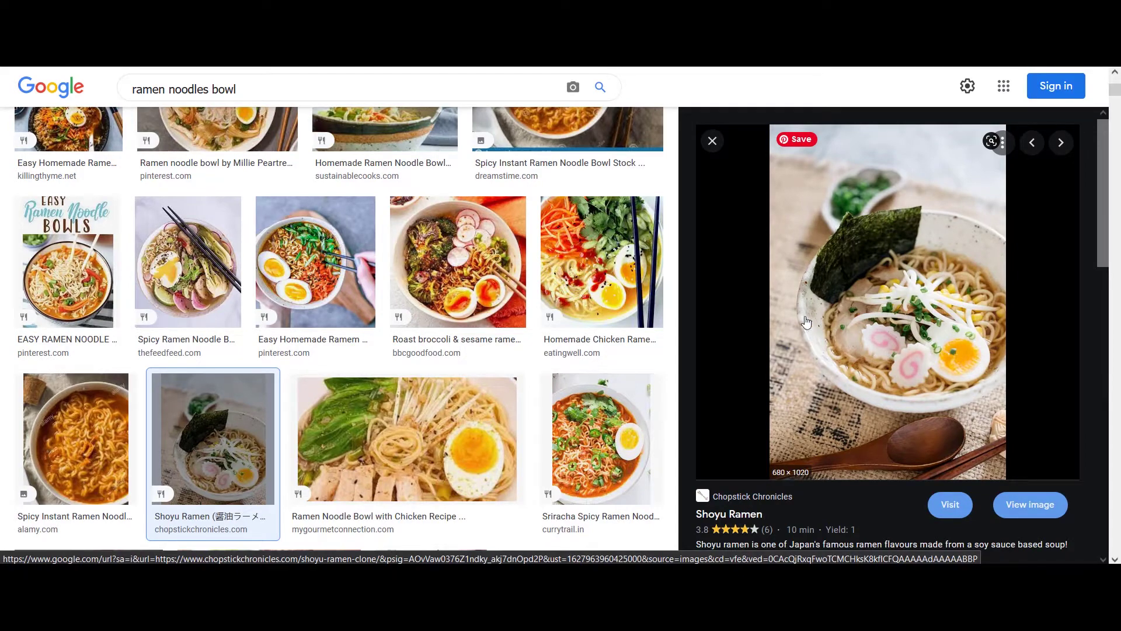
click(712, 141)
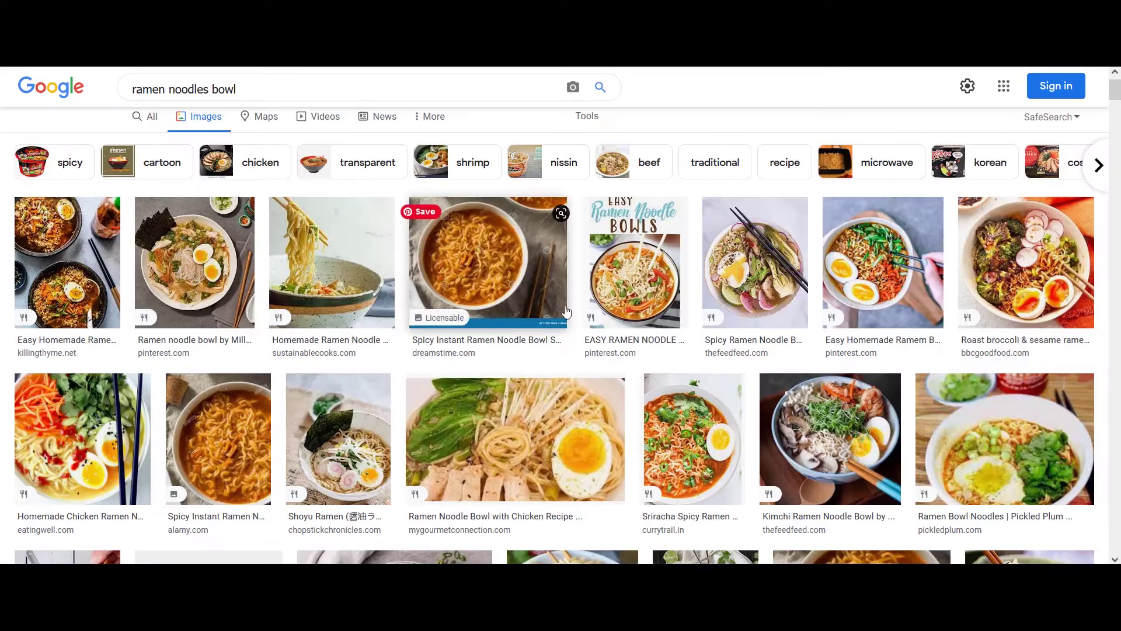
Step: Browse further through the ramen bowl images and preview Shutterstock's illustrated Ramen Noodle Bowl Stock Vector
scroll(602, 357, down, 5)
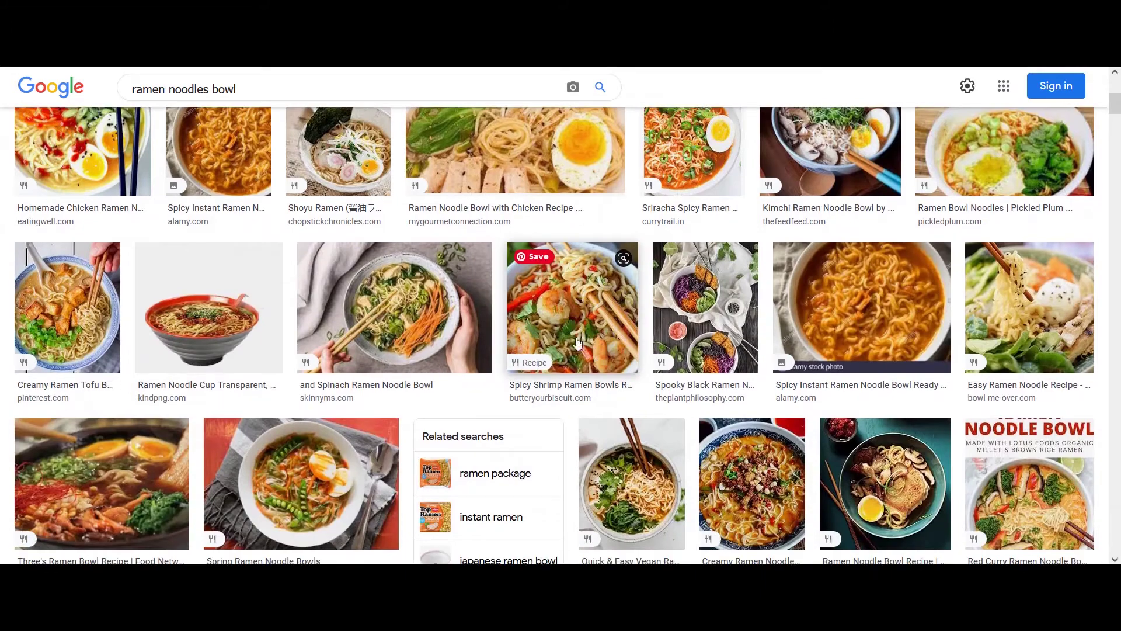
scroll(461, 302, down, 1)
scroll(461, 302, up, 5)
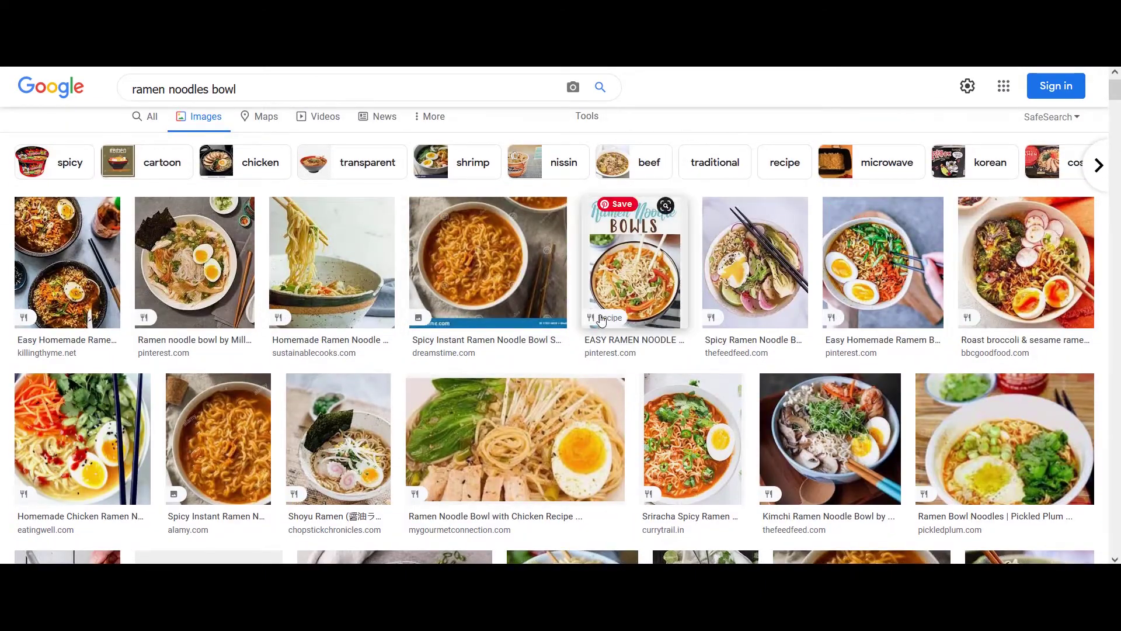
scroll(417, 349, down, 6)
scroll(418, 349, down, 1)
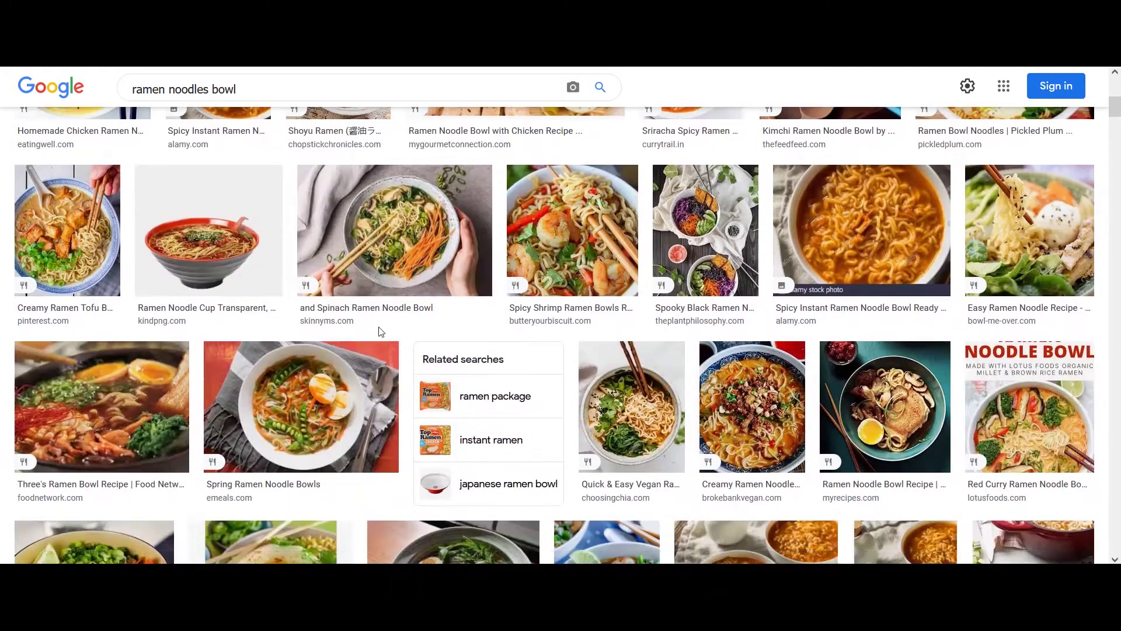
scroll(345, 308, down, 5)
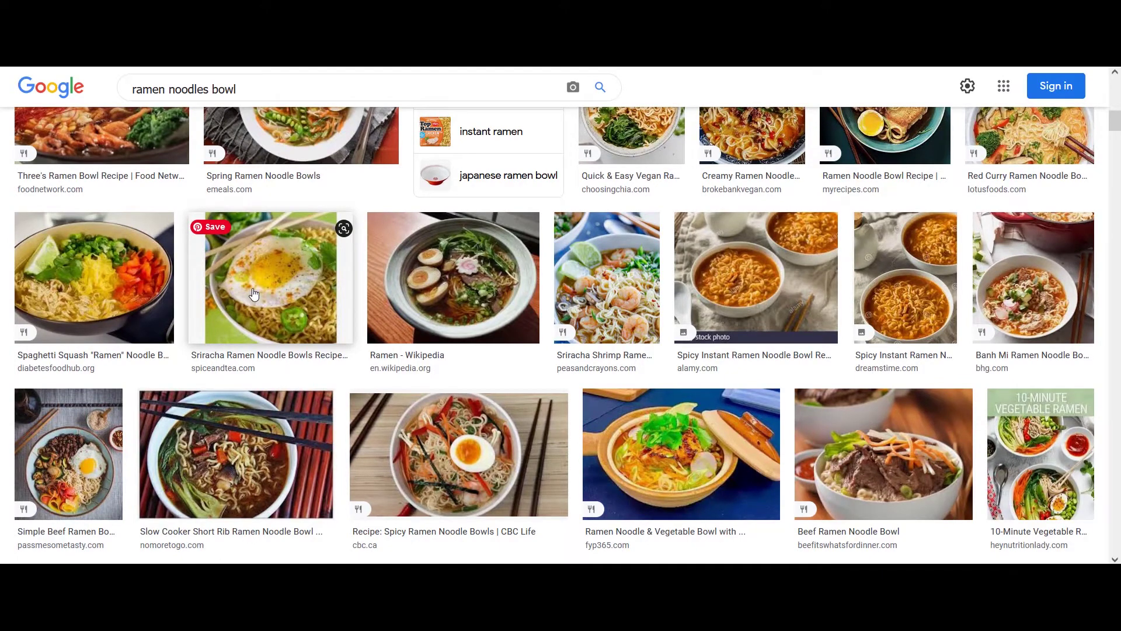
scroll(765, 263, down, 3)
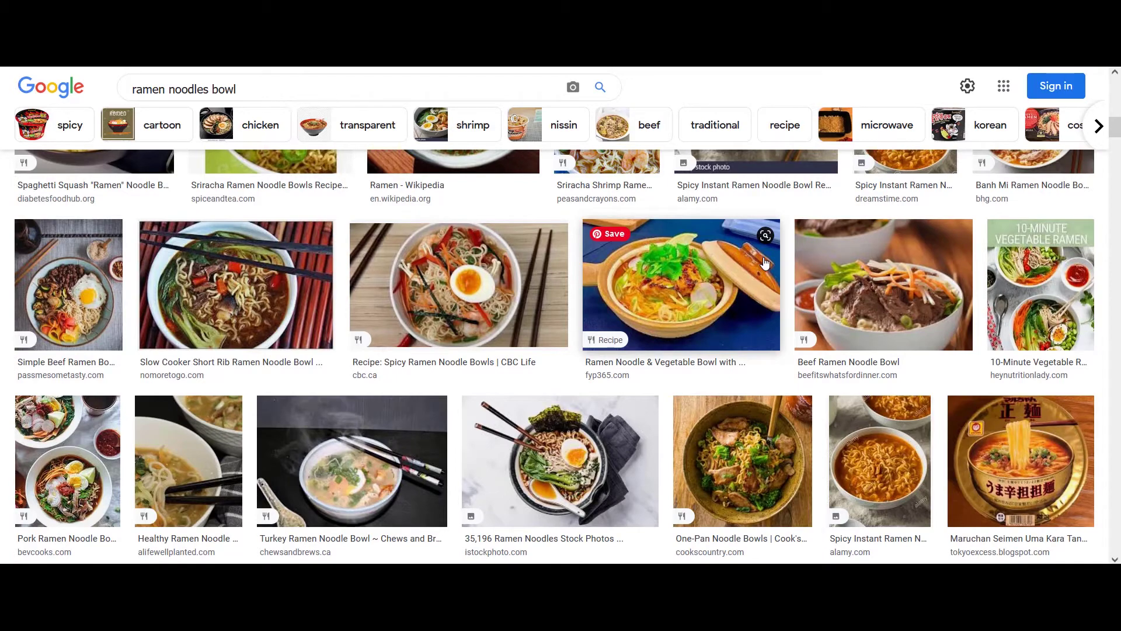
scroll(765, 263, down, 7)
click(246, 251)
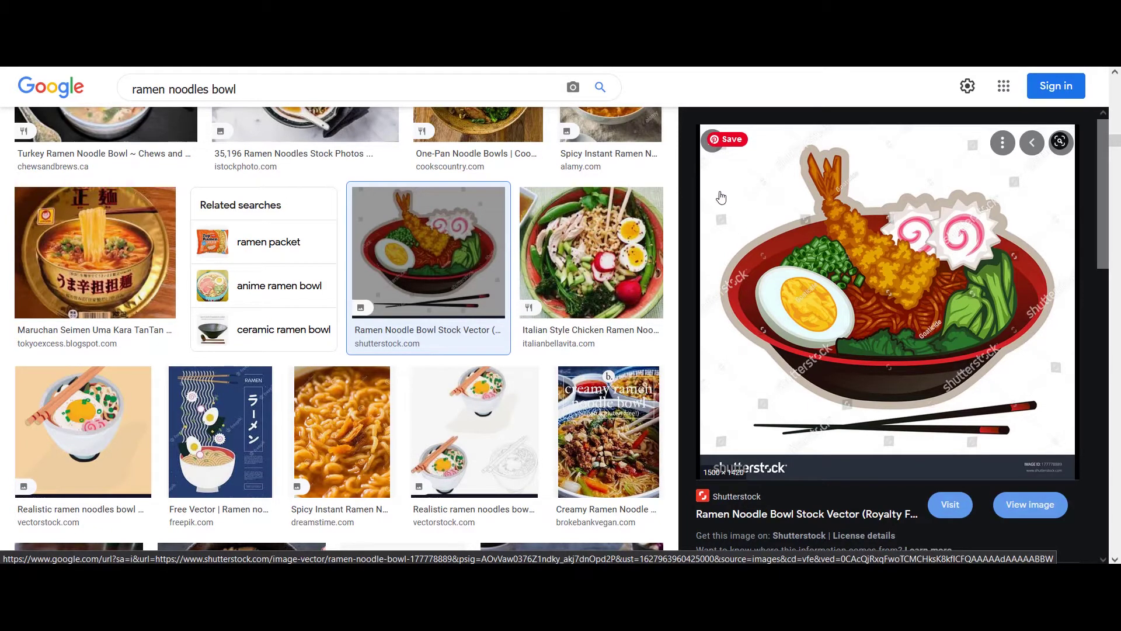
click(709, 143)
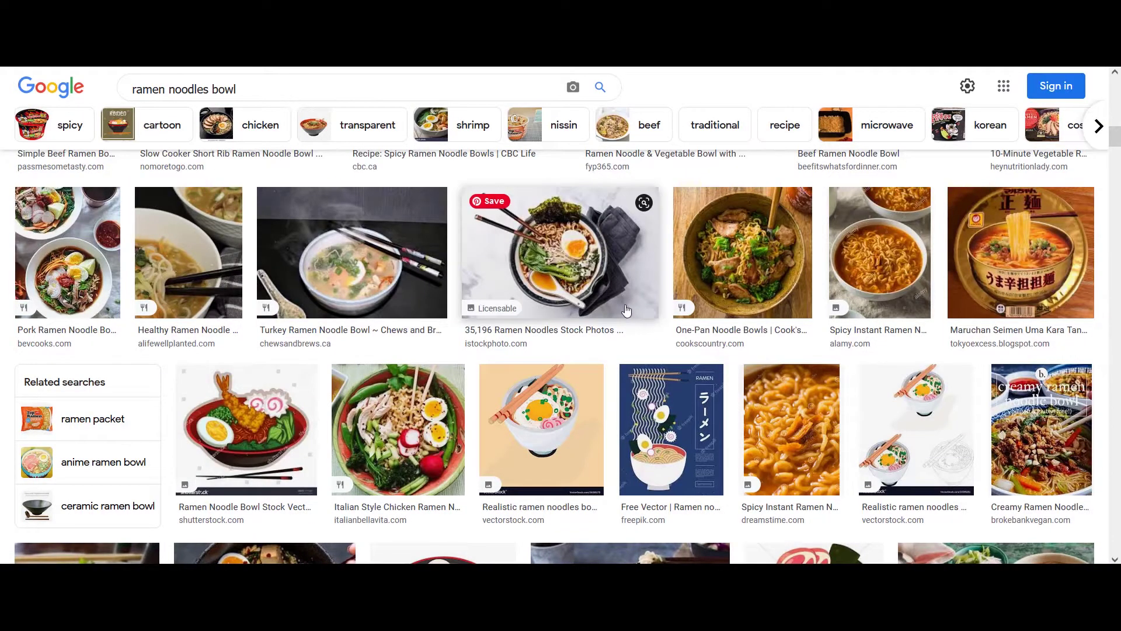
Step: Preview the GoGraph EPS Vector ramen bowl illustration, then return to the full image results
scroll(626, 310, down, 3)
click(814, 468)
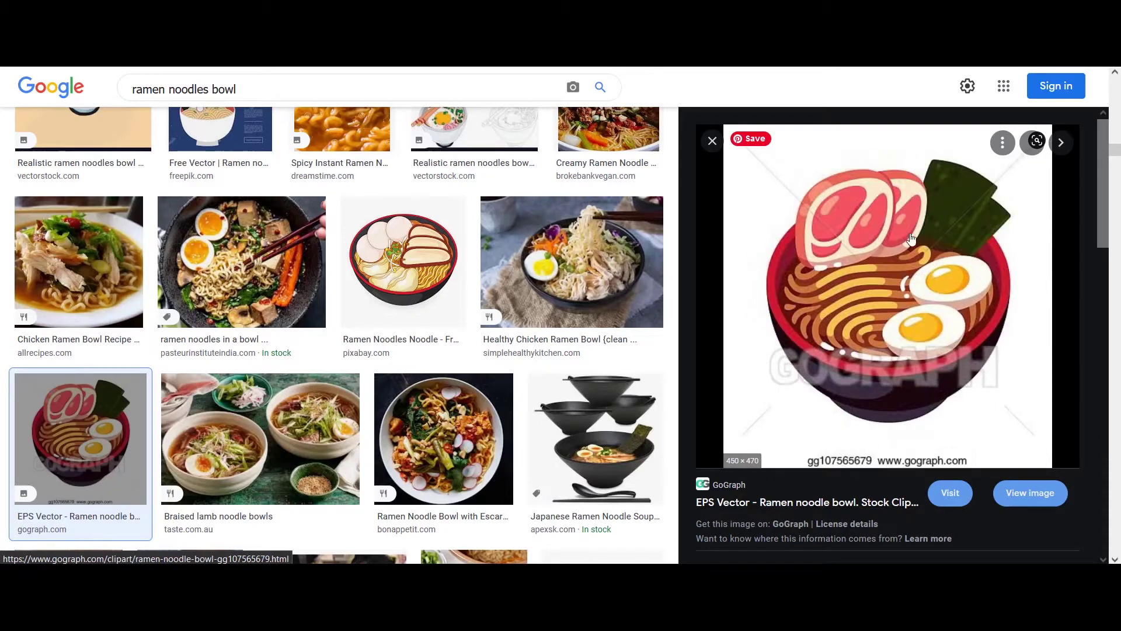
click(709, 142)
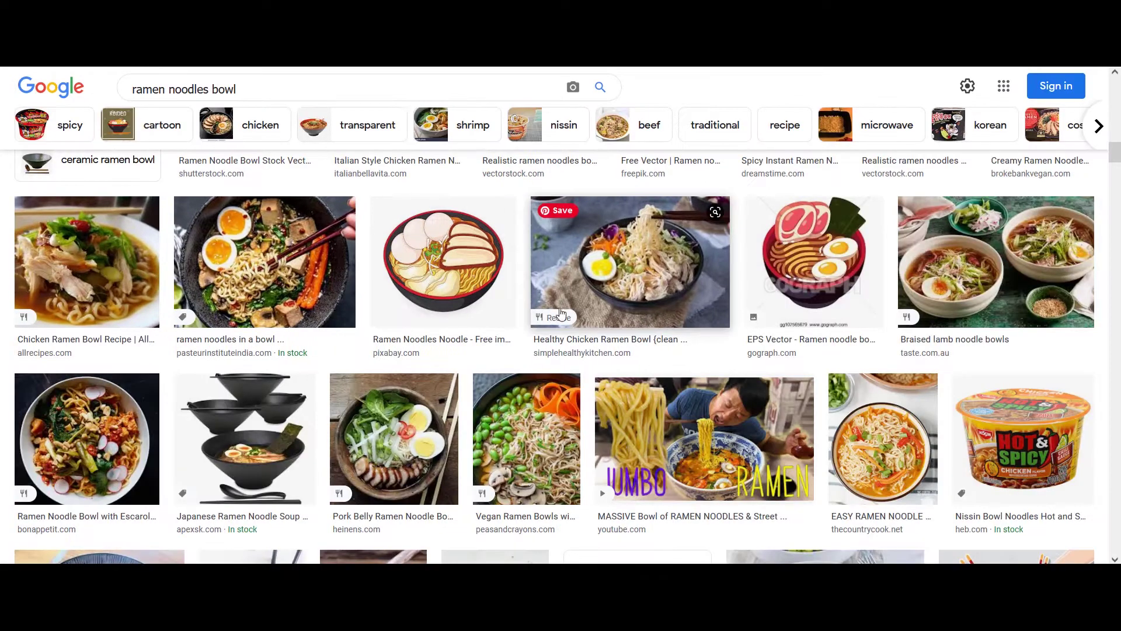
Step: Preview Freepik's Delicious Ramen illustration and look back over the earlier ramen bowl images for reference
scroll(642, 321, down, 6)
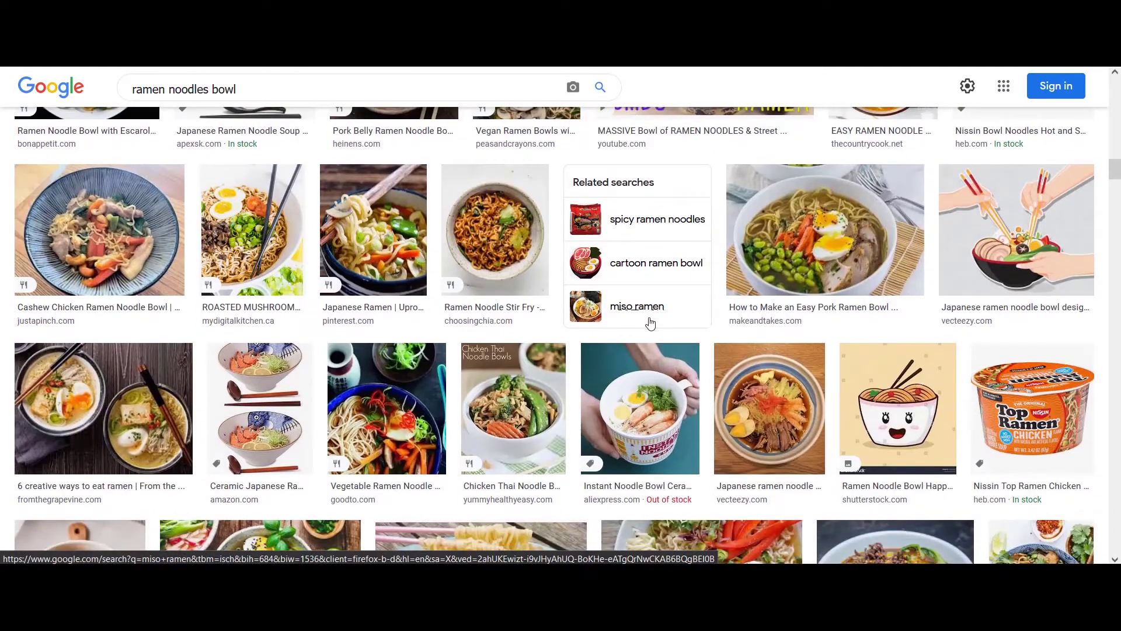
scroll(650, 323, down, 6)
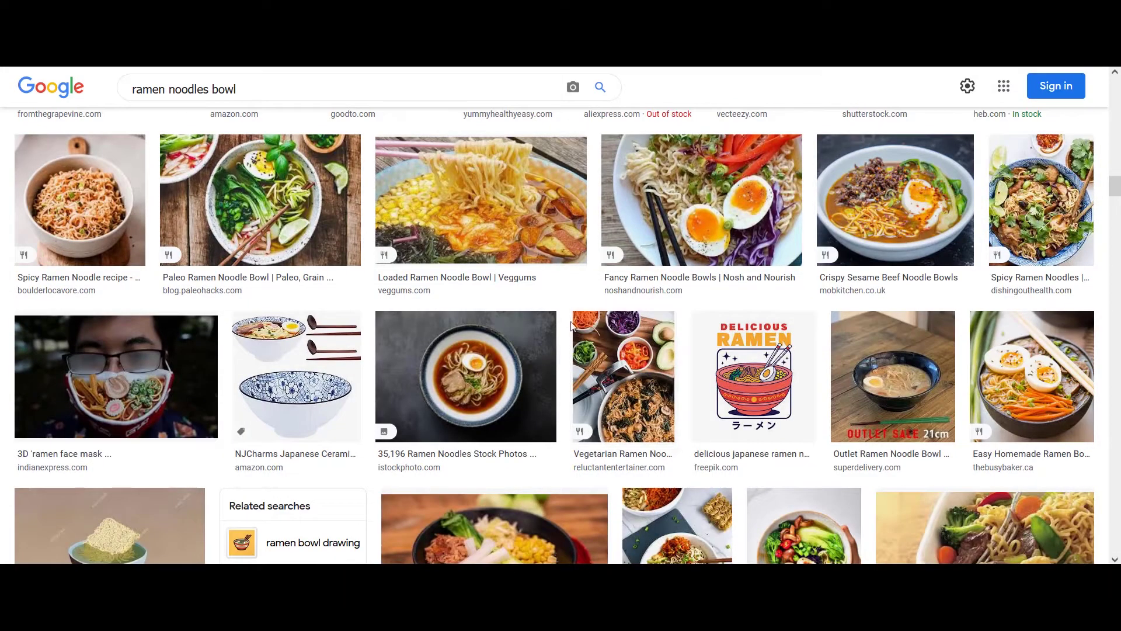
click(762, 363)
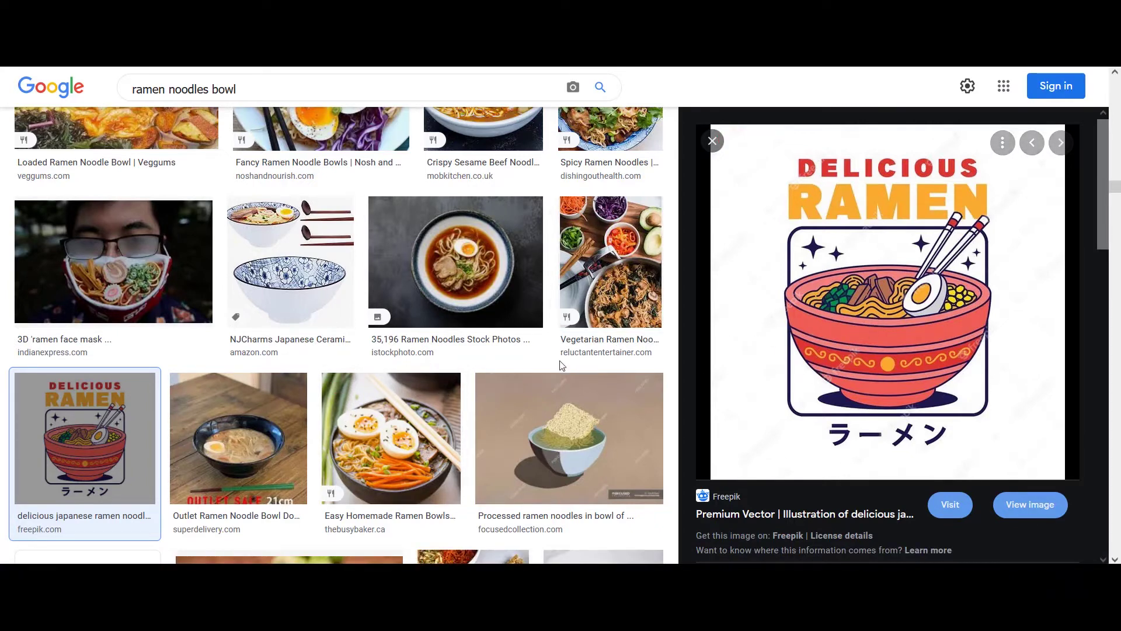
scroll(475, 364, up, 5)
scroll(471, 366, up, 6)
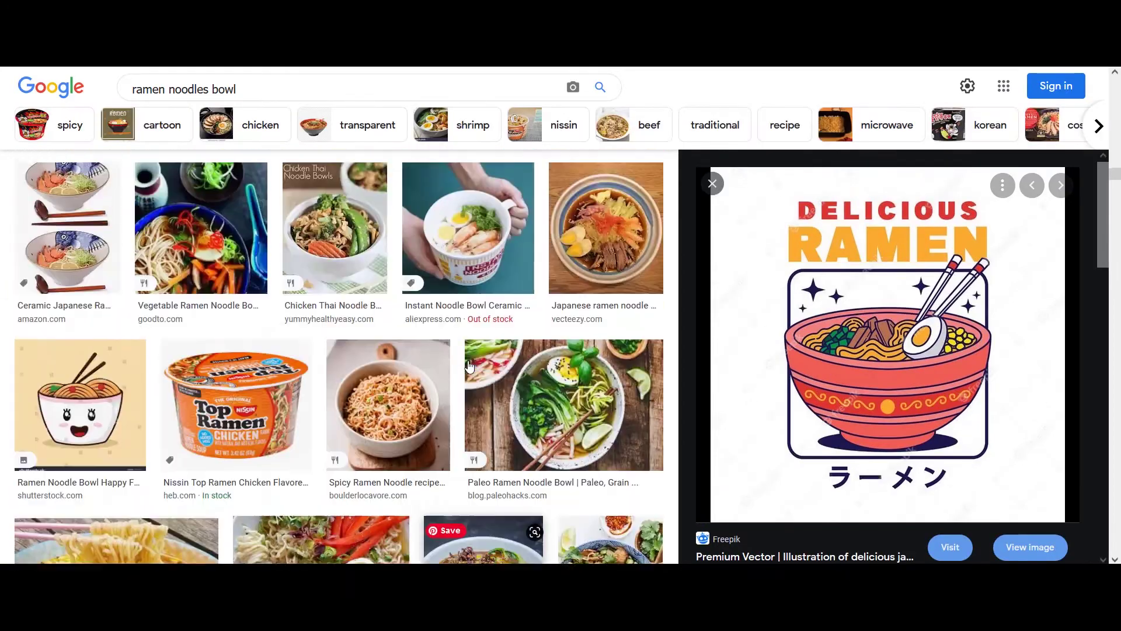
scroll(469, 366, up, 4)
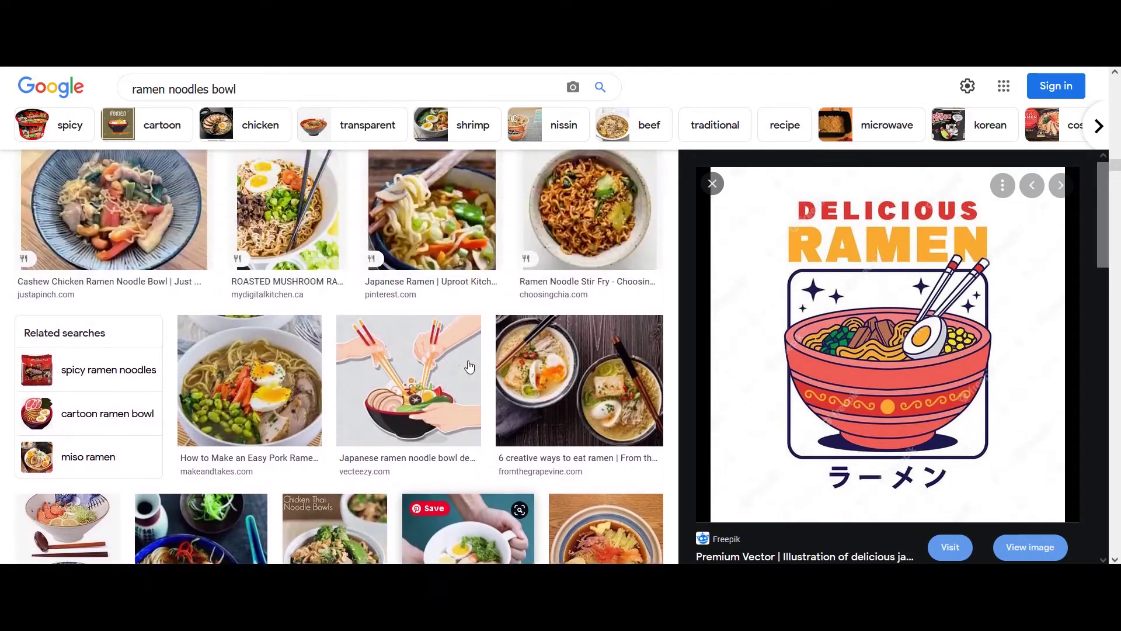
scroll(469, 366, up, 5)
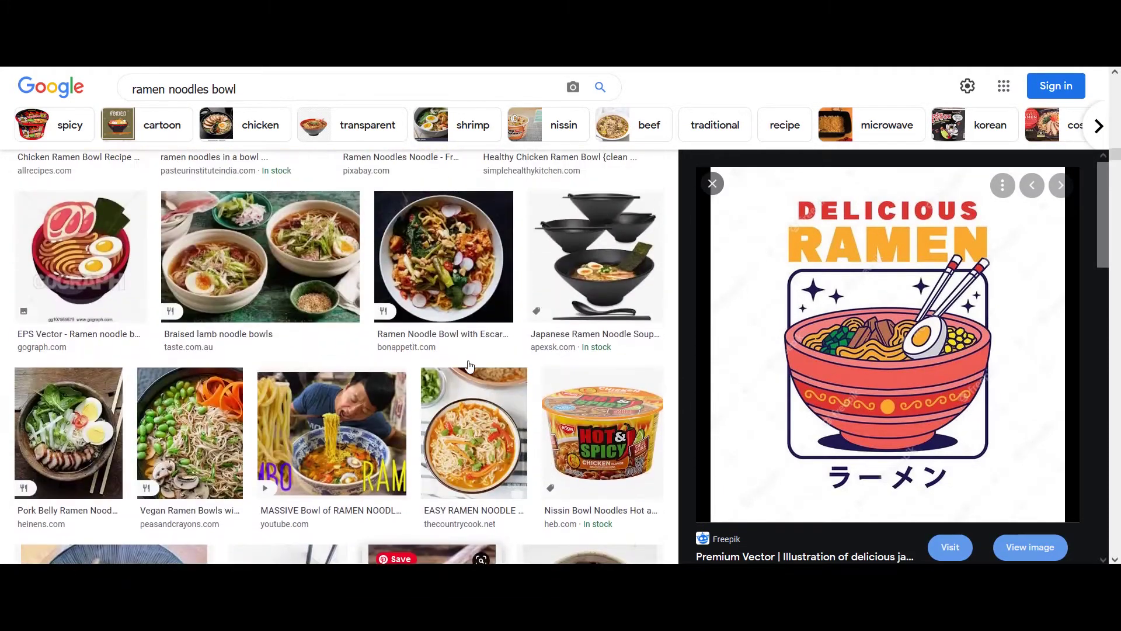
scroll(469, 365, up, 3)
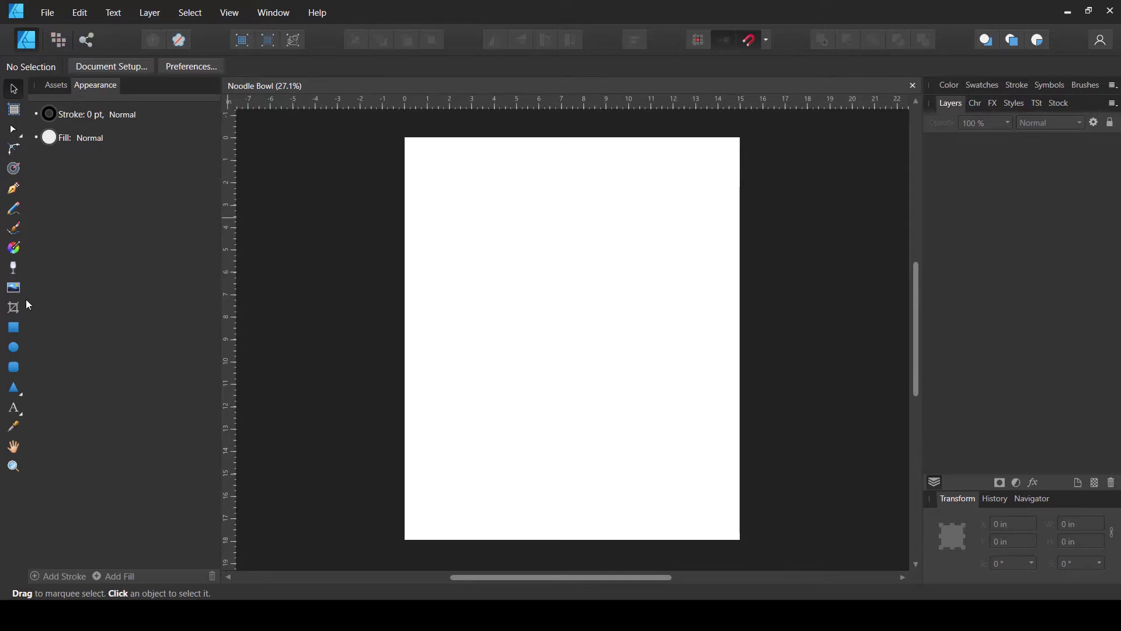
Step: In Affinity Designer, draw an ellipse about 8.9 by 3 in and centre it horizontally and vertically on the page
click(13, 350)
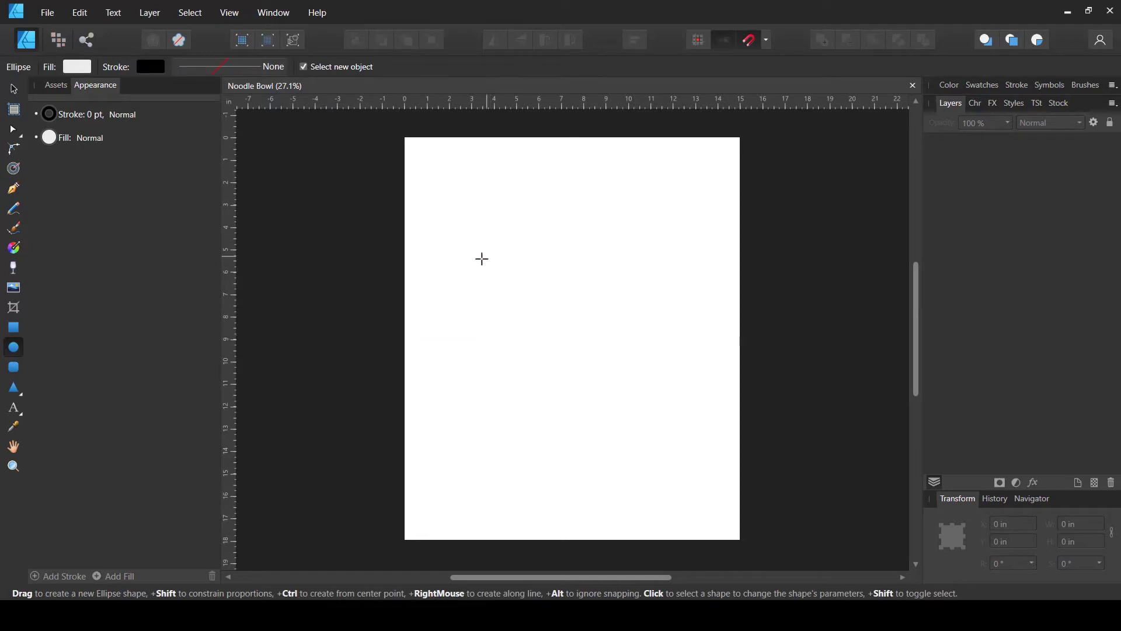
drag(481, 258, 681, 326)
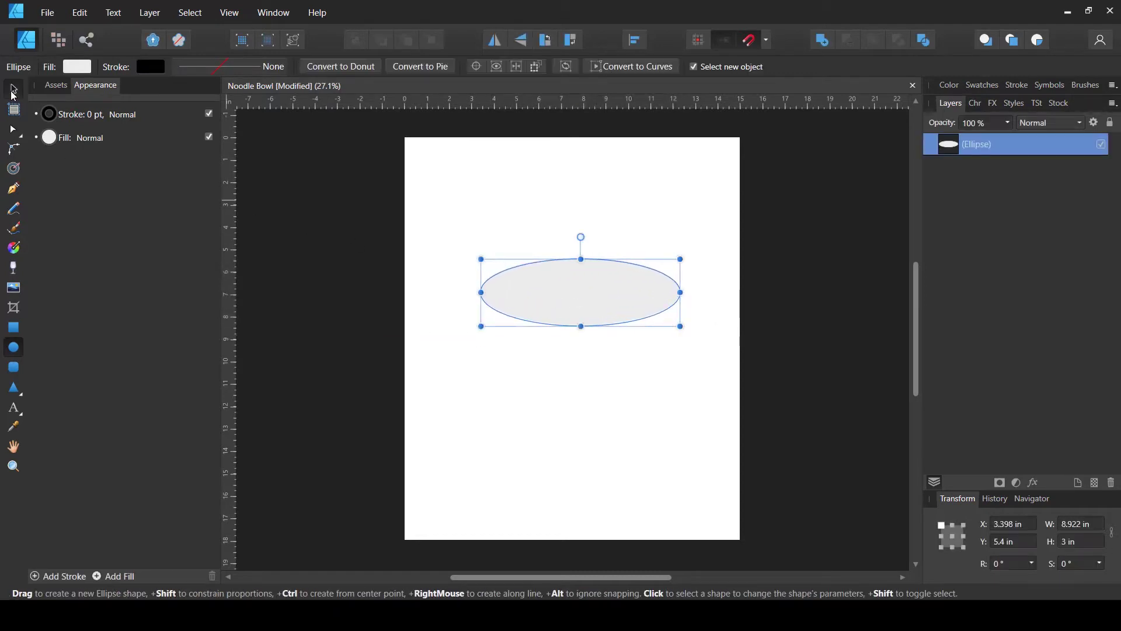
key(v)
click(720, 66)
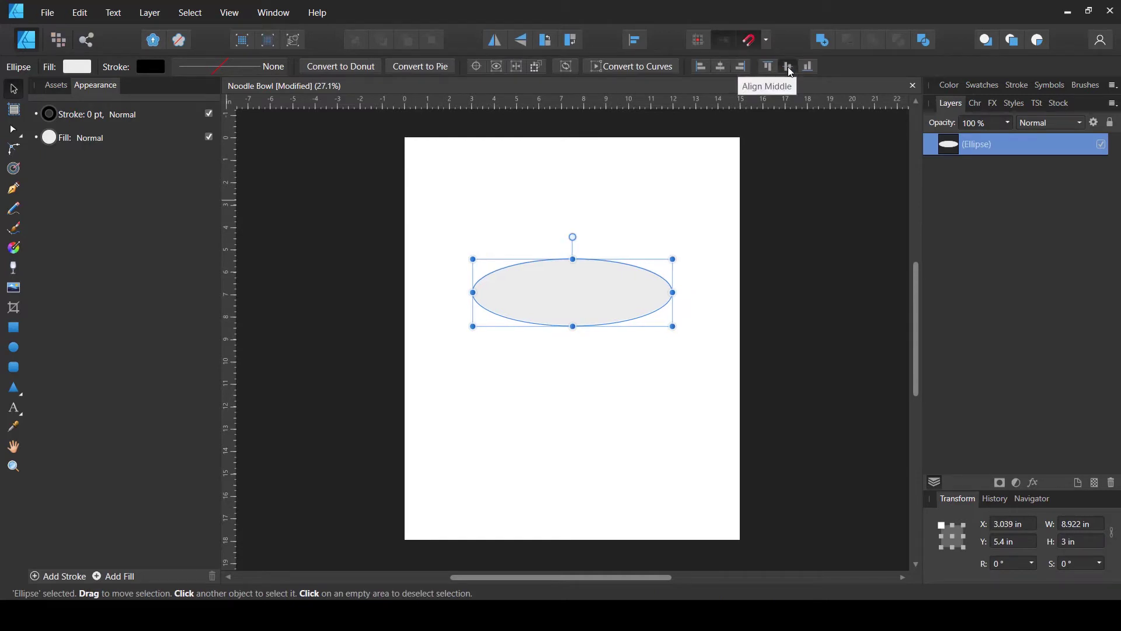
click(788, 67)
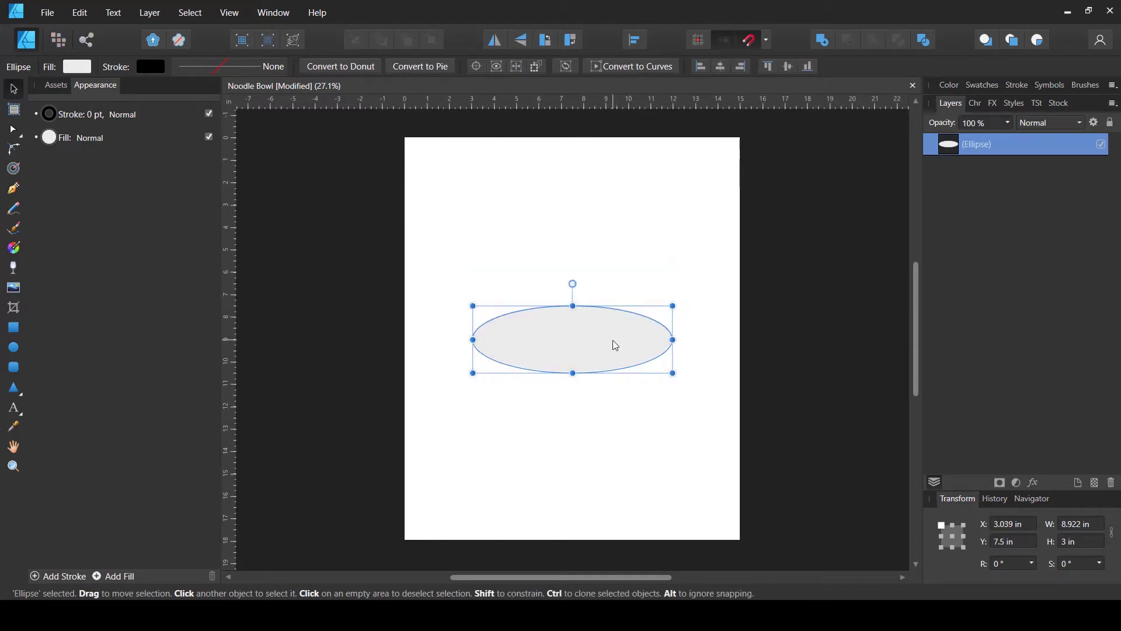
Step: Give the ellipse a black solid outline with a stroke width of 4 pt
key(alt)
scroll(615, 367, up, 3)
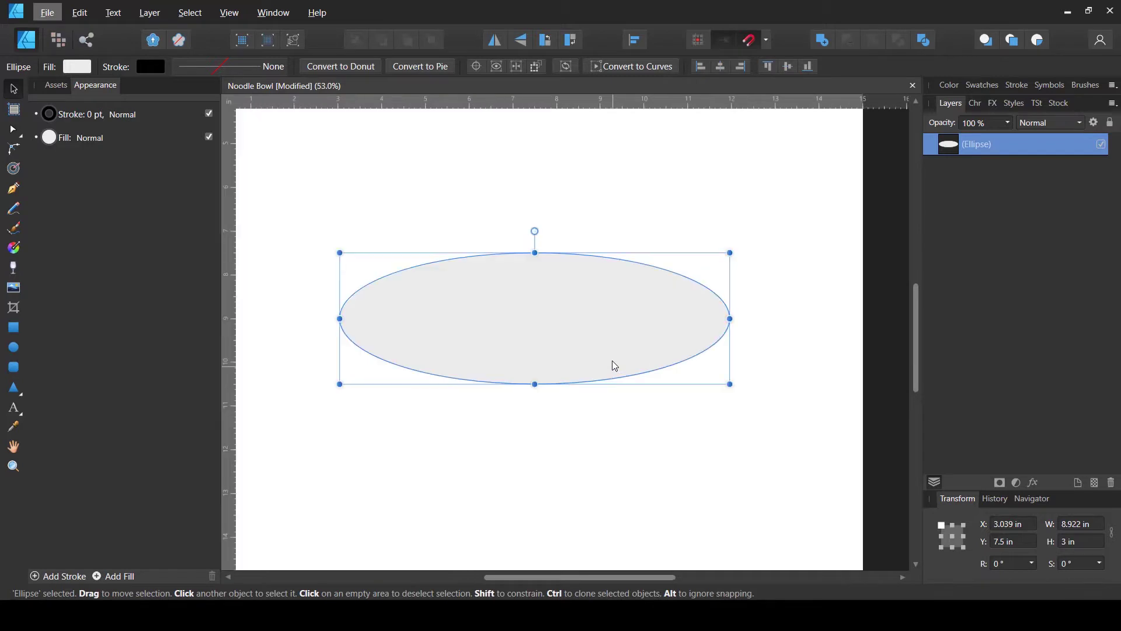
key(alt)
click(150, 70)
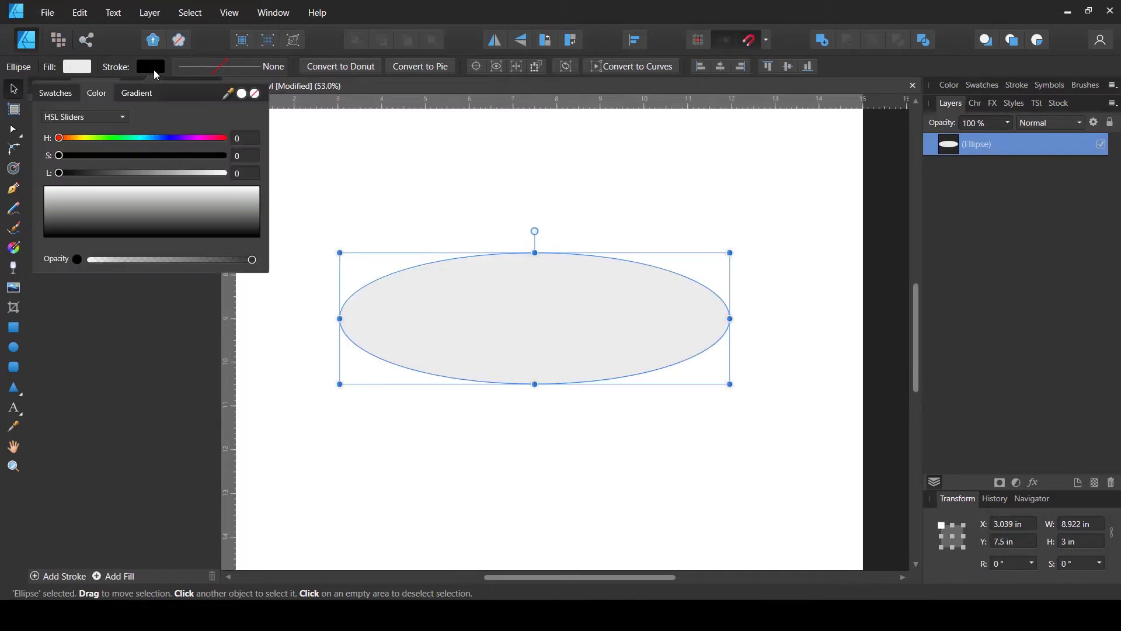
click(210, 67)
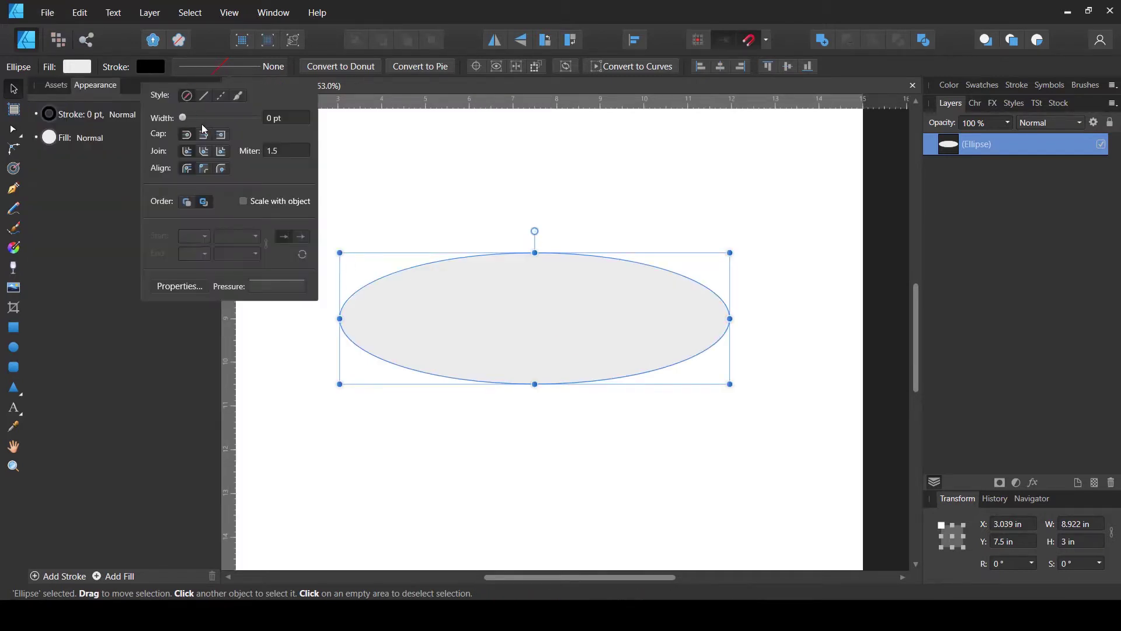
drag(184, 117, 209, 115)
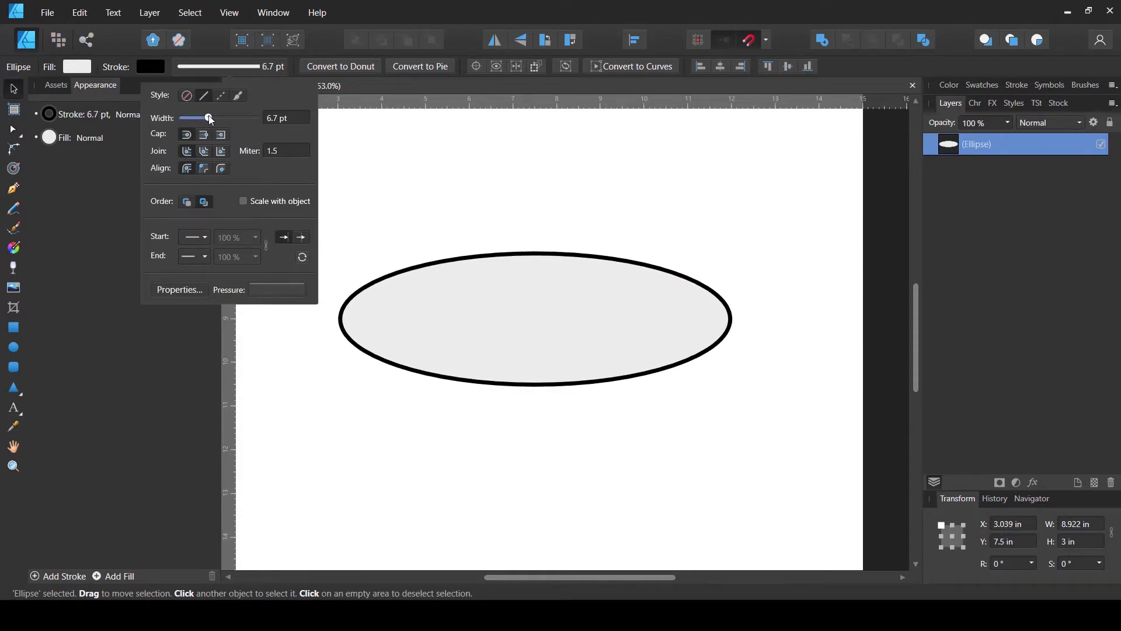
click(284, 118)
text(4)
key(Return)
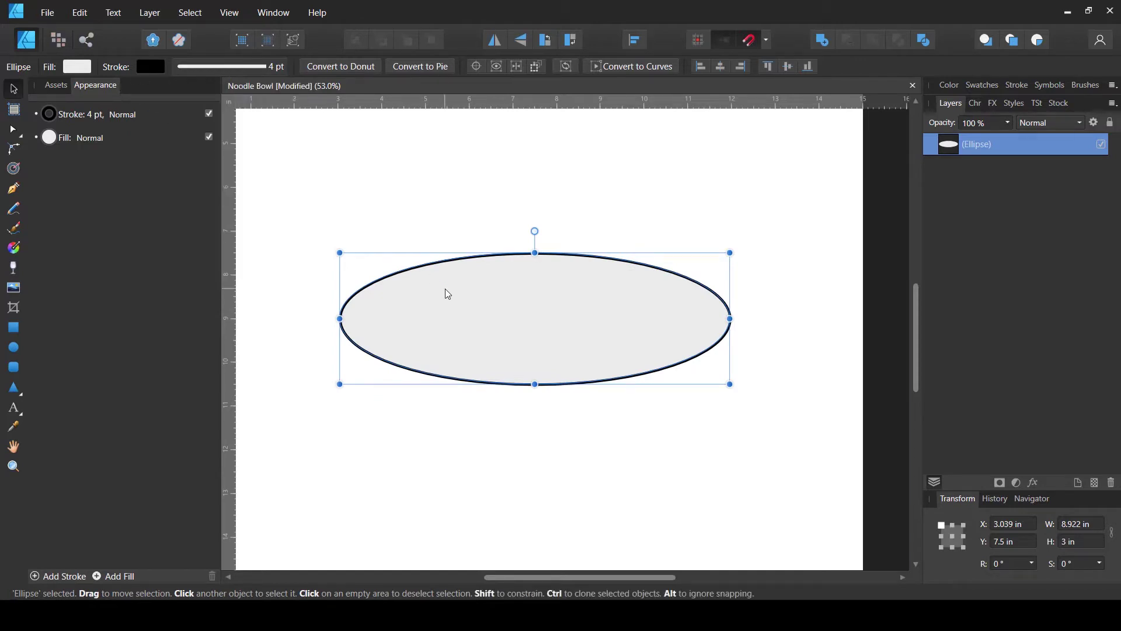
Step: Change the ellipse's fill to a muted light beige by adjusting its hue, saturation and lightness, and deselect it
click(78, 67)
drag(69, 150, 113, 156)
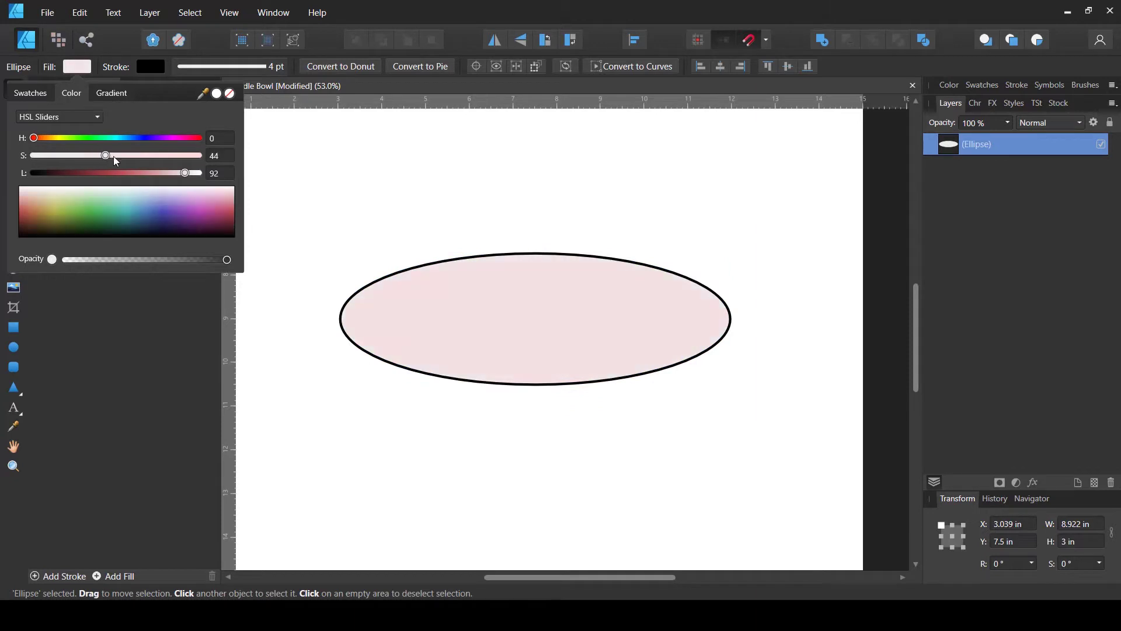
click(51, 138)
drag(184, 174, 172, 173)
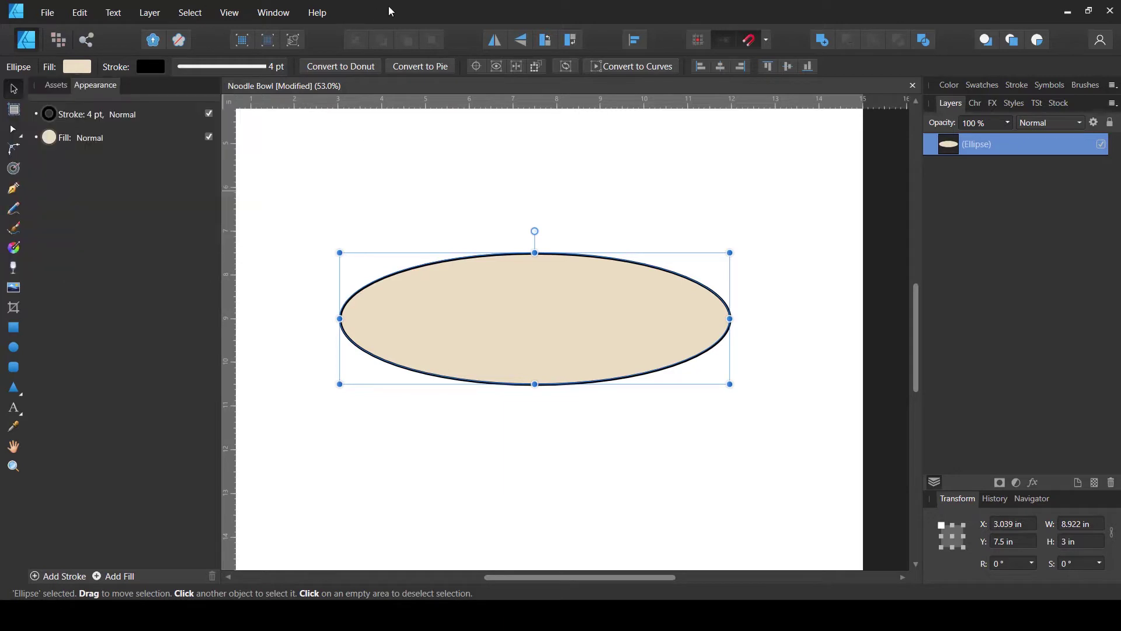
click(79, 66)
drag(113, 156, 81, 155)
drag(172, 173, 169, 173)
click(571, 226)
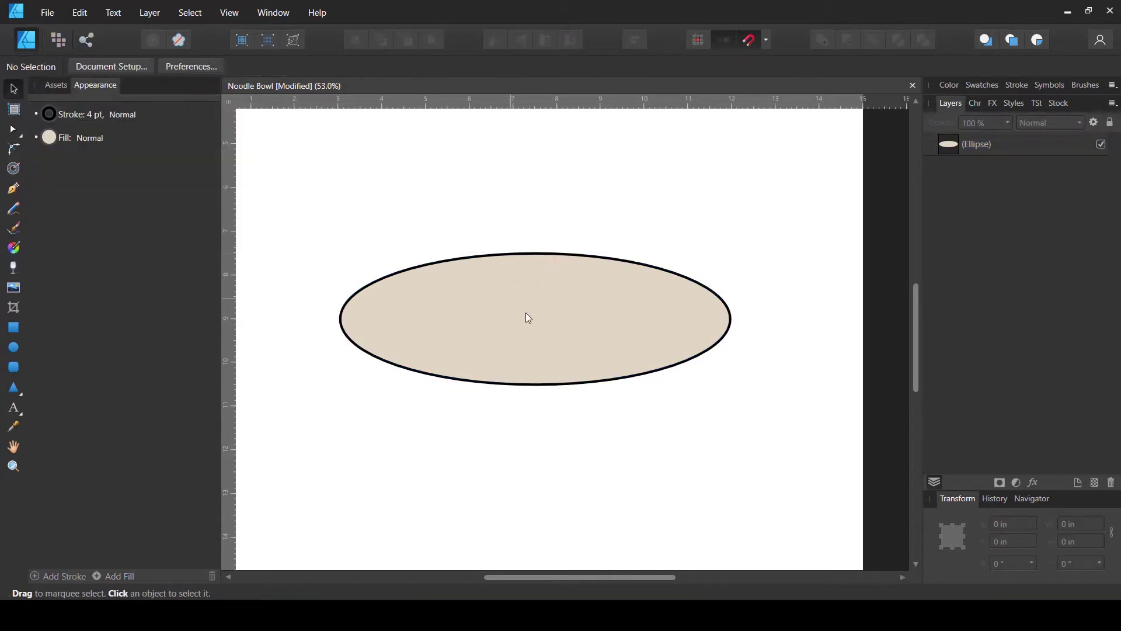
Step: Duplicate the ellipse in place and enlarge the back copy around its centre to about 9.6 by 3.65 in as the outer rim
drag(540, 309, 536, 251)
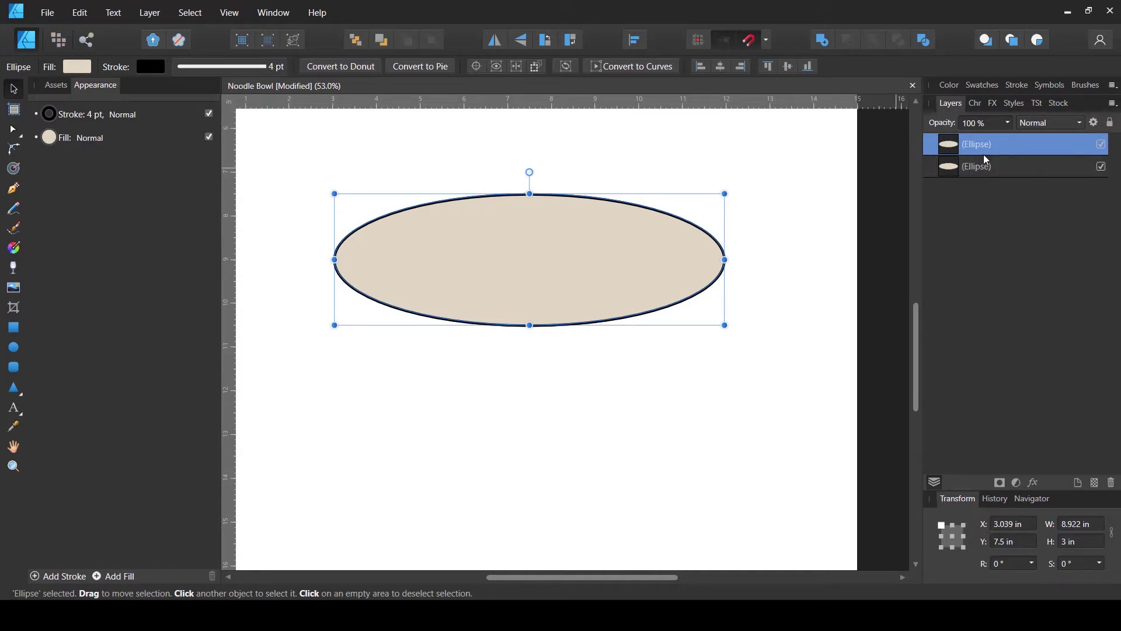
click(983, 166)
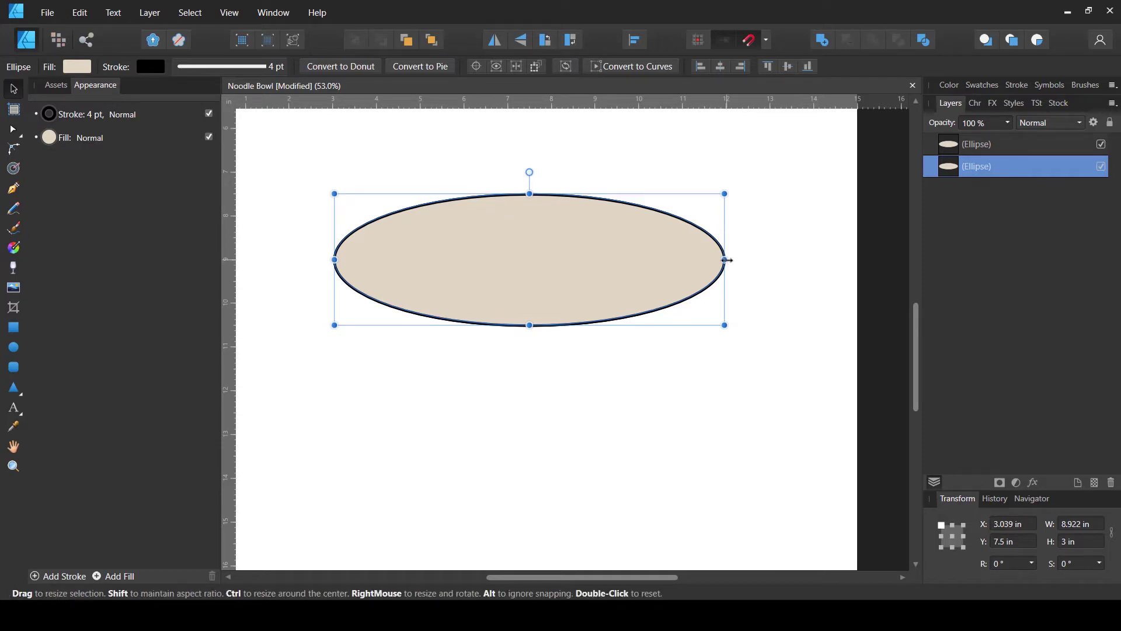
drag(730, 260, 742, 262)
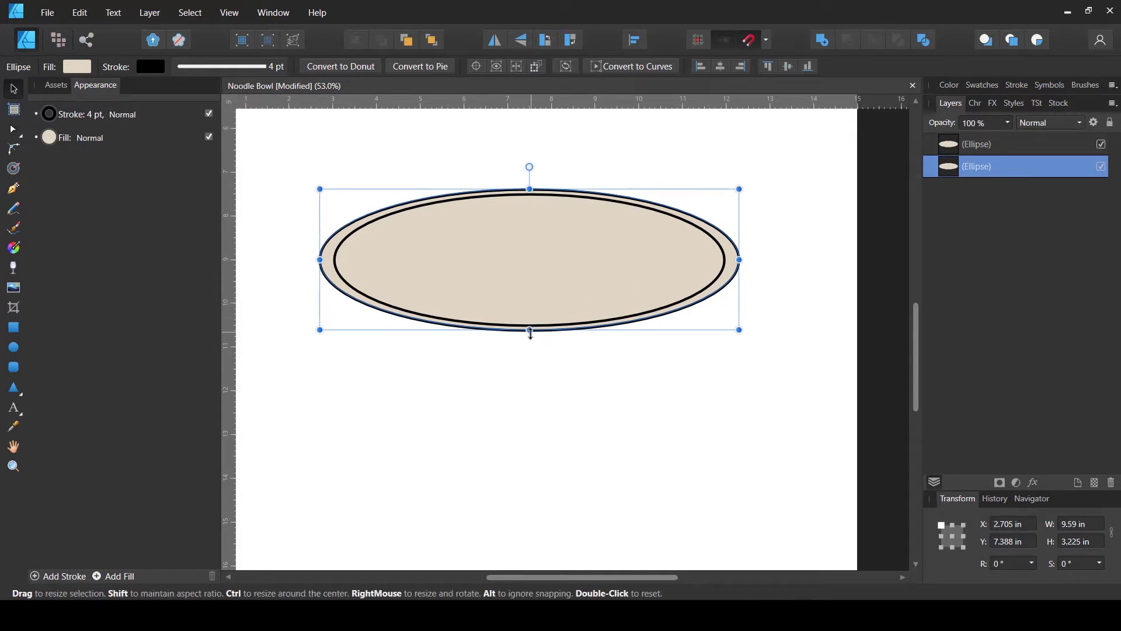
drag(530, 333, 530, 342)
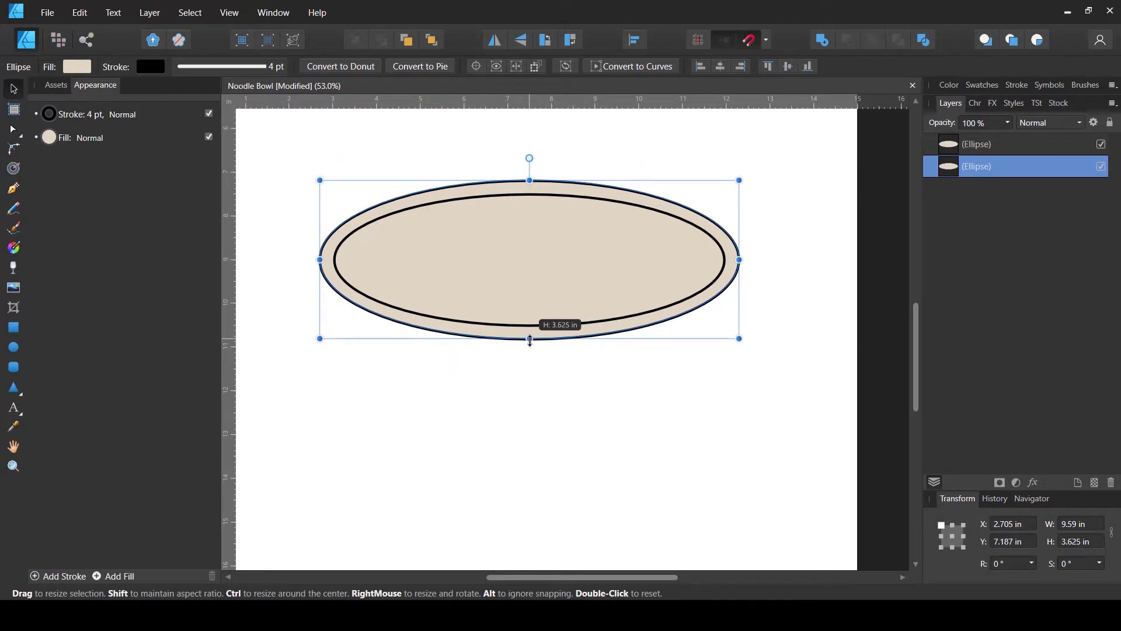
mouse_move(530, 340)
mouse_down()
mouse_move(534, 366)
mouse_move(535, 342)
mouse_up()
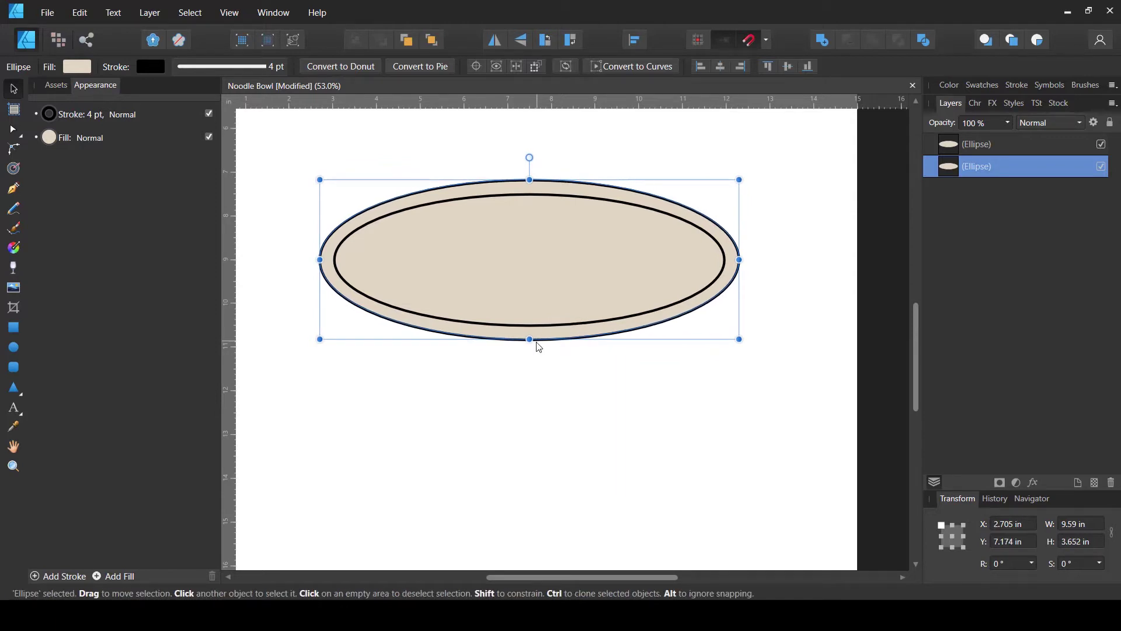
click(502, 369)
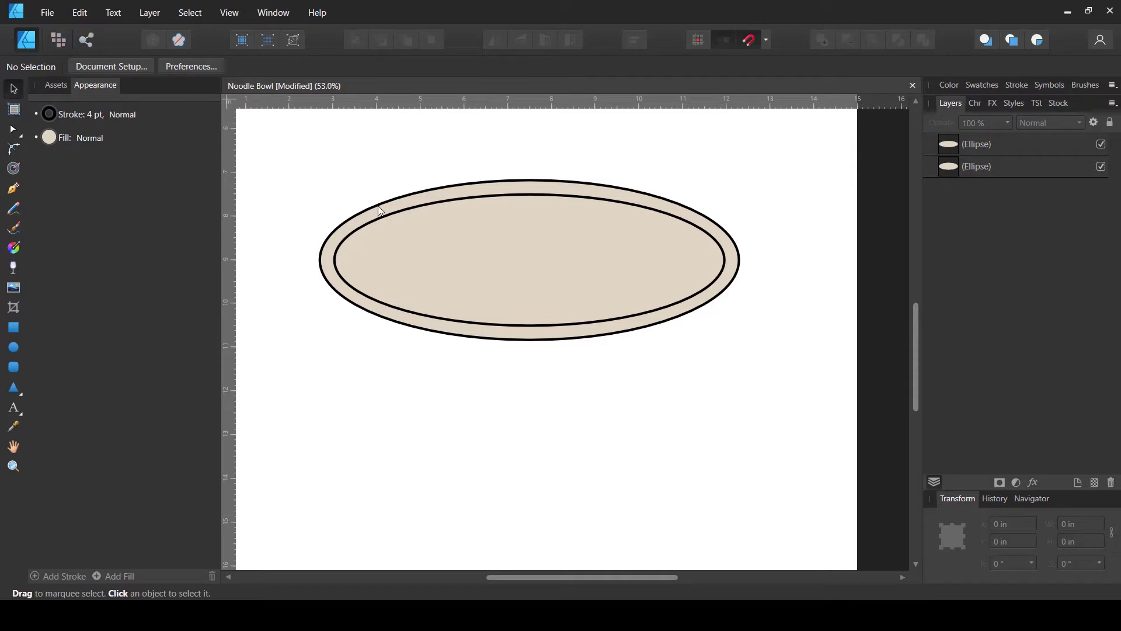
Step: Nudge the outer ellipse down slightly to Y 7.224 in so the rim's front is thicker, and deselect it
click(550, 185)
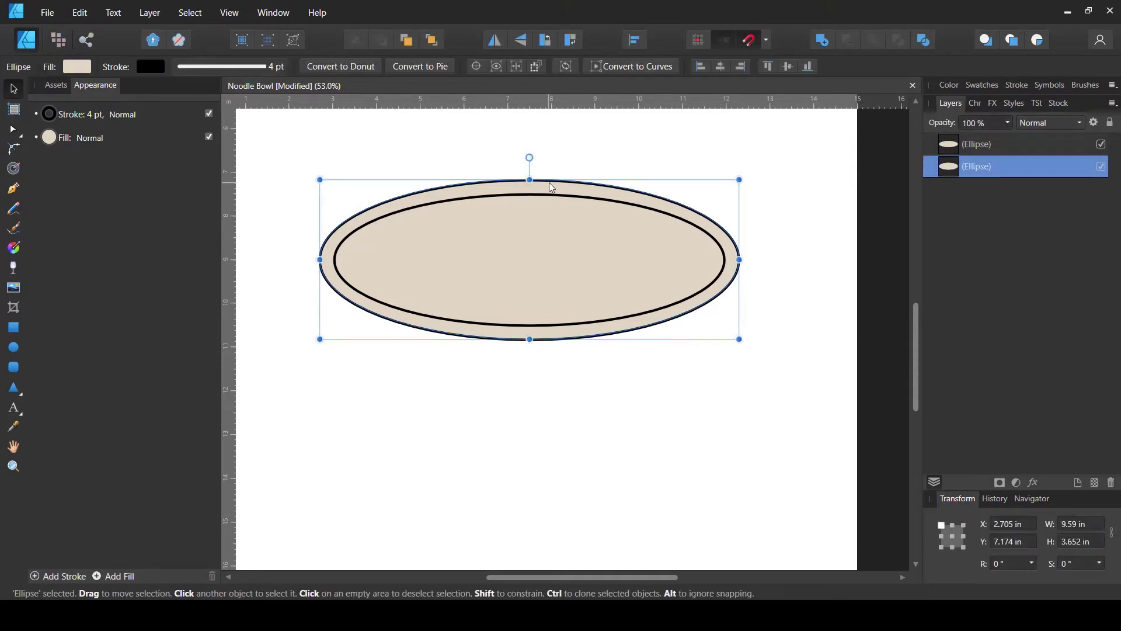
drag(551, 187, 551, 187)
key(Down)
key(Down)
key(Down)
key(Down)
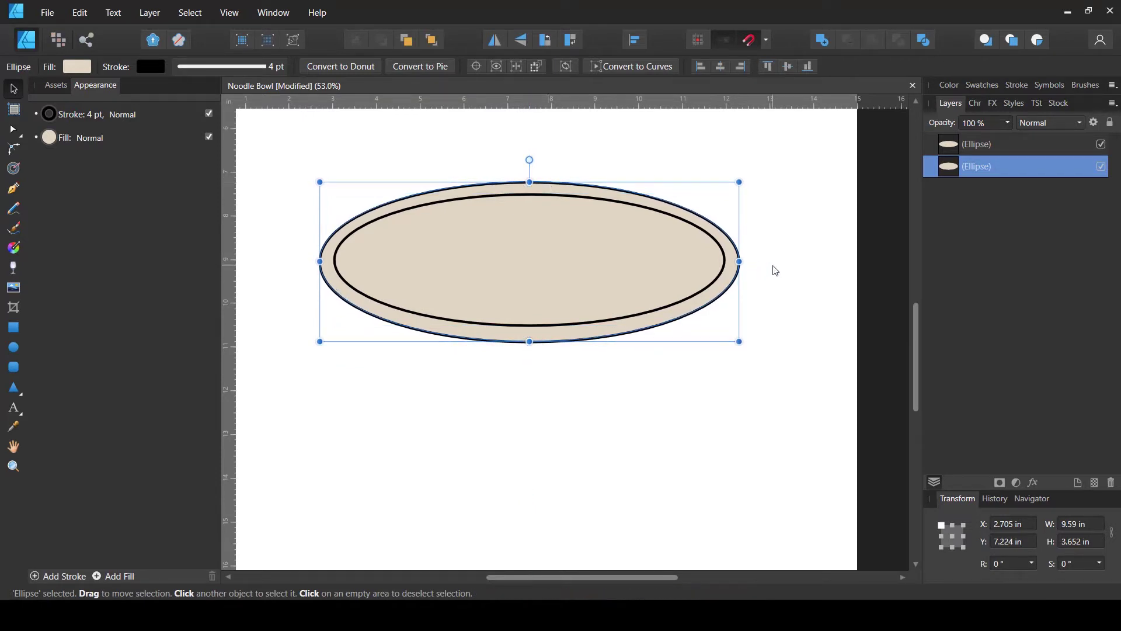
click(564, 404)
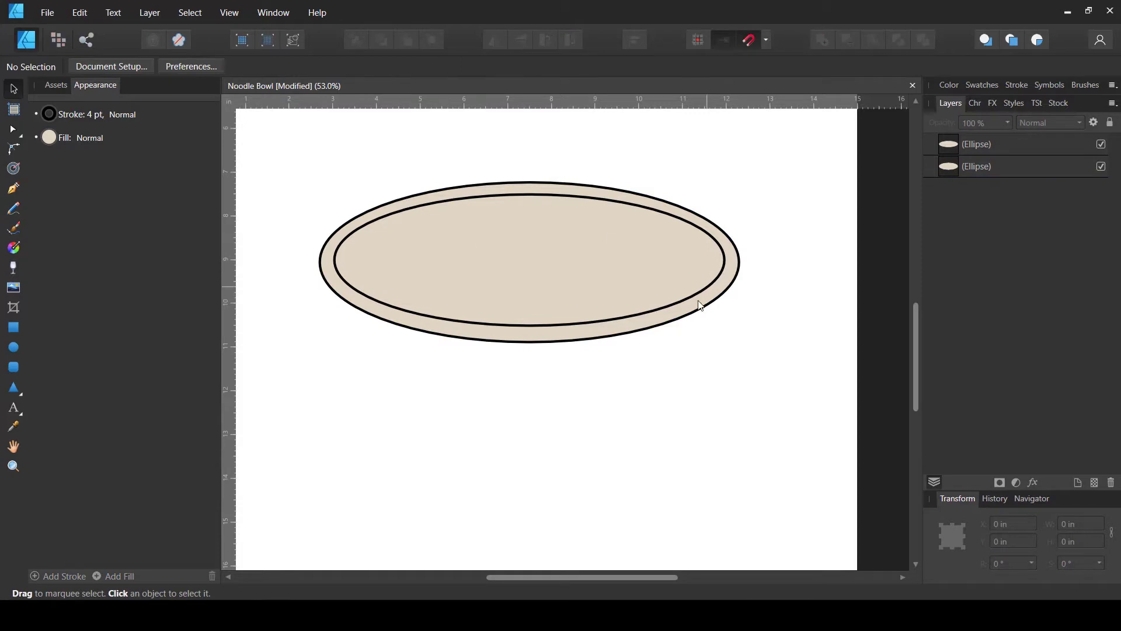
Step: Draw a Pen curve about 4.8 by 5.6 in from the outer ellipse's right edge to the bowl's bottom centre, with no fill
scroll(684, 354, down, 1)
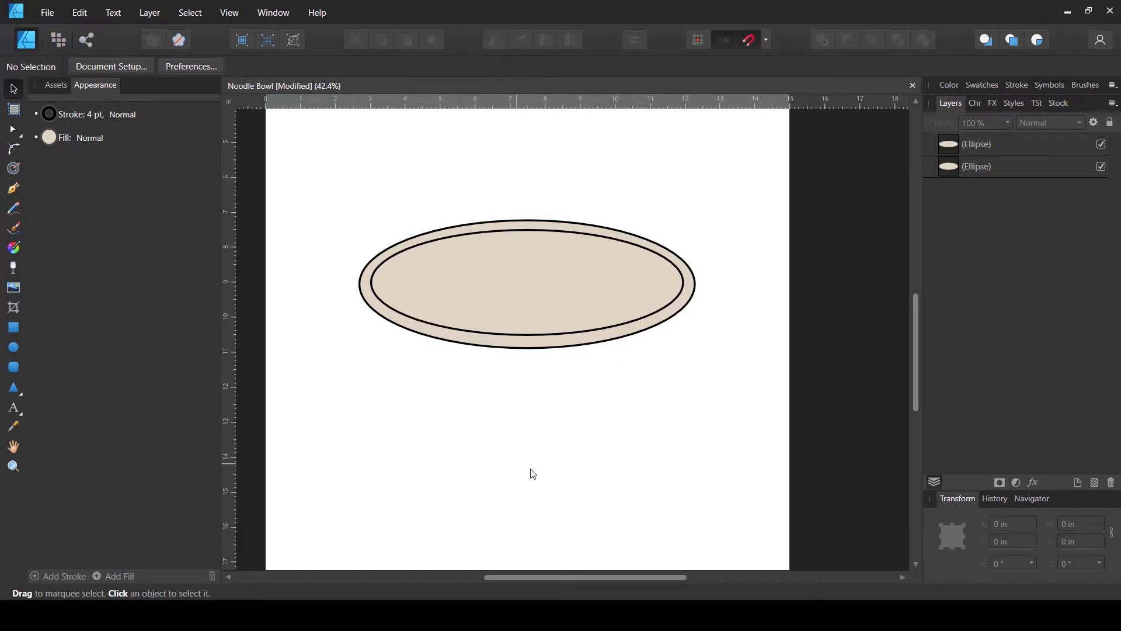
click(14, 191)
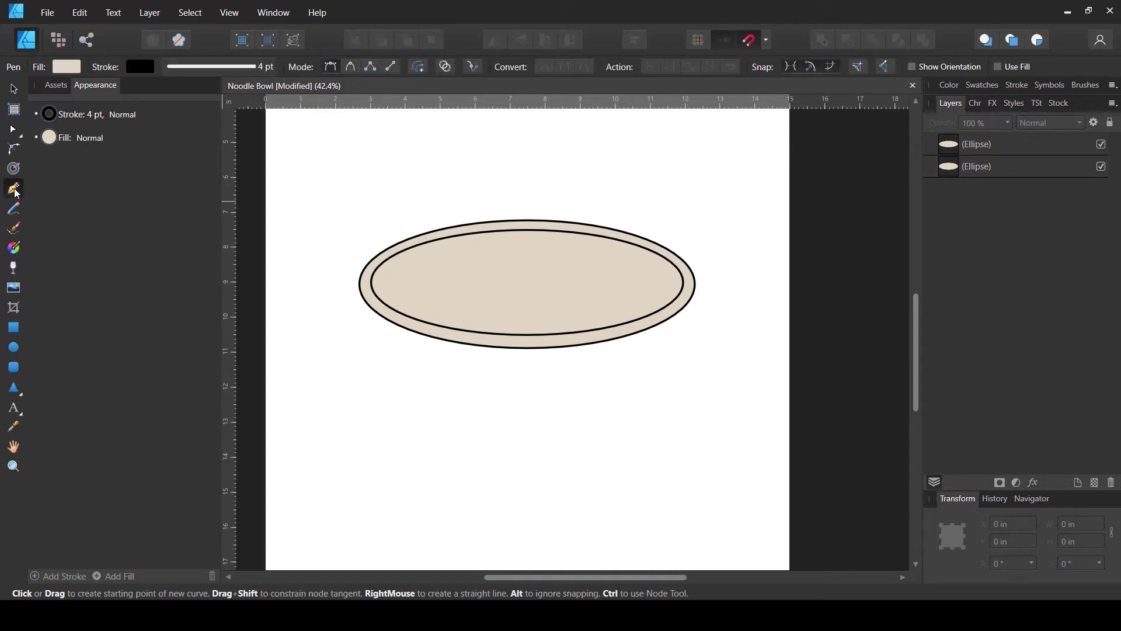
click(767, 39)
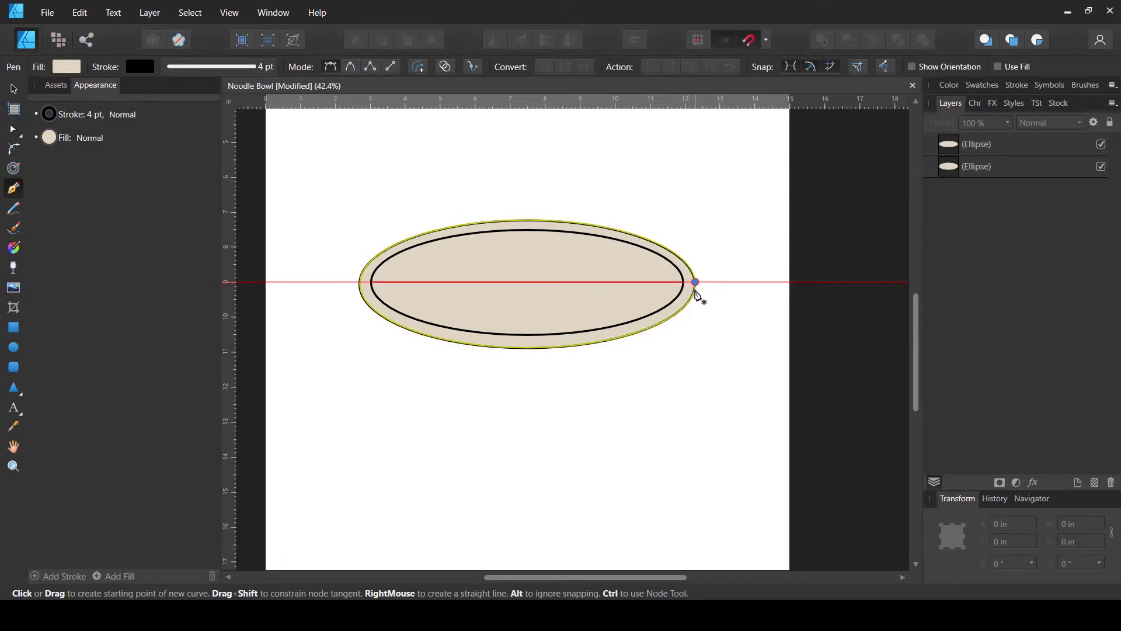
drag(695, 282, 700, 335)
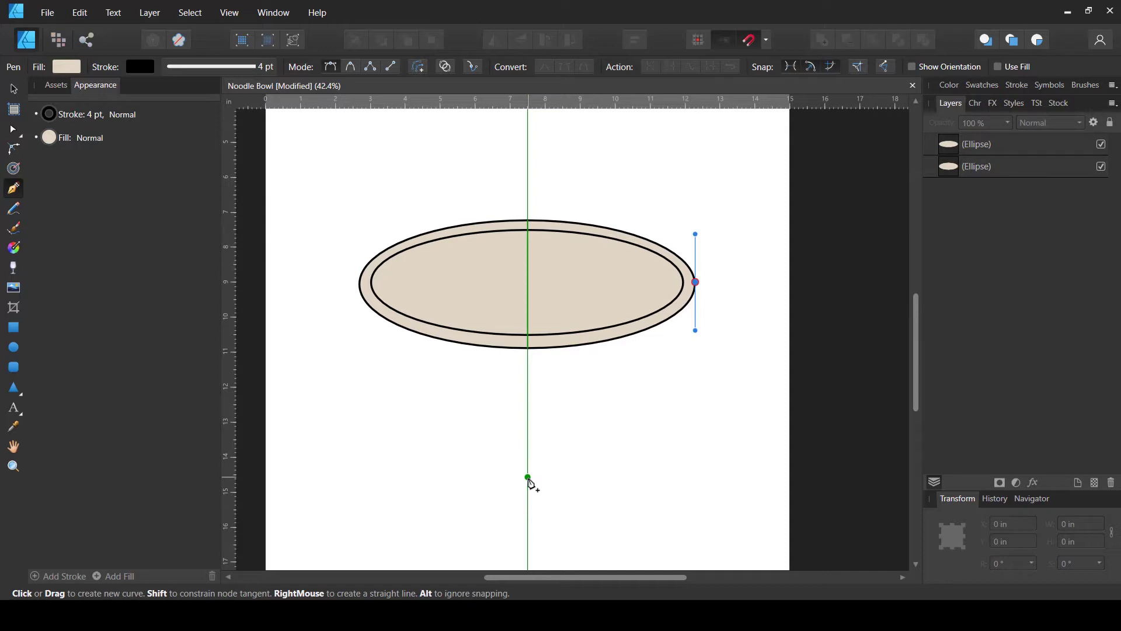
drag(528, 477, 384, 508)
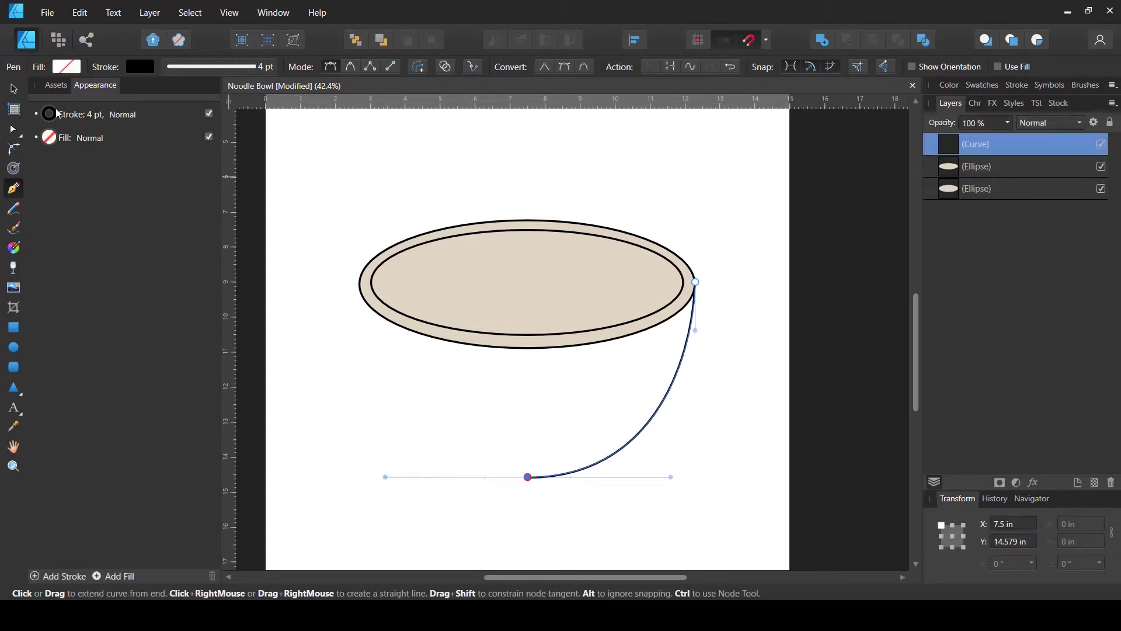
click(13, 92)
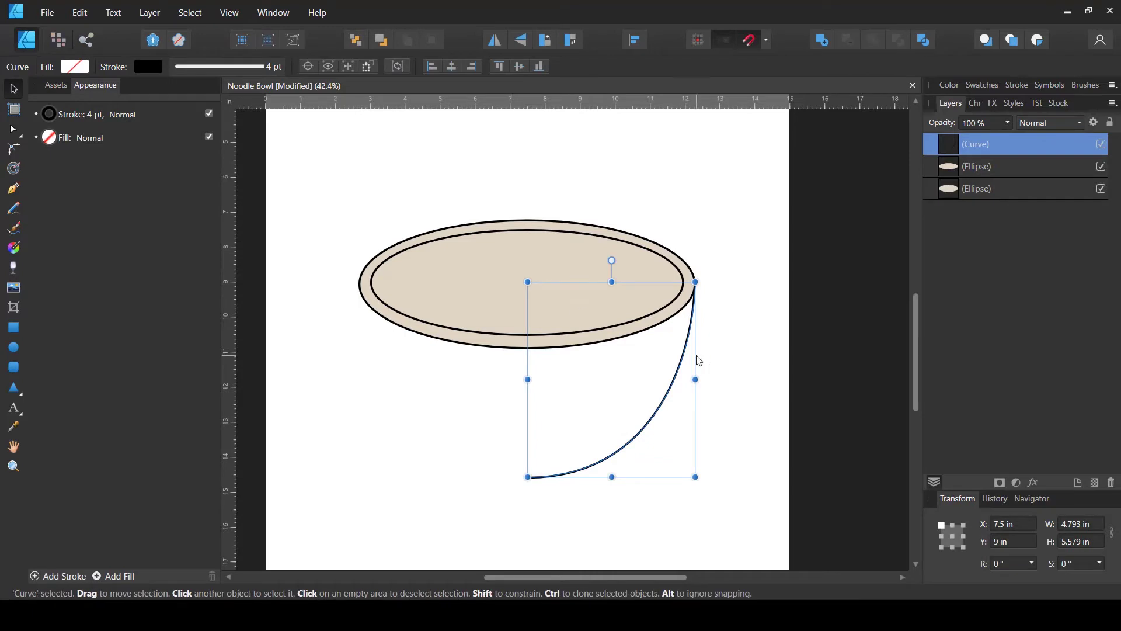
click(735, 338)
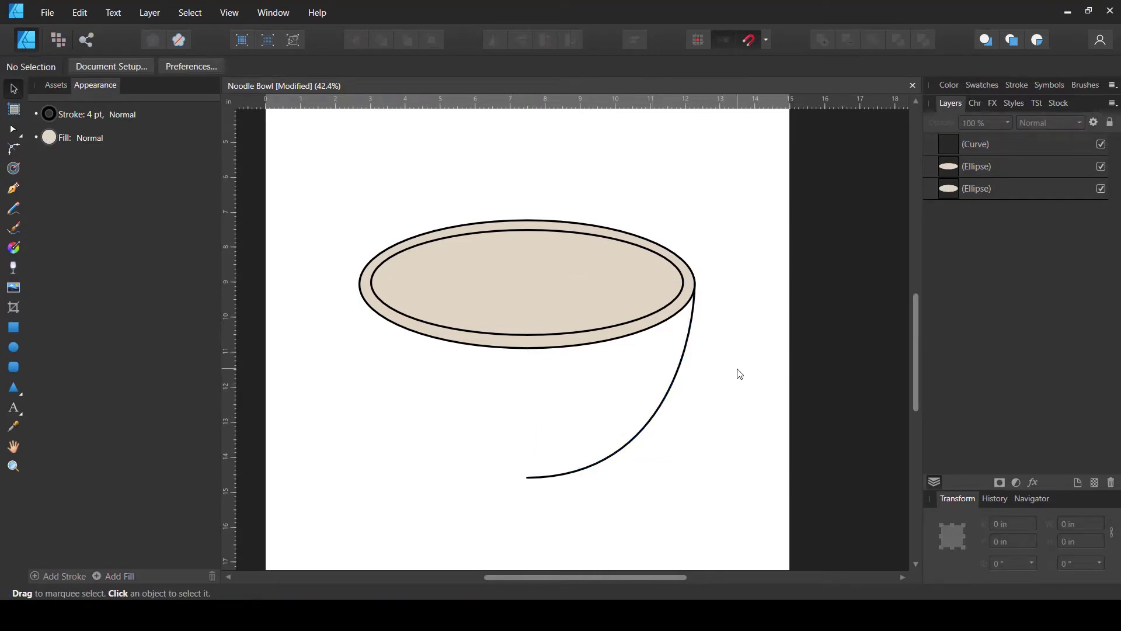
Step: Duplicate the bowl's side curve, flip the copy horizontally, and align it to the rim's left edge and the bottom centre
drag(740, 373, 549, 439)
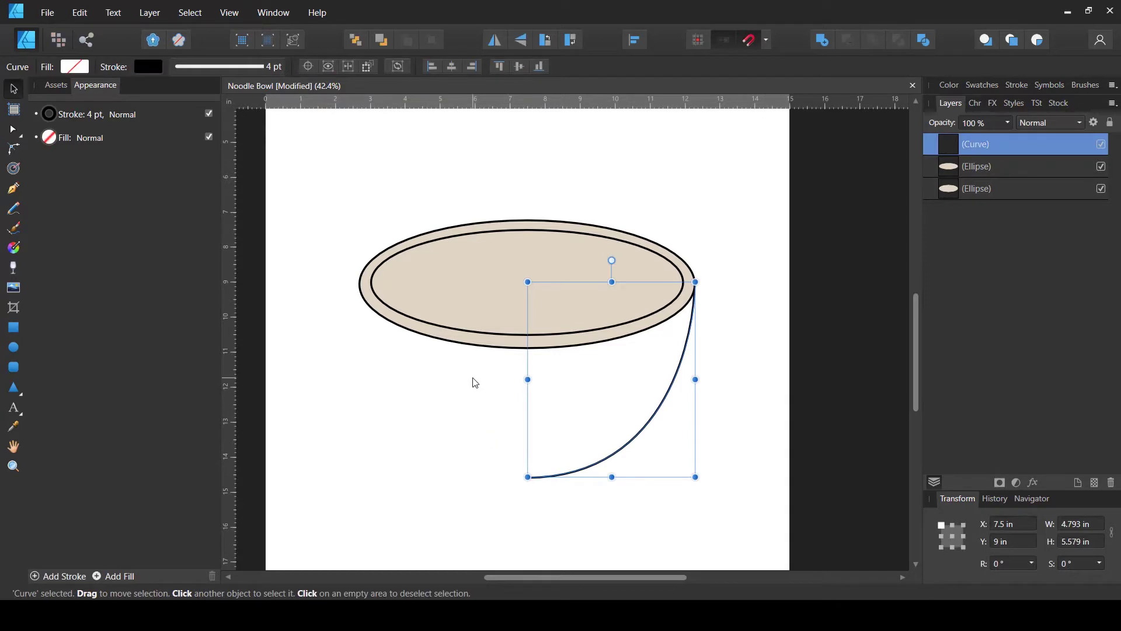
key(ctrl+j)
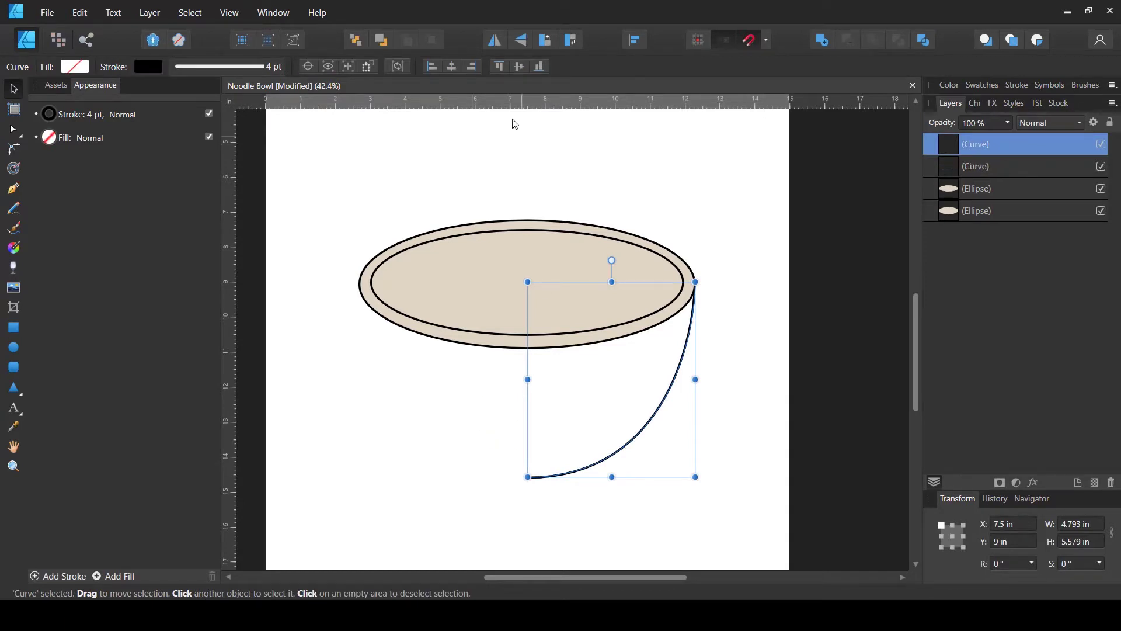
click(495, 39)
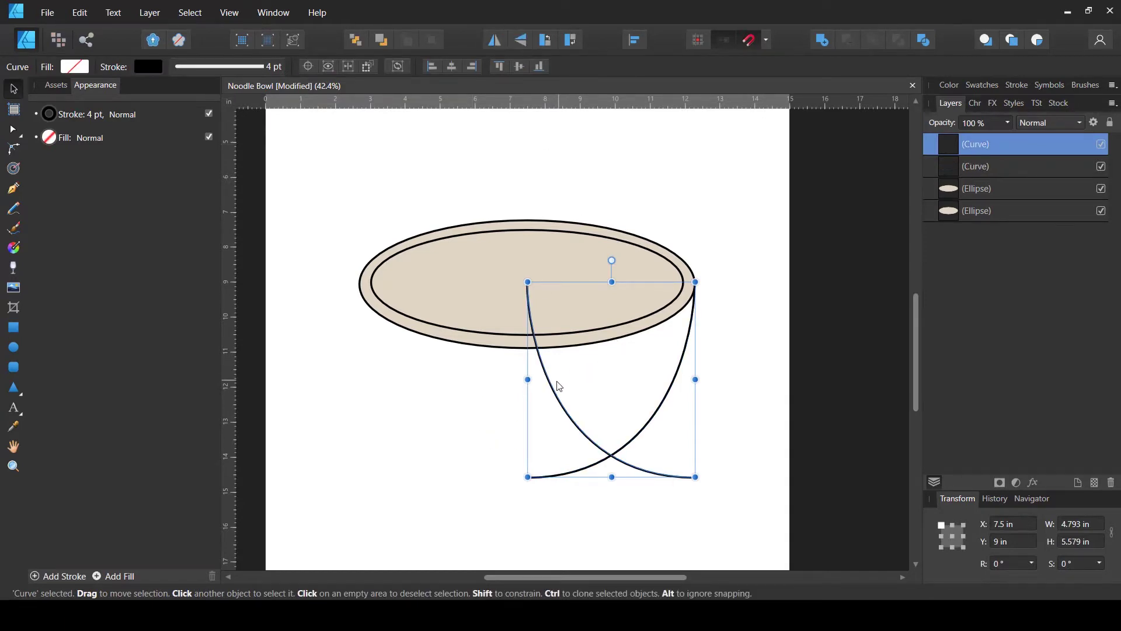
drag(555, 393, 384, 419)
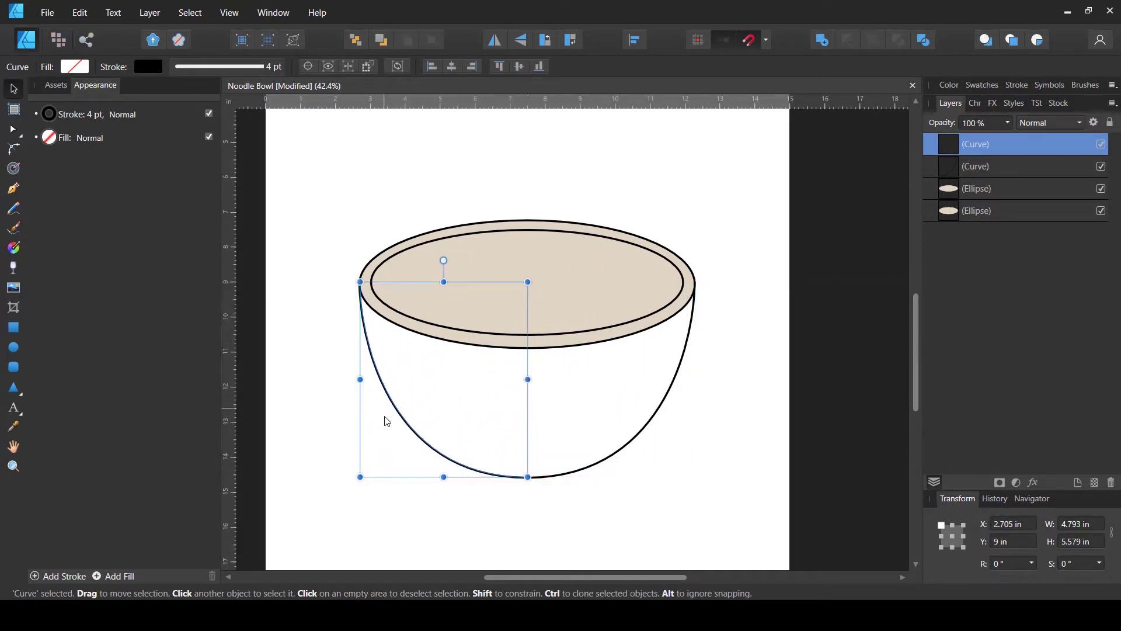
click(310, 502)
Step: Join the two side curves into one at their shared end nodes at the bowl's bottom centre
click(13, 129)
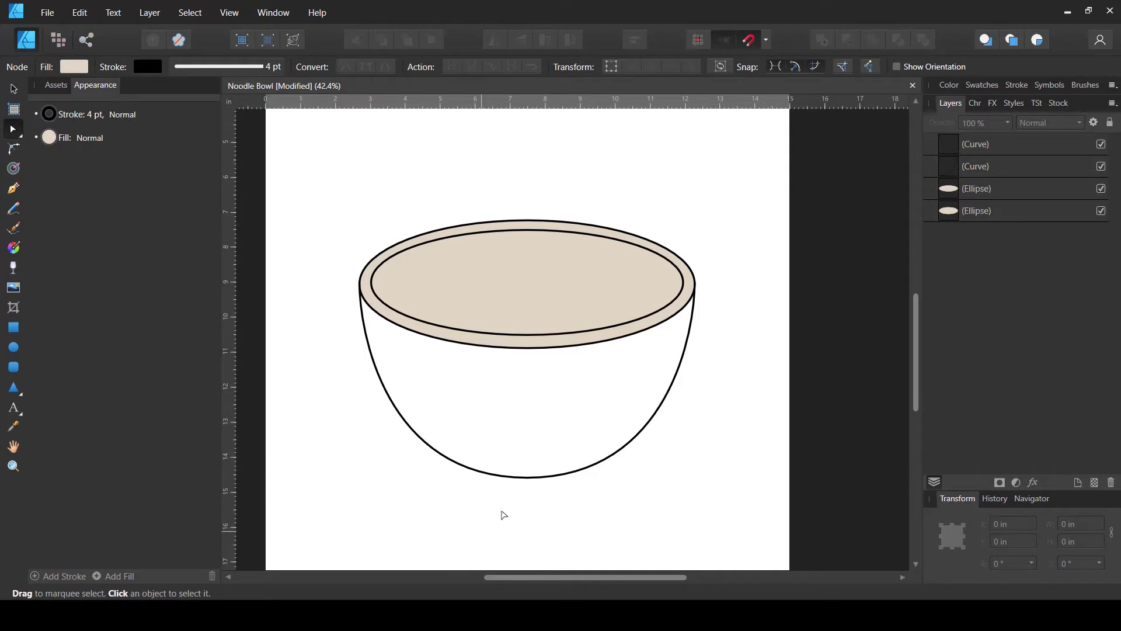
drag(482, 532, 570, 434)
drag(507, 450, 567, 532)
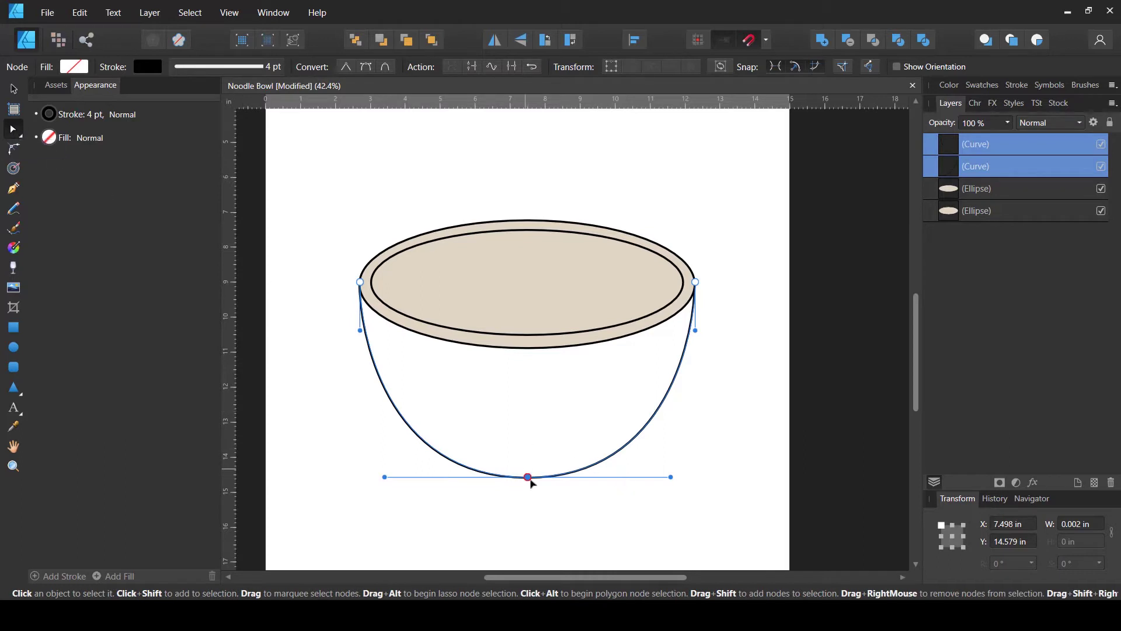
click(513, 67)
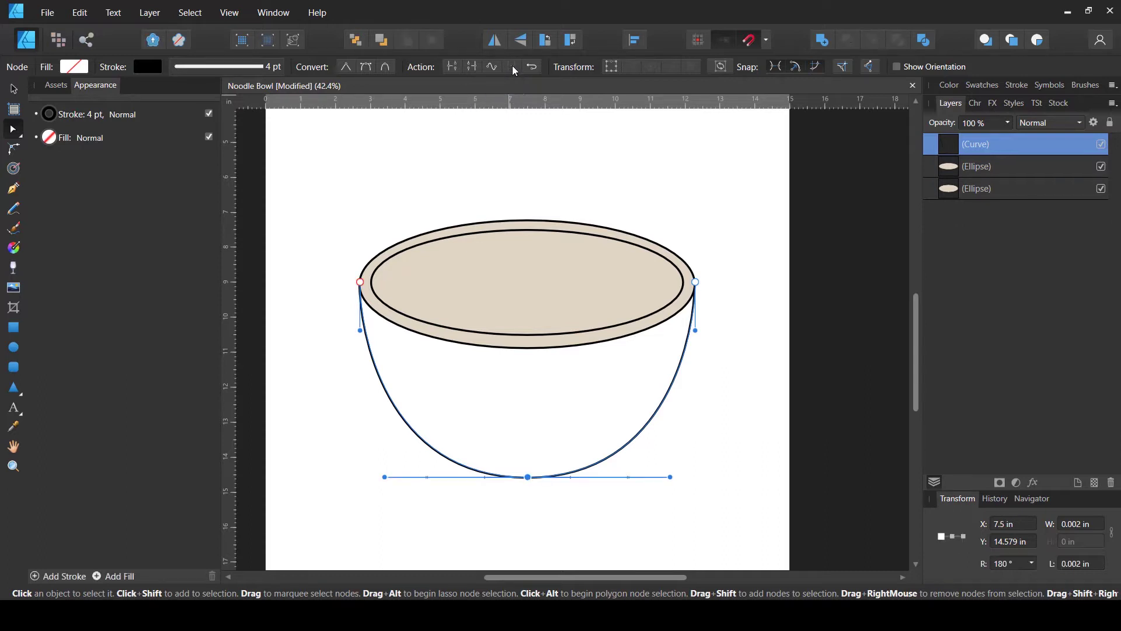
Step: Close the bowl curve from its left end to its right end and straighten the closing segment by adjusting the right node's handle
click(361, 283)
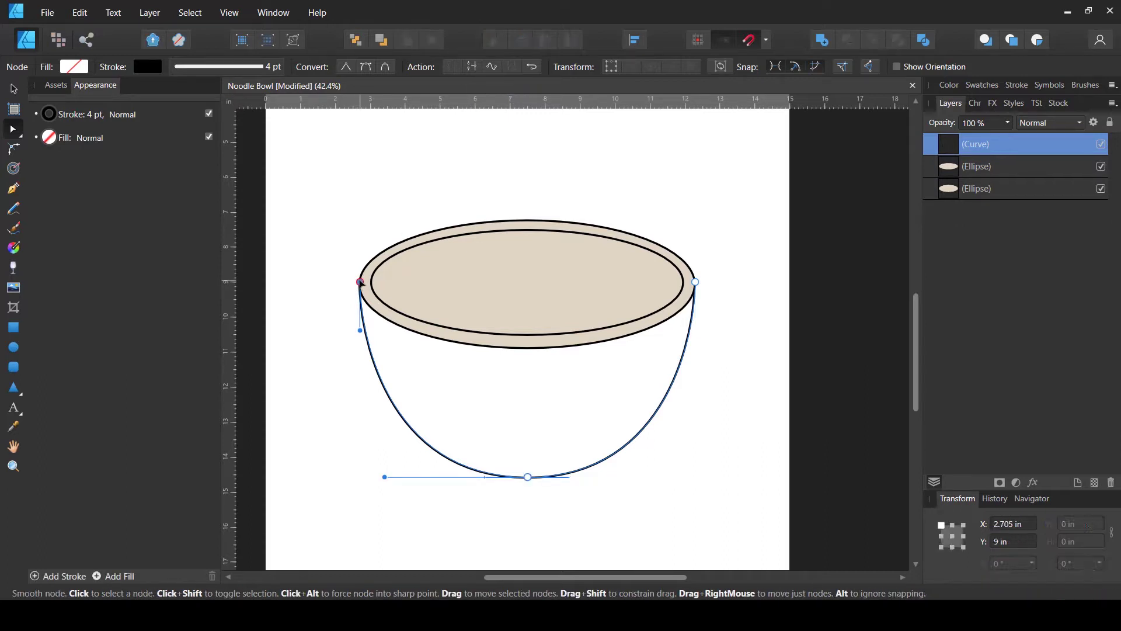
click(13, 191)
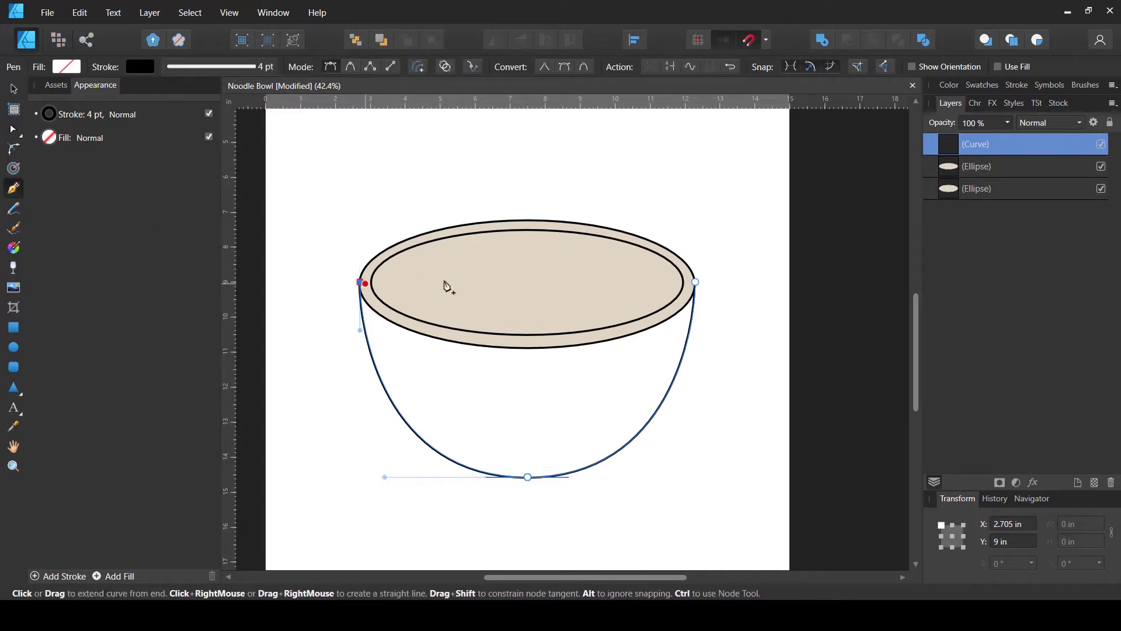
click(696, 283)
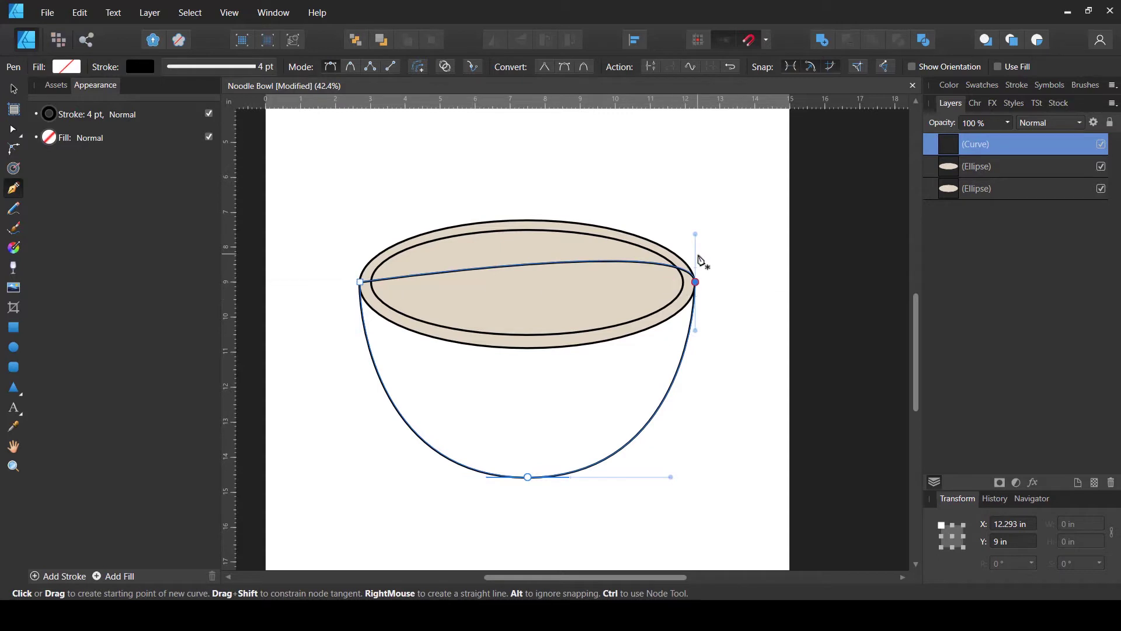
key(a)
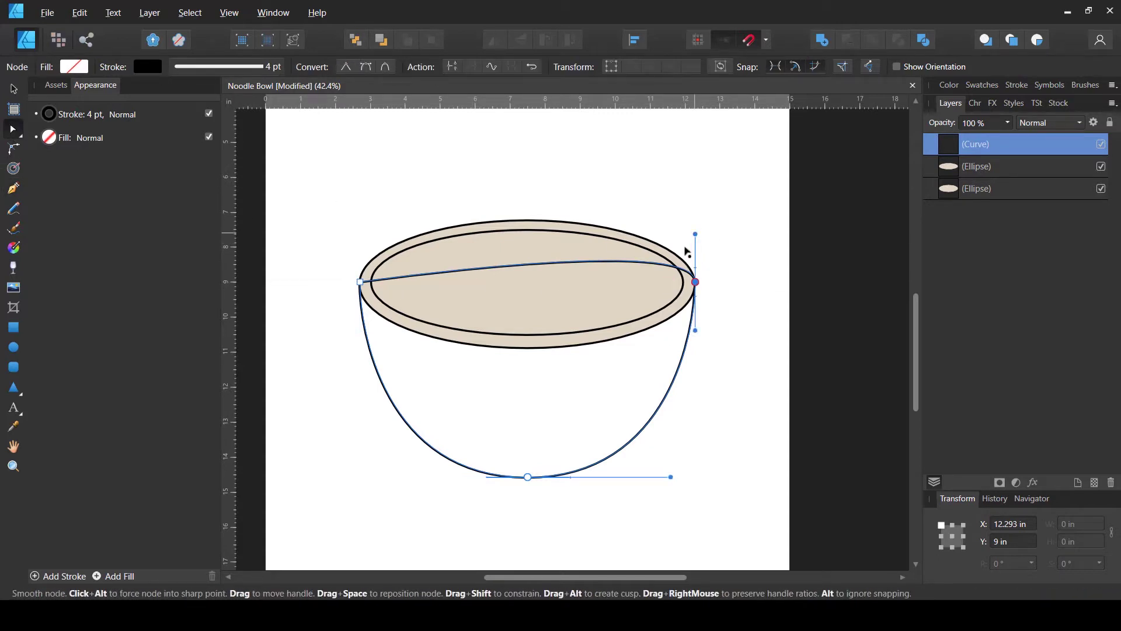
drag(695, 234, 585, 286)
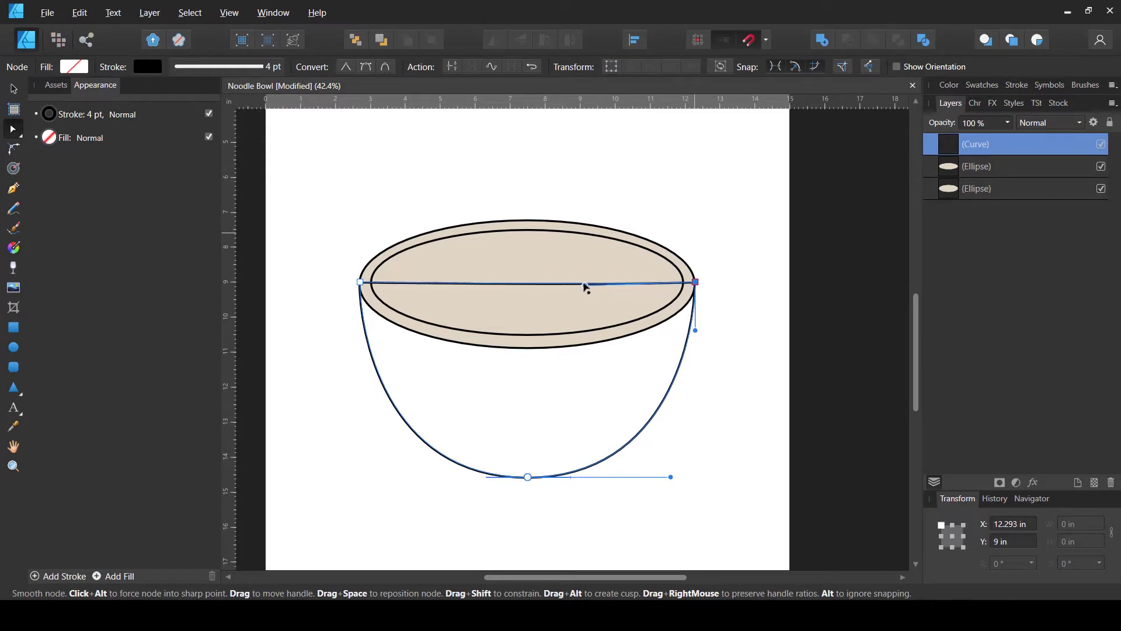
key(v)
click(756, 291)
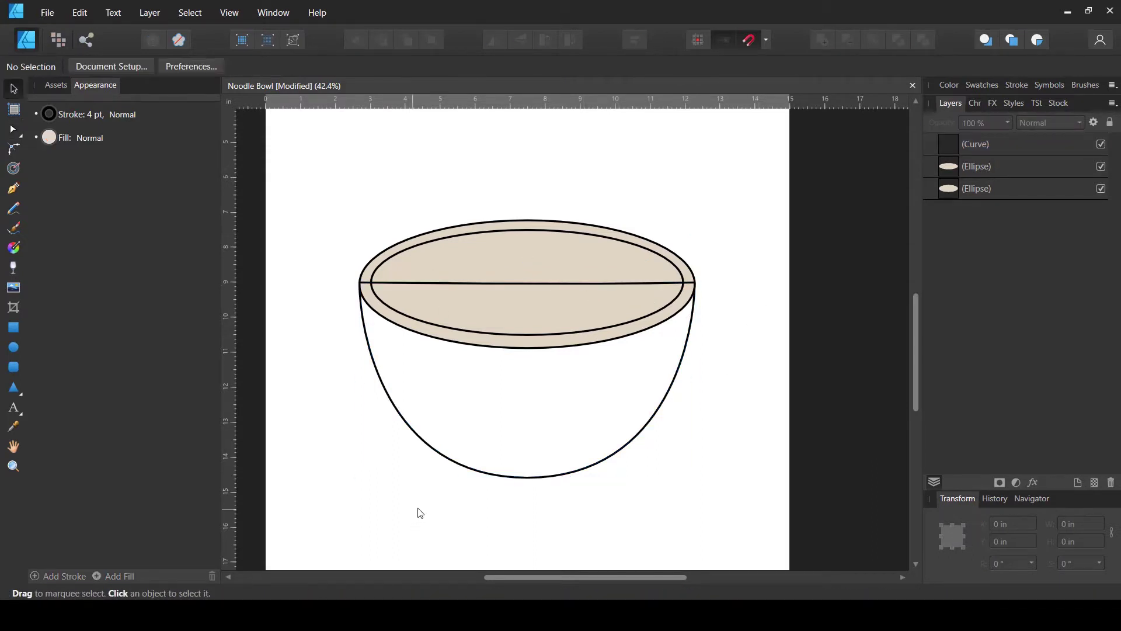
Step: Fill the closed bowl body with the recently used light beige and move it behind both ellipses
drag(418, 508, 646, 447)
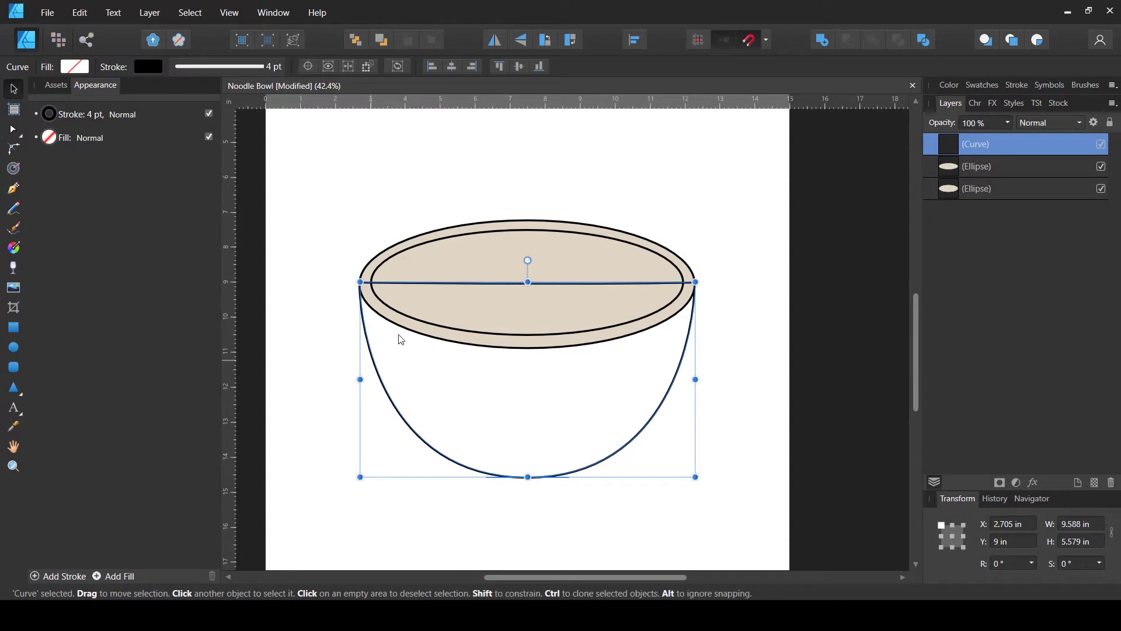
click(75, 71)
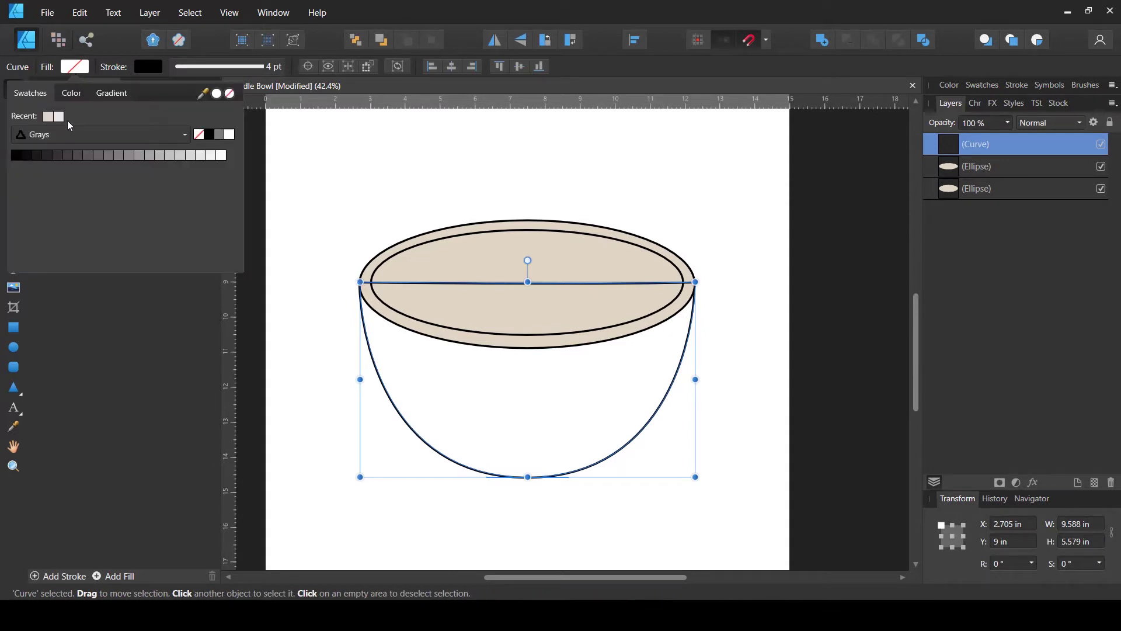
click(50, 117)
click(814, 305)
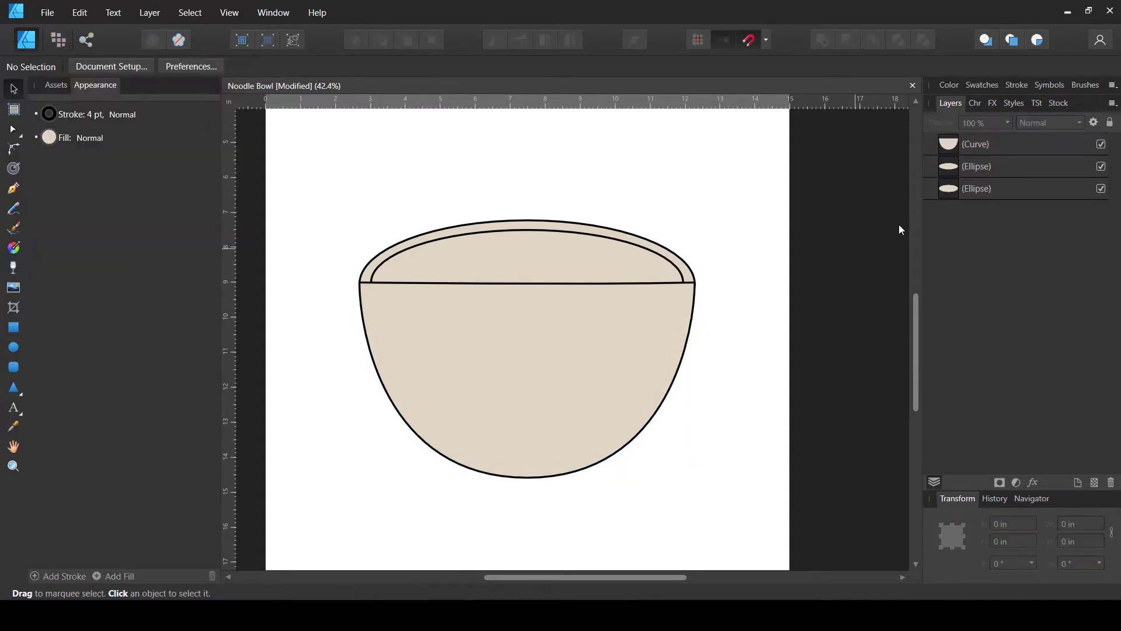
drag(953, 146, 944, 237)
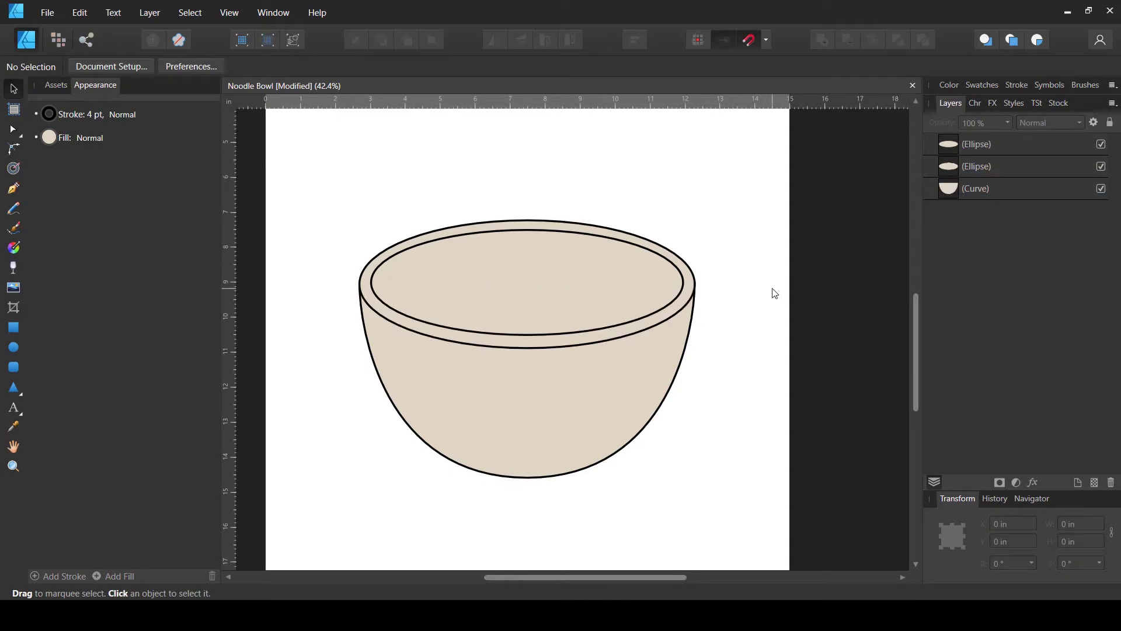
Step: Move the bowl curve's left end node down to the outer rim ellipse's leftmost point, at about Y 9.05 in
scroll(389, 295, up, 2)
scroll(324, 281, up, 5)
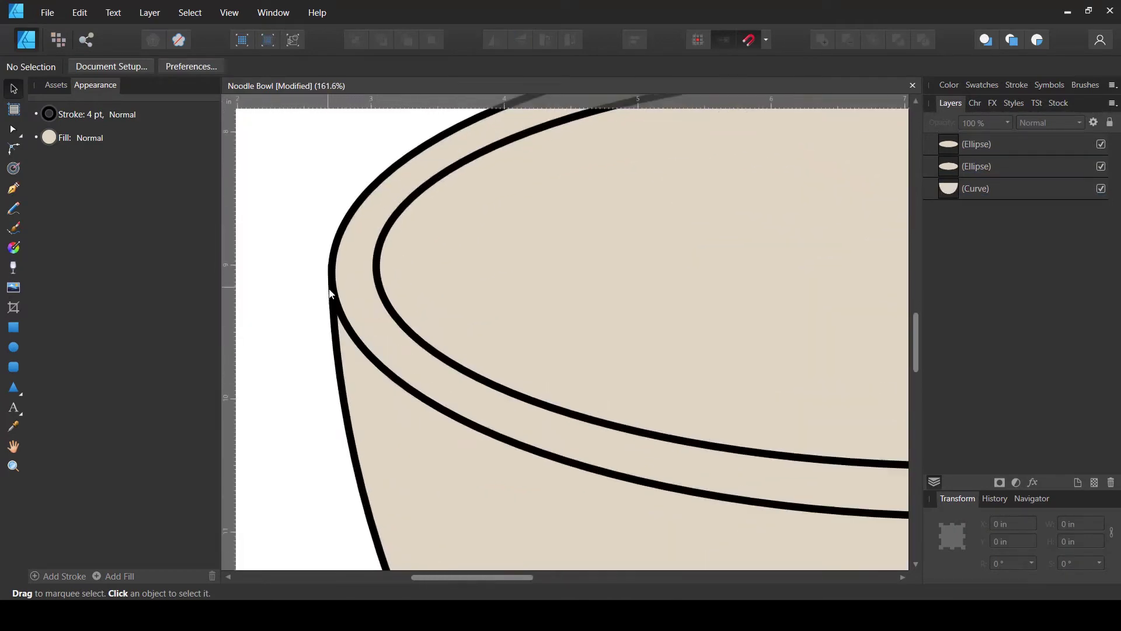
scroll(330, 260, up, 1)
scroll(329, 259, up, 2)
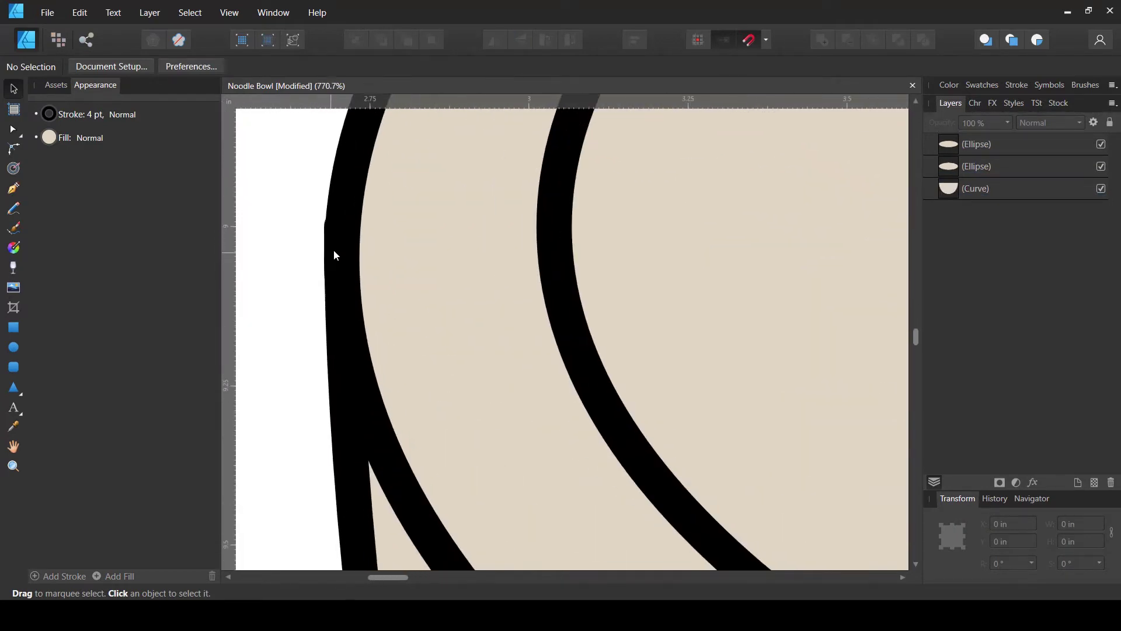
double_click(330, 234)
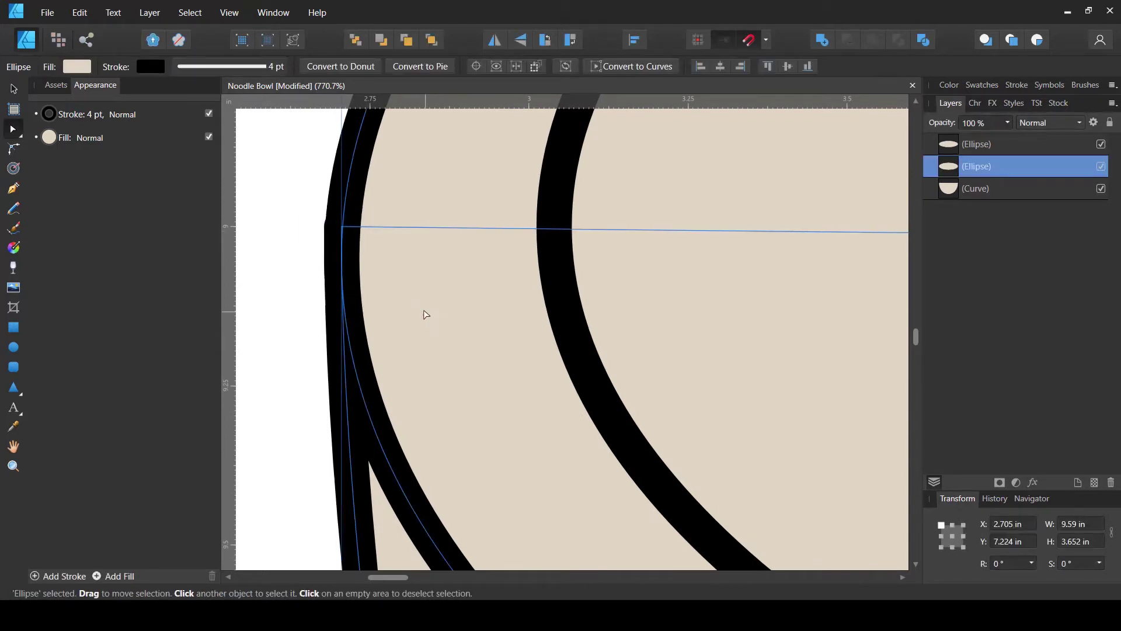
click(327, 269)
key(Escape)
click(330, 268)
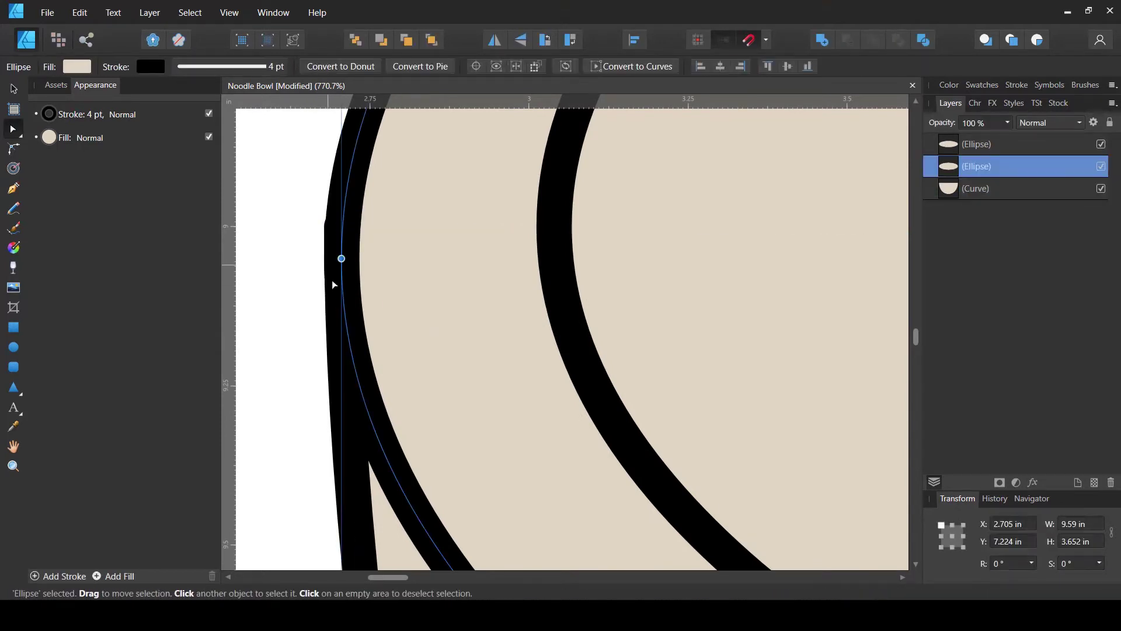
scroll(329, 324, down, 3)
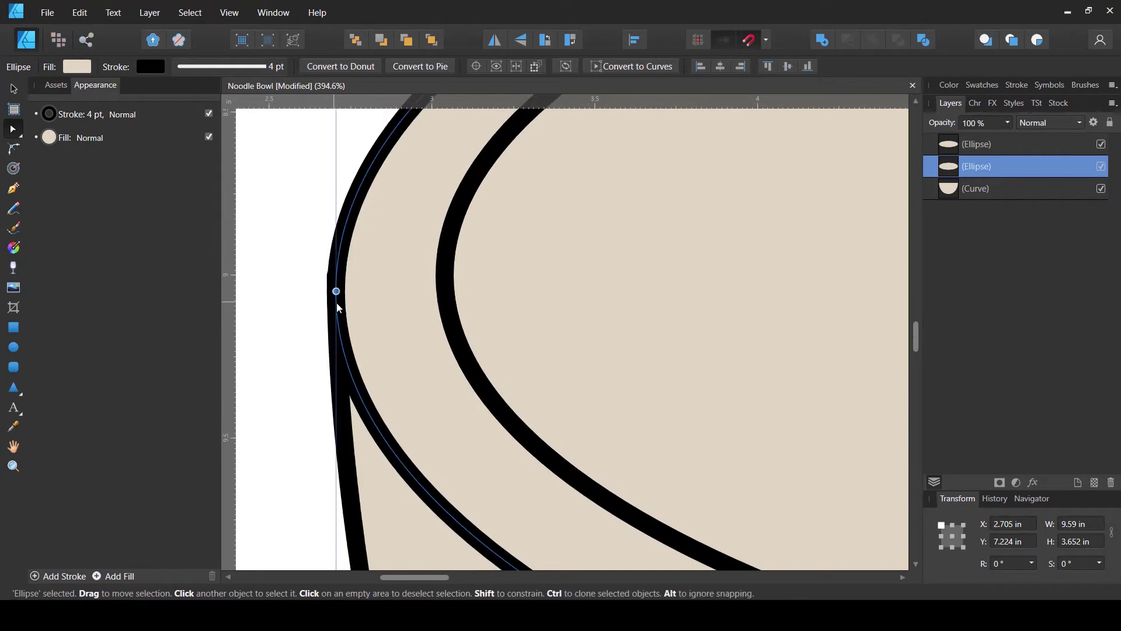
scroll(337, 331, down, 2)
scroll(338, 331, up, 4)
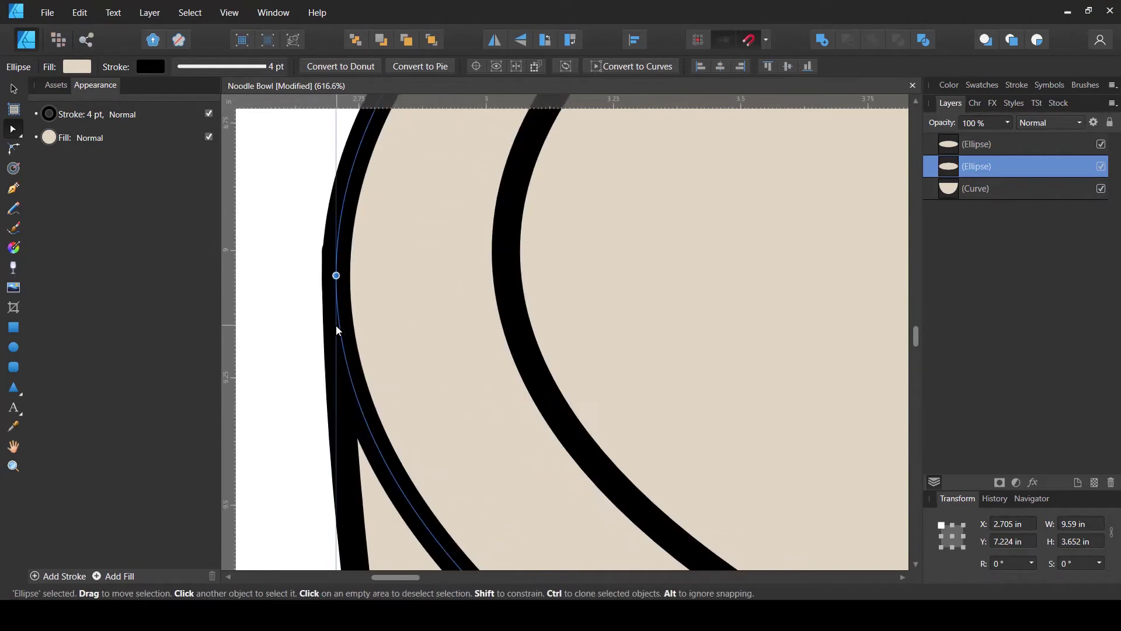
scroll(324, 257, up, 4)
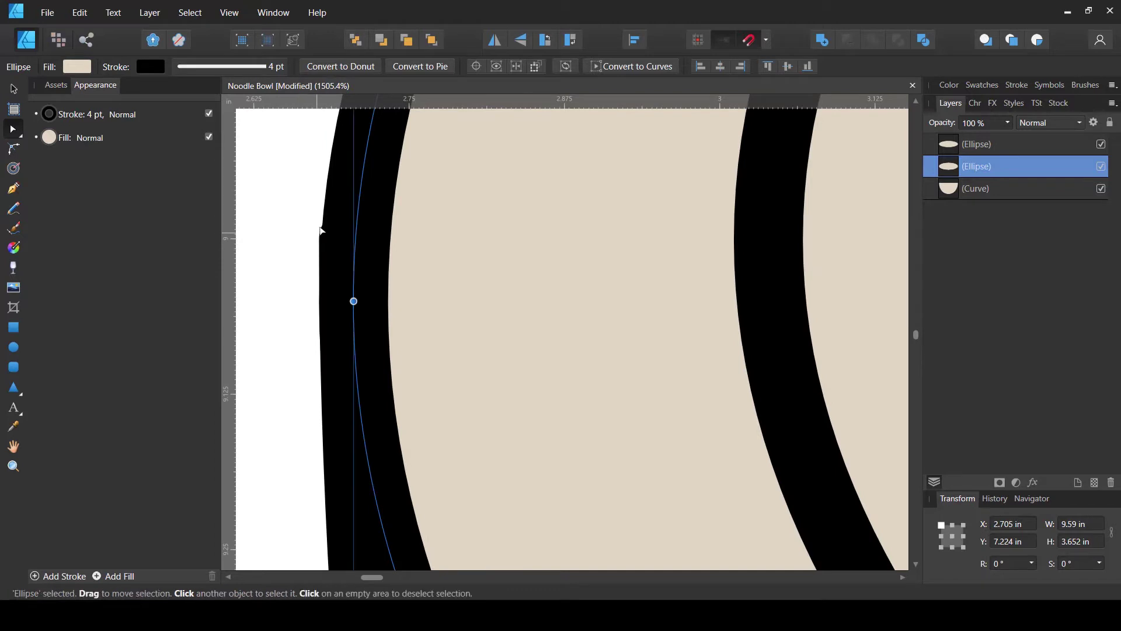
click(952, 189)
click(354, 240)
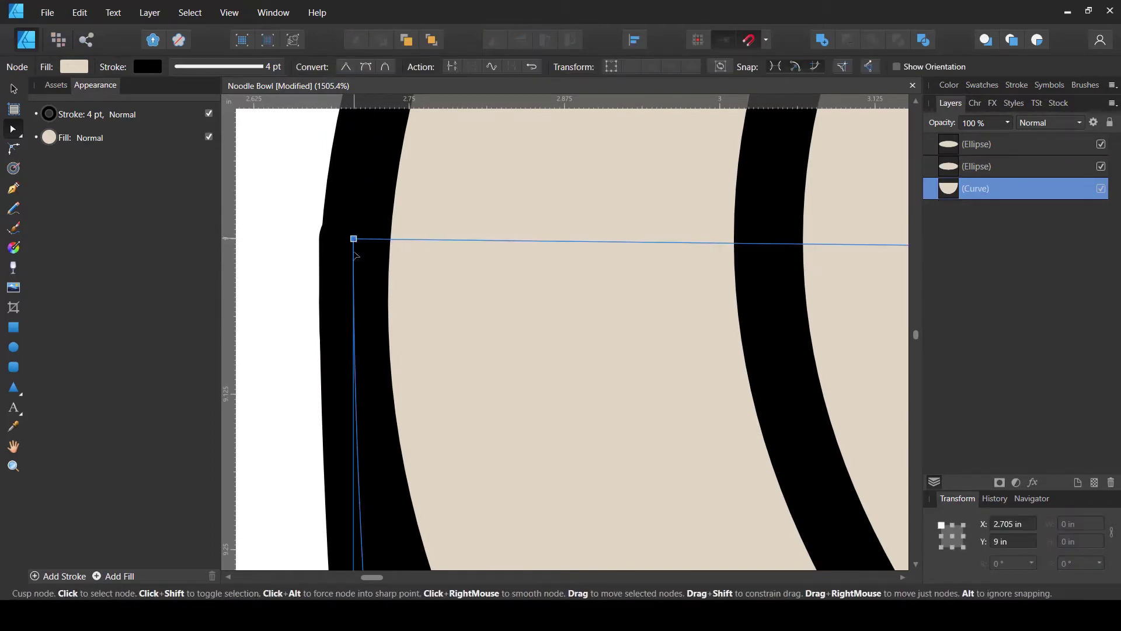
drag(354, 240, 353, 302)
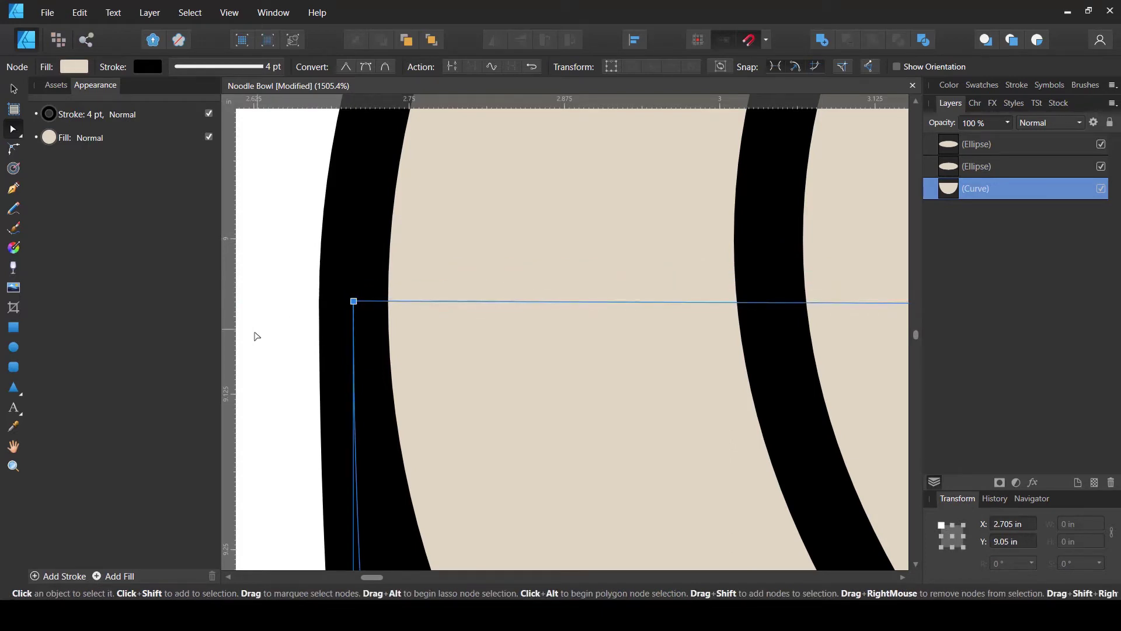
Step: Move the bowl curve's right end node down along the outer rim ellipse's right edge to about Y 9.1 in
scroll(257, 336, down, 10)
scroll(852, 362, down, 2)
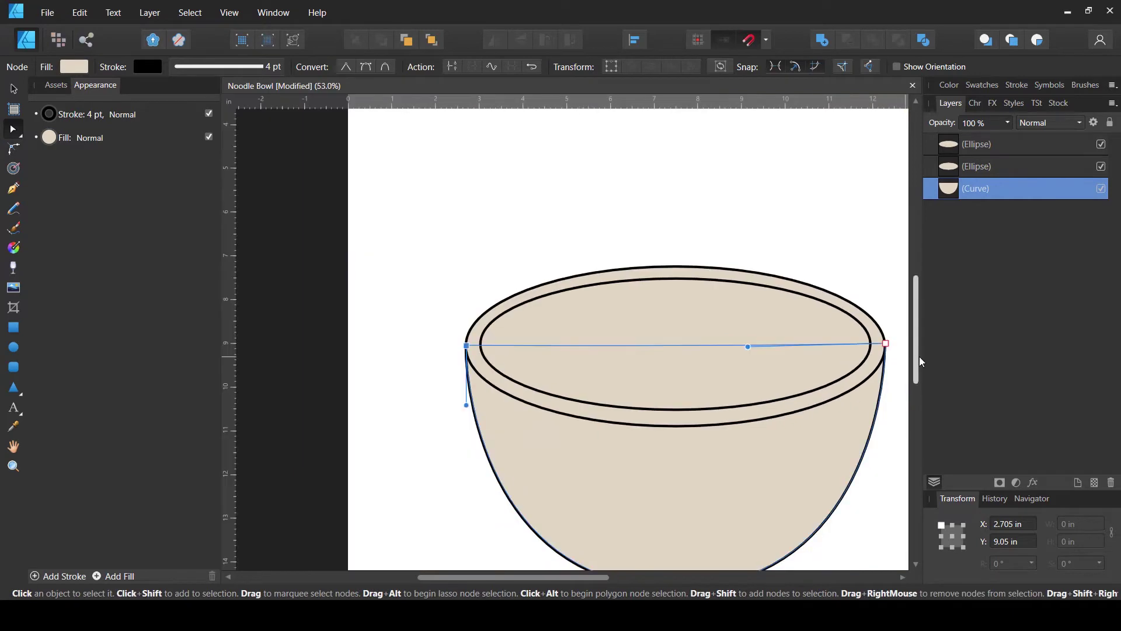
drag(854, 366, 700, 351)
scroll(699, 350, up, 5)
scroll(699, 351, up, 4)
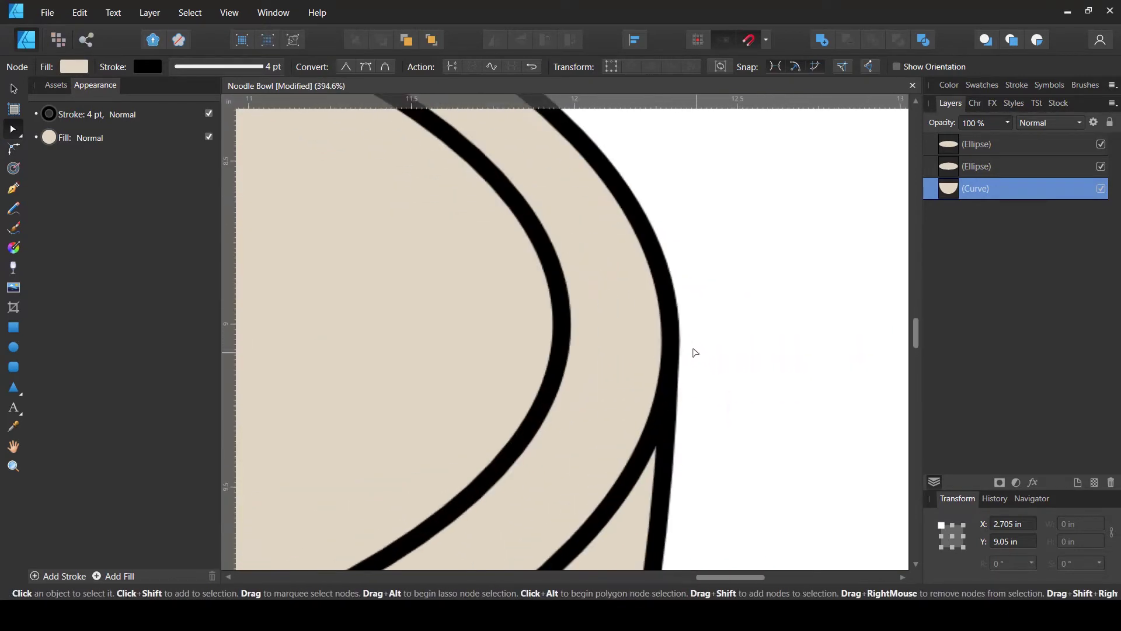
click(670, 325)
drag(671, 324, 671, 359)
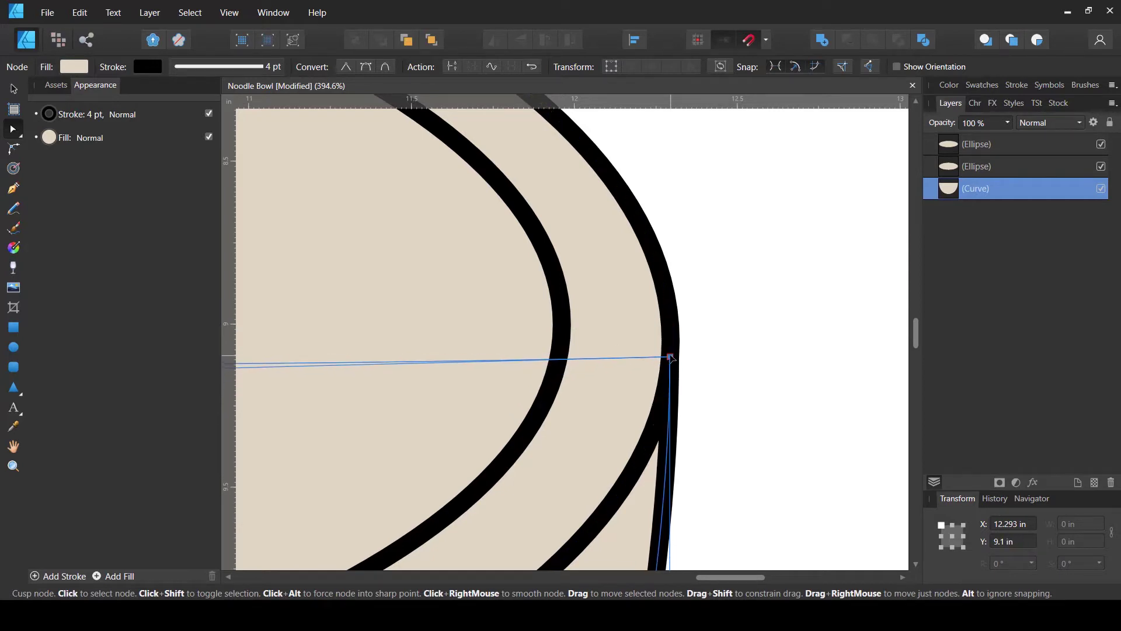
Step: Deselect the bowl curve and save the document
scroll(718, 358, down, 5)
scroll(787, 357, down, 5)
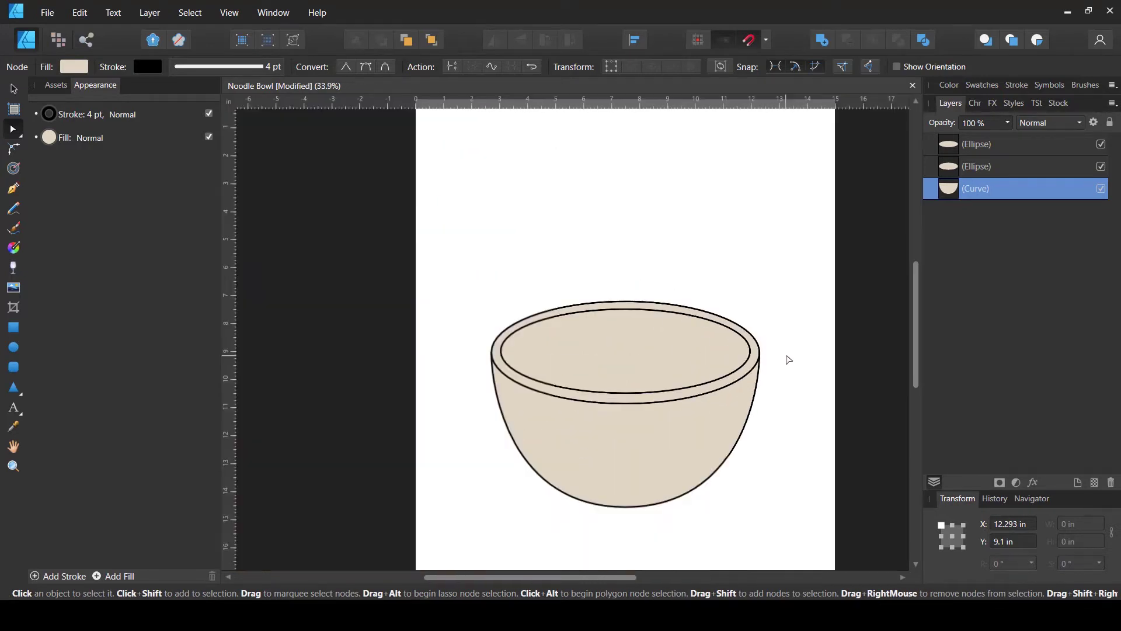
key(v)
click(709, 396)
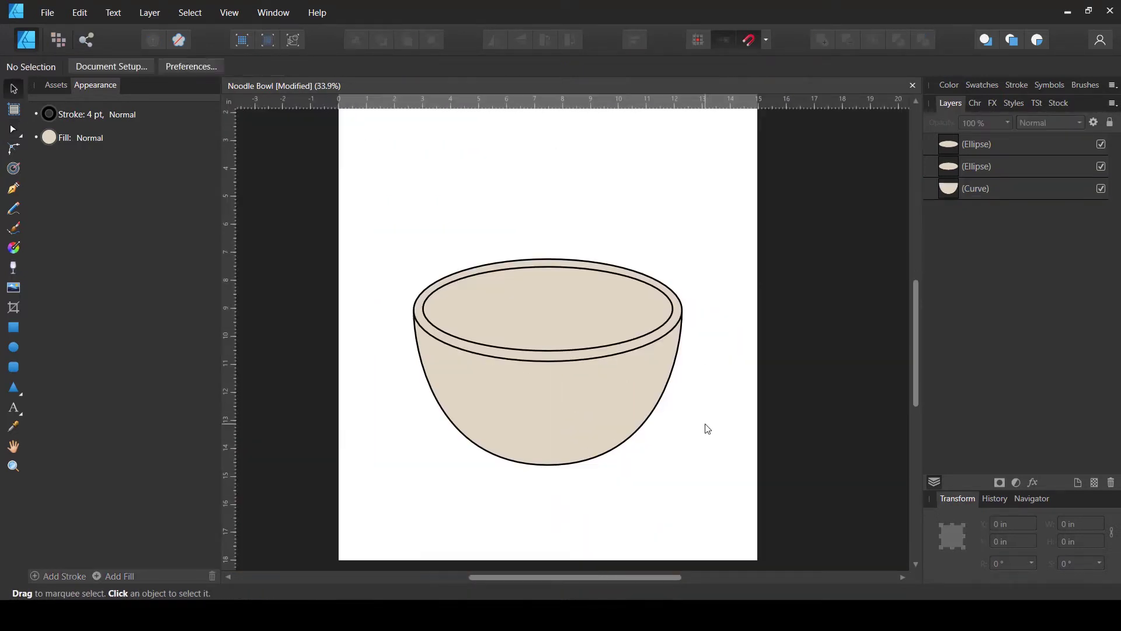
key(ctrl+s)
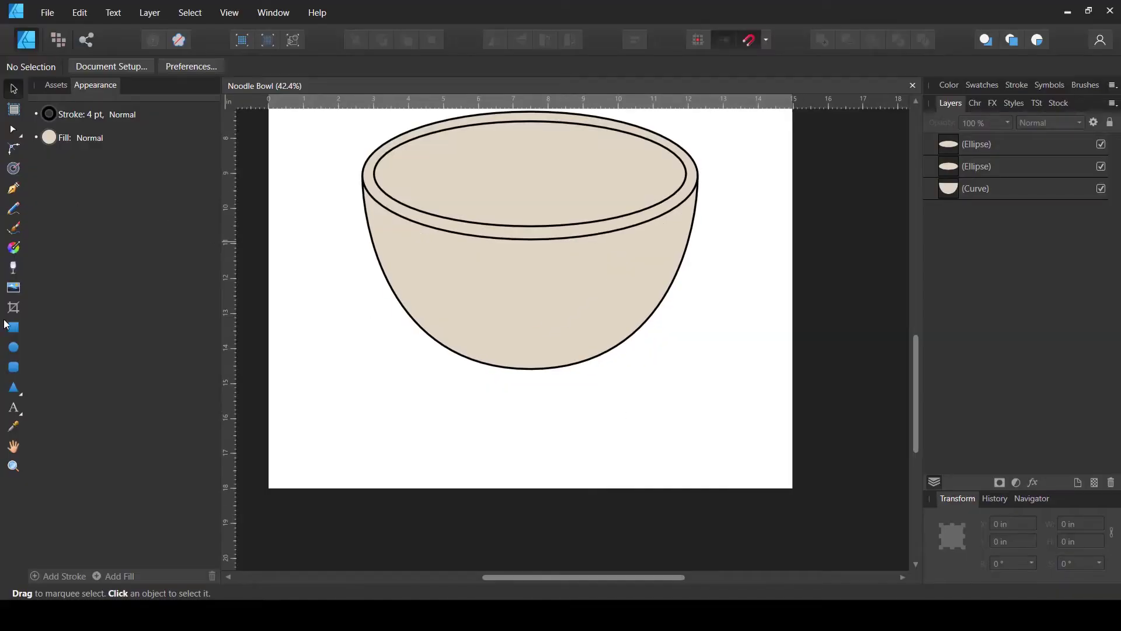
Step: Draw an ellipse about 4.44 by 2.04 in at the bowl's bottom, centred horizontally on the page and placed behind the bowl body
click(13, 348)
drag(458, 312, 608, 387)
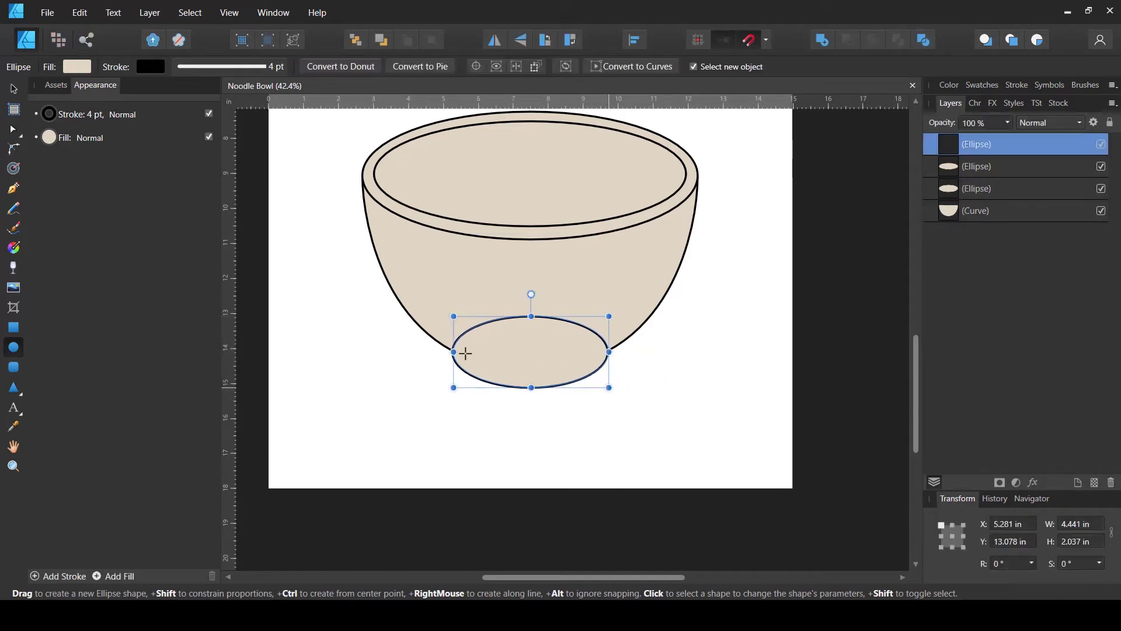
key(v)
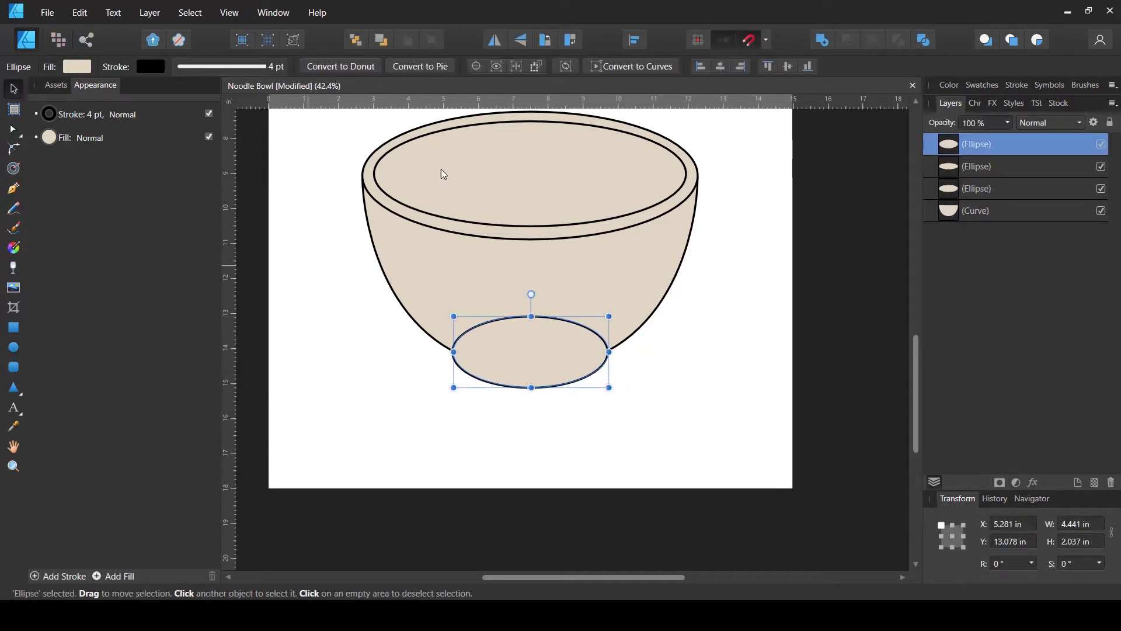
click(722, 69)
drag(958, 209, 961, 251)
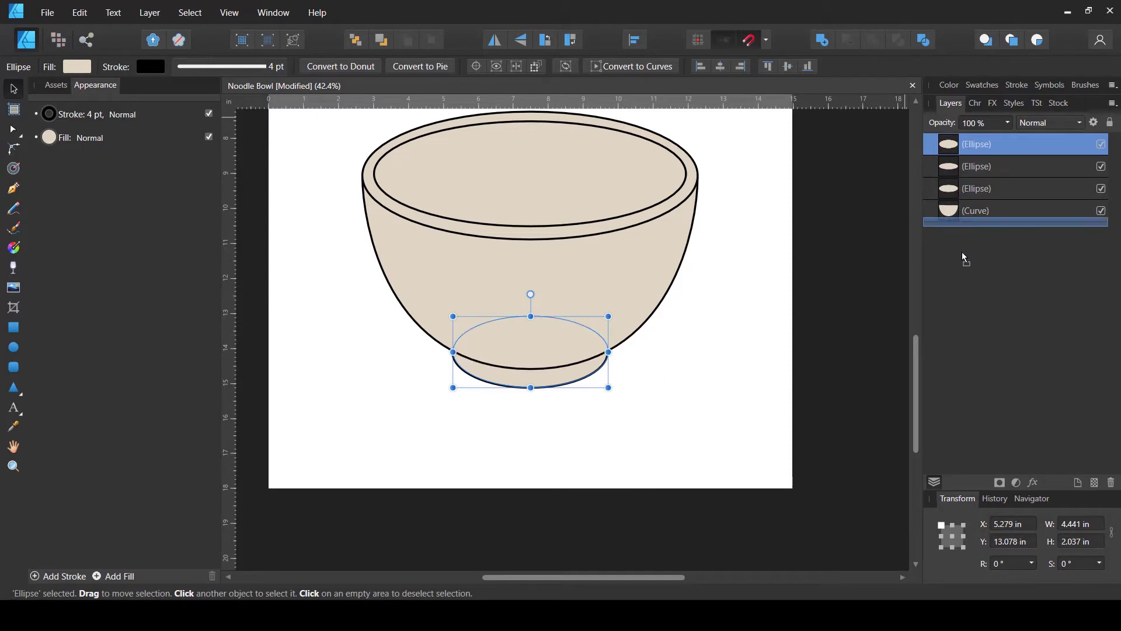
click(806, 351)
Step: Move the foot ellipse up slightly to about Y 13.03 in and narrow it a little around its centre
scroll(571, 391, up, 3)
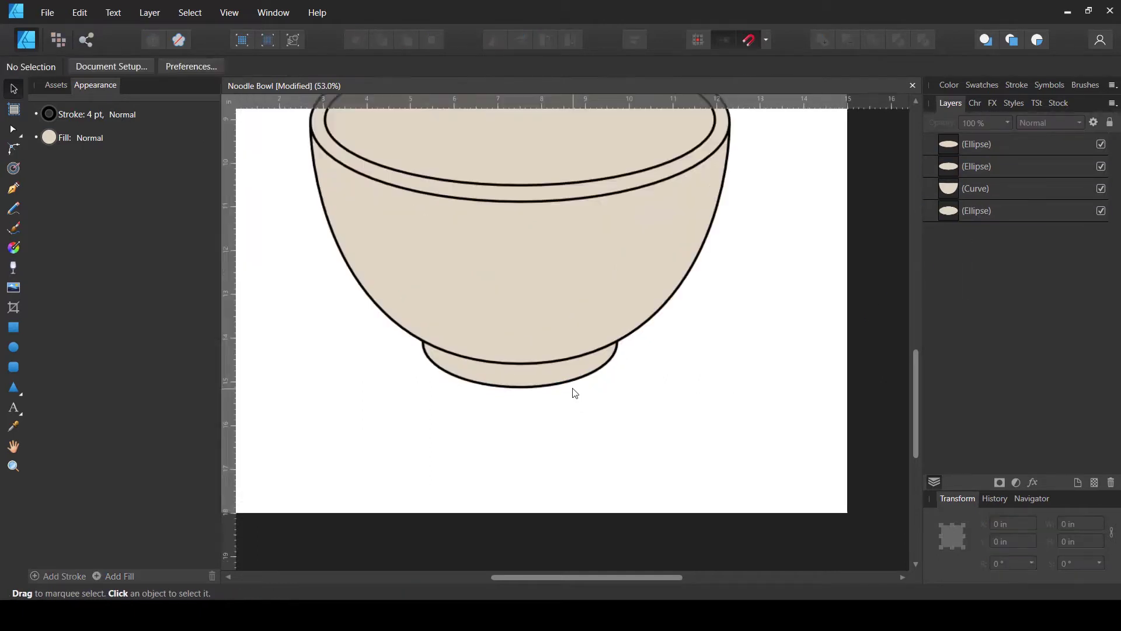
click(546, 369)
drag(547, 365, 548, 370)
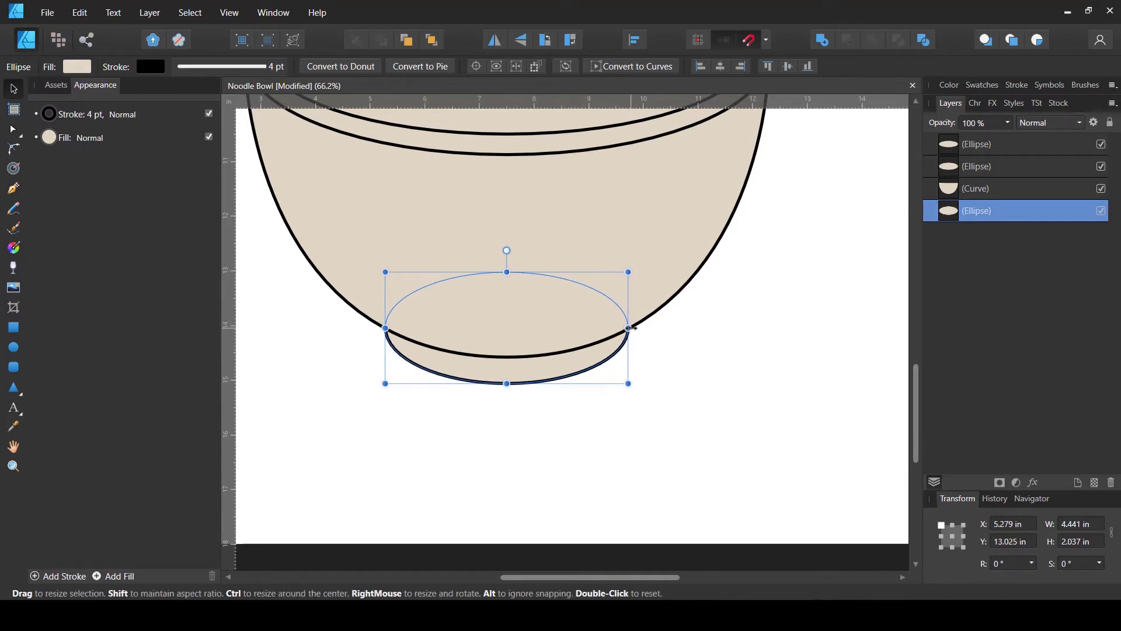
drag(629, 328, 628, 397)
click(667, 352)
scroll(668, 353, down, 5)
scroll(723, 335, up, 2)
Step: Select all four bowl shapes and move them straight up the page to about Y 5.08 in
key(m)
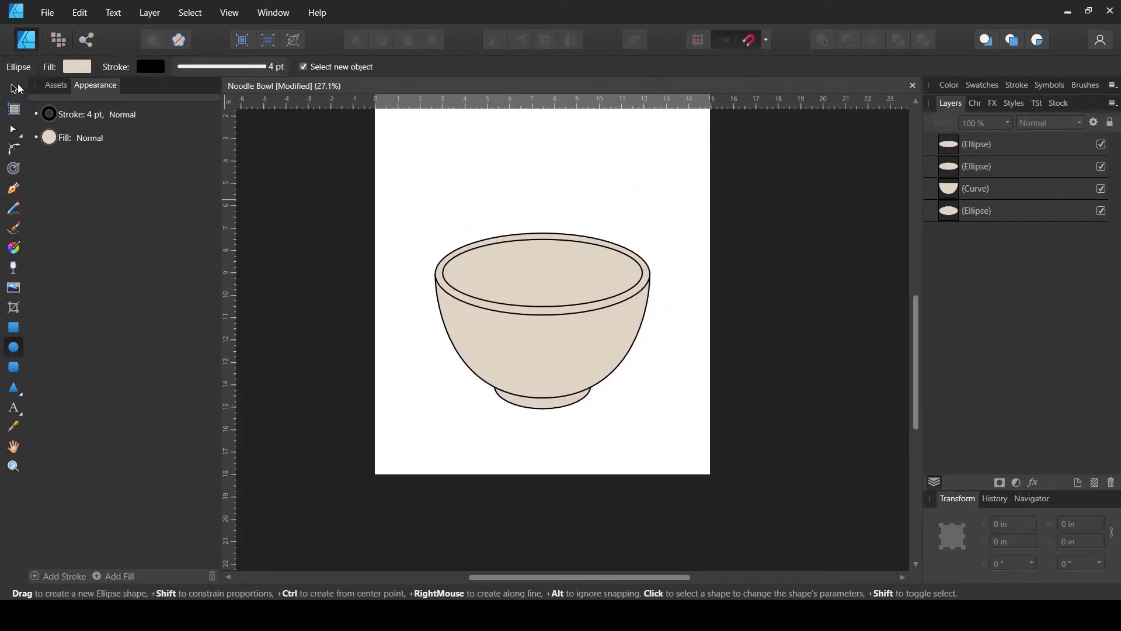
click(14, 88)
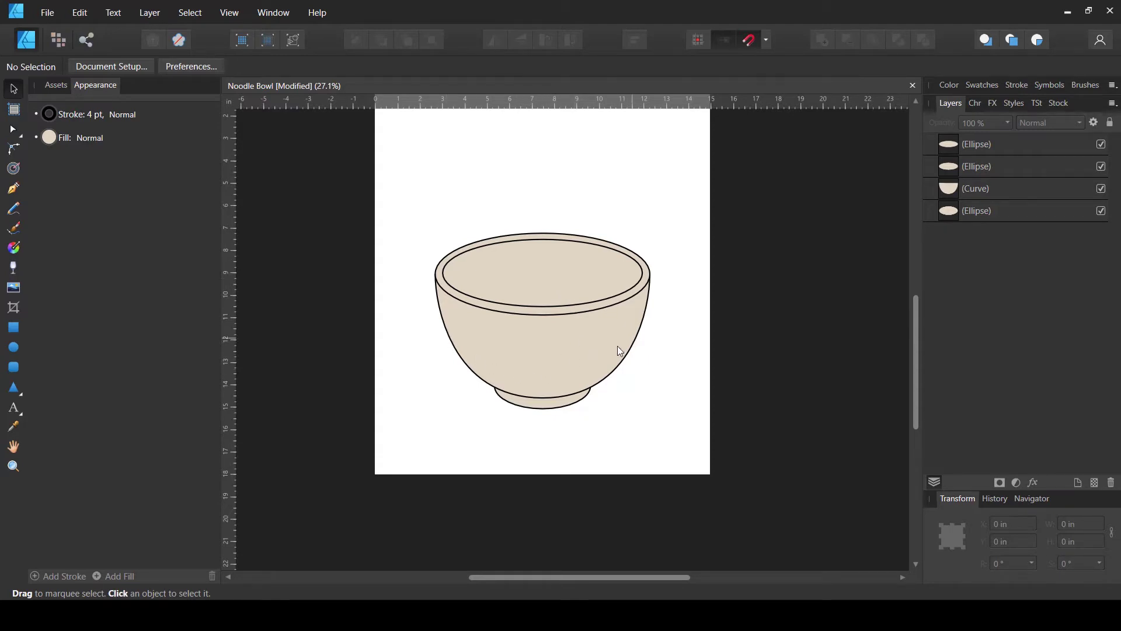
scroll(667, 269, up, 1)
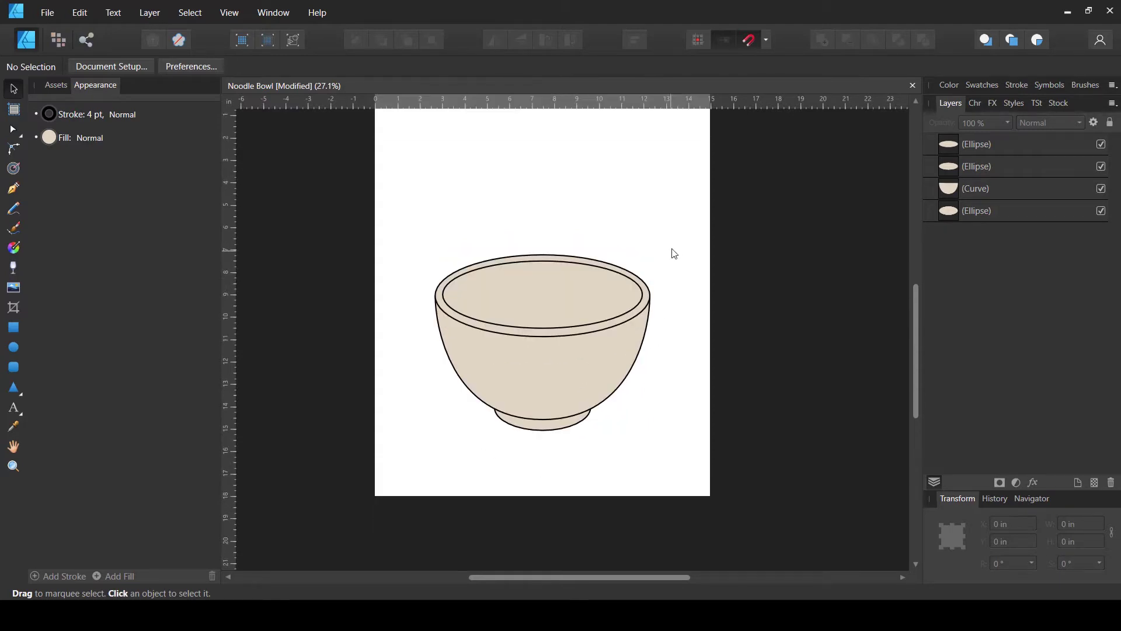
drag(683, 236, 364, 503)
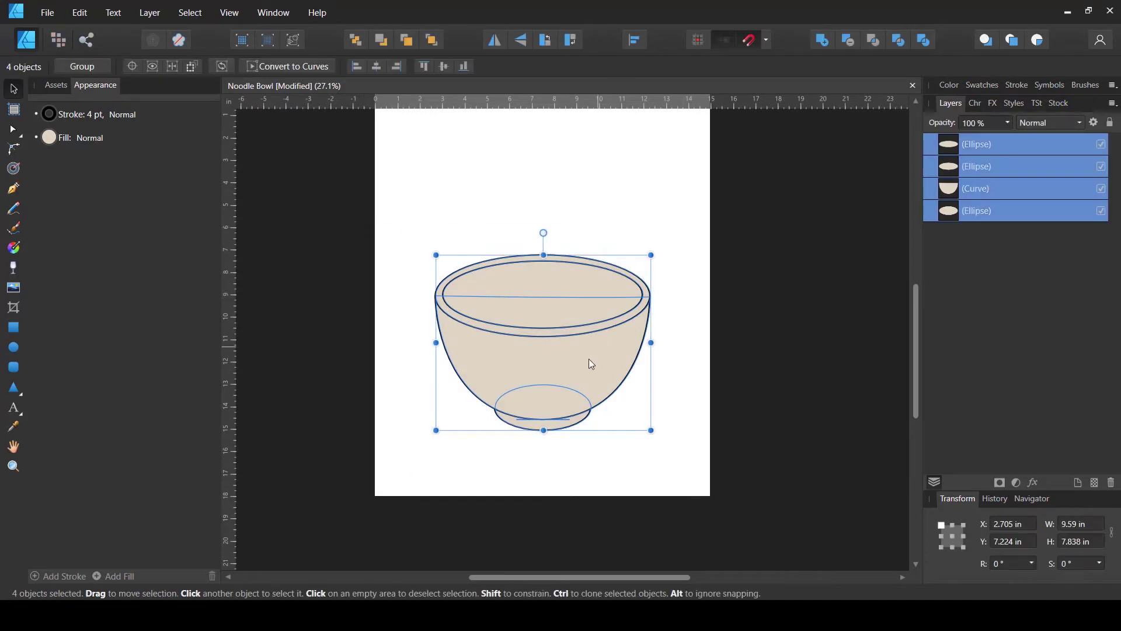
drag(577, 344, 576, 320)
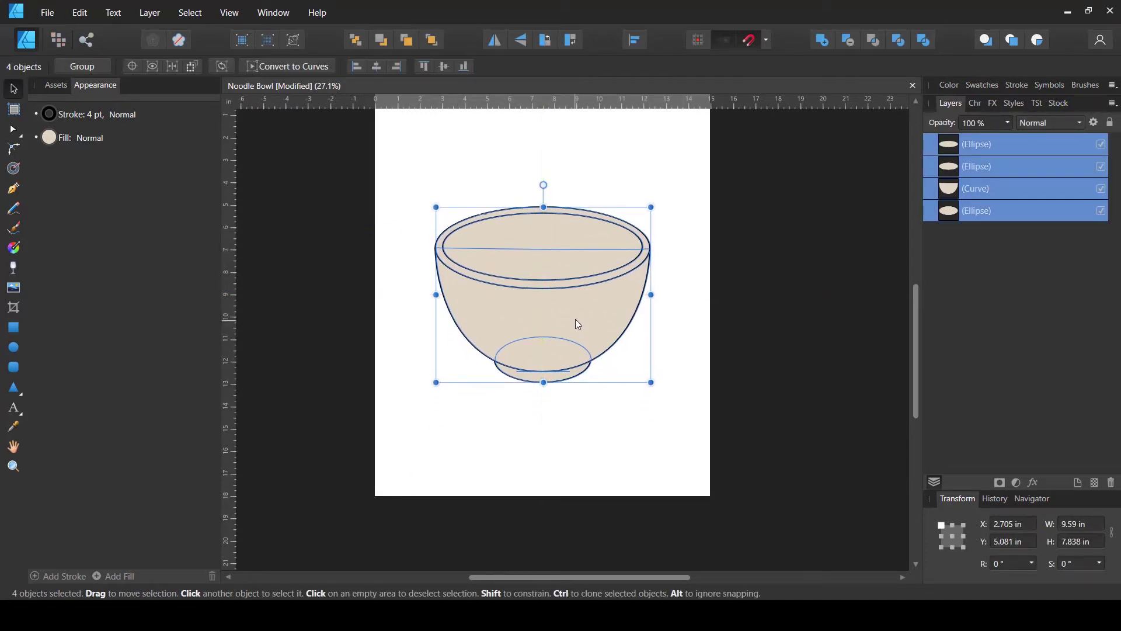
scroll(584, 292, up, 2)
scroll(567, 320, down, 1)
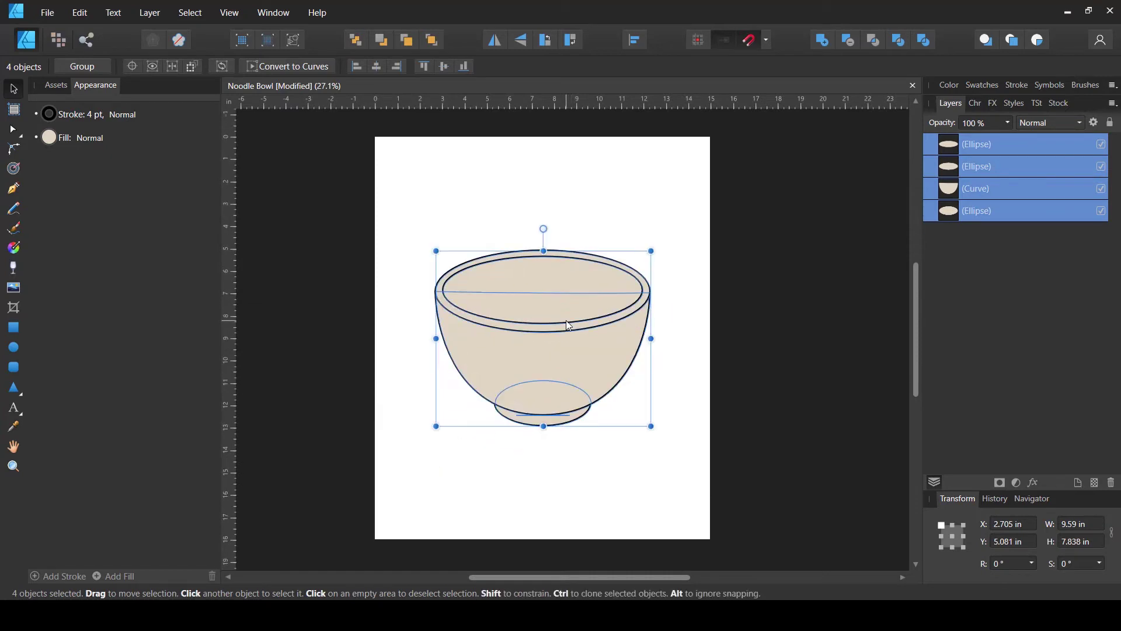
Step: Lock all four bowl layers, the three ellipses and the body curve
scroll(563, 320, up, 1)
scroll(567, 320, up, 1)
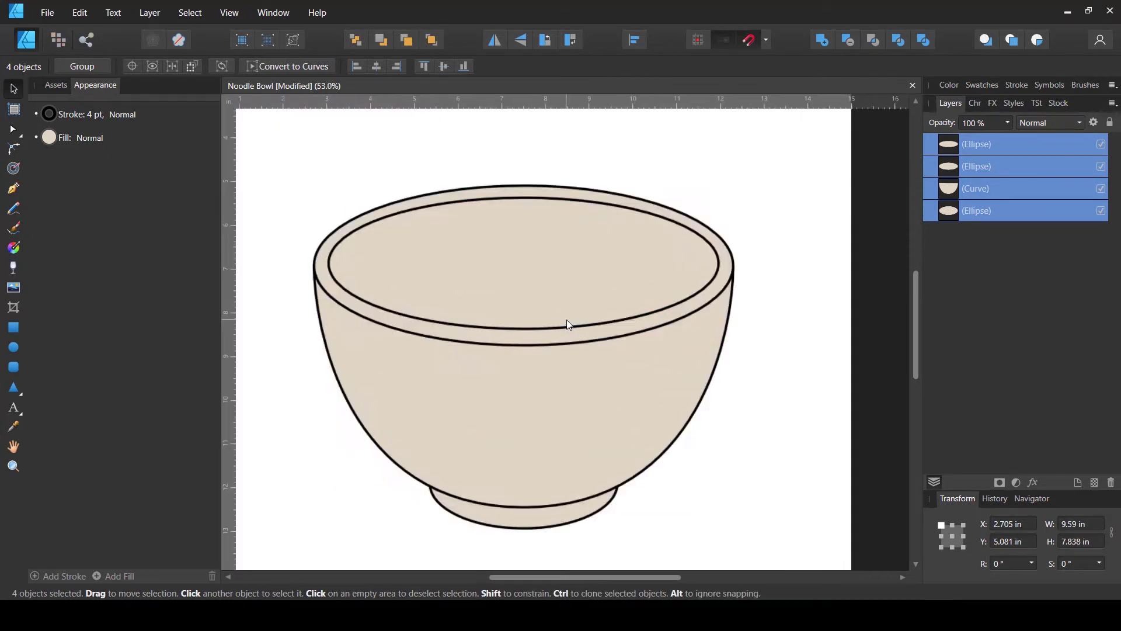
click(780, 273)
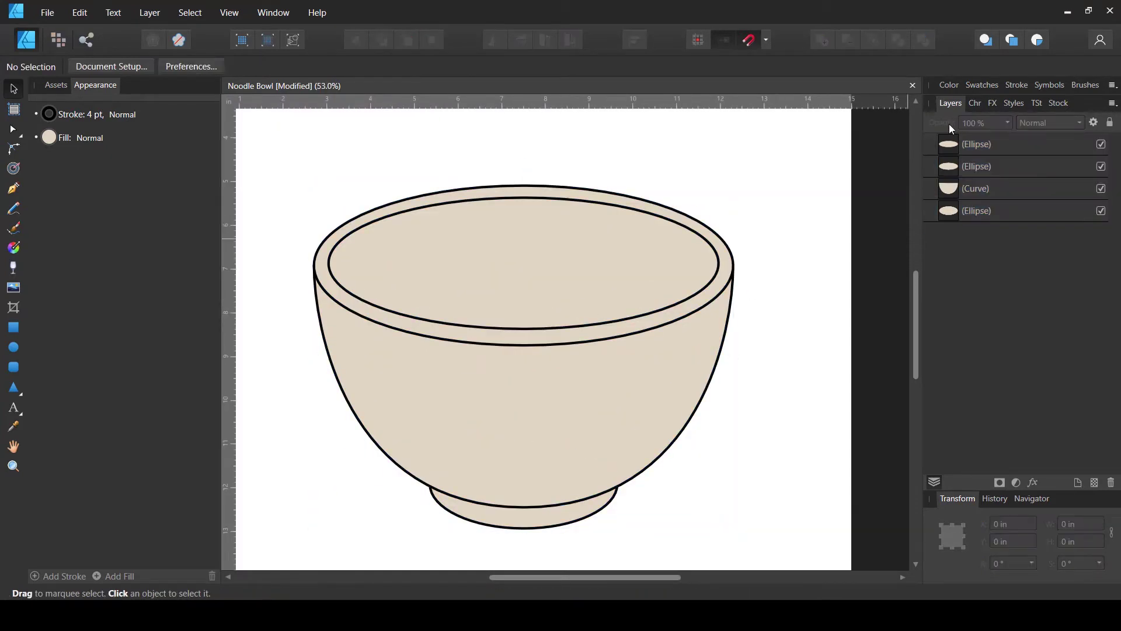
click(969, 152)
shift+click(974, 215)
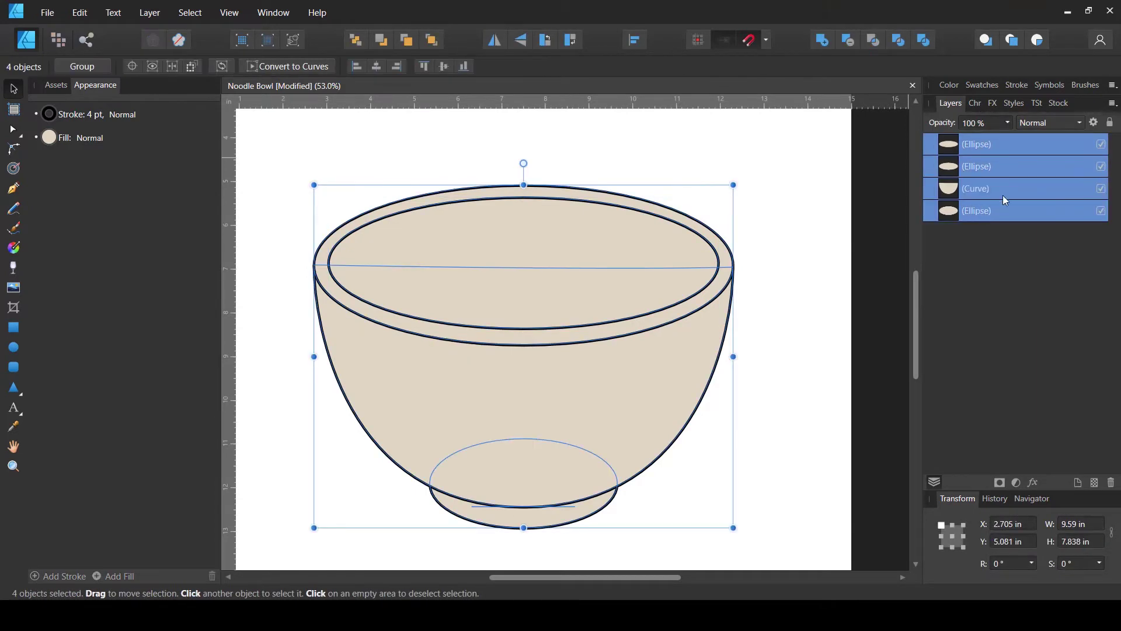
click(1110, 123)
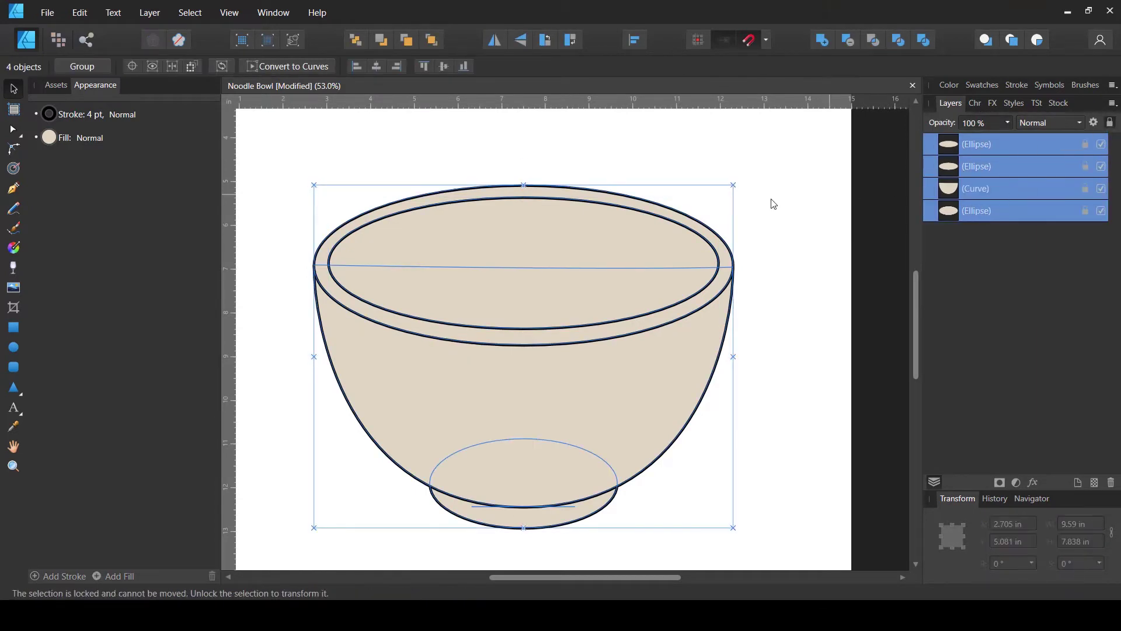
click(697, 196)
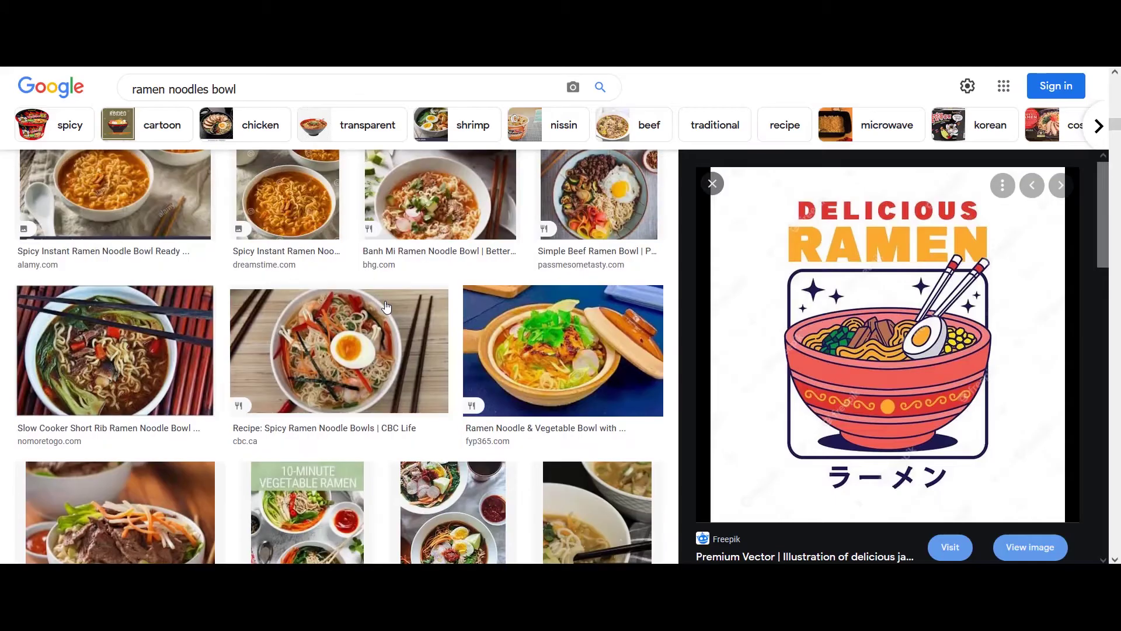
Step: Switch to the browser and examine the ramen bowl pictures in the Google image results as references
scroll(387, 292, up, 2)
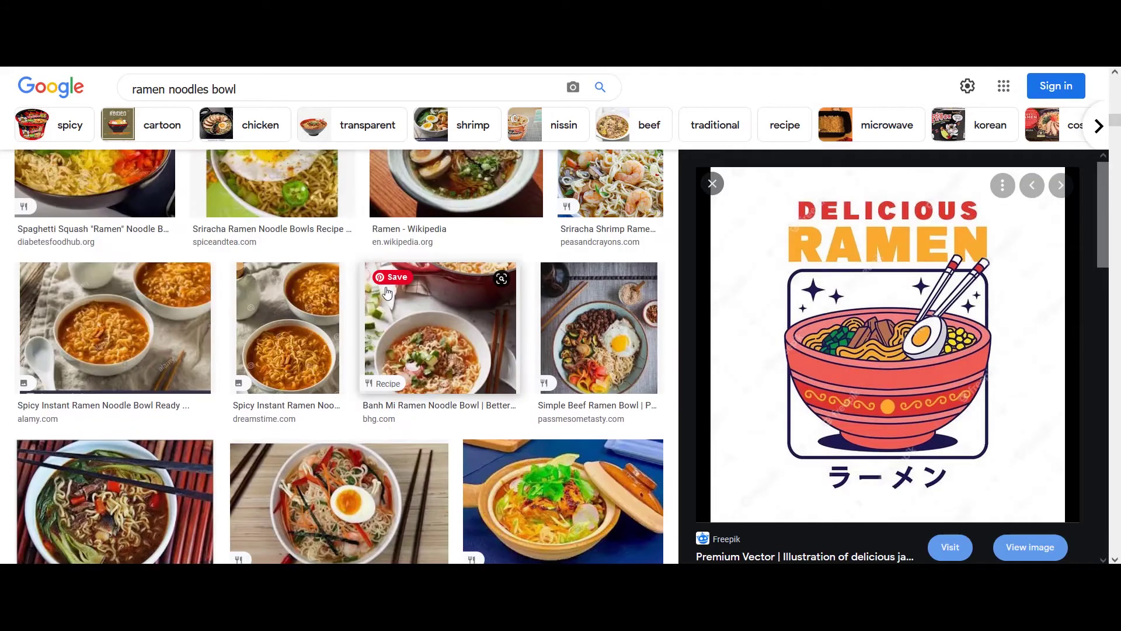
scroll(234, 327, up, 5)
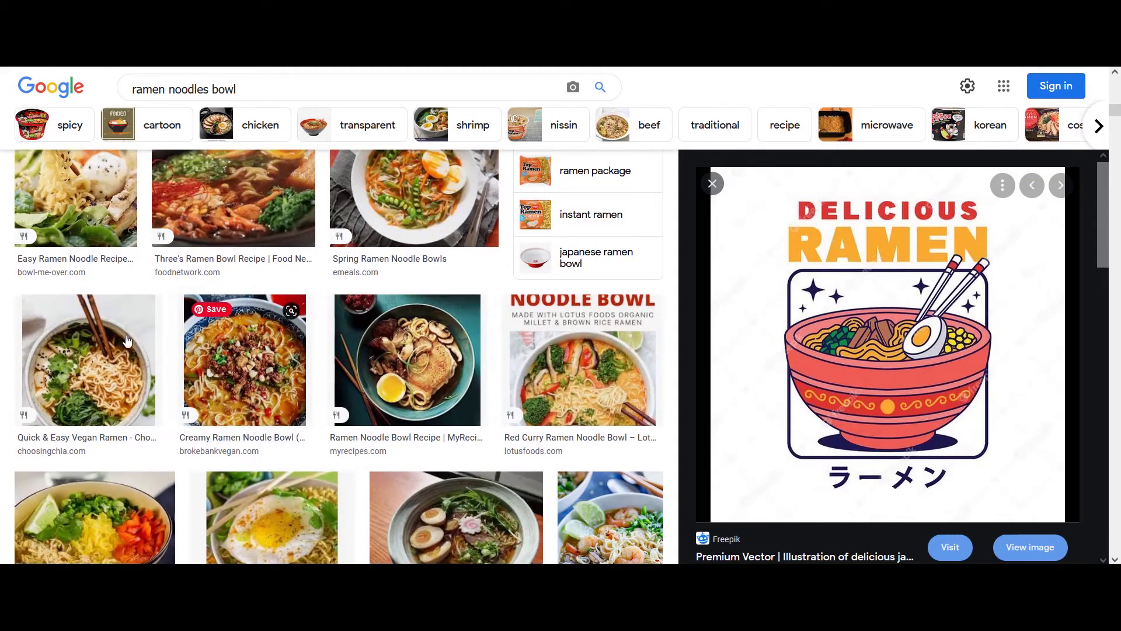
scroll(251, 235, up, 1)
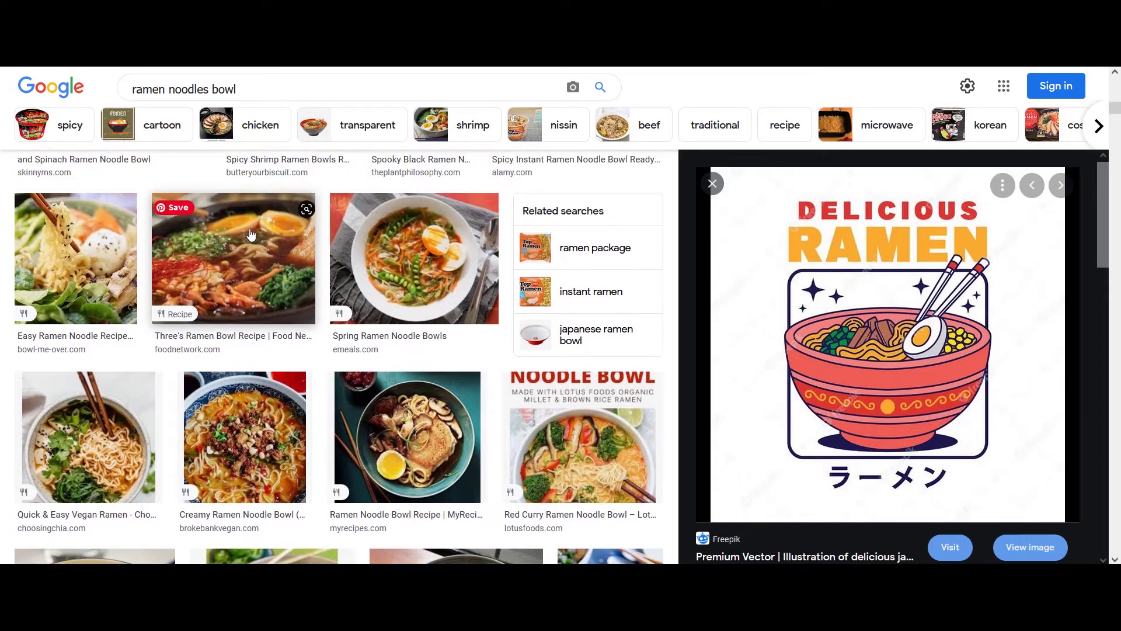
scroll(446, 257, up, 2)
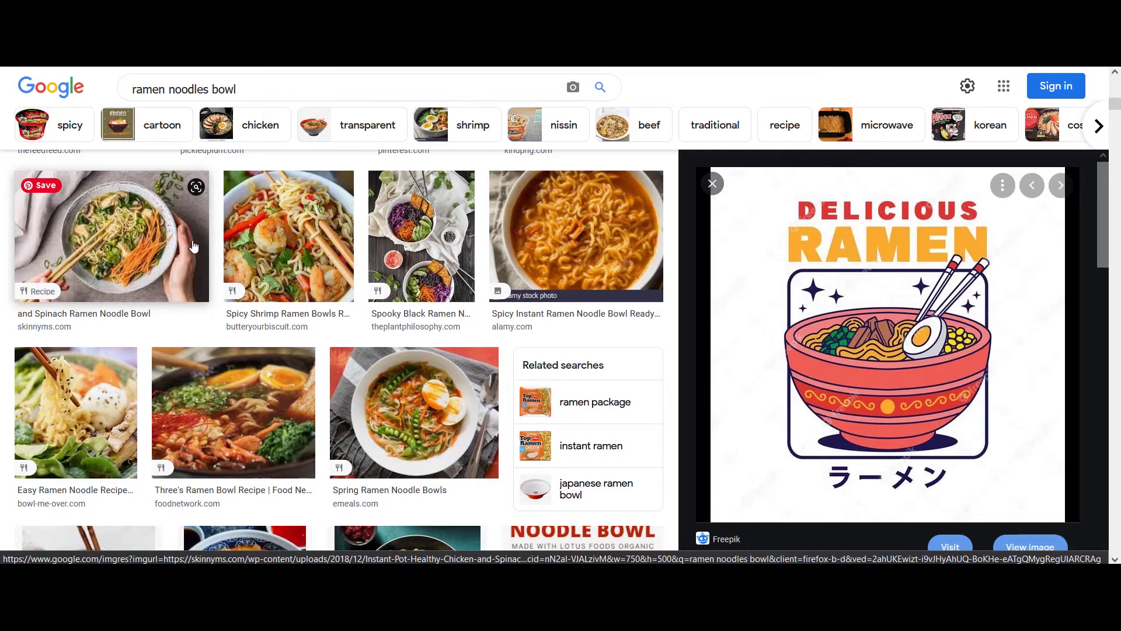
Step: Look back over the ramen noodle photos in the image results to see how the noodles lie
scroll(195, 245, up, 1)
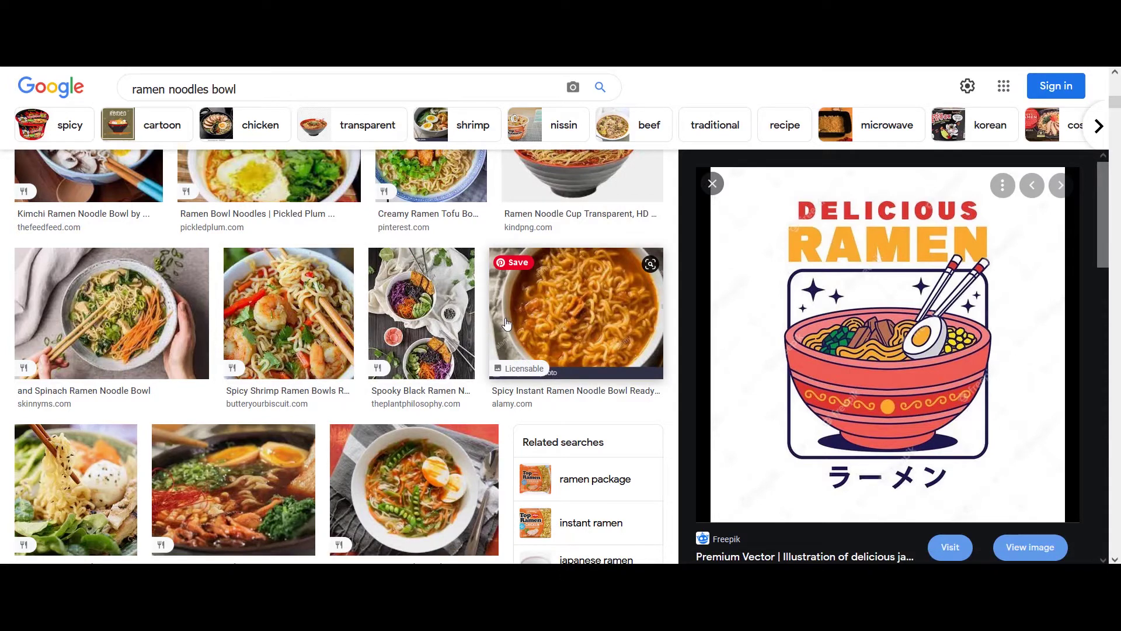
scroll(584, 263, up, 3)
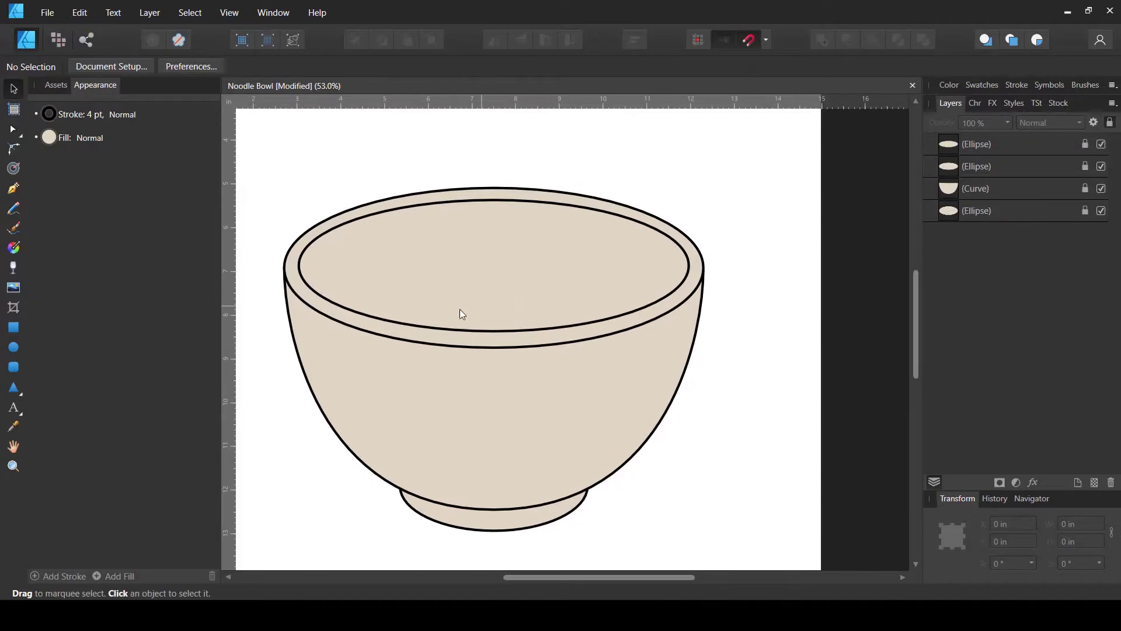
Step: Switch to Affinity Designer and draw a closed noodle shape about 9 in wide with the Pen tool, its wavy upper edge inside the bowl opening
click(13, 190)
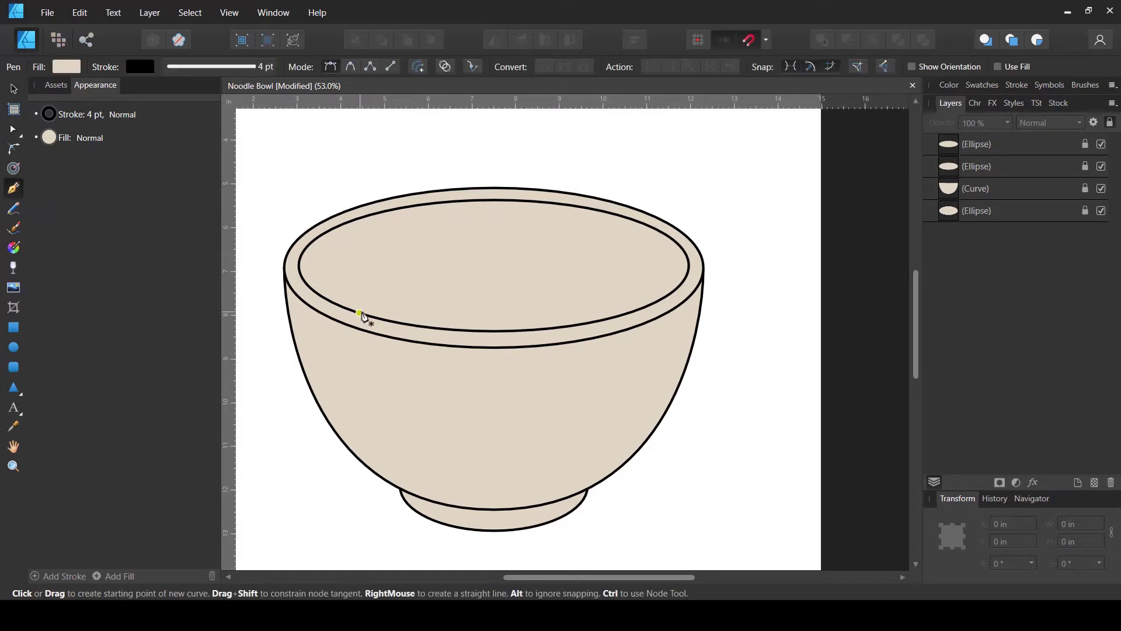
click(292, 302)
mouse_move(350, 268)
mouse_down()
mouse_move(381, 279)
mouse_move(422, 259)
mouse_move(466, 309)
mouse_up()
click(413, 268)
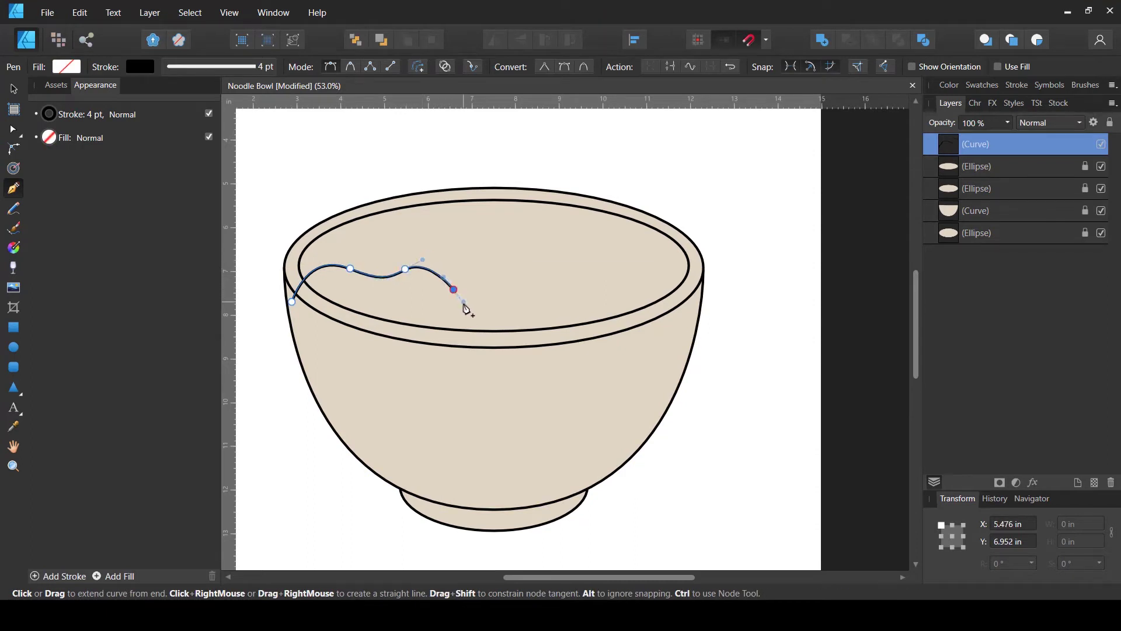
click(454, 289)
drag(527, 284, 548, 319)
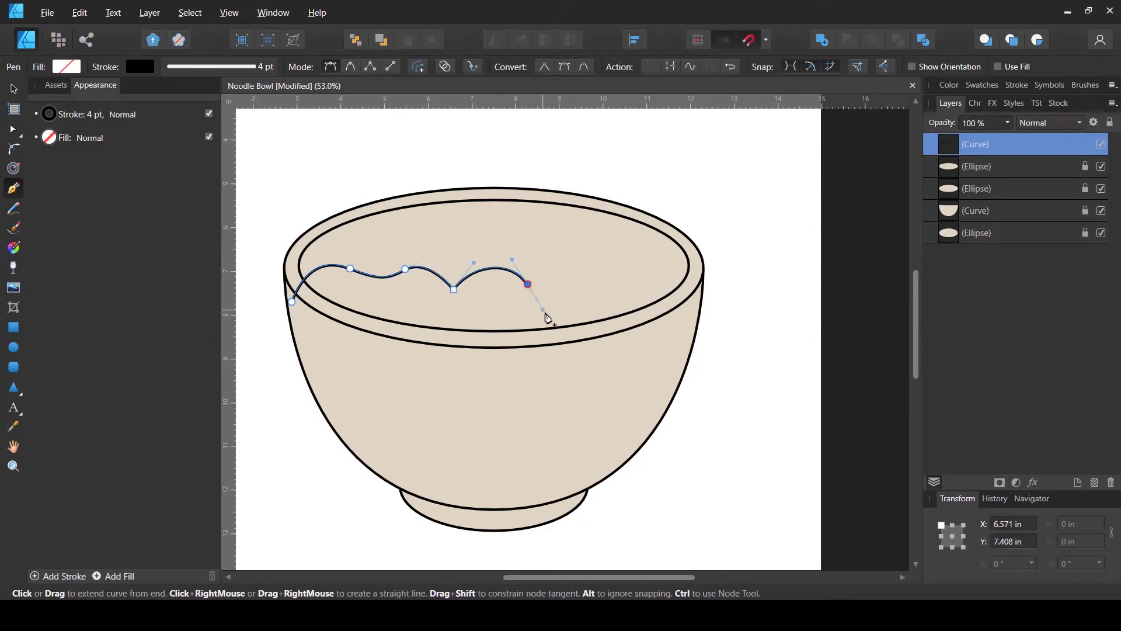
drag(569, 279, 662, 266)
drag(677, 319, 671, 350)
drag(626, 388, 592, 400)
drag(380, 399, 357, 381)
click(292, 300)
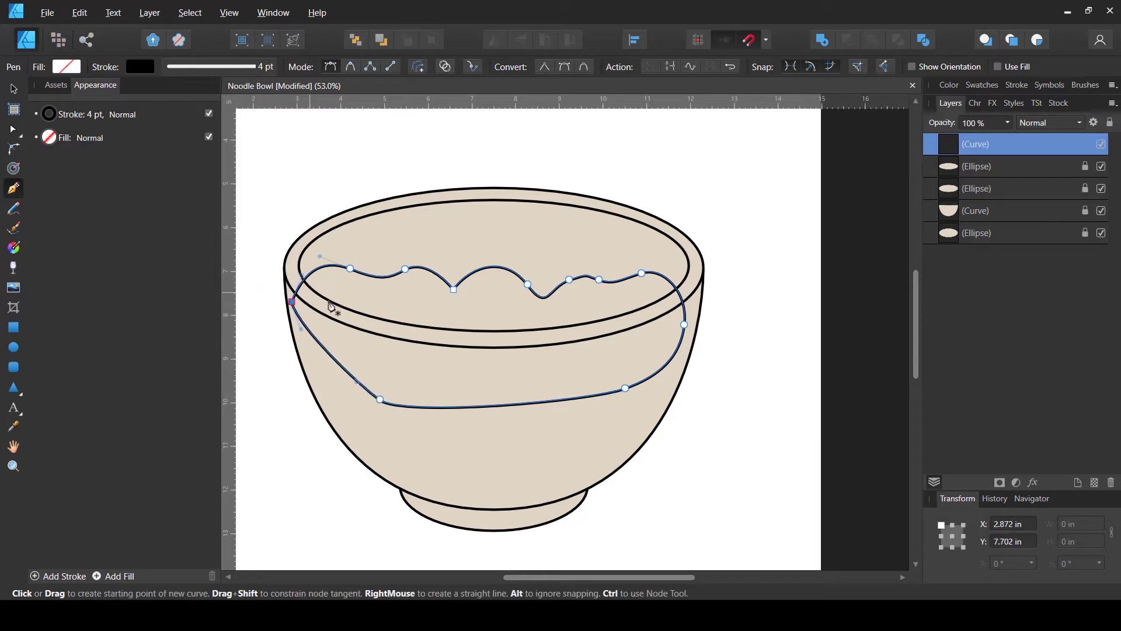
Step: Fill the noodle shape with a highly saturated golden yellow, hue 45 and lightness 63
click(67, 68)
click(61, 97)
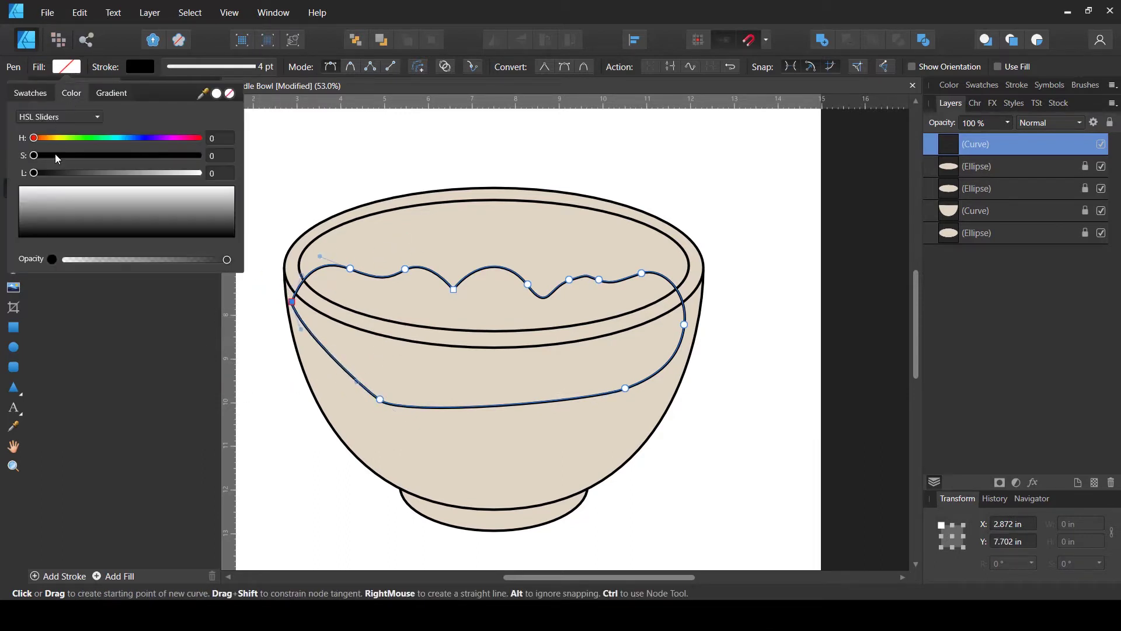
click(193, 155)
click(163, 173)
drag(62, 136, 54, 138)
click(188, 156)
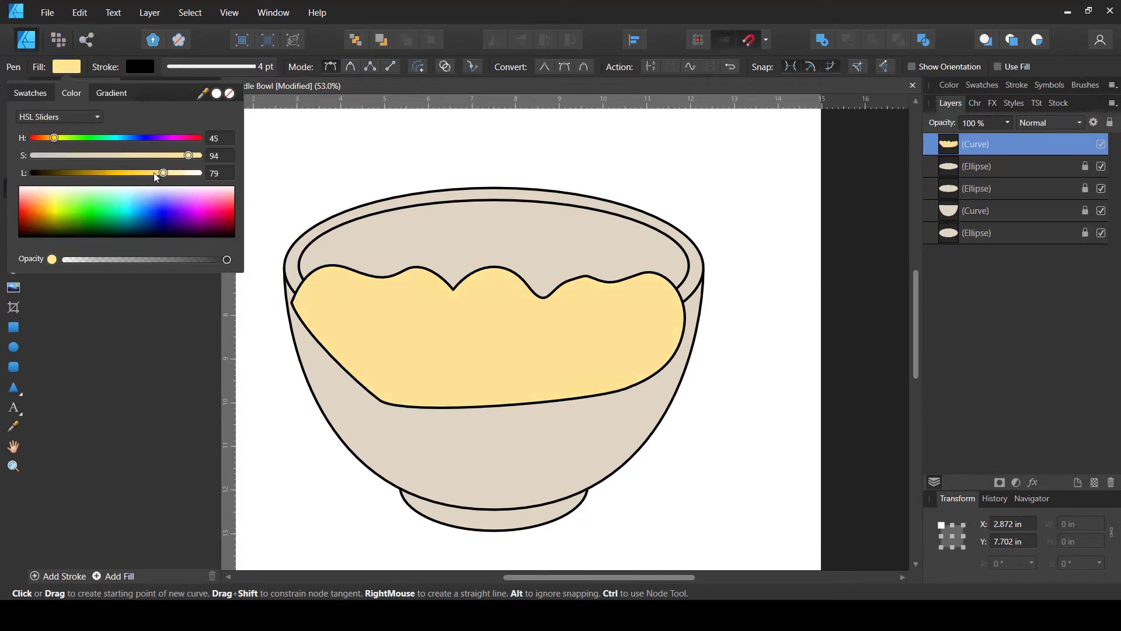
drag(153, 173, 138, 173)
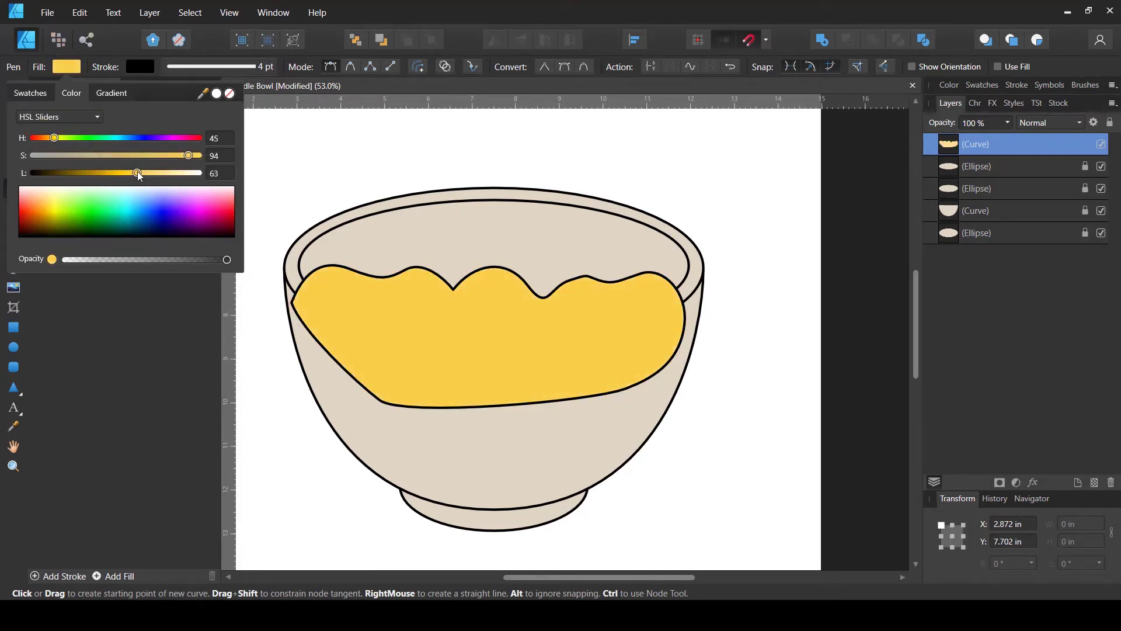
click(192, 154)
click(13, 88)
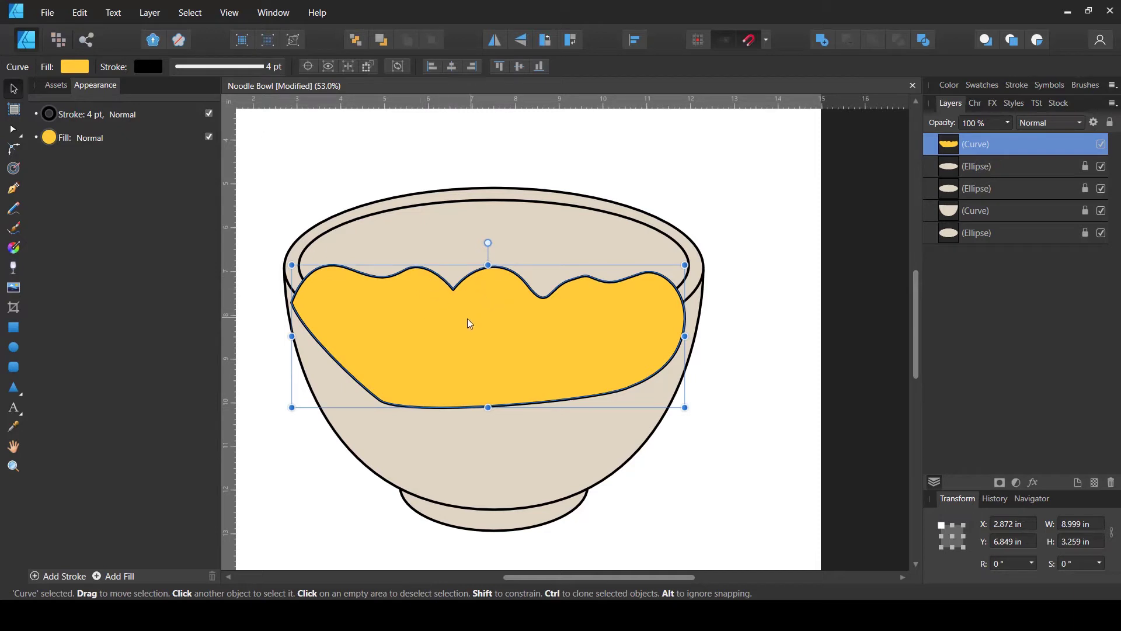
Step: Draw two parallel curved strand lines across the left end of the noodle shape
click(14, 187)
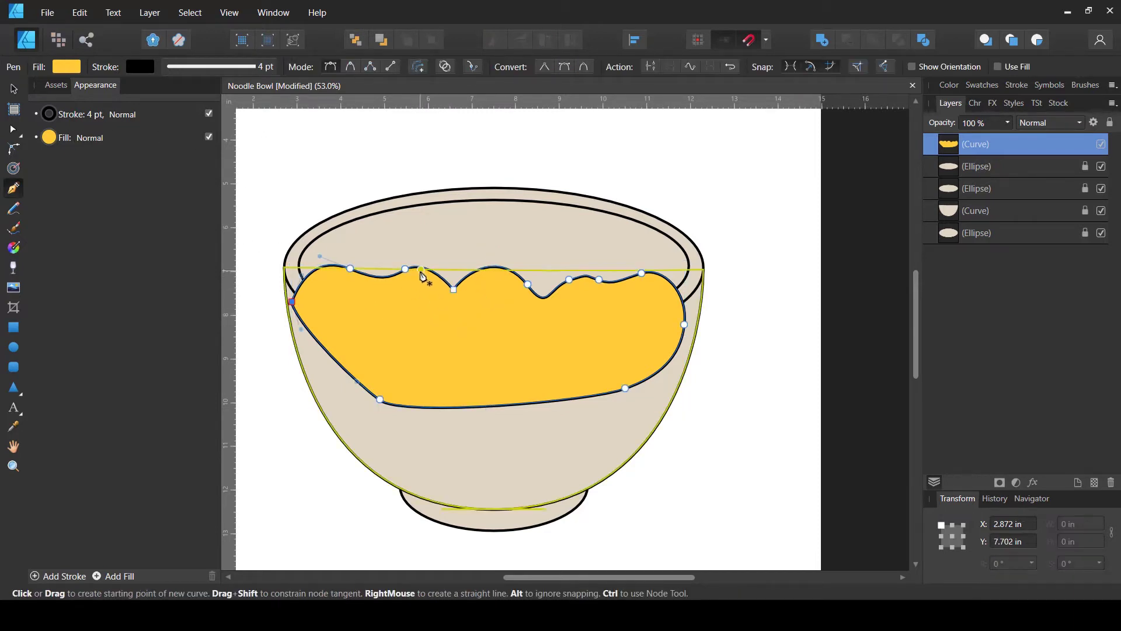
ctrl+click(740, 238)
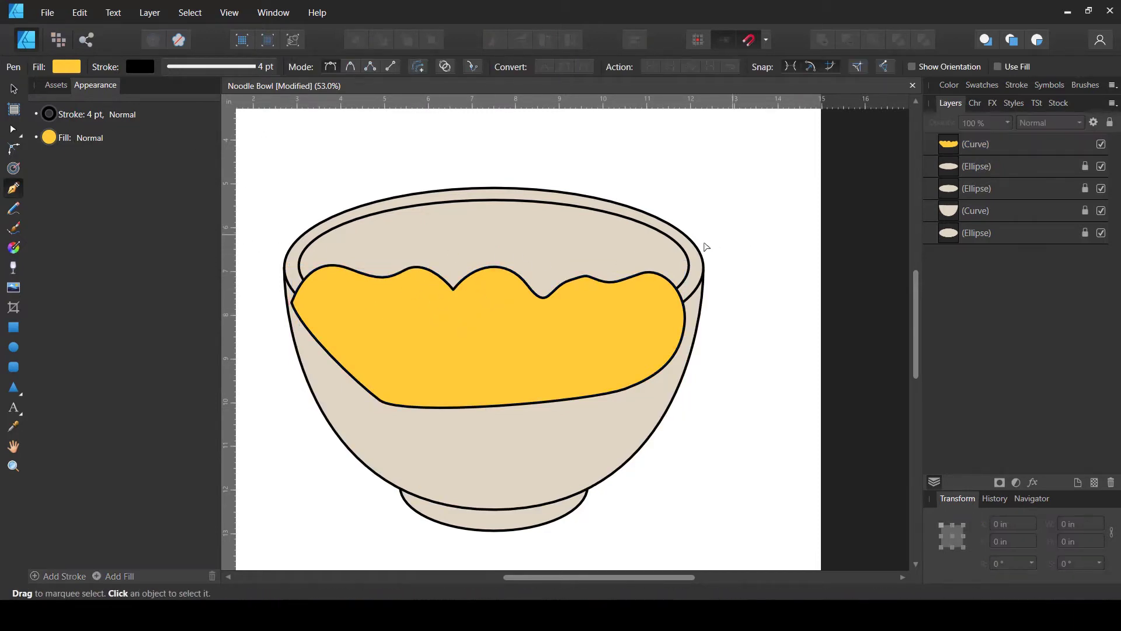
drag(359, 272, 379, 268)
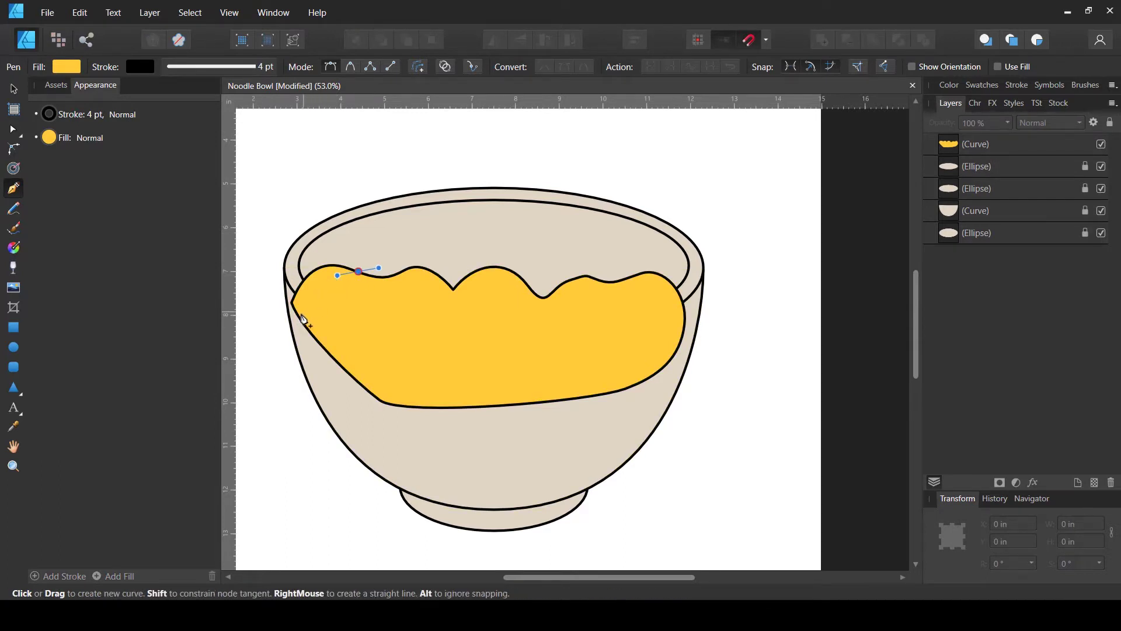
drag(299, 316, 286, 350)
key(Escape)
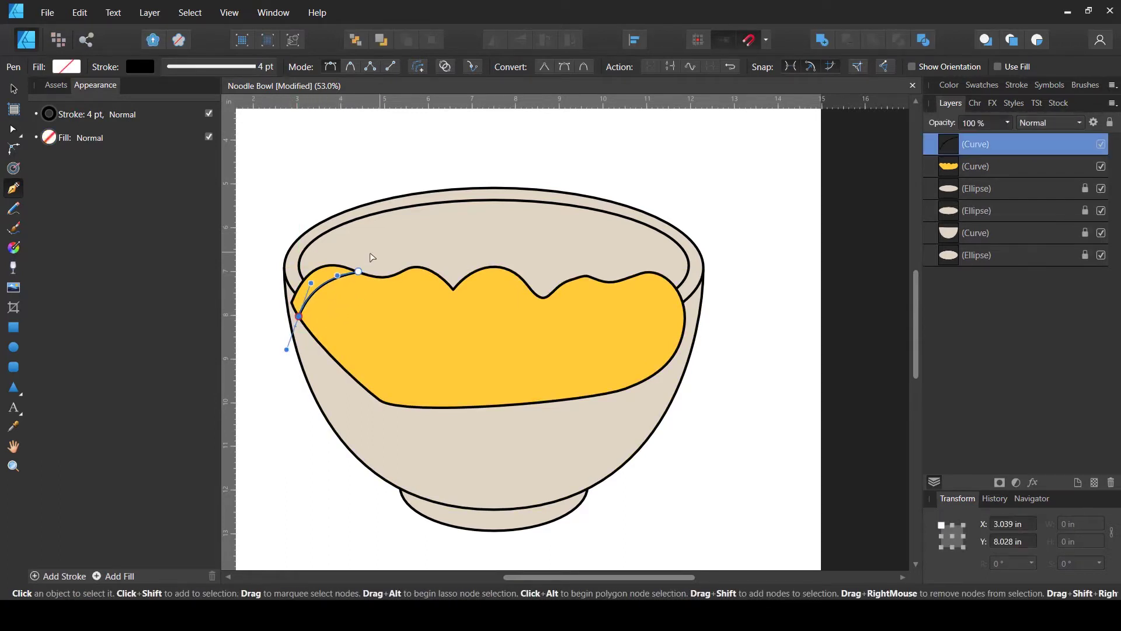
ctrl+click(242, 308)
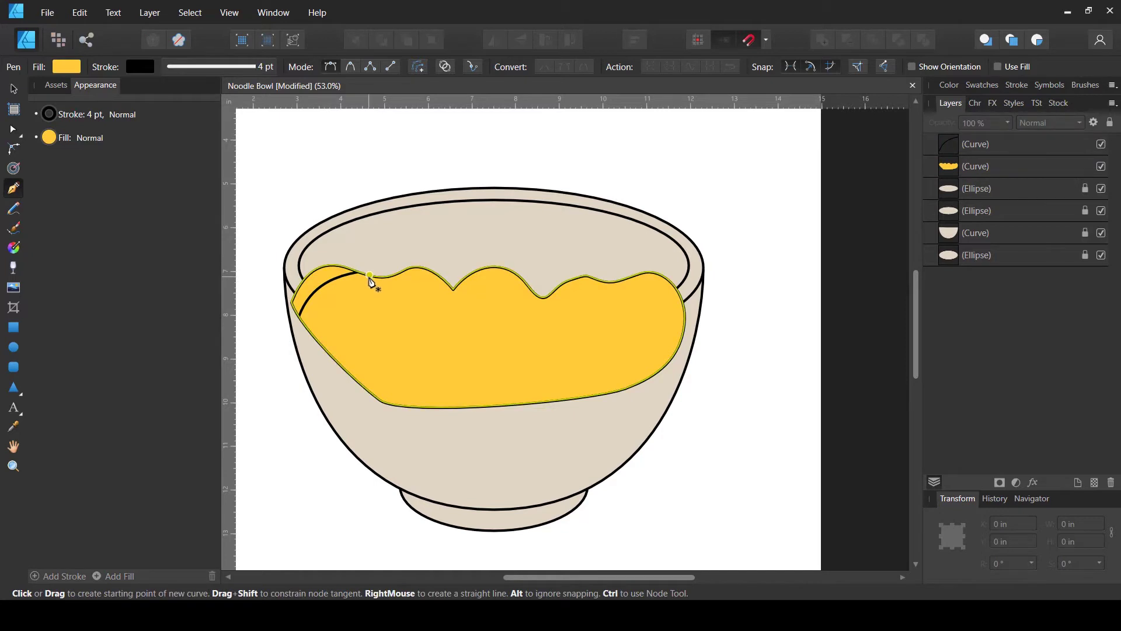
drag(370, 275, 355, 281)
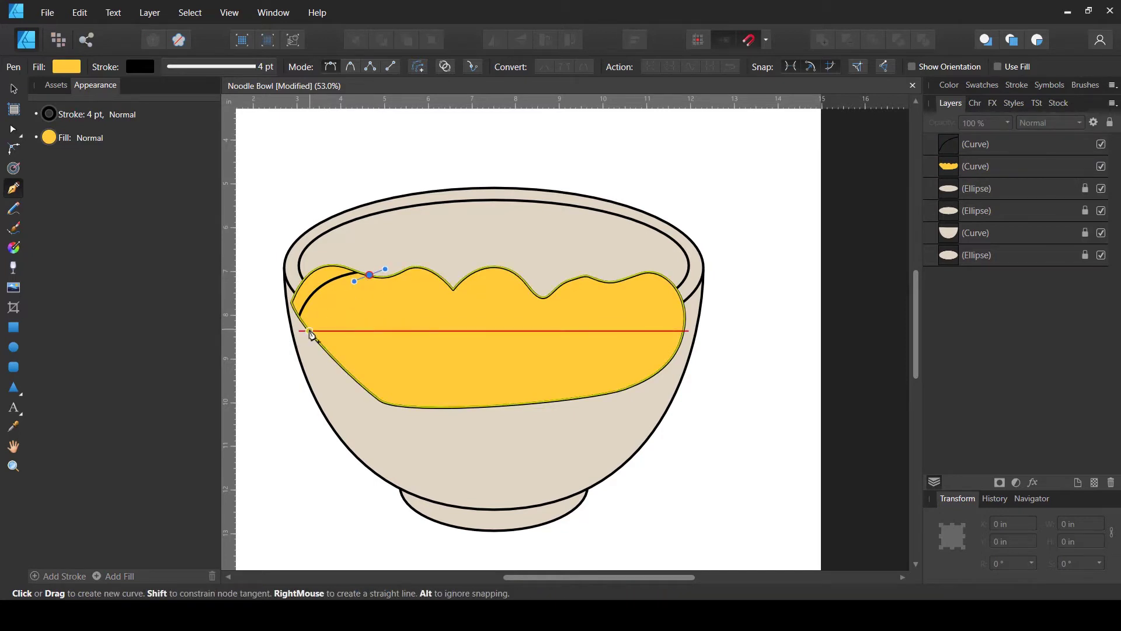
drag(310, 331, 293, 372)
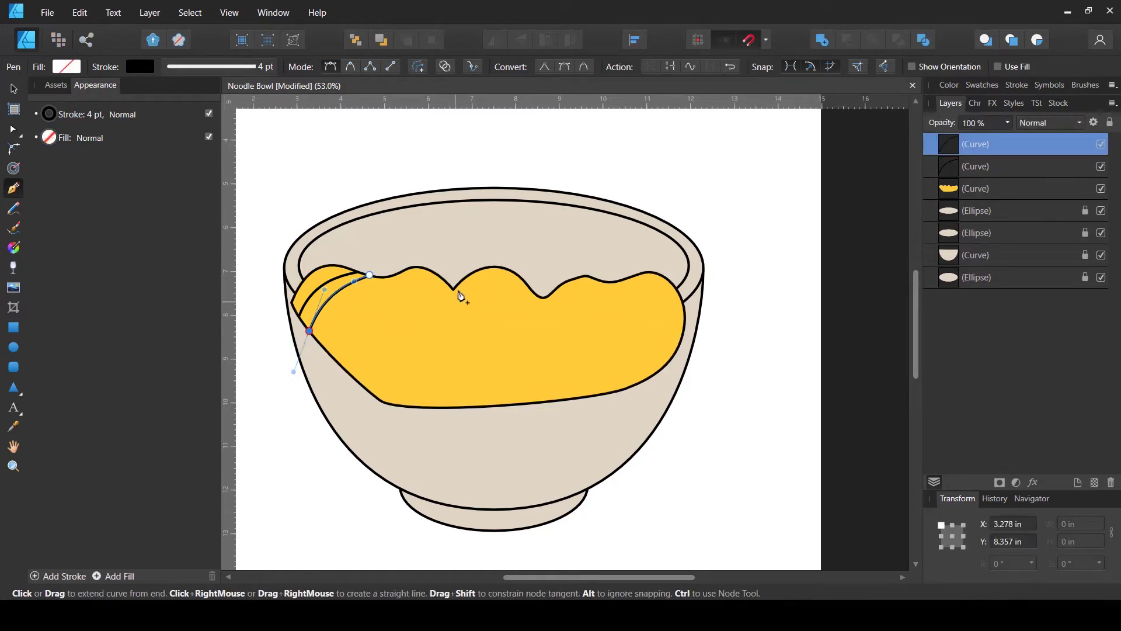
key(ctrl)
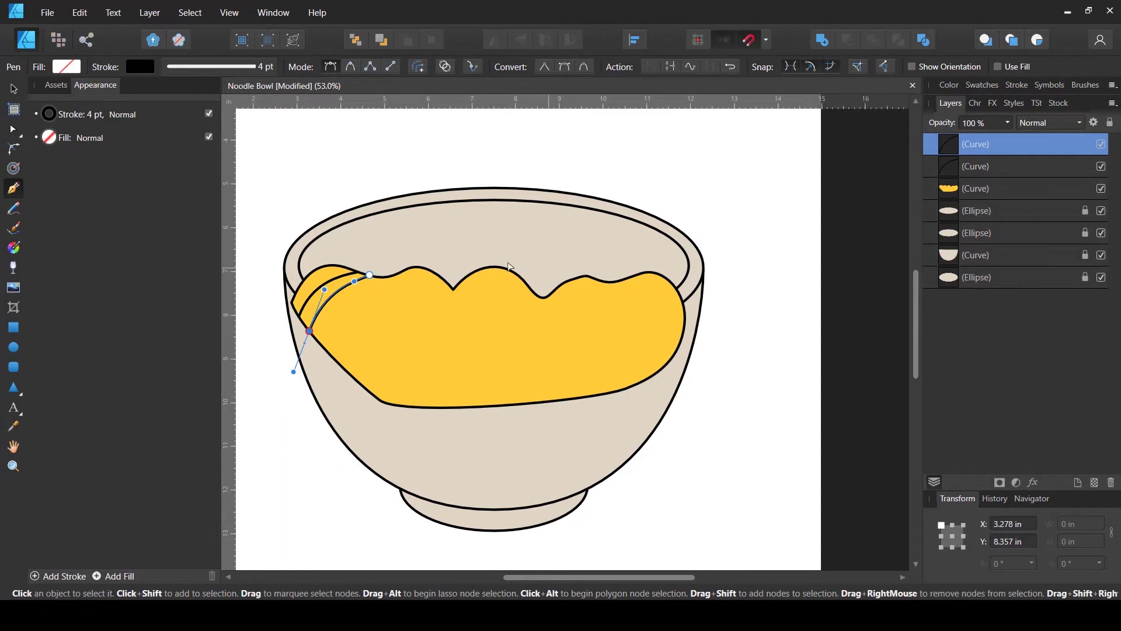
ctrl+click(440, 250)
Step: Draw a wavy strand line from the notch left of the middle hump down to the noodle shape's lower edge
drag(454, 289, 446, 307)
click(429, 323)
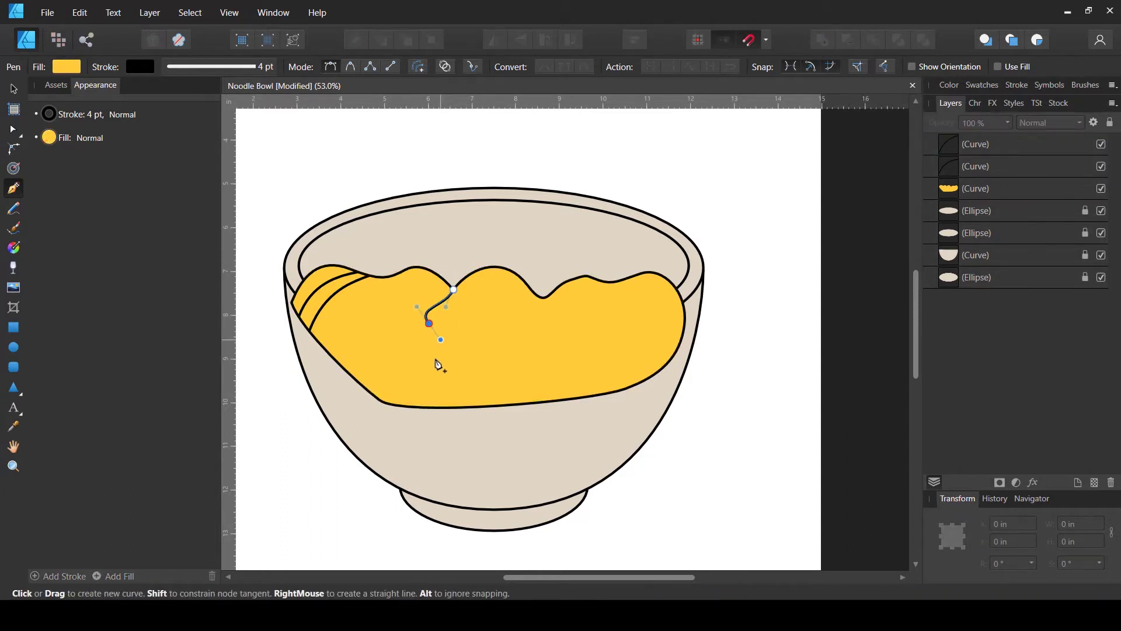
click(441, 353)
mouse_move(419, 369)
mouse_down()
mouse_move(425, 409)
mouse_move(414, 421)
mouse_up()
key(ctrl)
ctrl+click(455, 435)
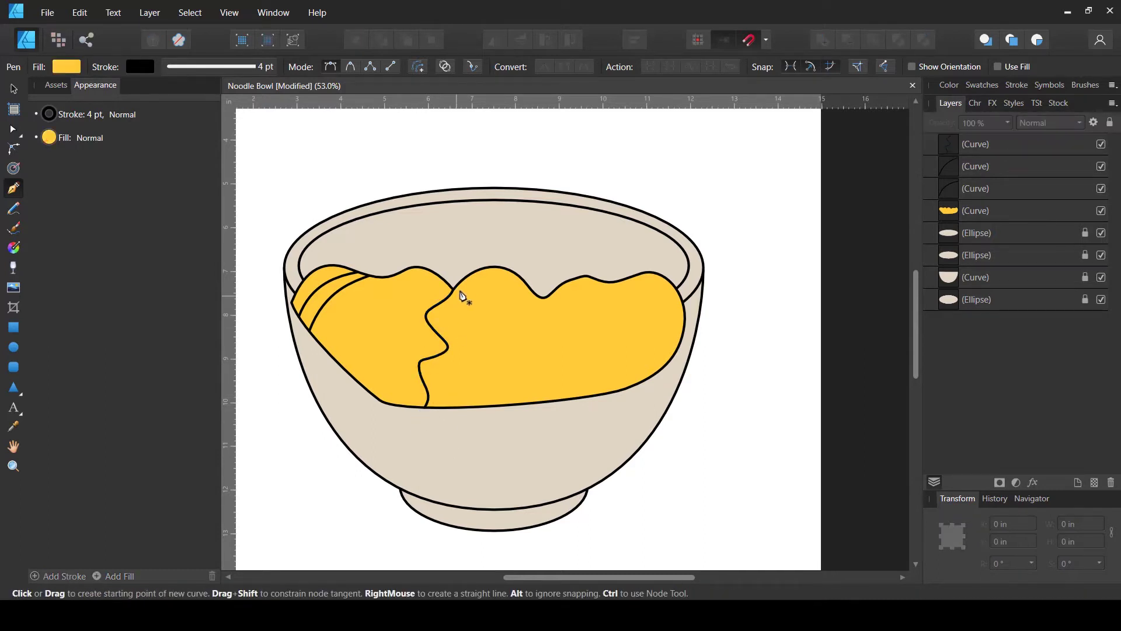
Step: Draw two more wavy strand lines parallel to the first one, on its right side down to the lower edge
drag(463, 279, 464, 294)
click(454, 310)
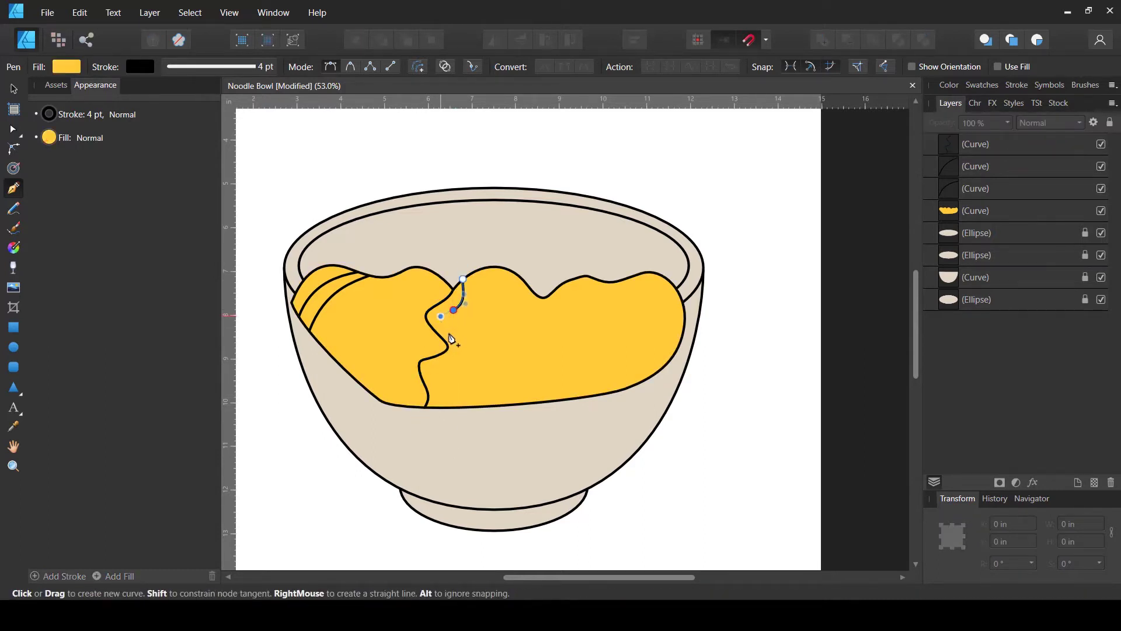
click(453, 333)
click(449, 361)
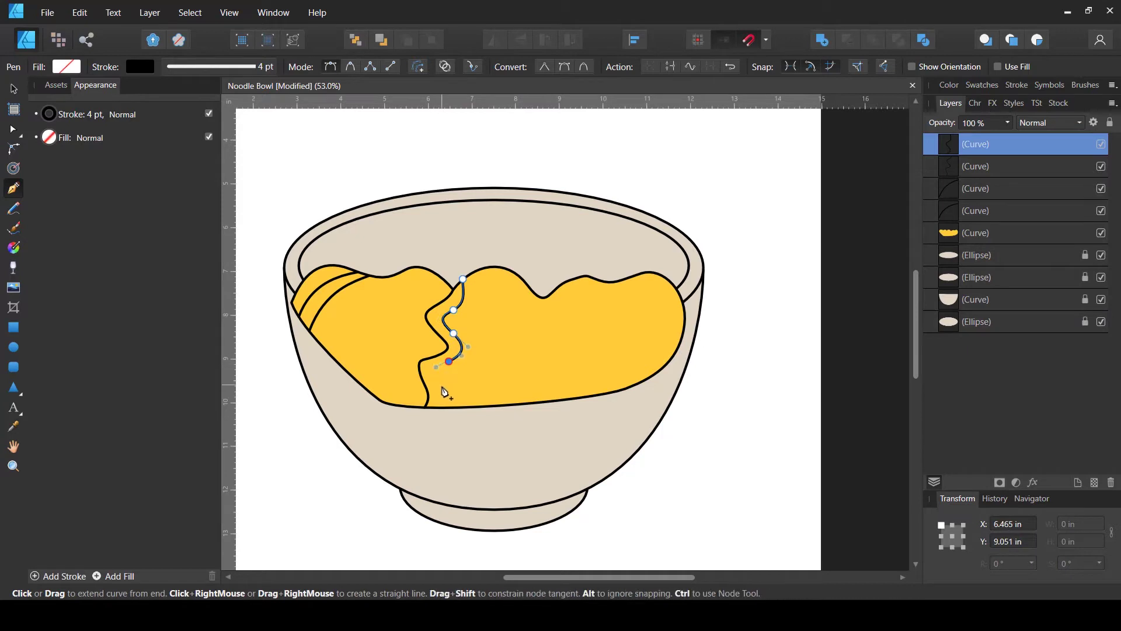
drag(435, 380, 431, 420)
key(Escape)
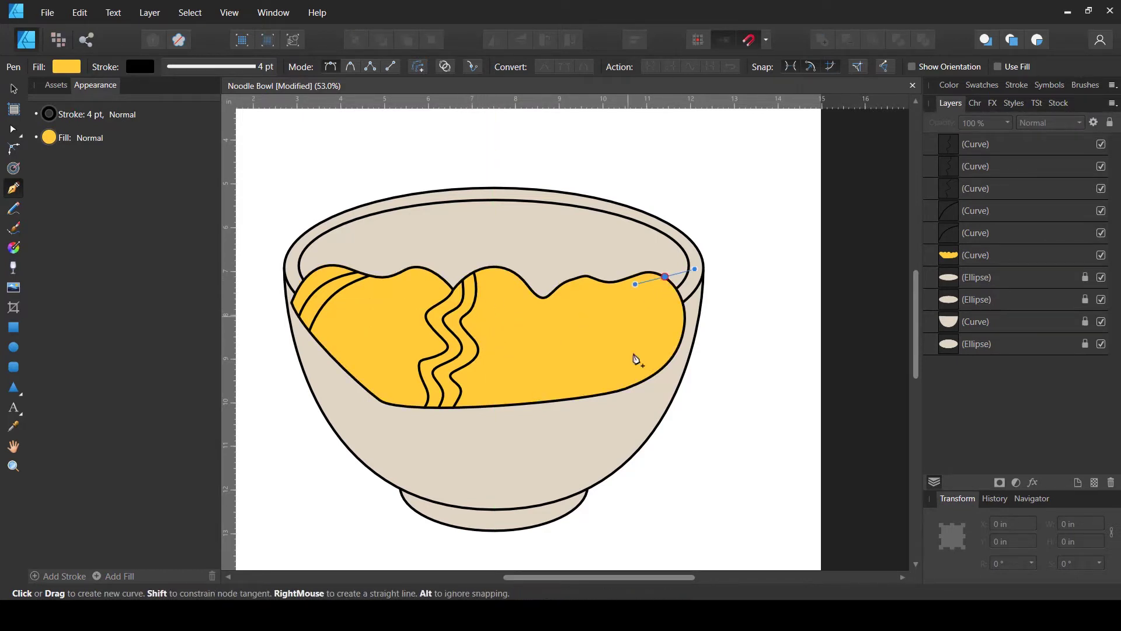
Step: Draw four nested curved strand lines around the right end of the noodle shape
drag(659, 372, 689, 411)
key(Escape)
drag(651, 272, 627, 281)
drag(651, 376, 696, 410)
key(Escape)
drag(674, 285, 660, 294)
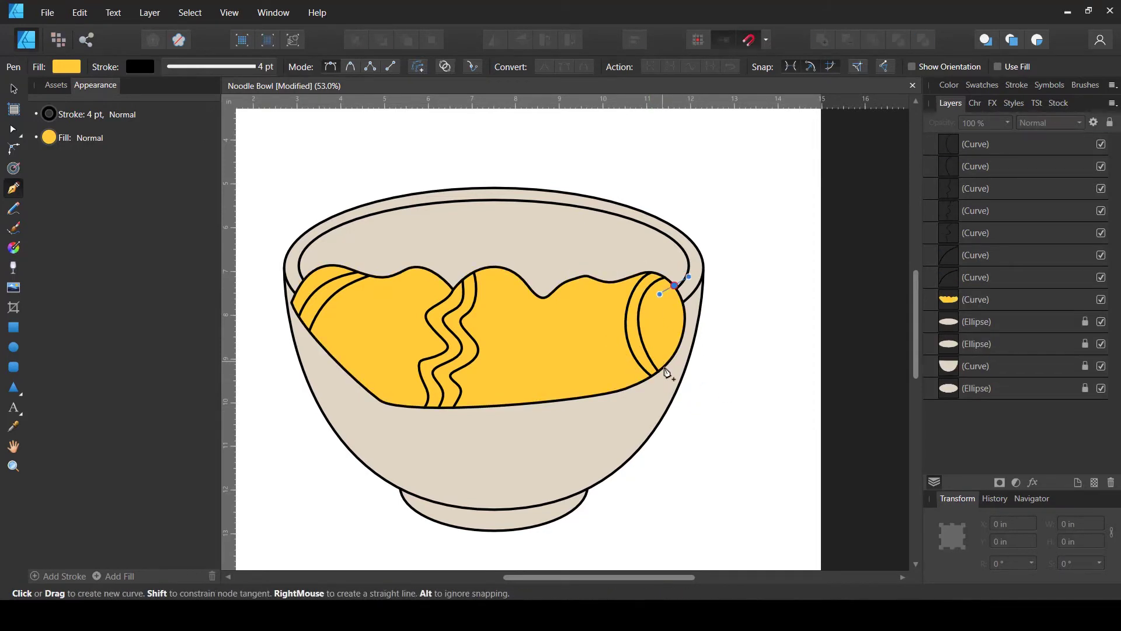
drag(666, 372, 698, 409)
key(Escape)
drag(662, 277, 645, 288)
drag(659, 372, 692, 410)
key(Escape)
Step: Draw two roughly horizontal wavy strand lines from the middle hump to the nested curves at the right end
click(628, 304)
drag(586, 291, 575, 286)
drag(557, 305, 552, 316)
key(Escape)
click(517, 273)
drag(577, 315, 589, 316)
key(Escape)
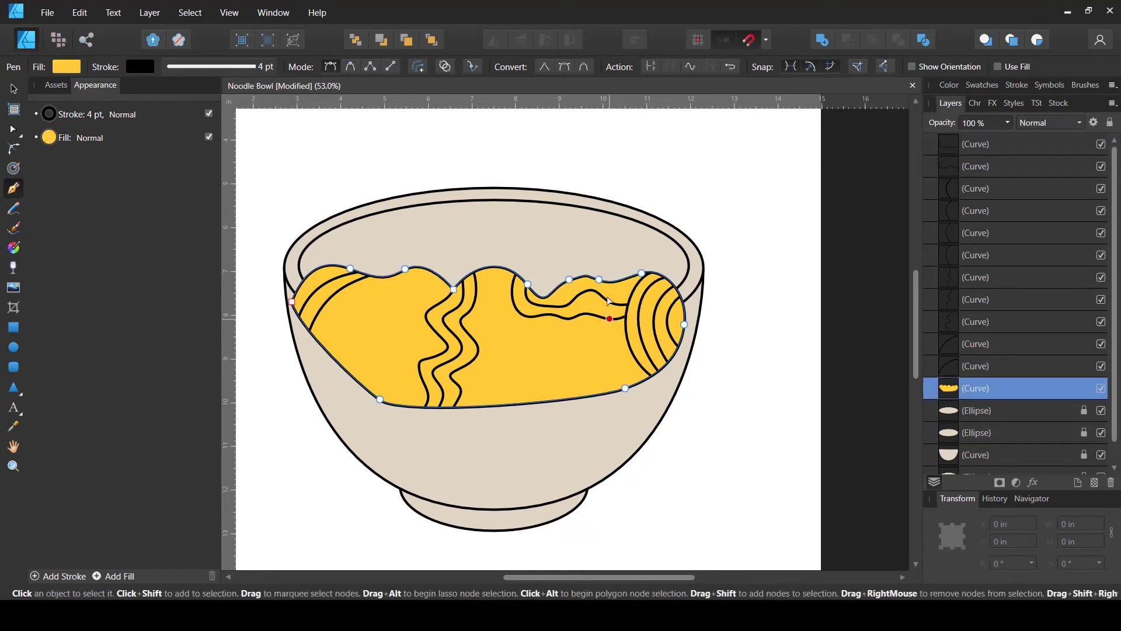
Step: Fill the lower right of the noodles with wavy strand lines down to the lower edge and short curved strands between them
click(609, 321)
click(576, 398)
mouse_move(592, 361)
mouse_down()
mouse_move(578, 367)
mouse_move(602, 371)
mouse_move(565, 367)
mouse_move(616, 328)
mouse_up()
key(Escape)
click(619, 317)
click(587, 399)
key(Escape)
key(Escape)
click(564, 318)
click(549, 400)
key(Escape)
key(Escape)
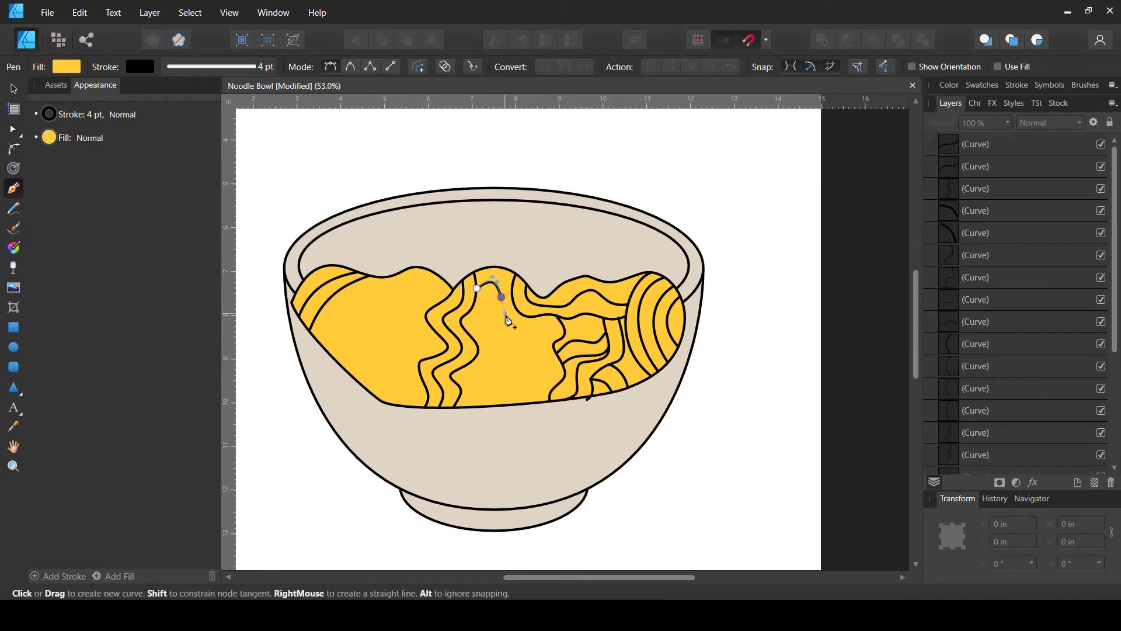
Step: Draw curved strand lines beneath the middle hump and continue further strands down to the noodle shape's lower edge
click(529, 322)
key(Escape)
click(467, 332)
drag(500, 349, 508, 371)
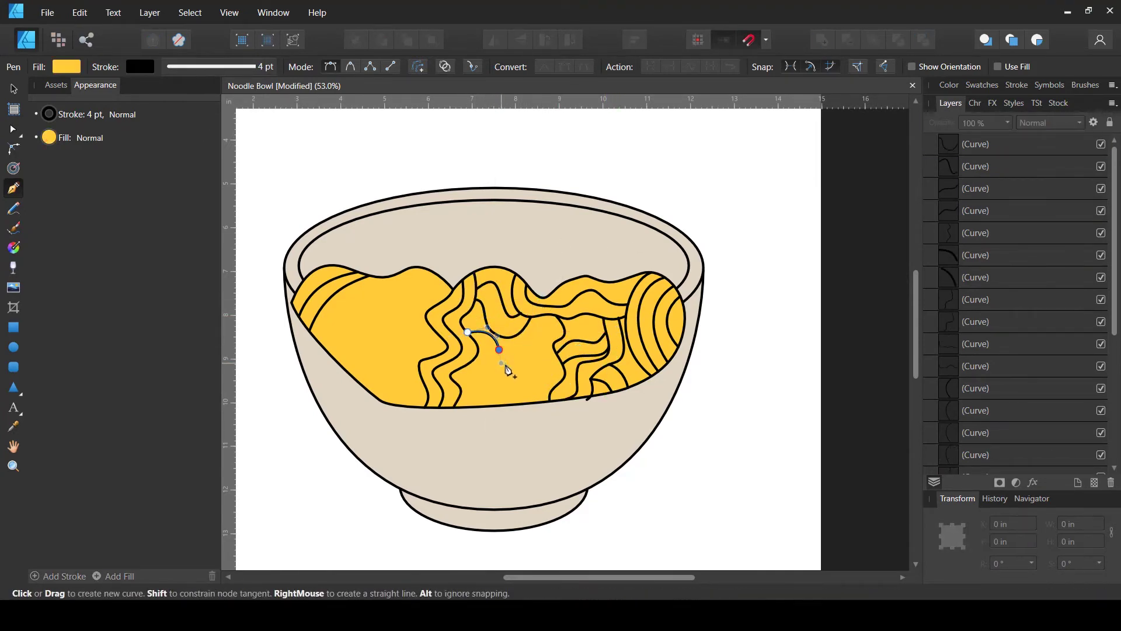
click(488, 403)
key(Escape)
drag(521, 331, 536, 337)
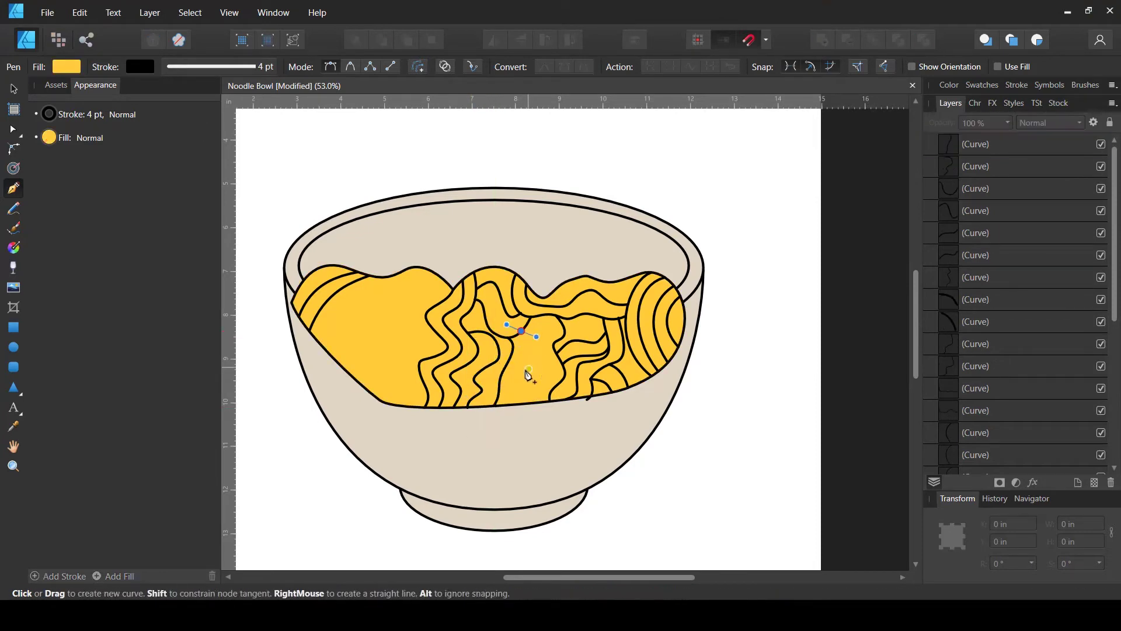
click(514, 403)
key(Escape)
Step: Add short slanted wavy strands linking the middle strands to the lower right group
click(533, 333)
click(562, 320)
key(Escape)
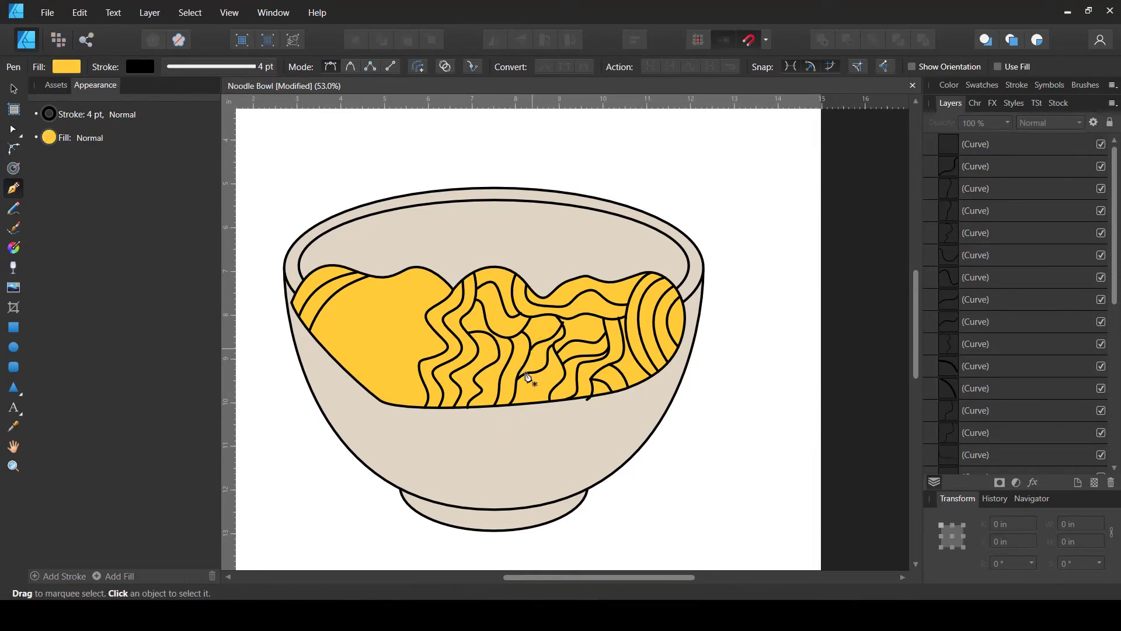
click(529, 376)
click(573, 358)
key(Escape)
Step: Draw wavy strand lines across the upper left humps, between the left-end curves and the vertical wavy strands
click(432, 320)
click(417, 292)
click(379, 284)
key(Escape)
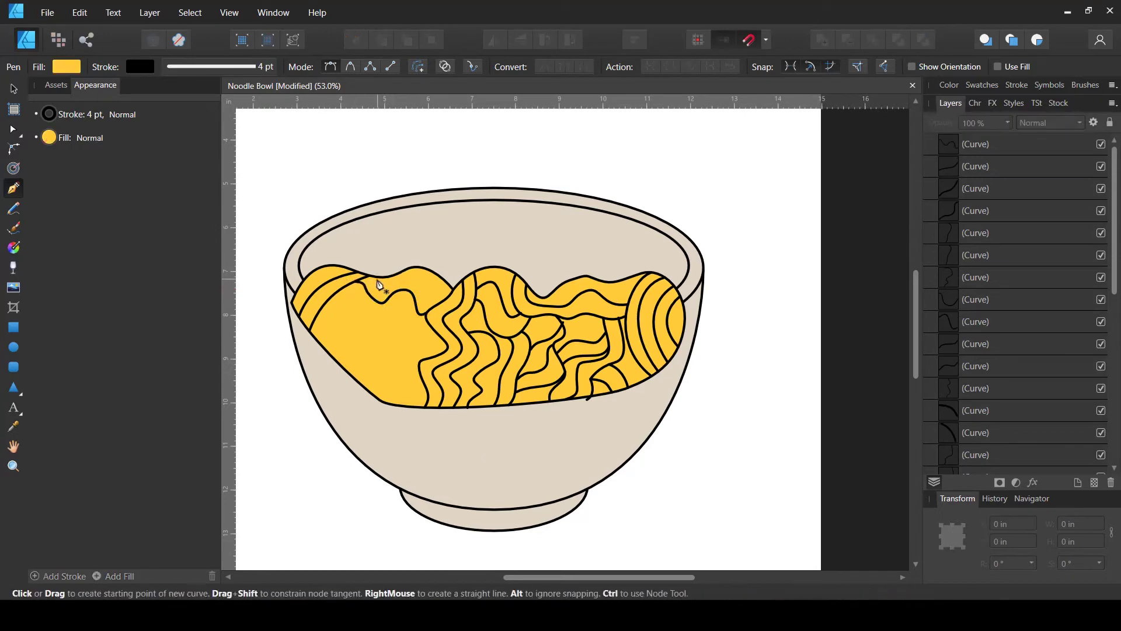
click(404, 274)
click(453, 320)
key(Escape)
Step: Draw nested arched strand lines in the lower left of the noodles, ending on the shape's lower edge
click(362, 317)
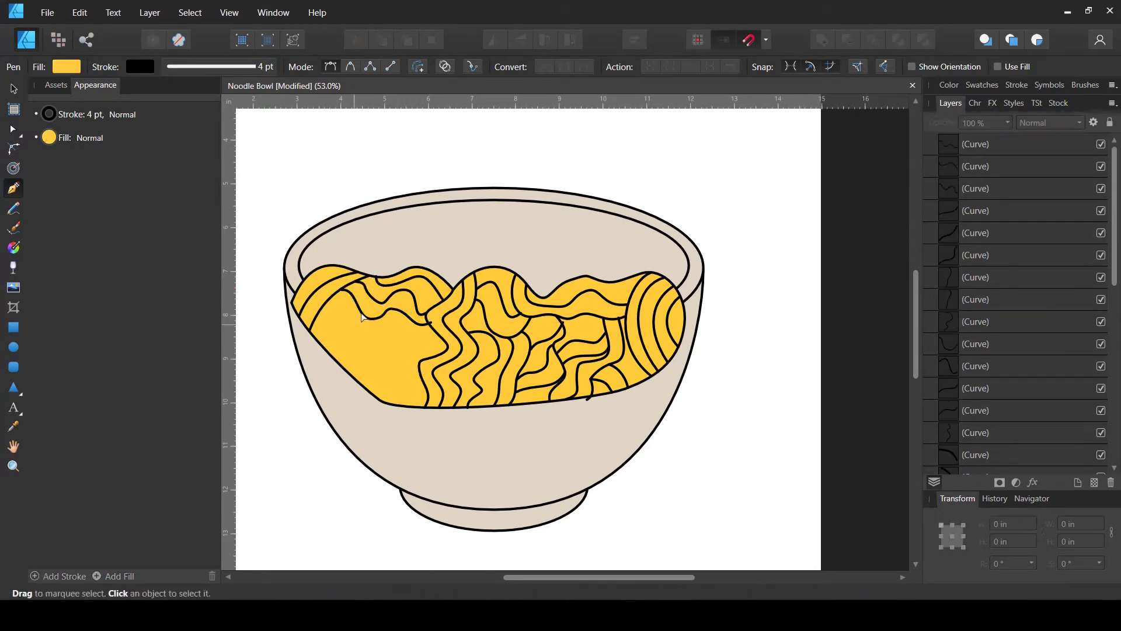
click(411, 390)
key(Escape)
click(327, 351)
click(402, 409)
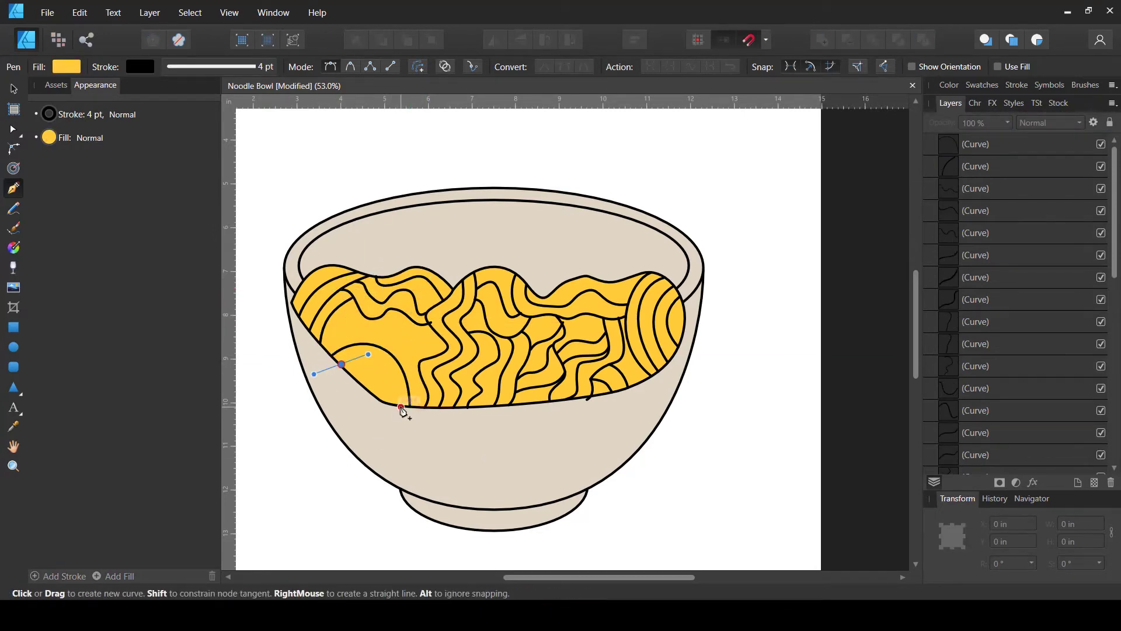
key(Escape)
key(Escape)
click(427, 403)
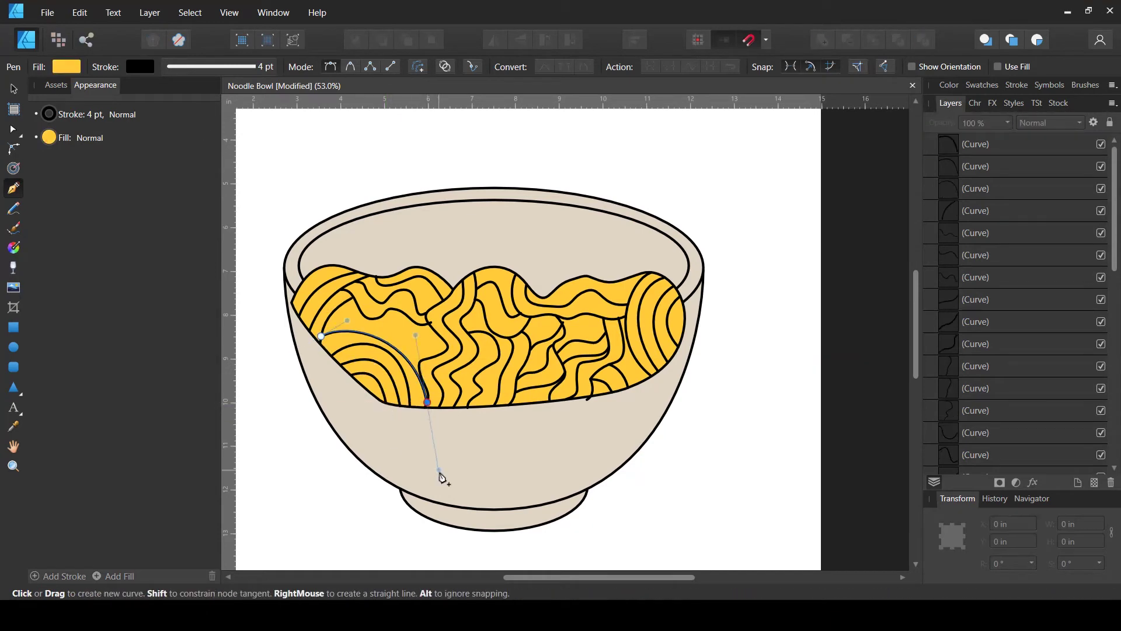
Step: Fill the remaining gap above the lower left arches with short curved strand lines
click(418, 349)
key(Escape)
key(Escape)
ctrl+click(358, 323)
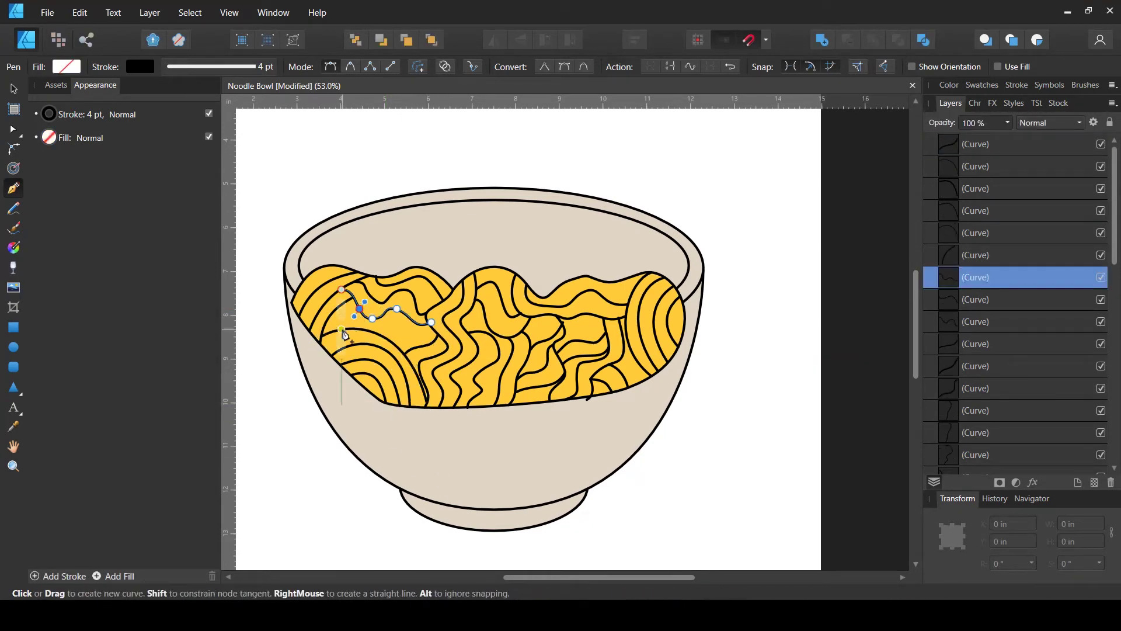
key(Escape)
ctrl+click(400, 330)
key(Escape)
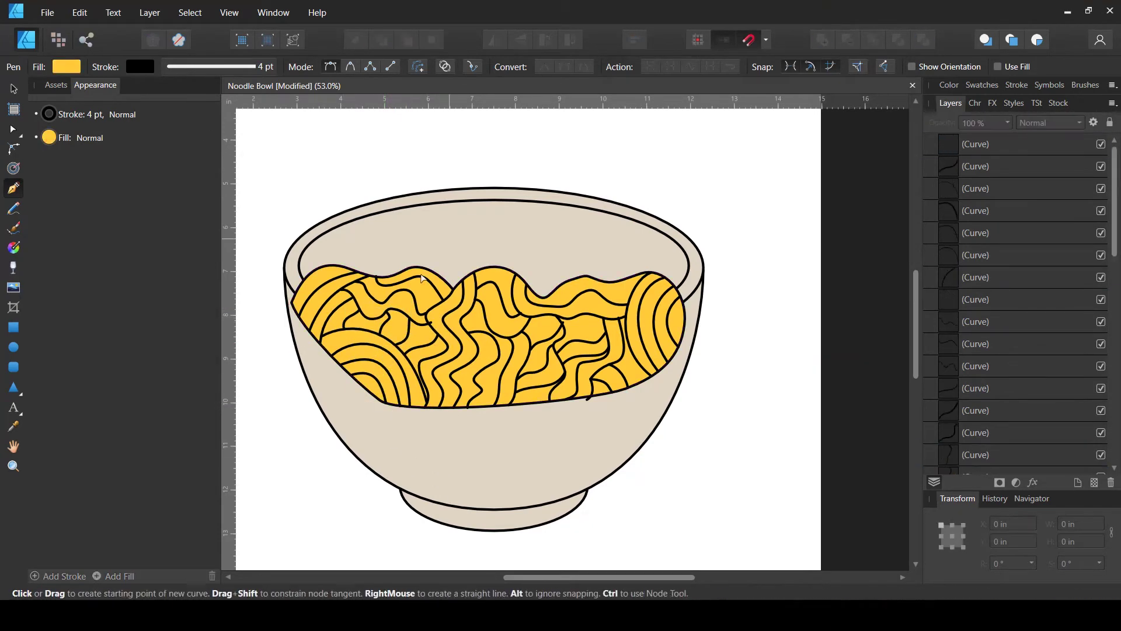
Step: Adjust the end nodes of the upper left strand lines so they meet their neighbouring lines and the noodle outline
scroll(423, 278, up, 5)
key(a)
click(487, 381)
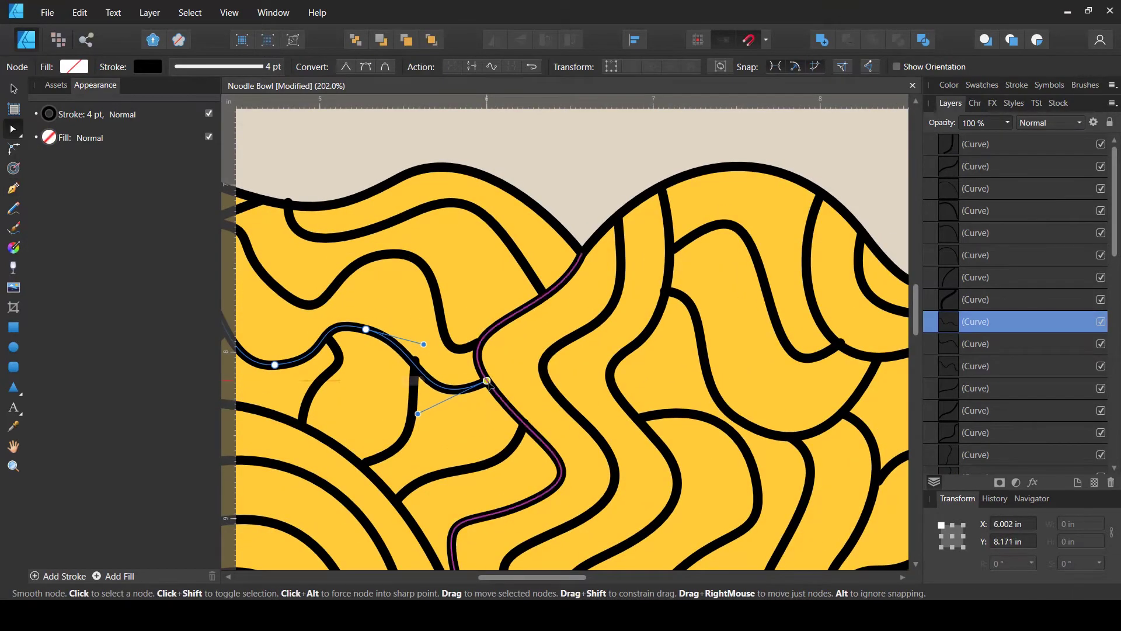
click(413, 397)
scroll(378, 291, up, 3)
scroll(378, 290, left, 3)
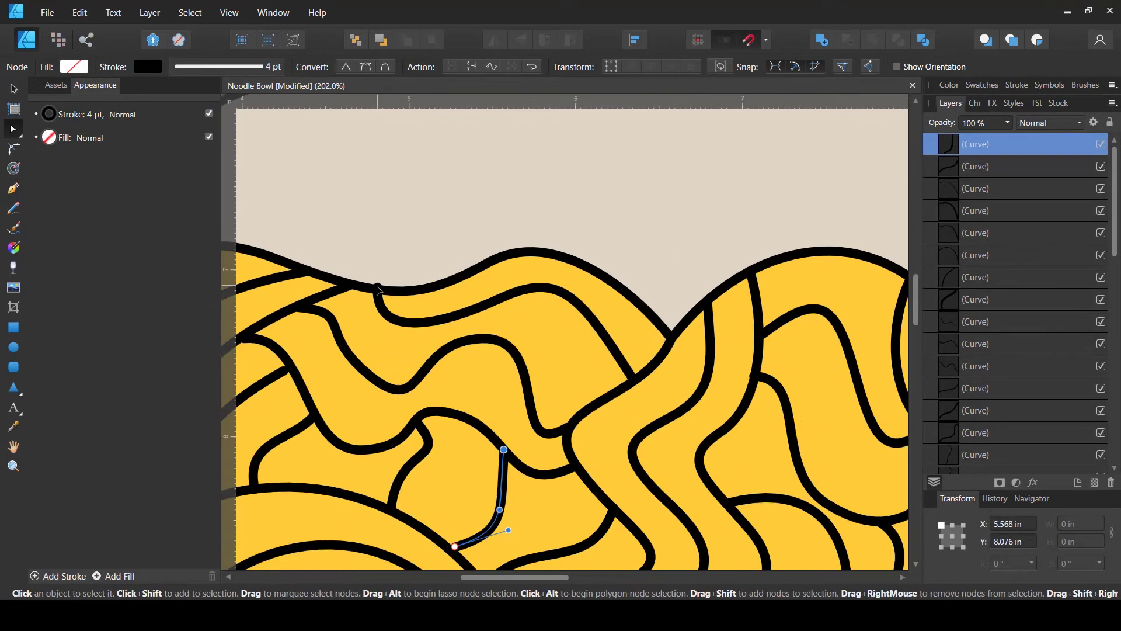
click(378, 290)
Step: Clean up the end nodes of the middle and right strand lines where they overshoot the adjoining lines
scroll(496, 275, down, 5)
scroll(569, 316, up, 5)
click(567, 314)
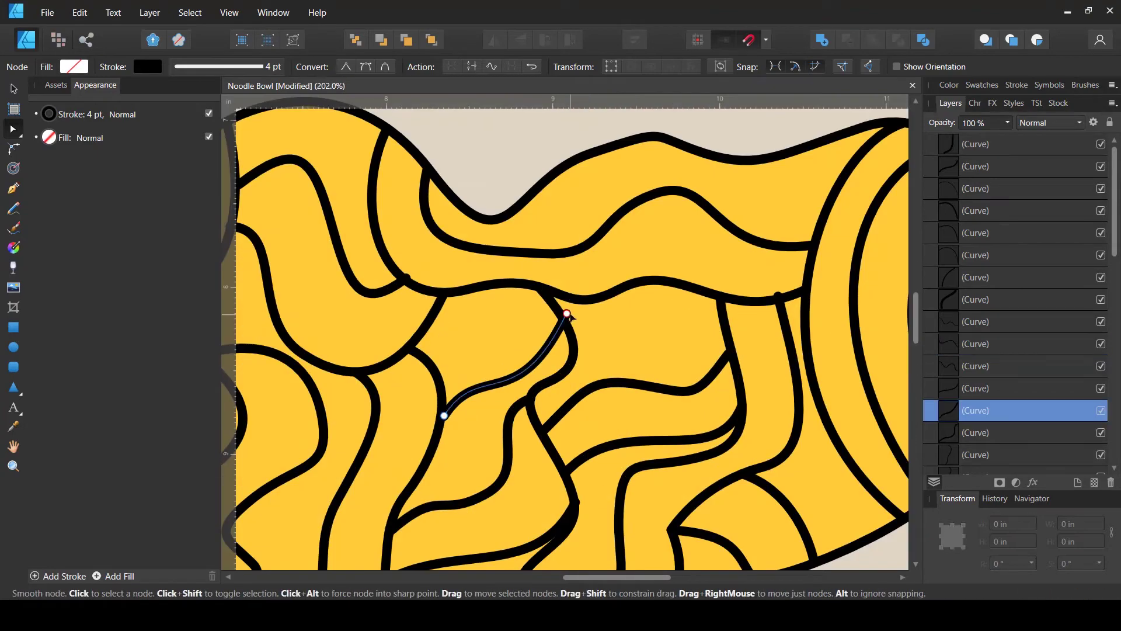
click(362, 291)
click(401, 276)
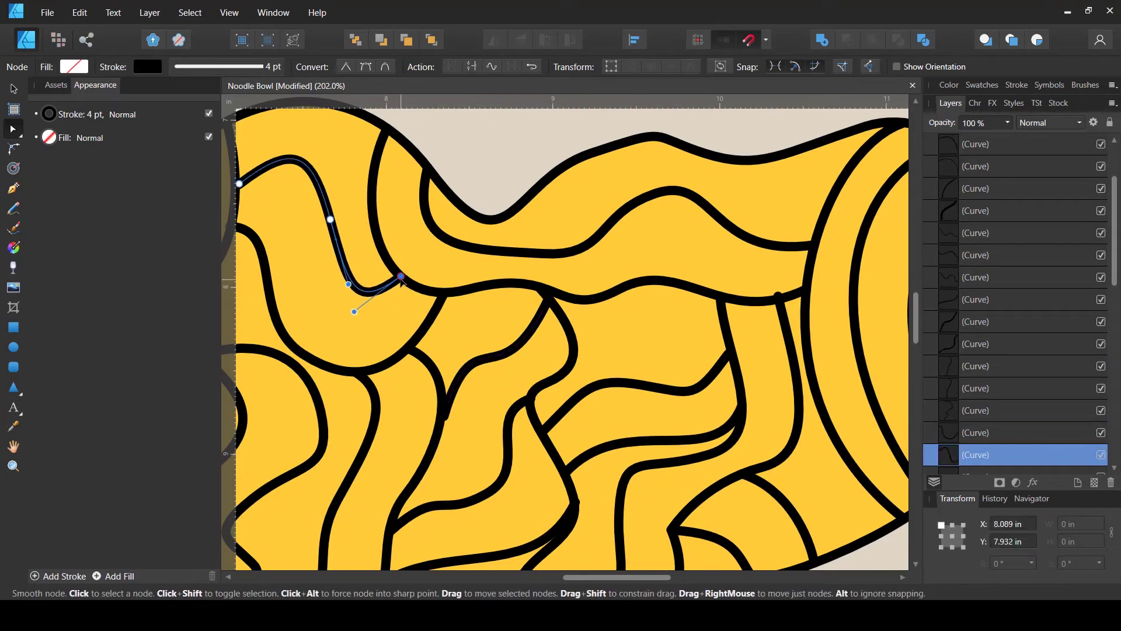
click(788, 362)
scroll(643, 302, down, 5)
scroll(577, 352, up, 5)
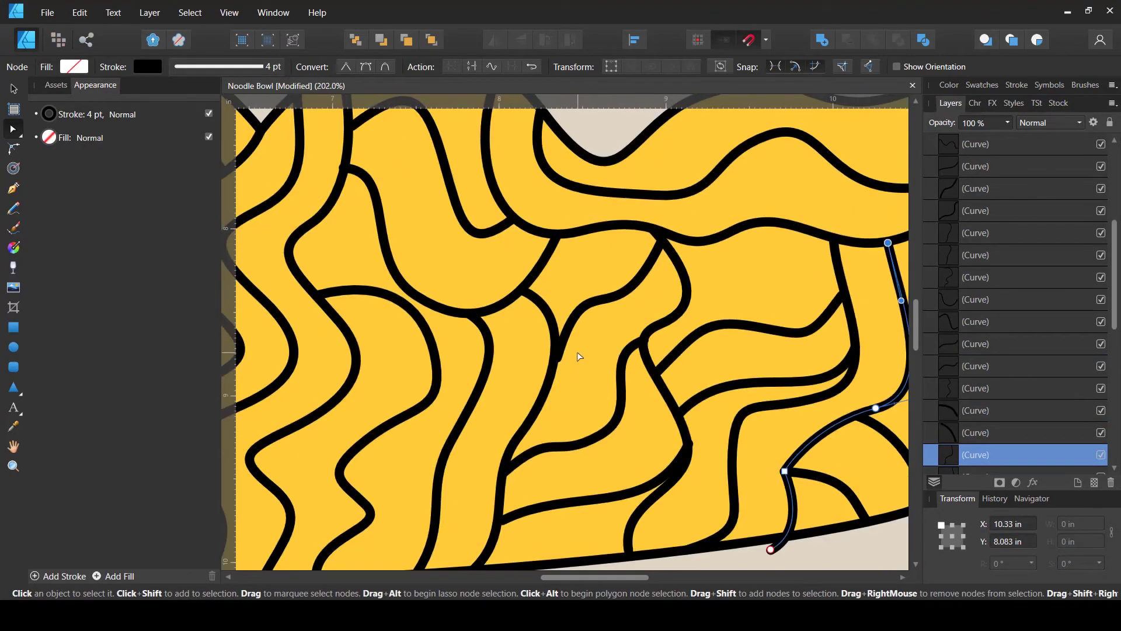
scroll(577, 352, down, 6)
scroll(611, 262, up, 1)
click(536, 230)
scroll(498, 284, up, 5)
scroll(433, 348, down, 5)
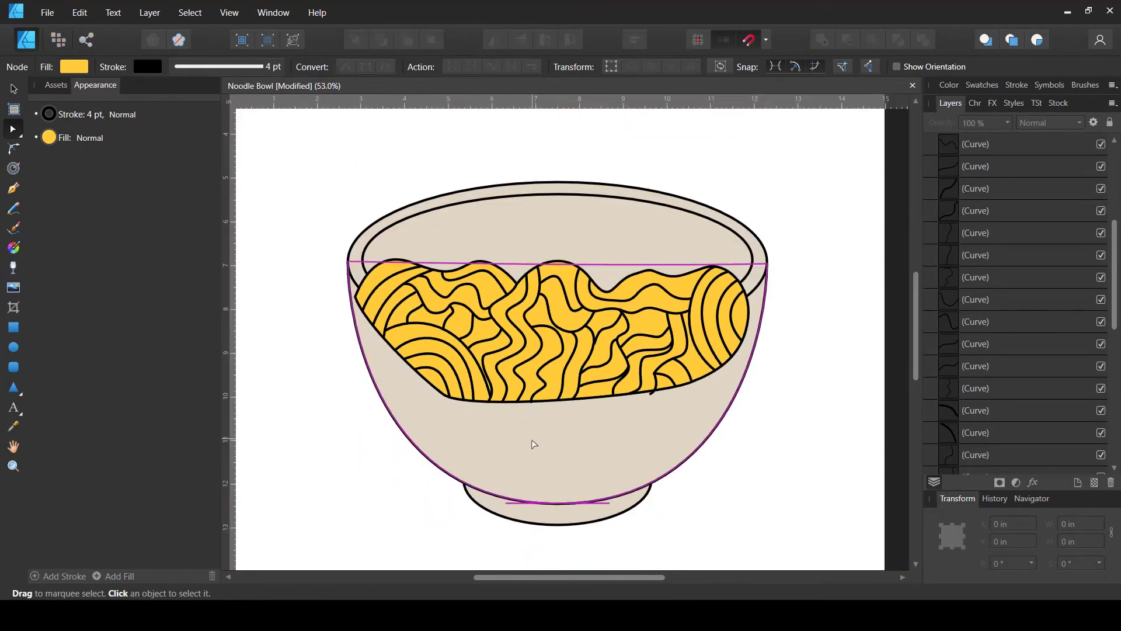
Step: Select the noodle shape with all its strand lines and group them
key(ctrl+d)
click(14, 89)
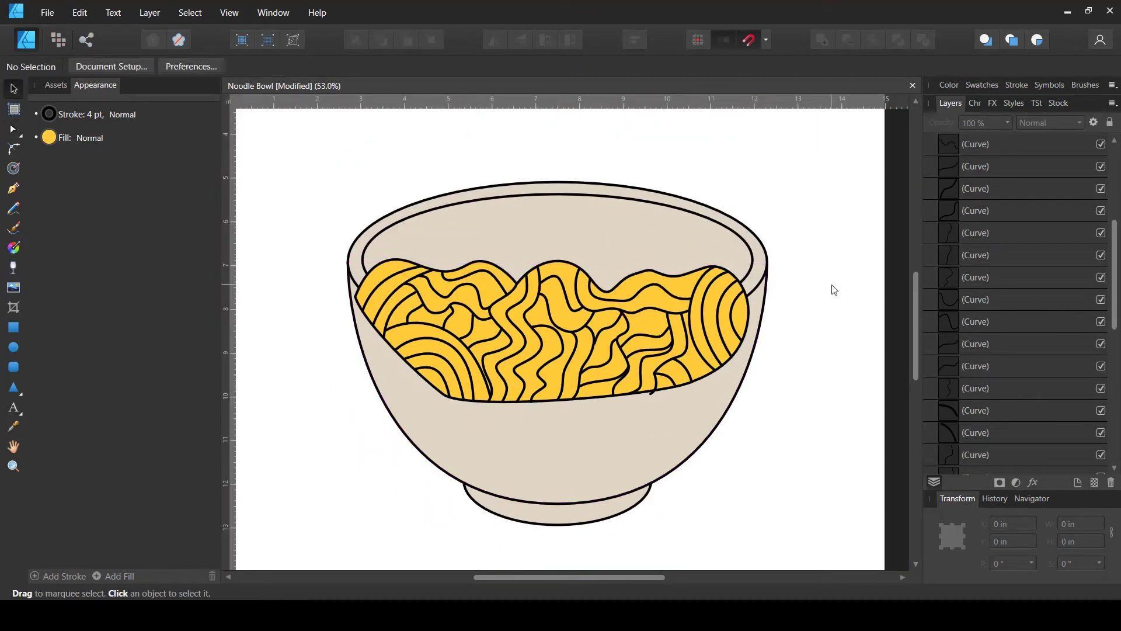
drag(794, 213, 284, 512)
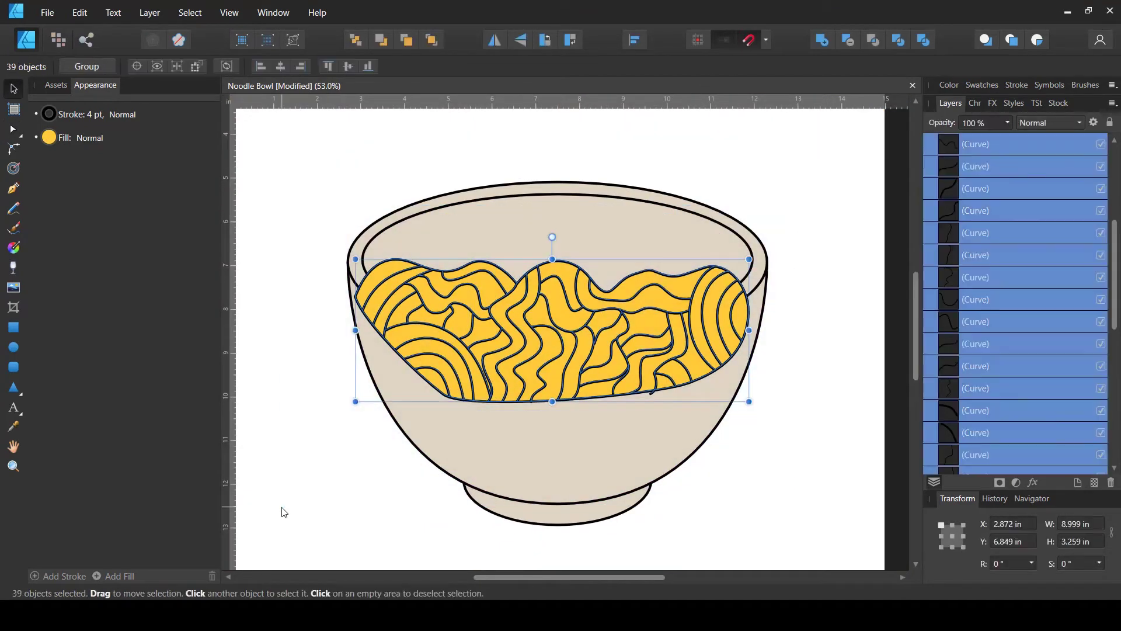
key(ctrl+g)
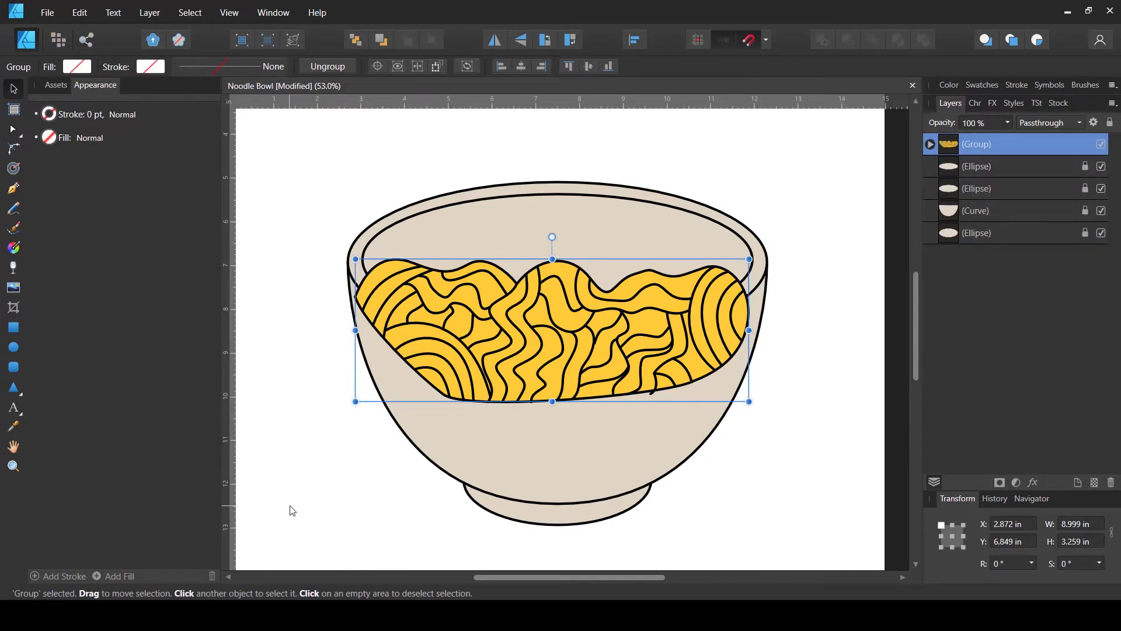
Step: Move the noodle group up inside the bowl to X 3.001 in, Y 6.275 in, and lock it
click(763, 444)
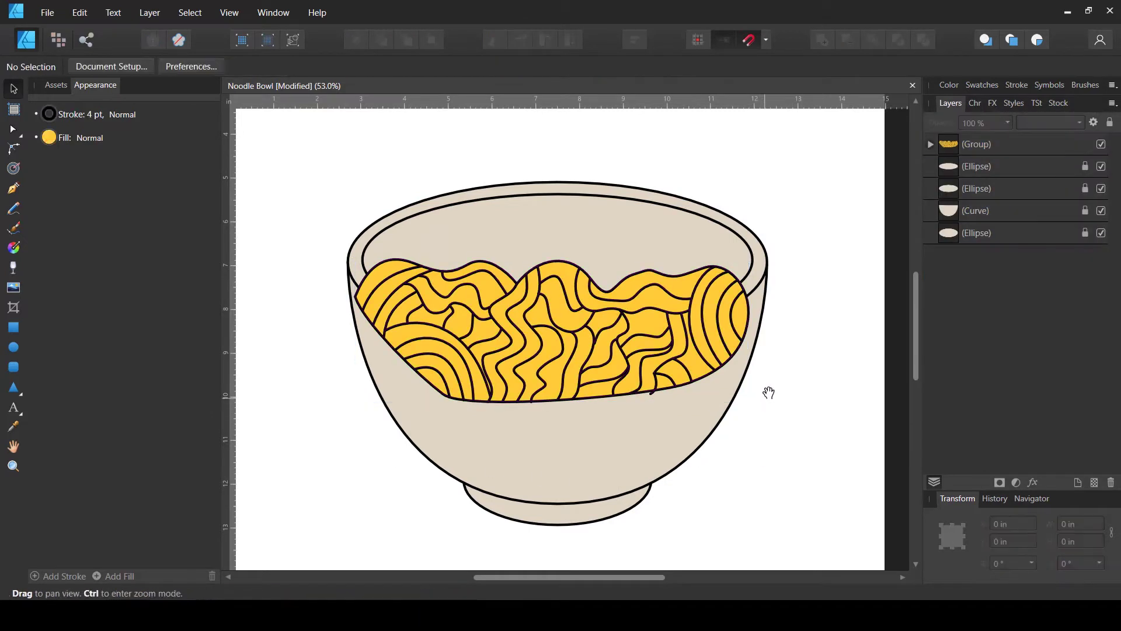
drag(769, 390, 710, 413)
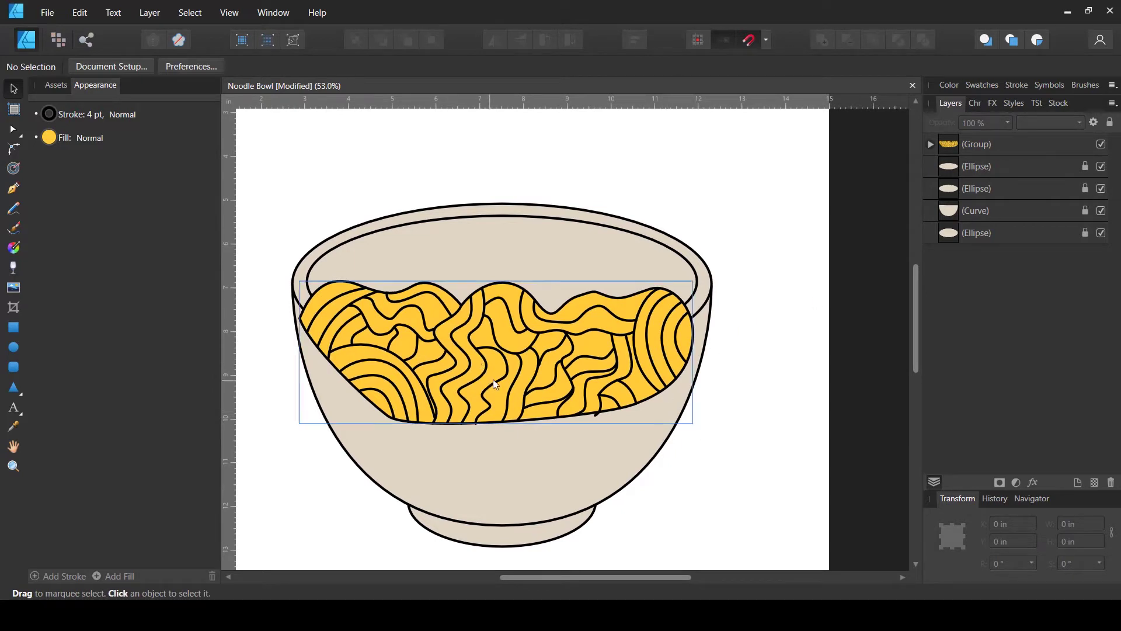
drag(493, 380, 497, 356)
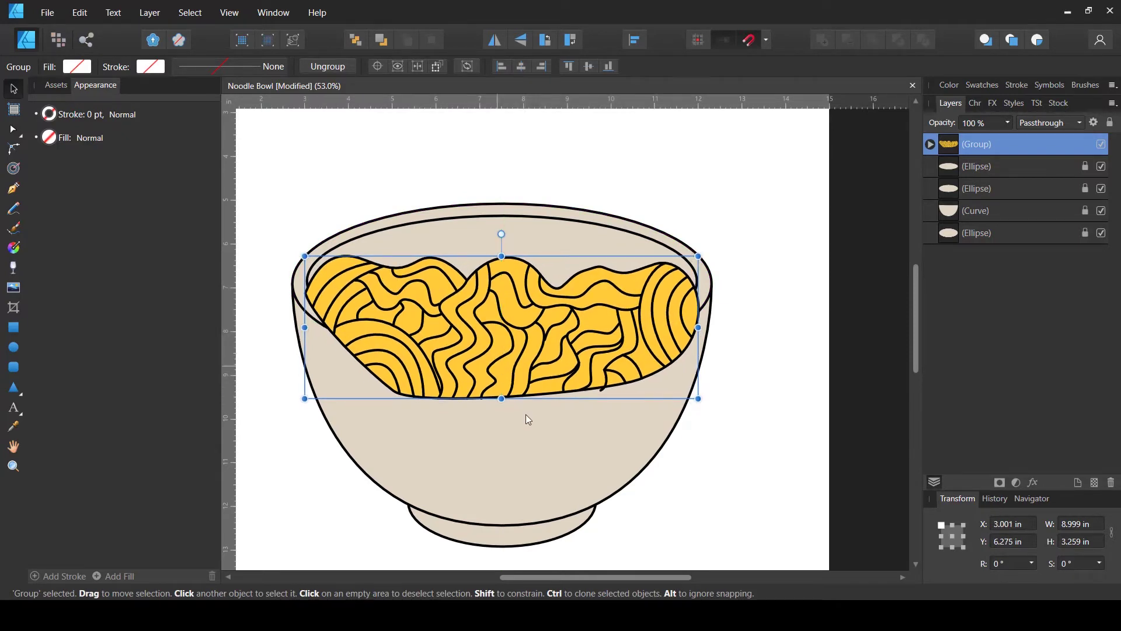
click(550, 455)
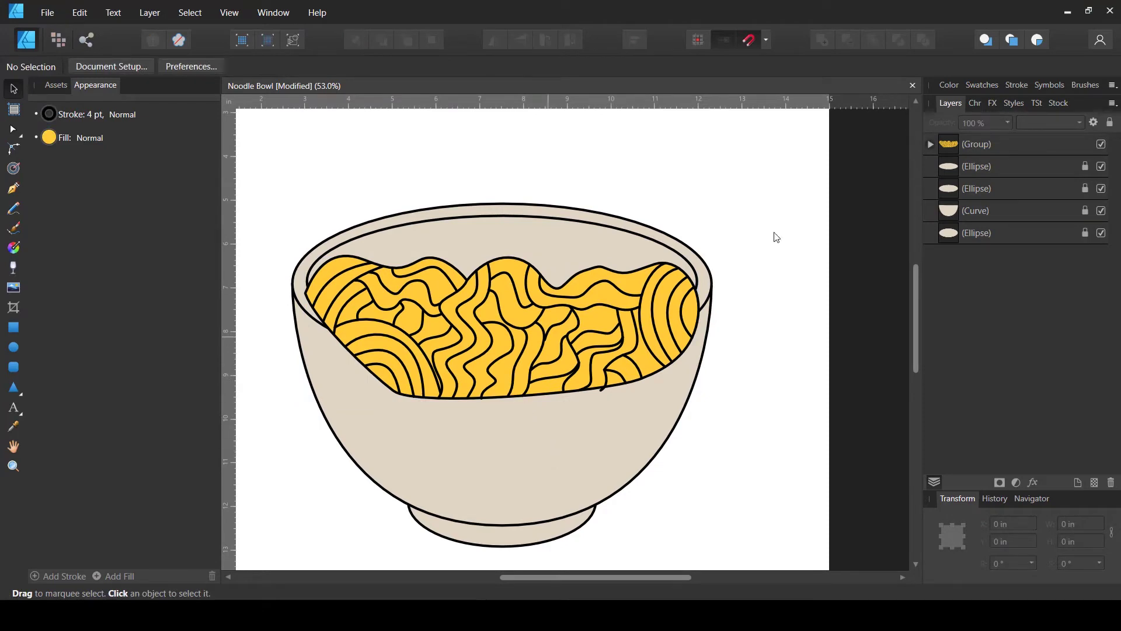
click(1088, 147)
click(1110, 124)
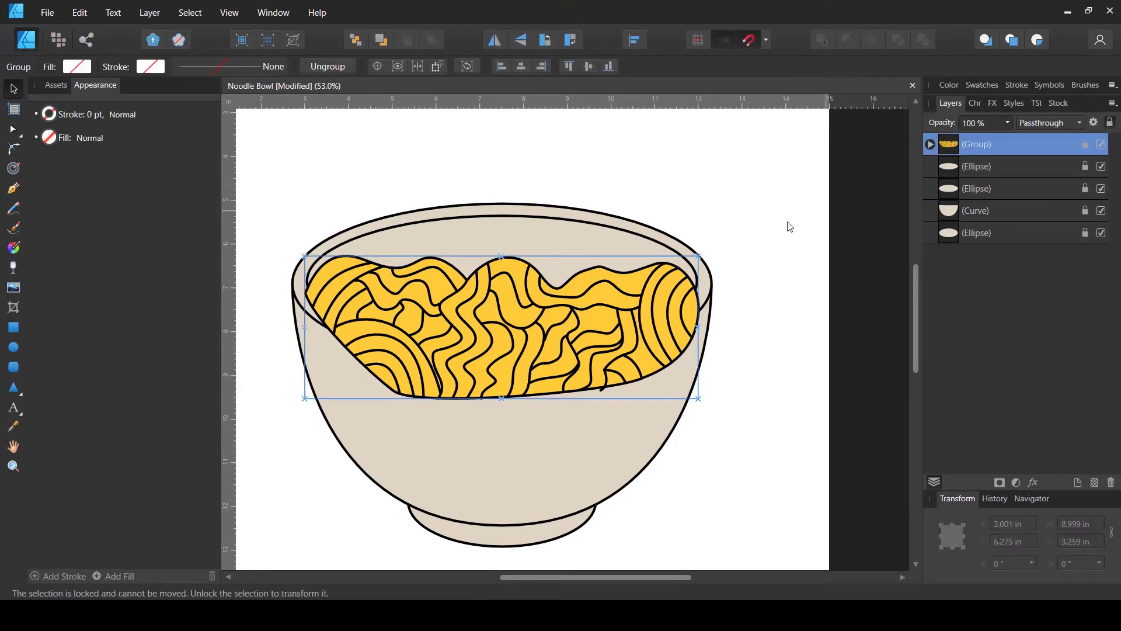
click(787, 227)
Step: Draw two small irregular closed garnish shapes side by side on the upper left noodles with the Pen tool
scroll(721, 233, up, 1)
scroll(550, 238, down, 1)
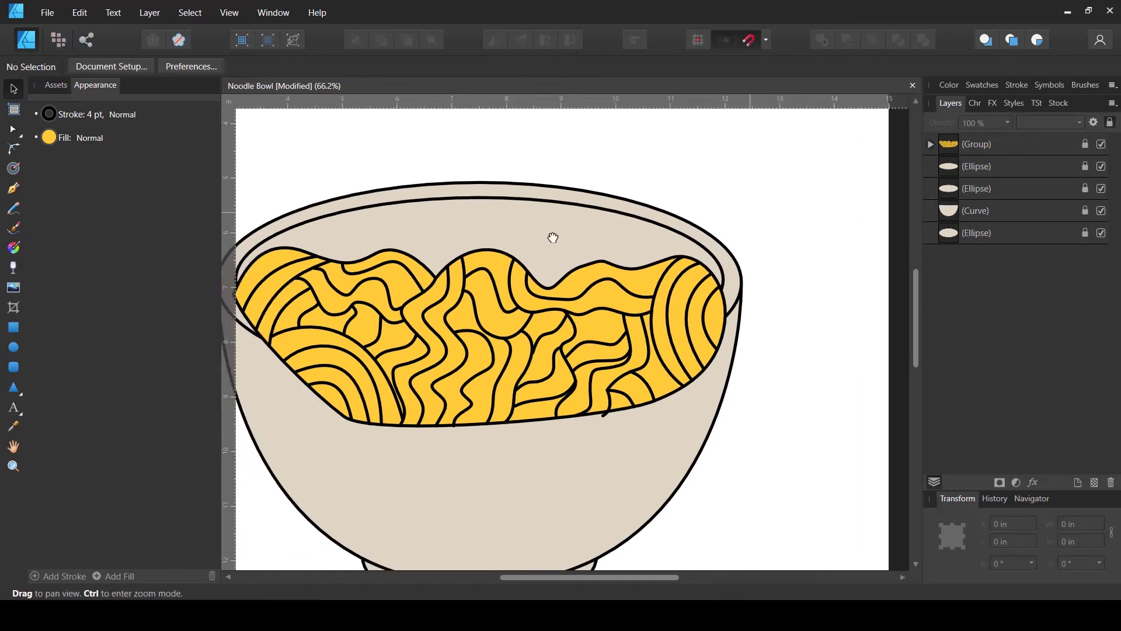
scroll(297, 277, left, 3)
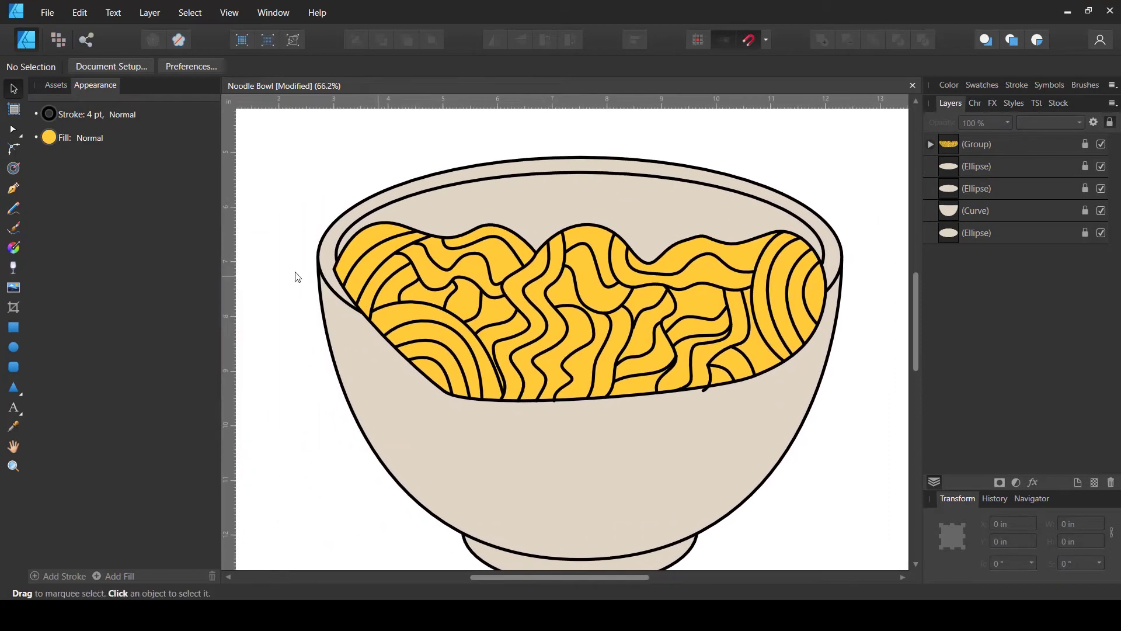
click(13, 190)
drag(402, 298, 429, 299)
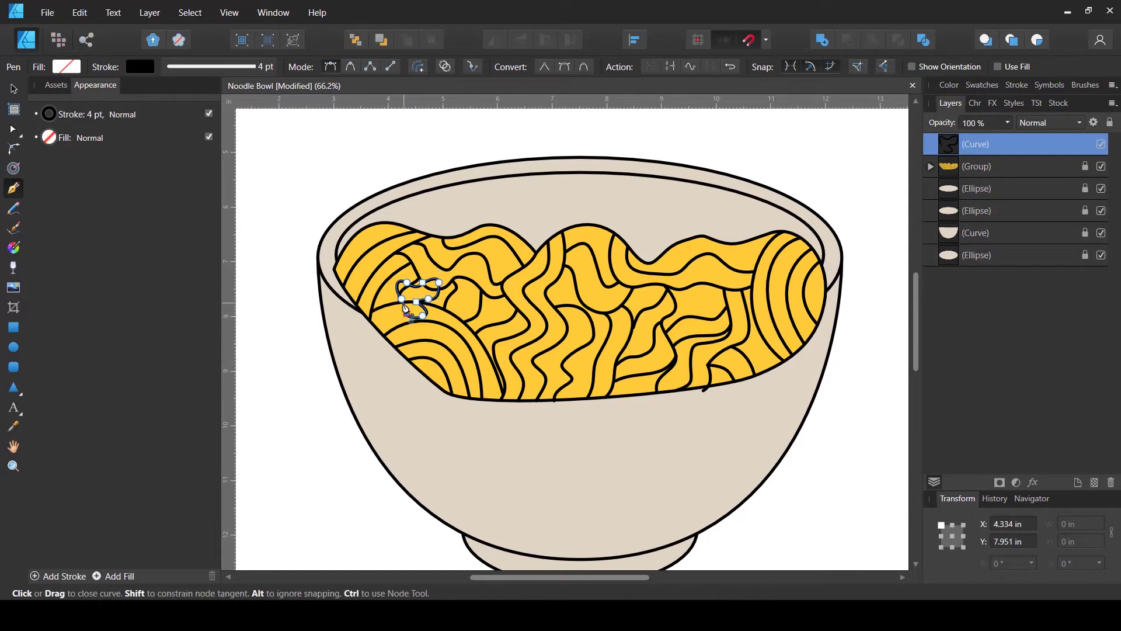
click(390, 301)
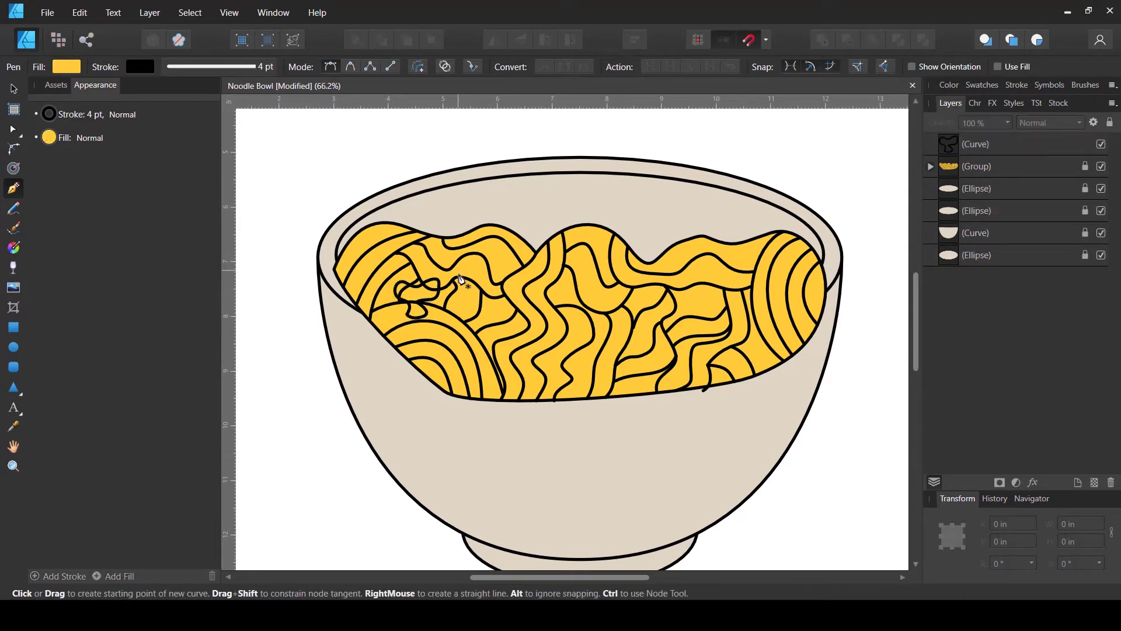
drag(457, 277, 478, 291)
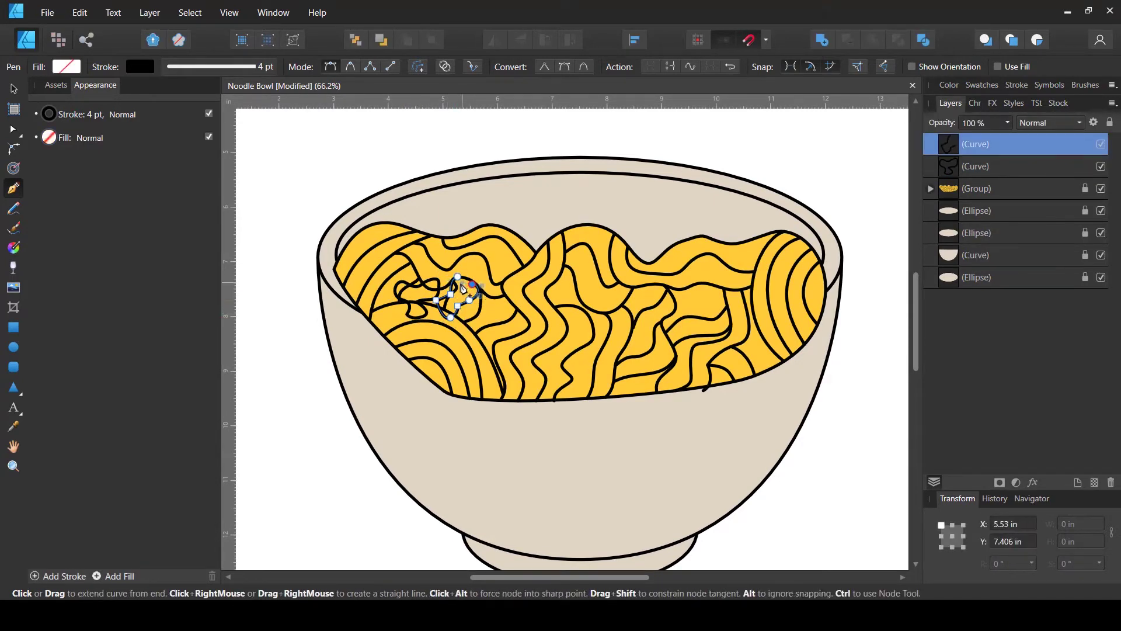
click(455, 270)
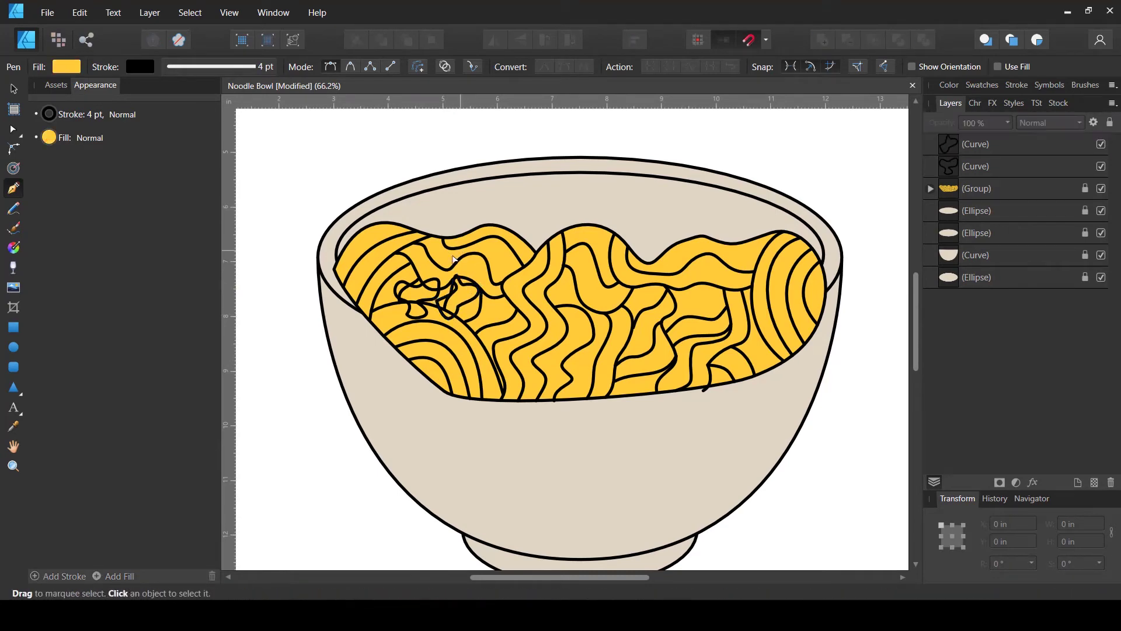
Step: Draw two more irregular closed garnish shapes just above the first pair, near the noodles' upper left edge
drag(376, 275, 425, 261)
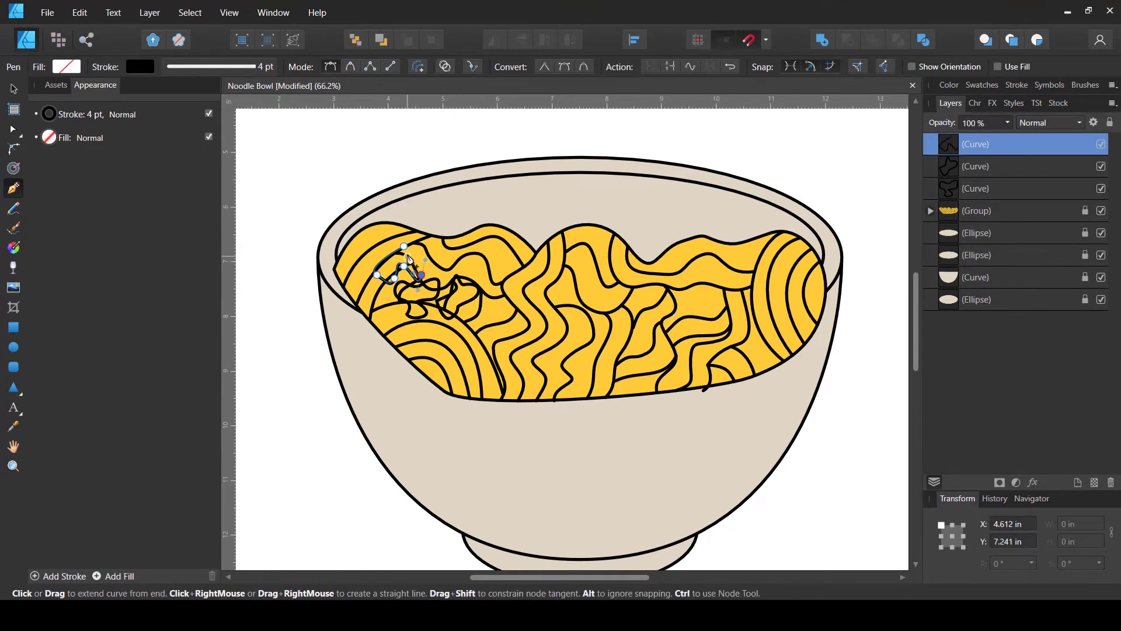
click(402, 242)
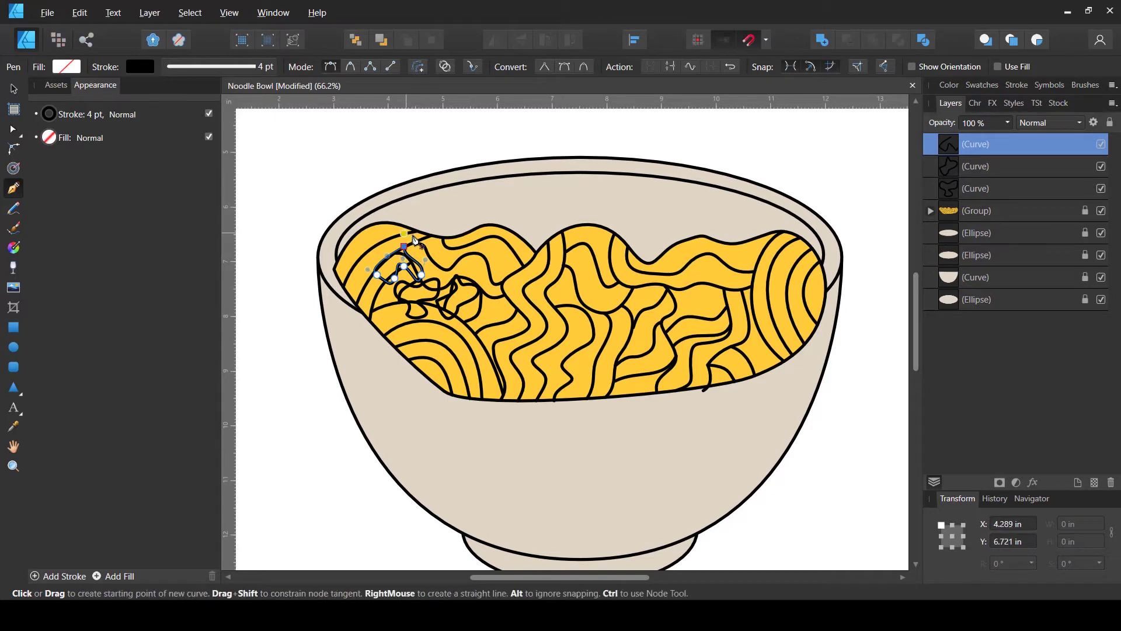
click(435, 257)
drag(449, 275, 454, 265)
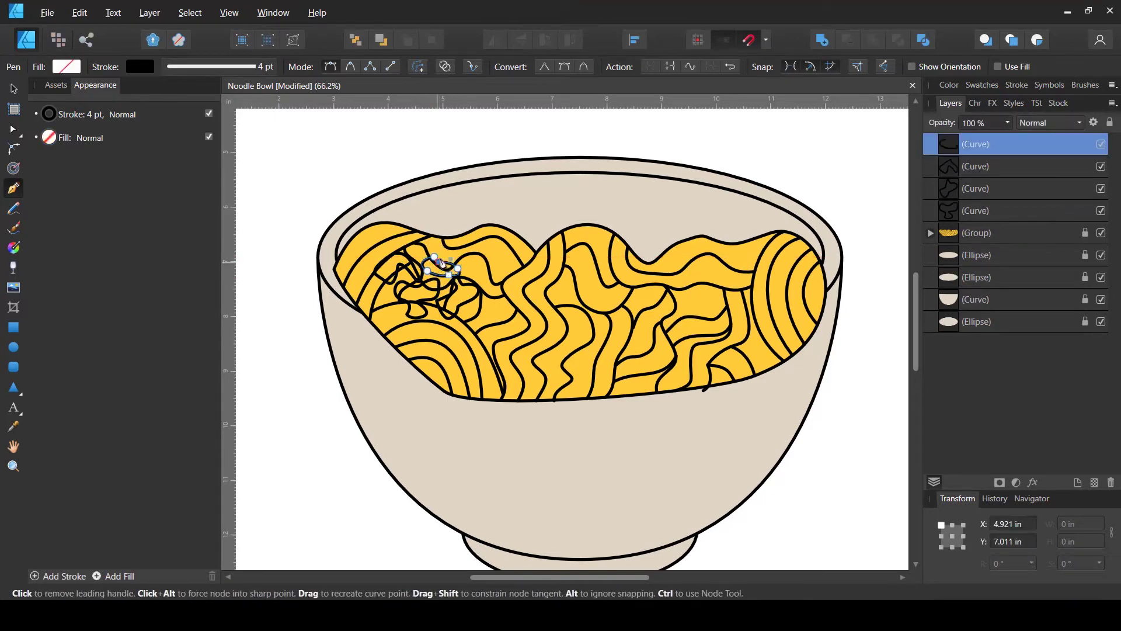
click(455, 245)
click(434, 257)
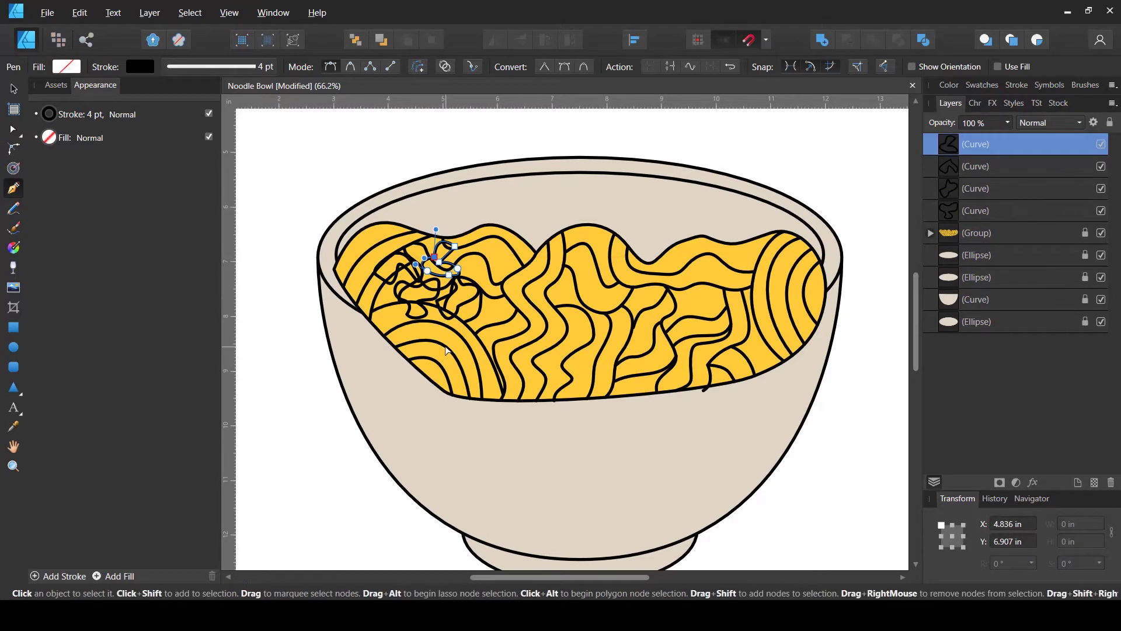
Step: Draw two further irregular garnish shapes, one at the noodles' left edge and one over the lower left arches
click(373, 298)
click(388, 303)
click(381, 317)
drag(395, 327, 380, 339)
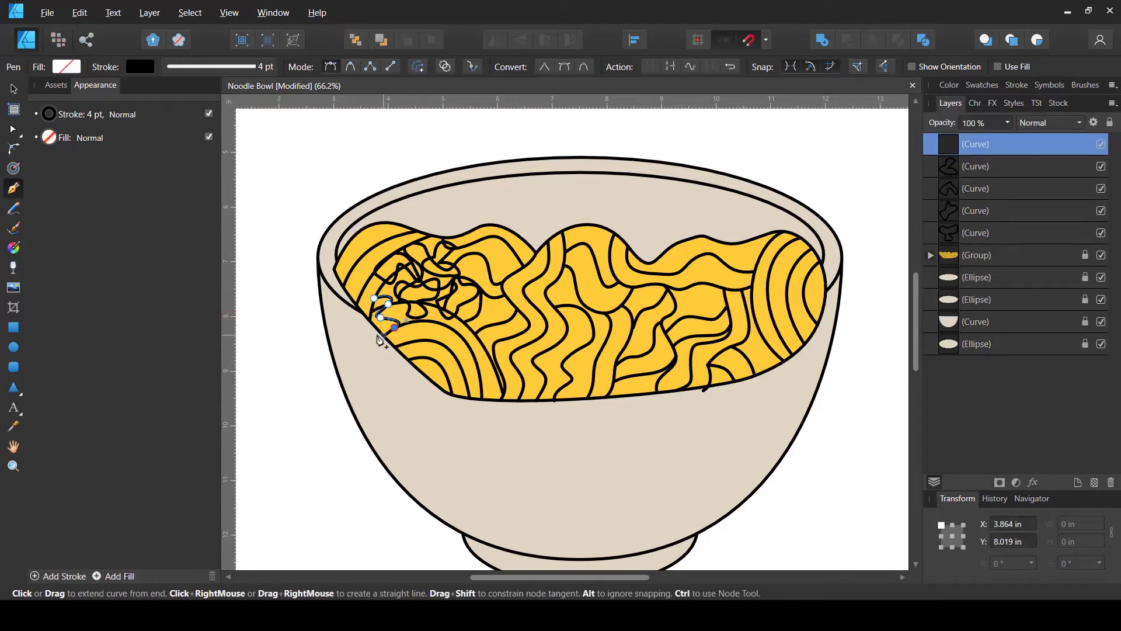
click(358, 307)
click(374, 298)
key(Escape)
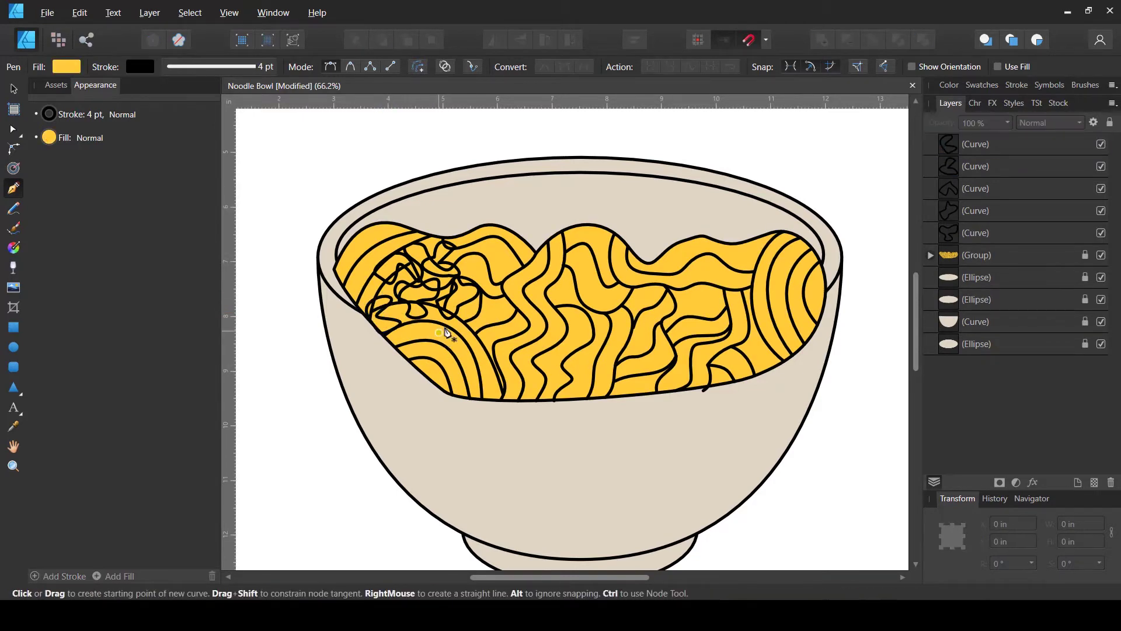
Step: Select all six garnish shapes and fill them with green, HSL 138, 97, 38
key(v)
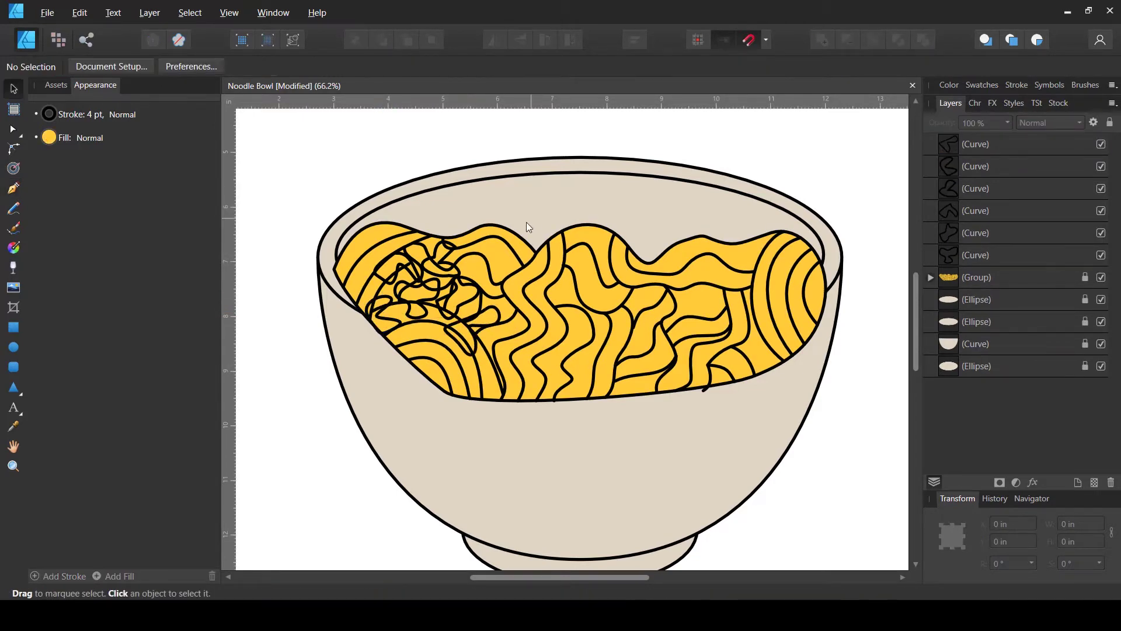
drag(524, 208, 347, 333)
click(50, 139)
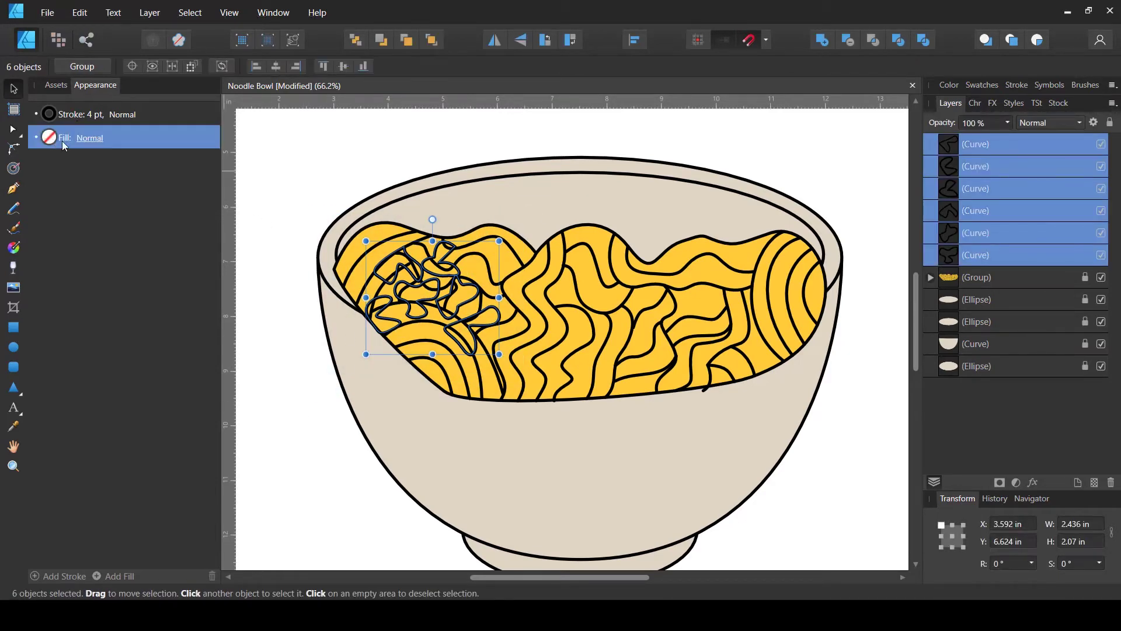
click(84, 139)
click(72, 146)
click(52, 142)
click(72, 164)
drag(139, 245, 115, 245)
click(197, 227)
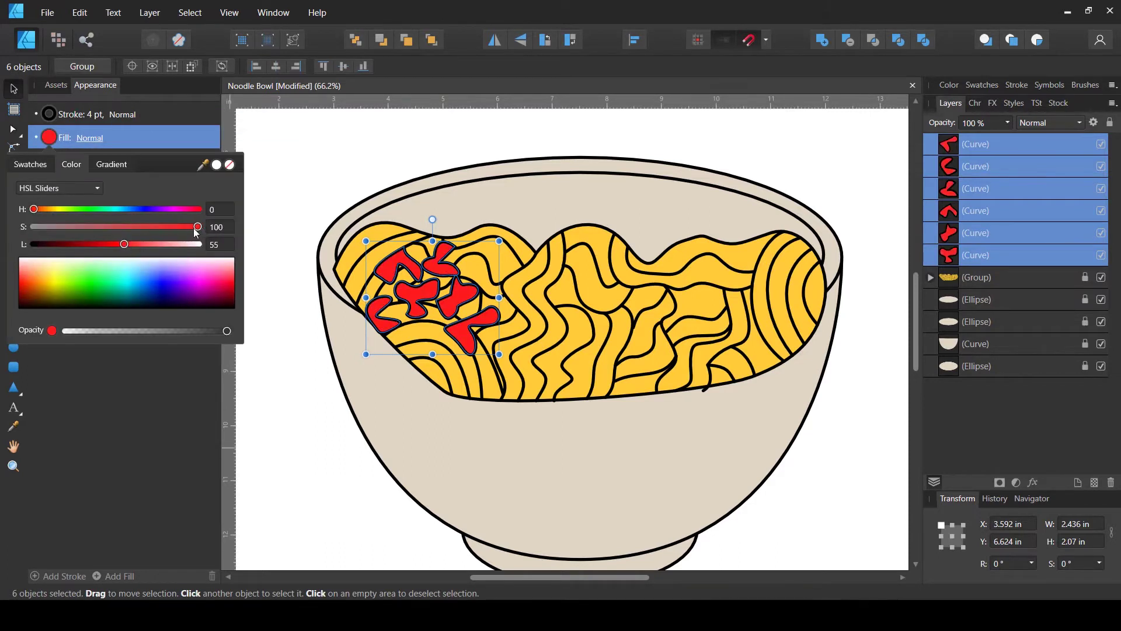
drag(31, 209, 99, 209)
drag(115, 244, 98, 212)
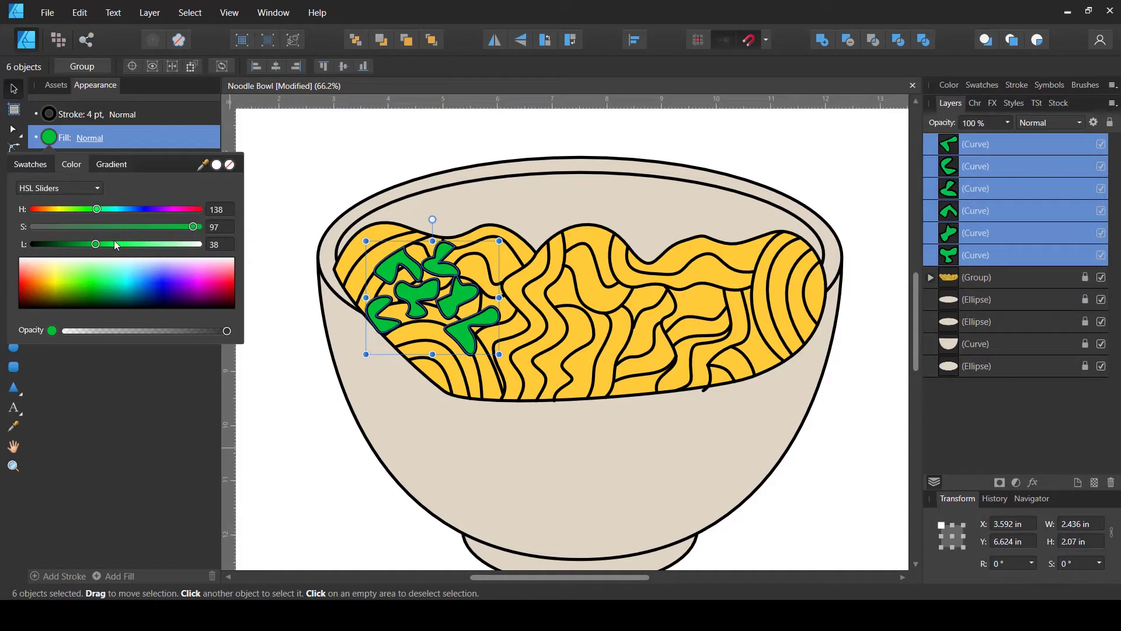
click(320, 379)
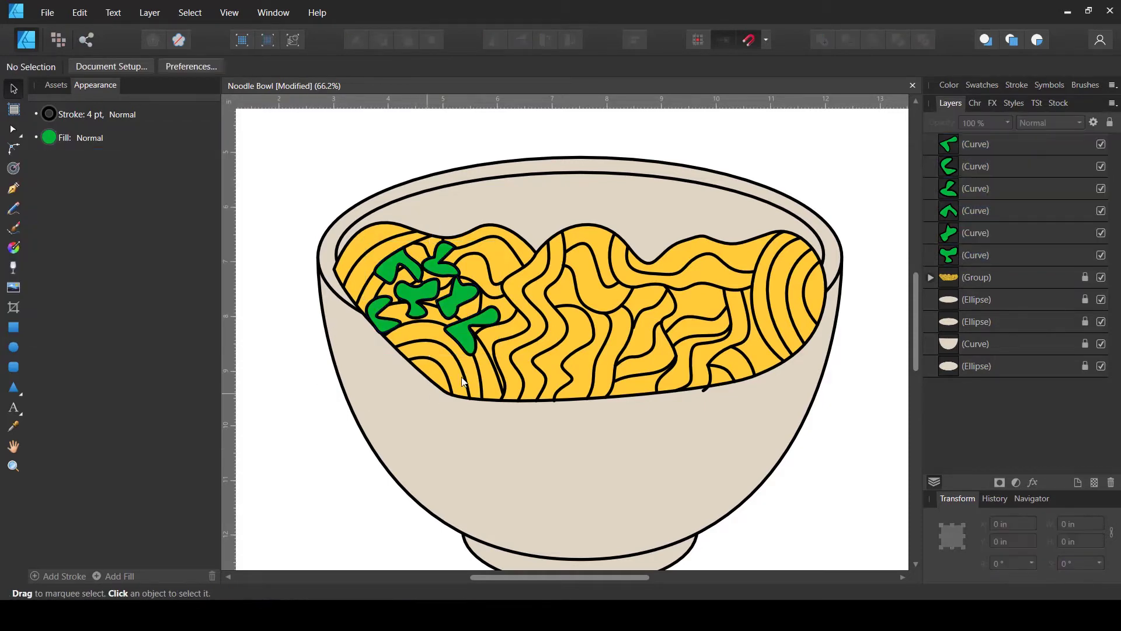
Step: Move the left-edge and lowest garnish pieces closer to the cluster's centre, and rotate the lowest piece clockwise
scroll(492, 354, up, 1)
click(448, 321)
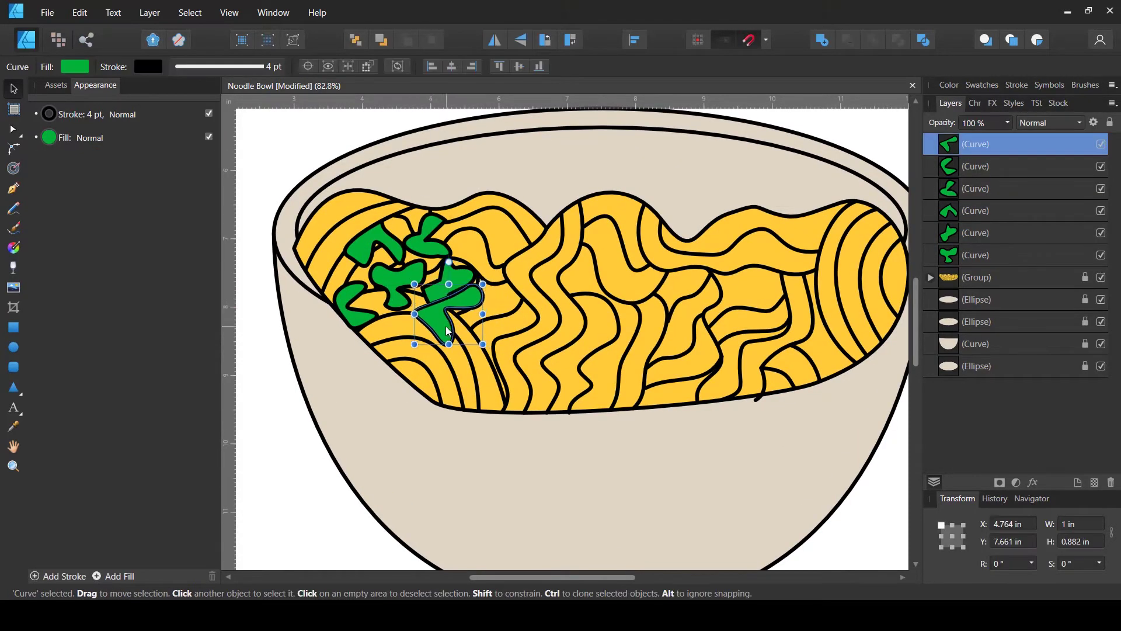
drag(355, 316, 363, 298)
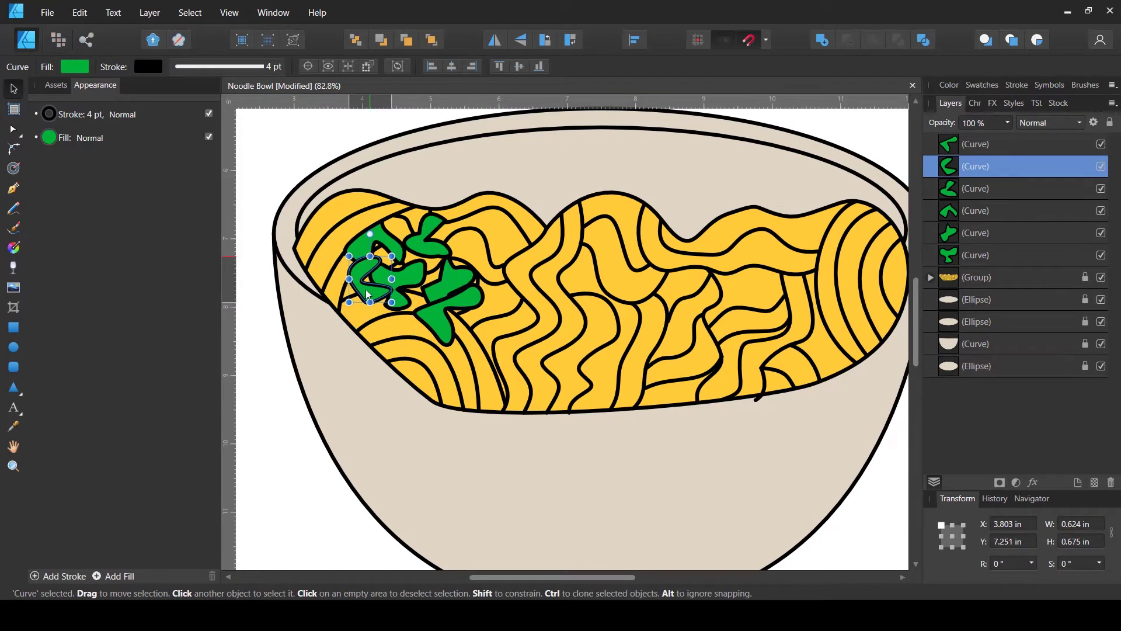
drag(461, 287, 482, 329)
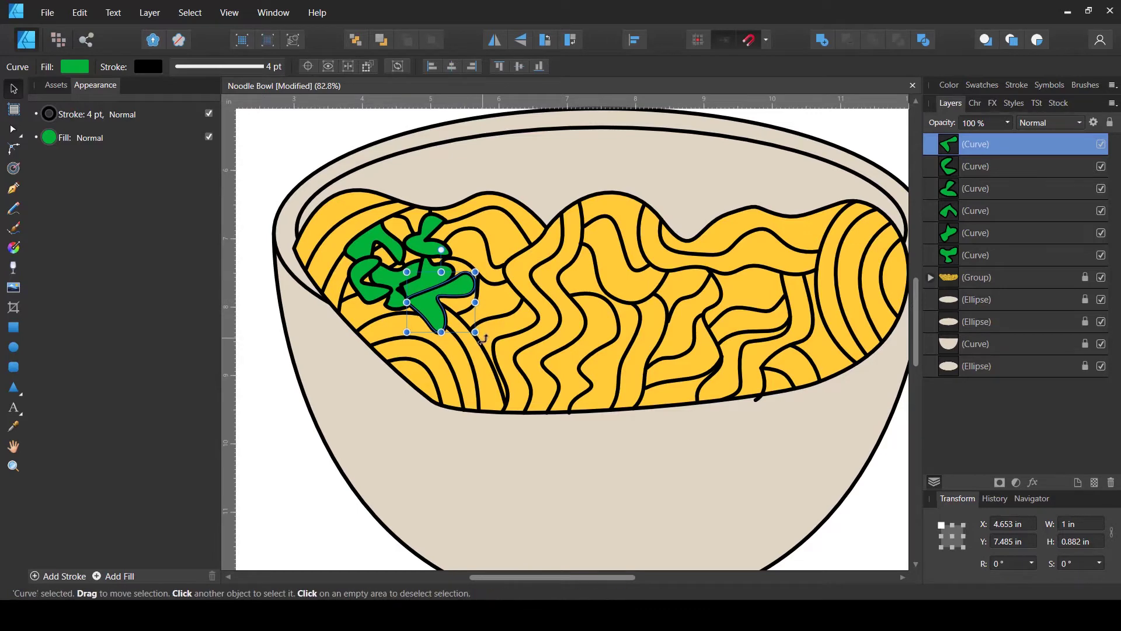
click(471, 367)
click(435, 321)
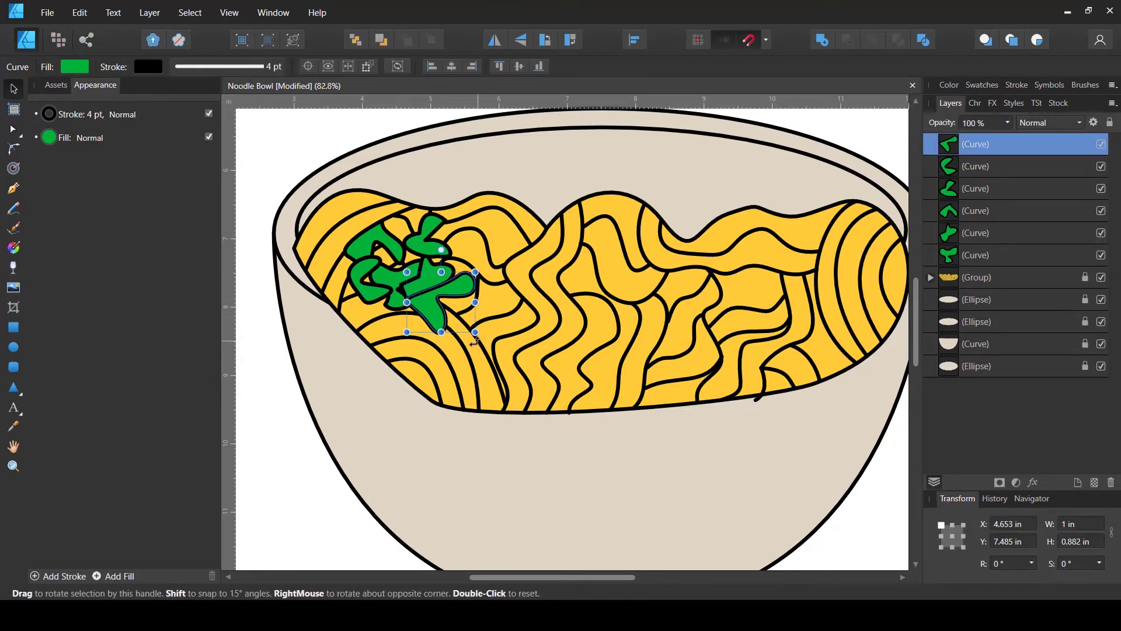
drag(476, 341, 460, 357)
Step: Rotate the arch-shaped garnish piece at the cluster's upper left by about -40° and shift it slightly left
click(428, 235)
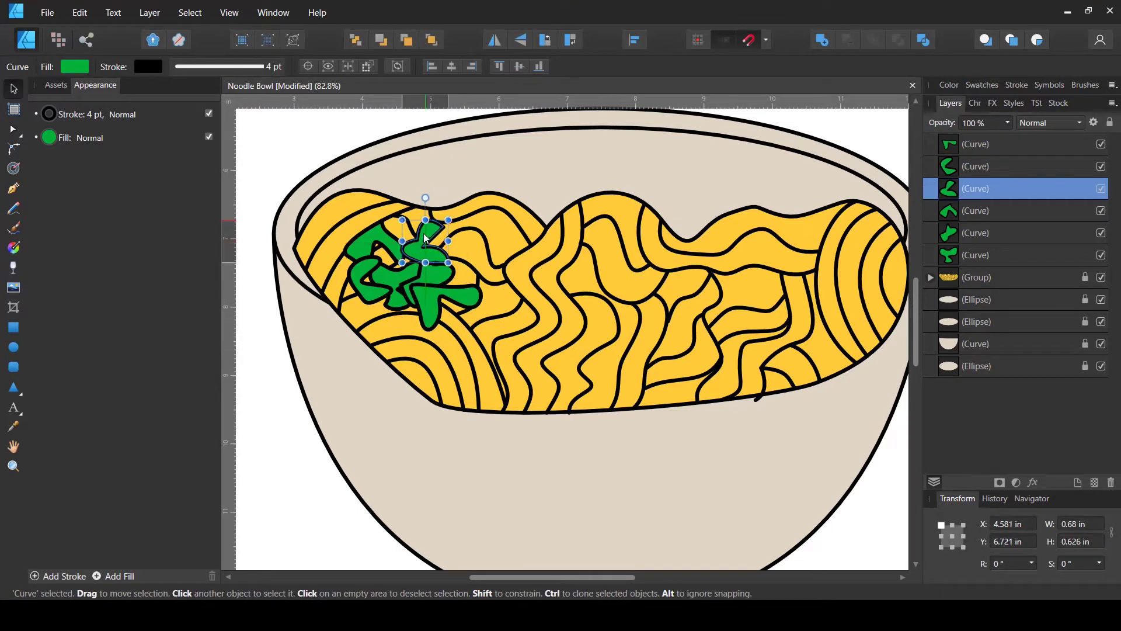
click(394, 256)
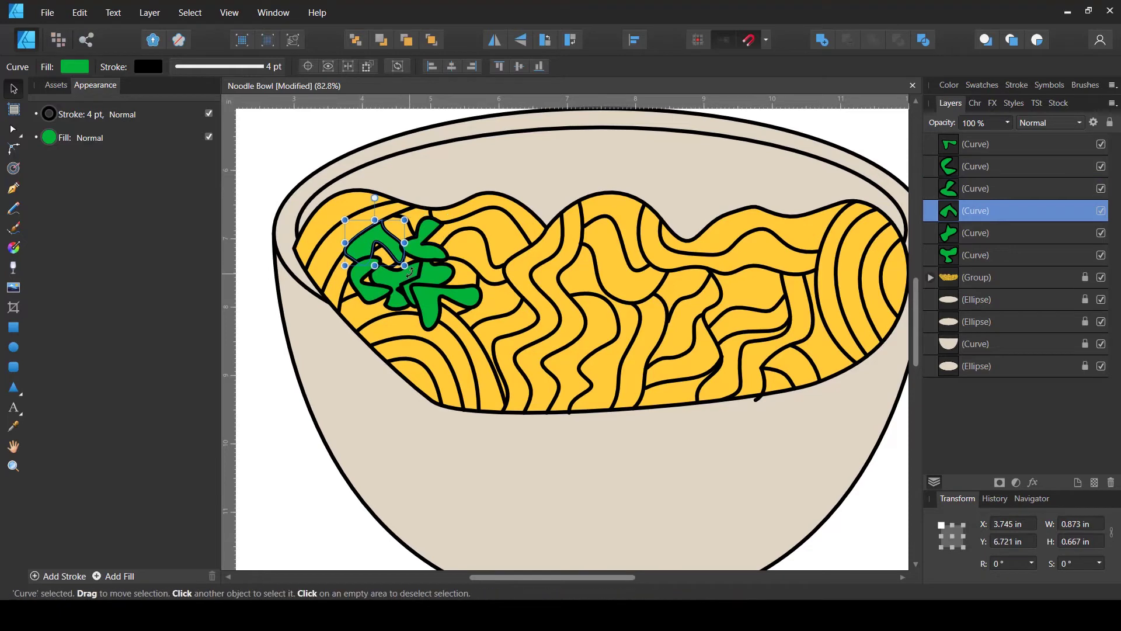
drag(409, 267, 418, 241)
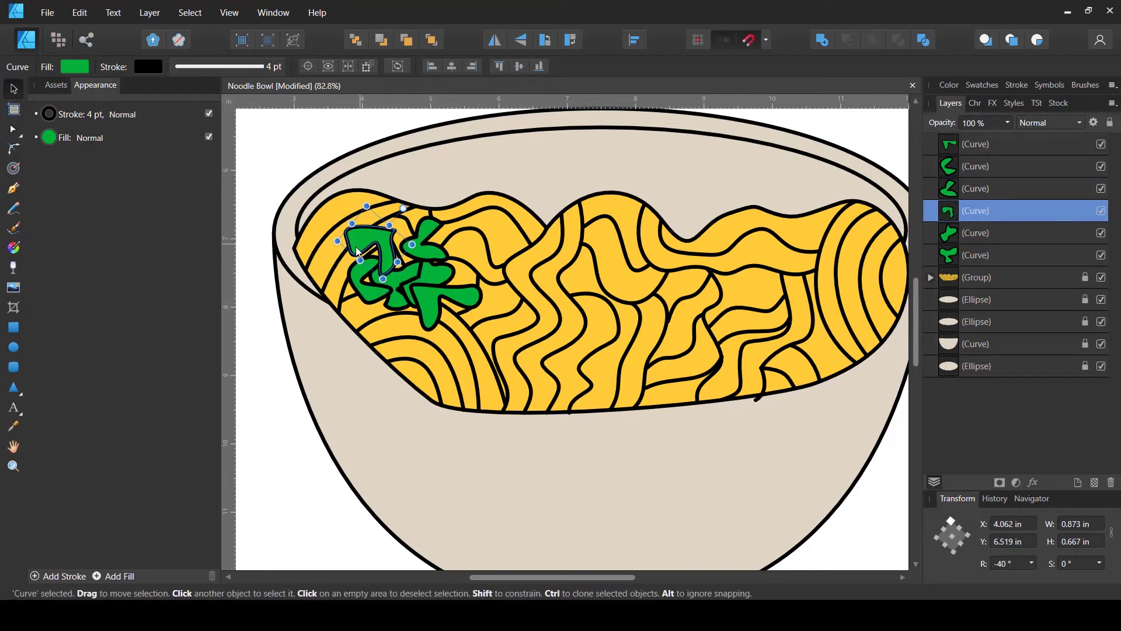
click(514, 258)
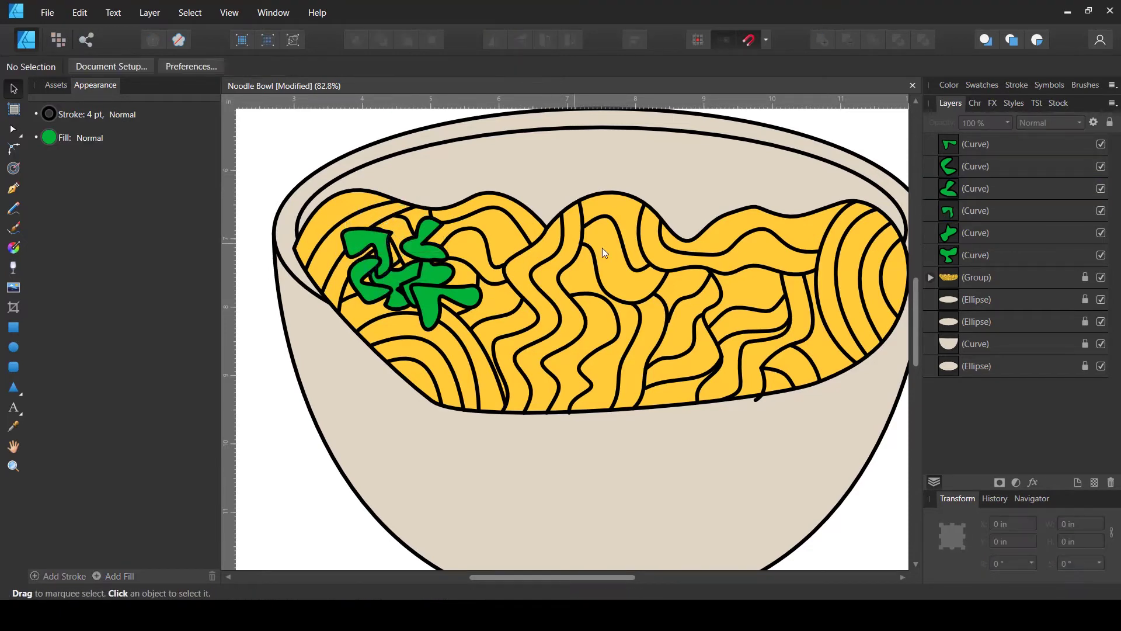
Step: Duplicate three of the lower garnish pieces, move the copies up and to the right, and rotate them together to vary their orientation
click(426, 277)
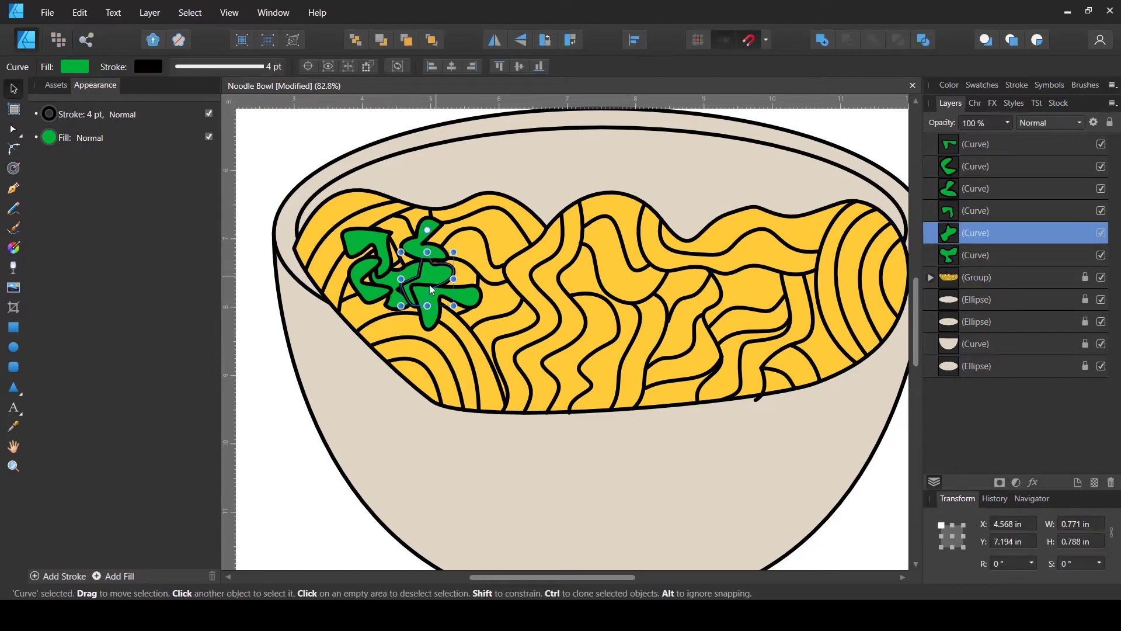
shift+click(431, 325)
shift+click(375, 292)
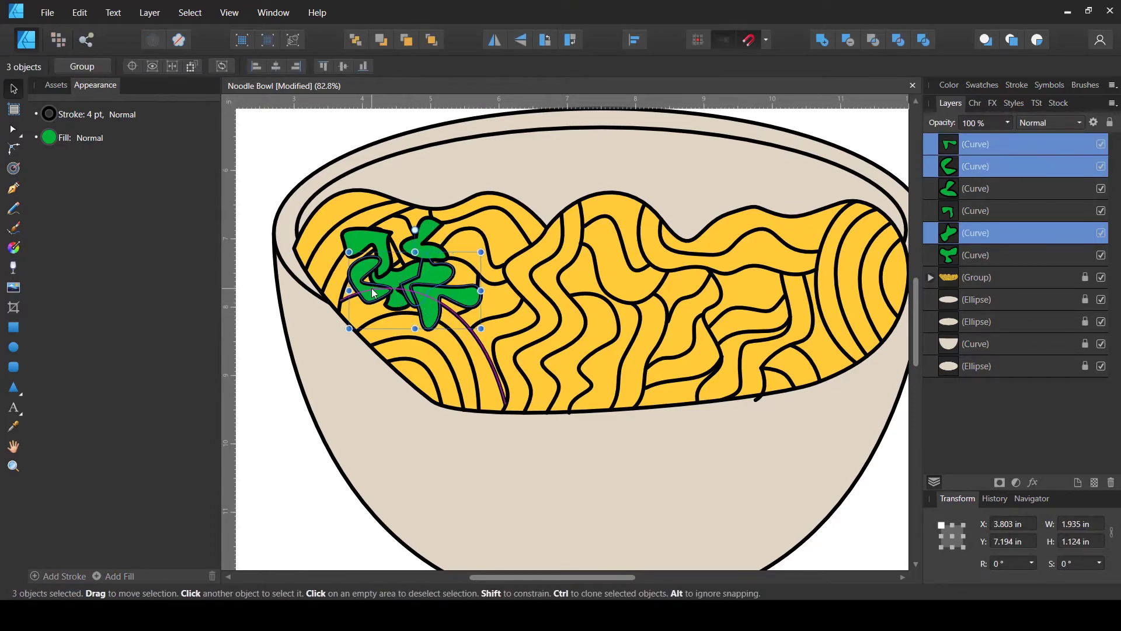
key(ctrl+j)
drag(413, 308, 452, 256)
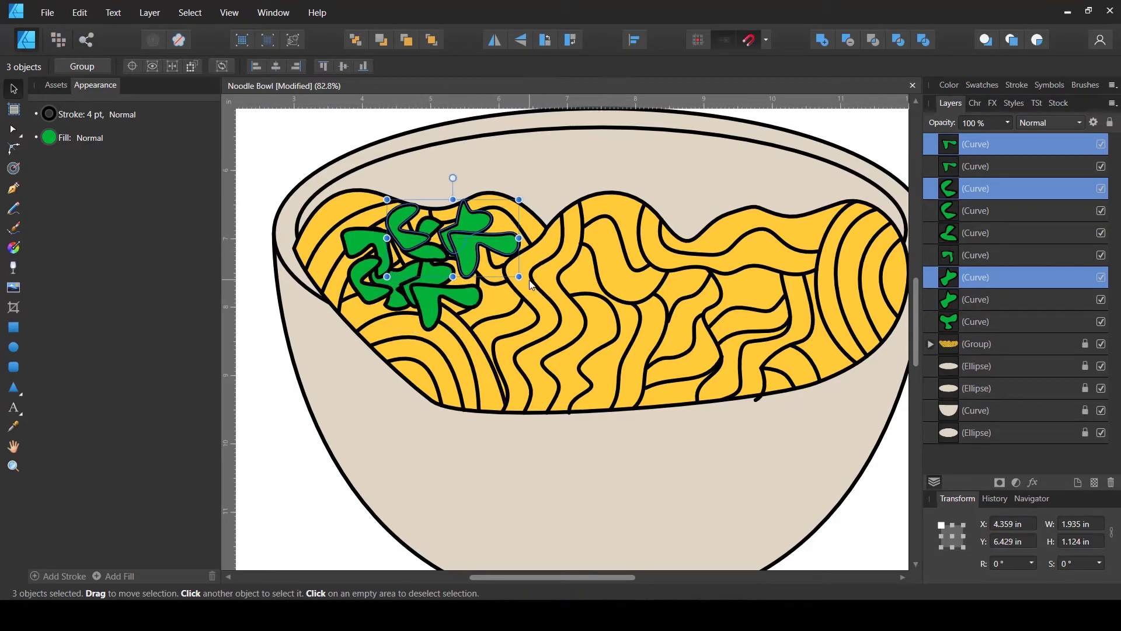
drag(453, 178, 403, 181)
click(518, 285)
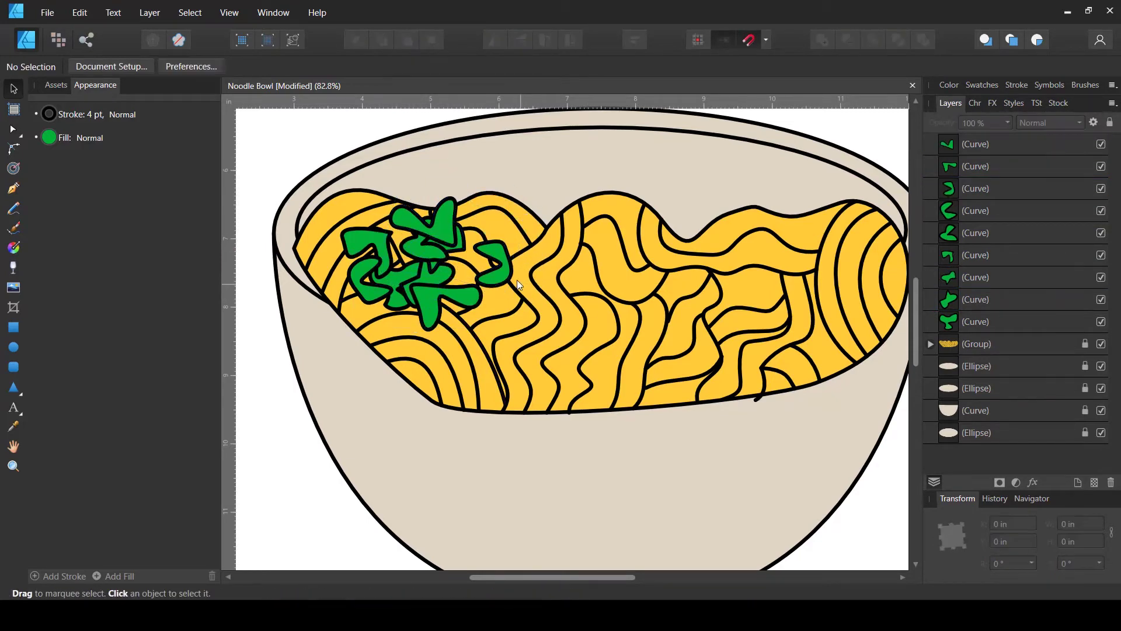
Step: Fit the three copied garnish pieces around the cluster: the C-shaped and small ones along its right side, the V-shaped one on top
click(497, 271)
drag(496, 272, 466, 288)
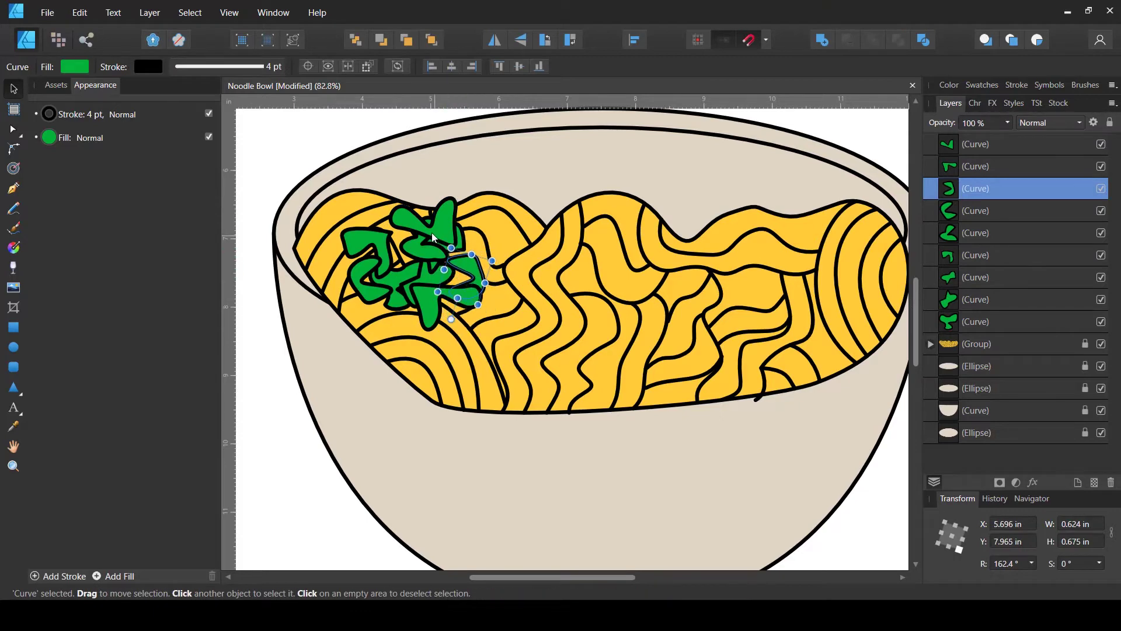
drag(432, 236, 390, 228)
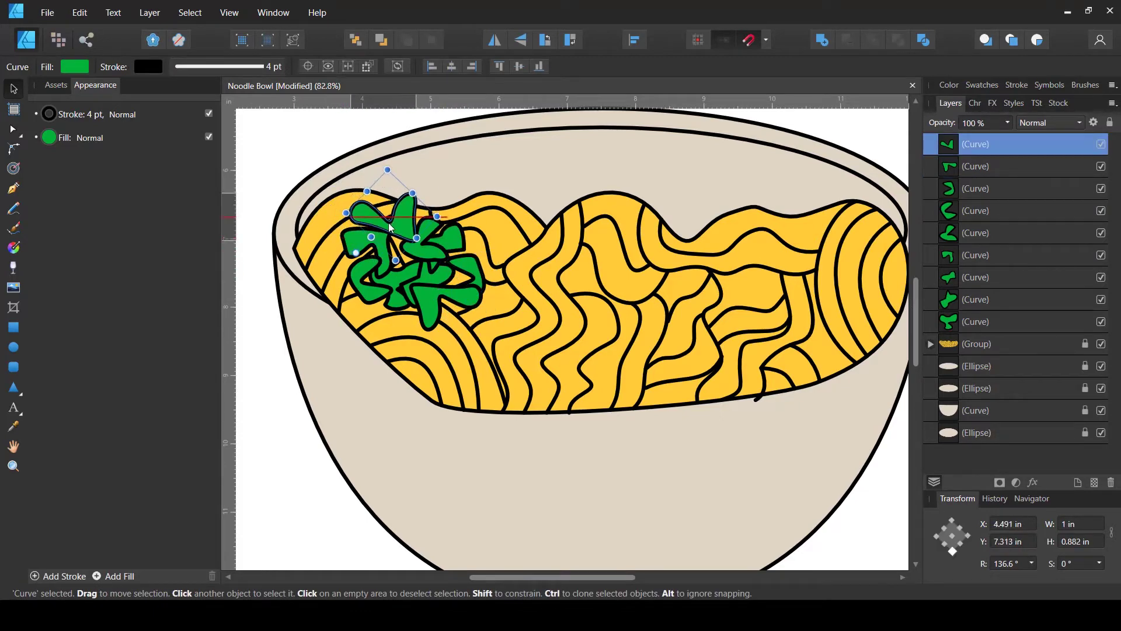
click(504, 230)
Step: Duplicate four pieces of the garnish cluster and place the copies over the noodles at the bowl's right side
click(419, 244)
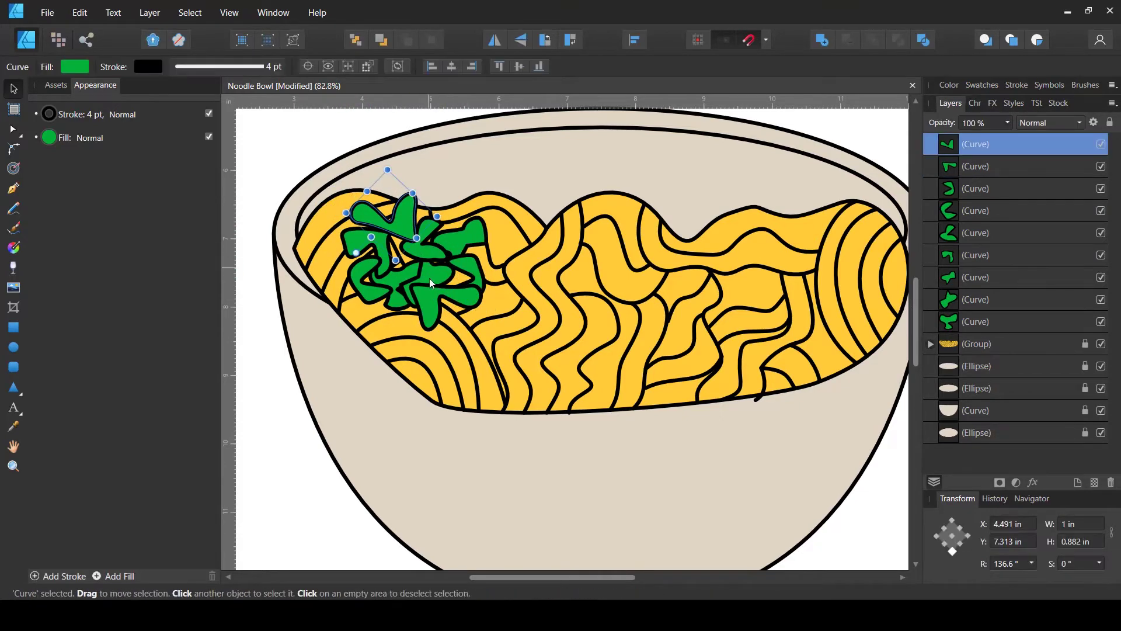
shift+click(427, 278)
shift+click(389, 292)
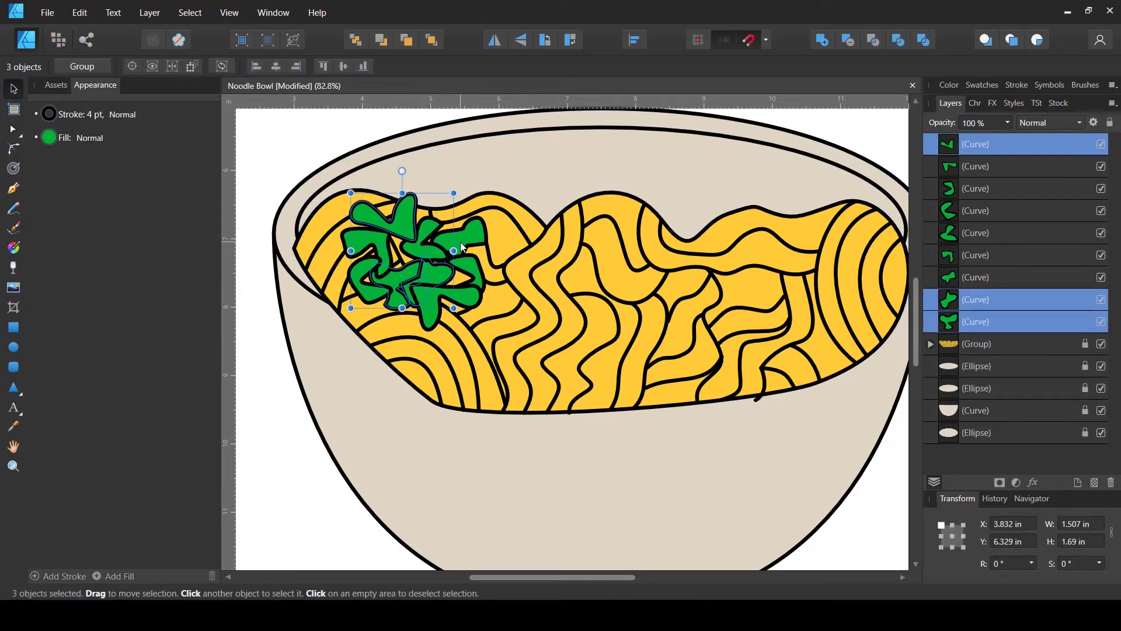
shift+click(463, 247)
key(ctrl+j)
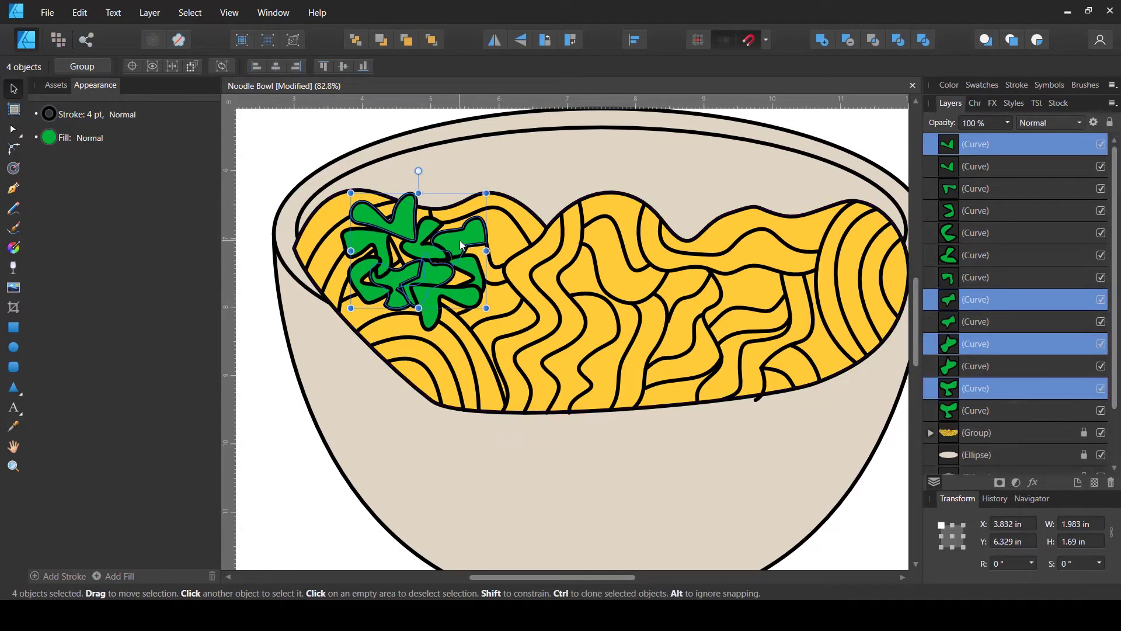
drag(463, 246, 770, 329)
click(887, 358)
click(727, 375)
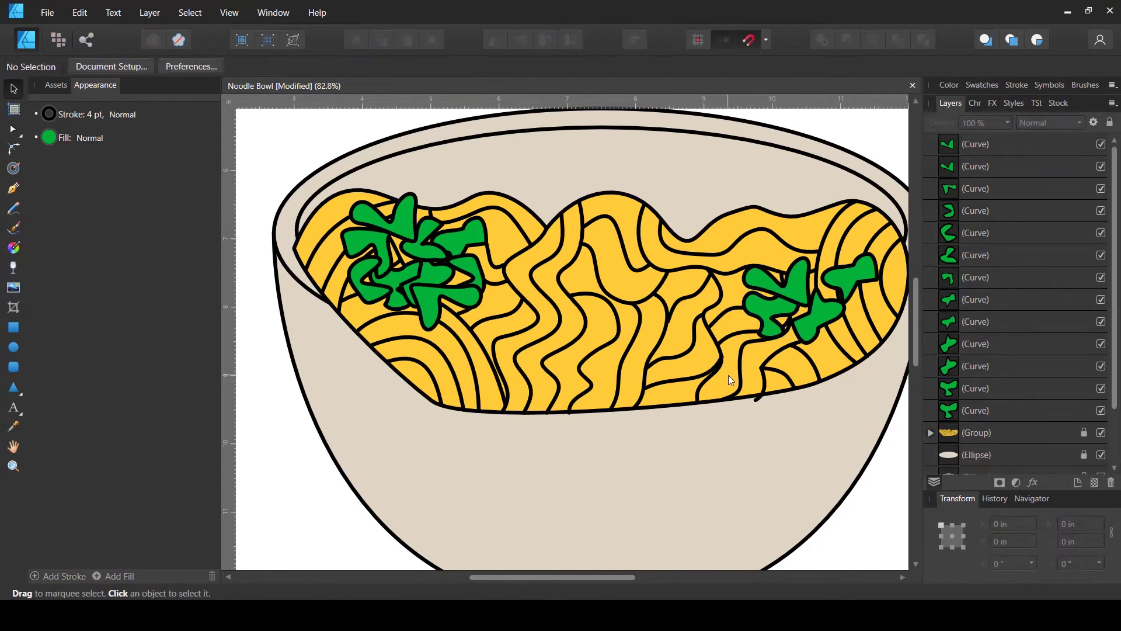
Step: Nudge the C-shaped piece at the left cluster's right edge outward, and group all thirteen garnish pieces
scroll(484, 353, down, 2)
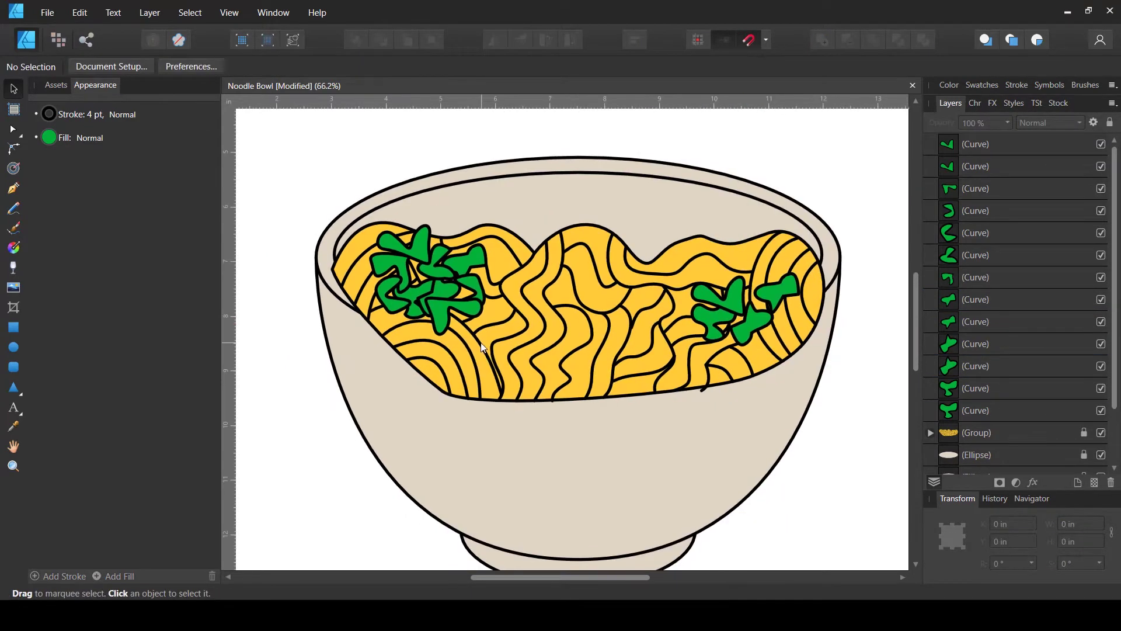
click(476, 298)
drag(476, 298, 485, 291)
click(359, 188)
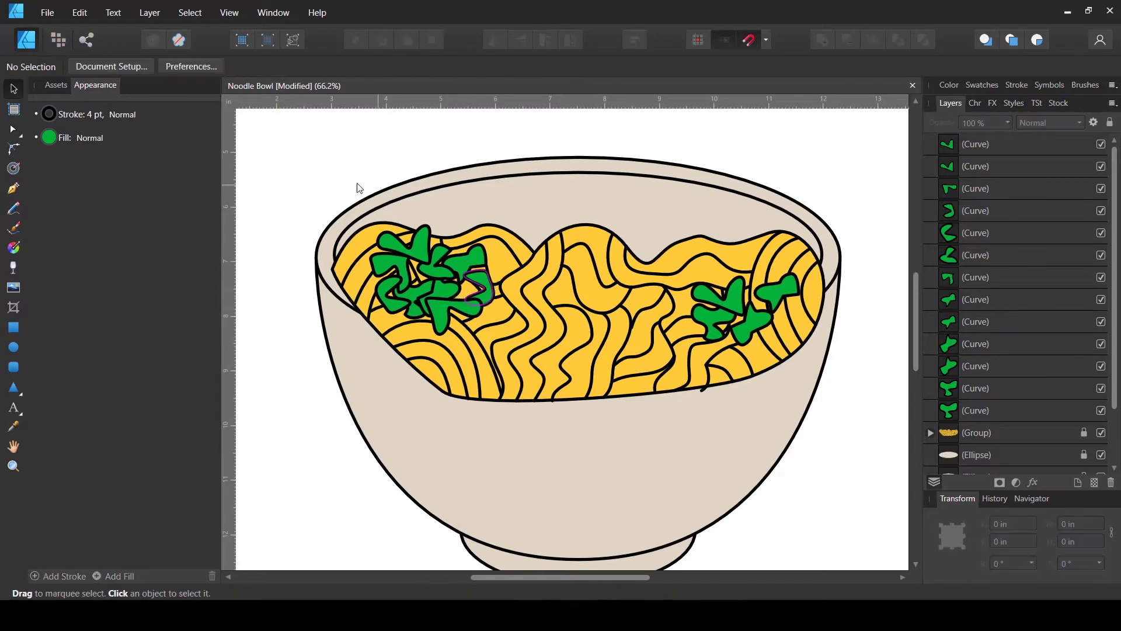
drag(360, 188, 881, 423)
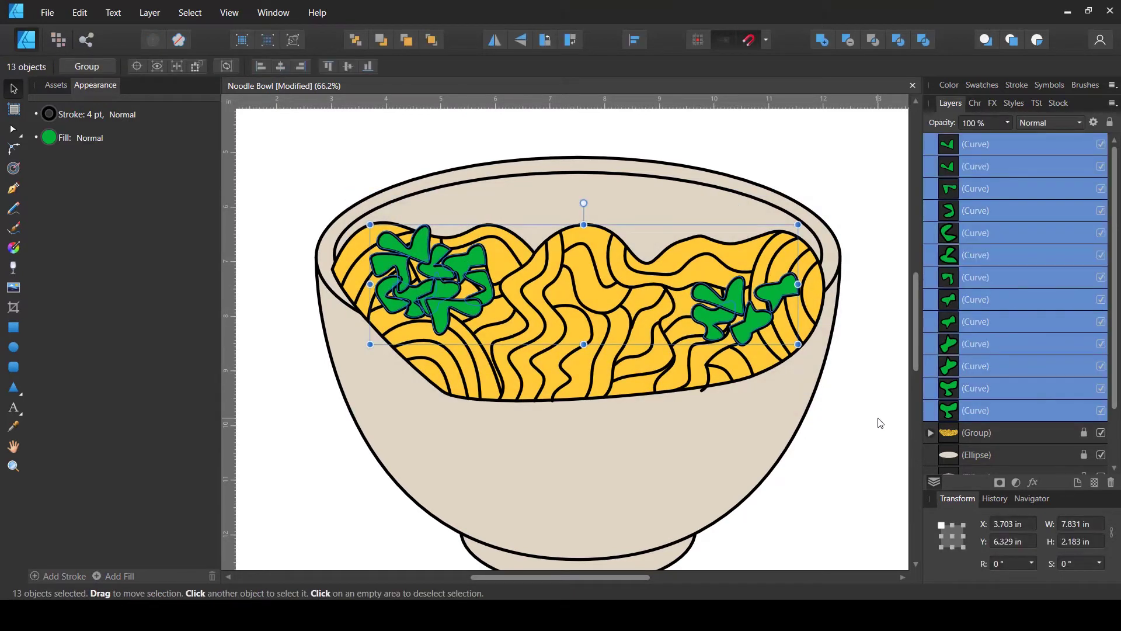
key(ctrl+g)
click(880, 421)
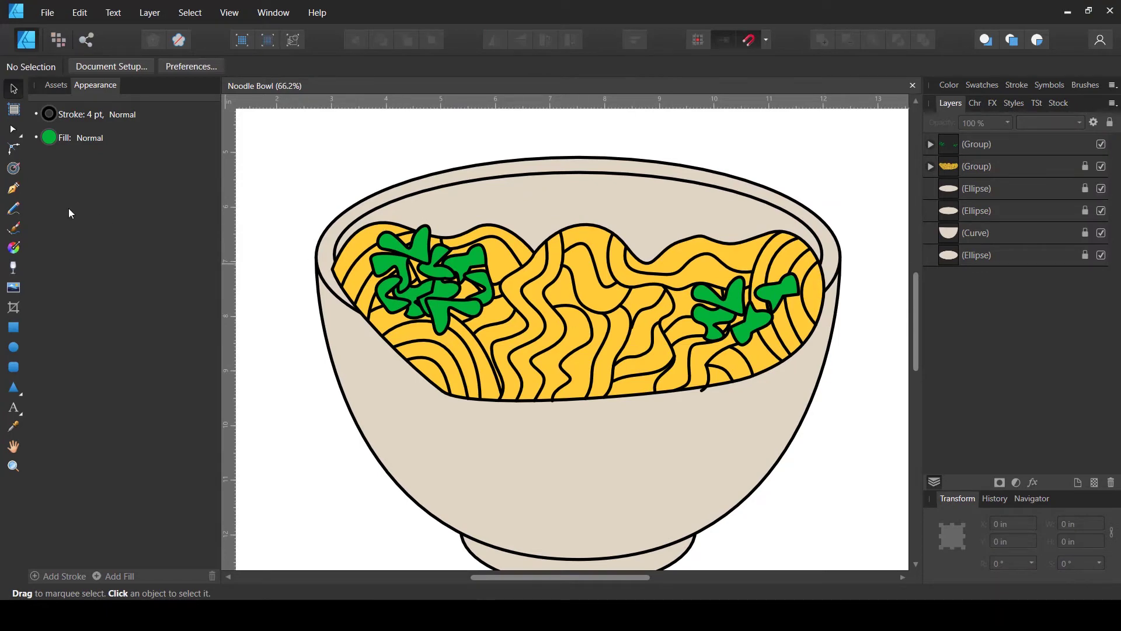
Step: Draw two small closed angular topping pieces with the Pen tool just right of the left garnish cluster, one above the other
click(14, 188)
drag(508, 278, 493, 259)
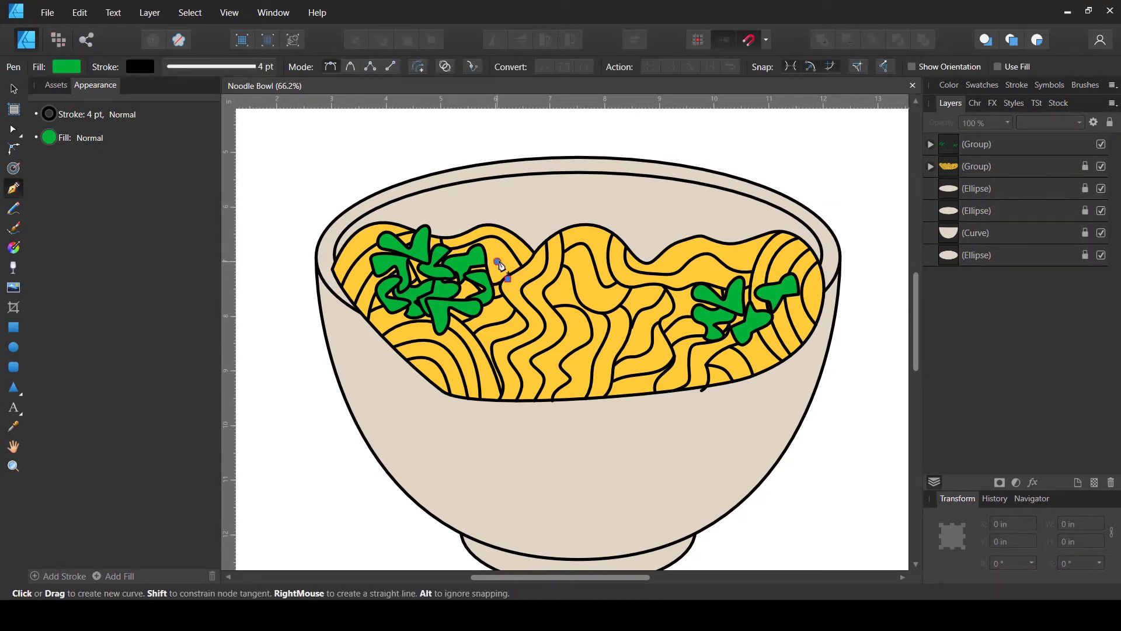
click(533, 241)
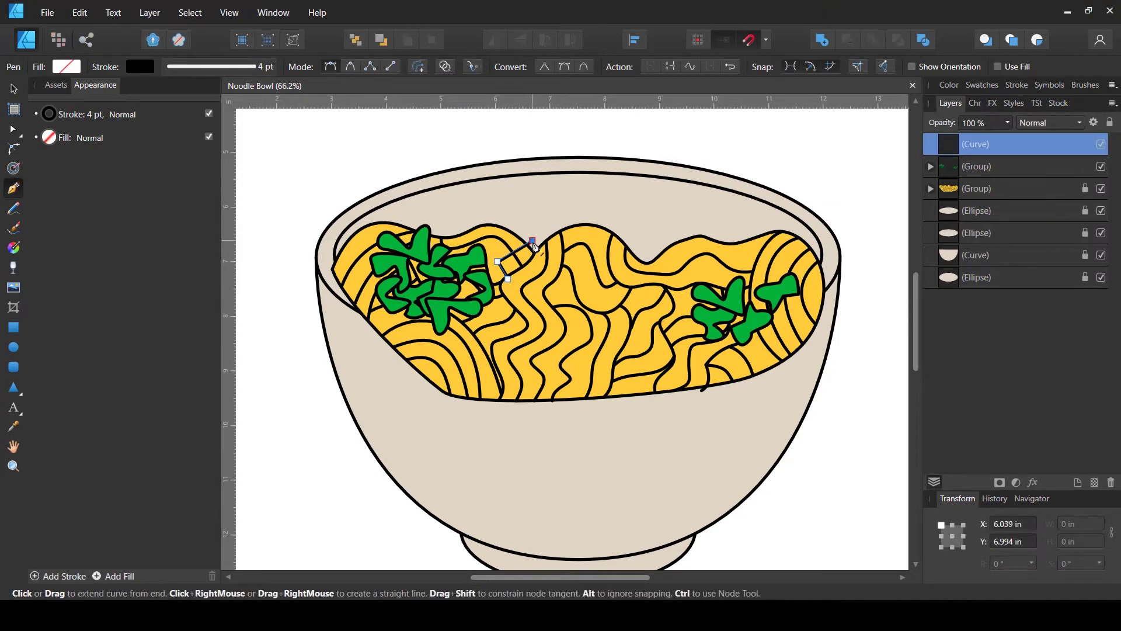
click(507, 279)
key(Escape)
drag(508, 297, 534, 306)
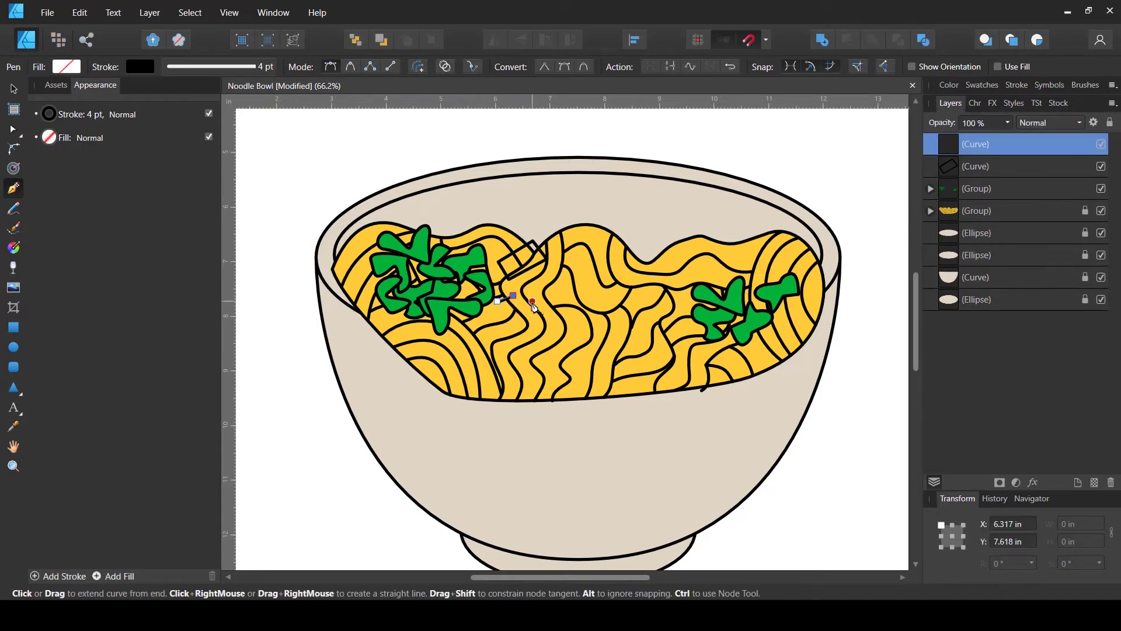
click(497, 317)
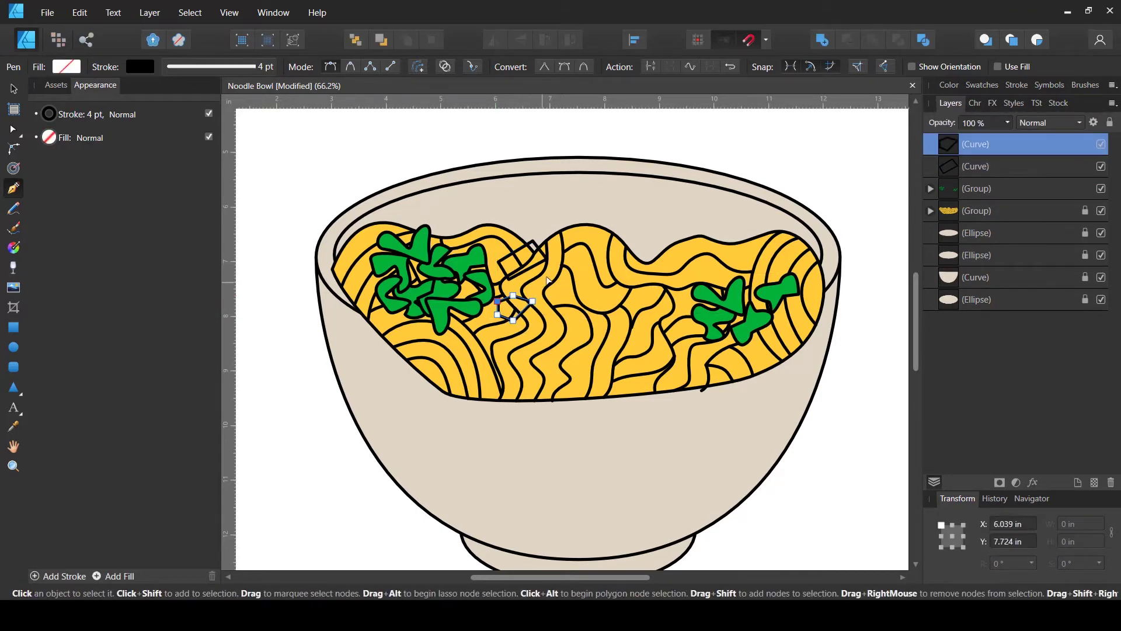
key(Escape)
Step: Draw a third closed four-sided topping piece between and to the right of the first two
drag(545, 275, 522, 284)
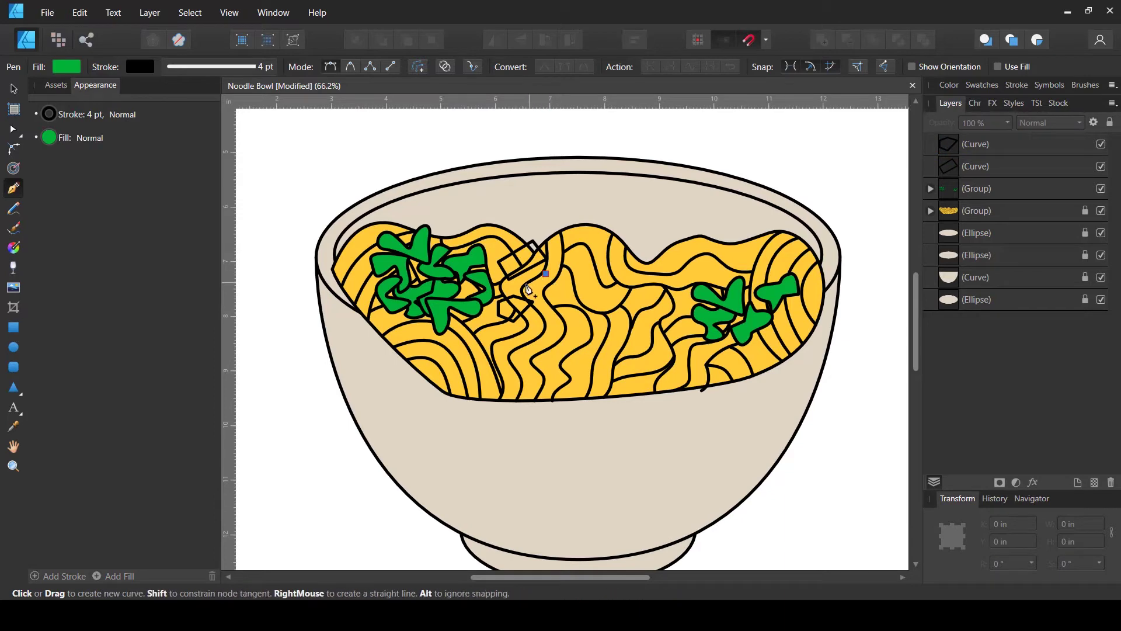
click(532, 320)
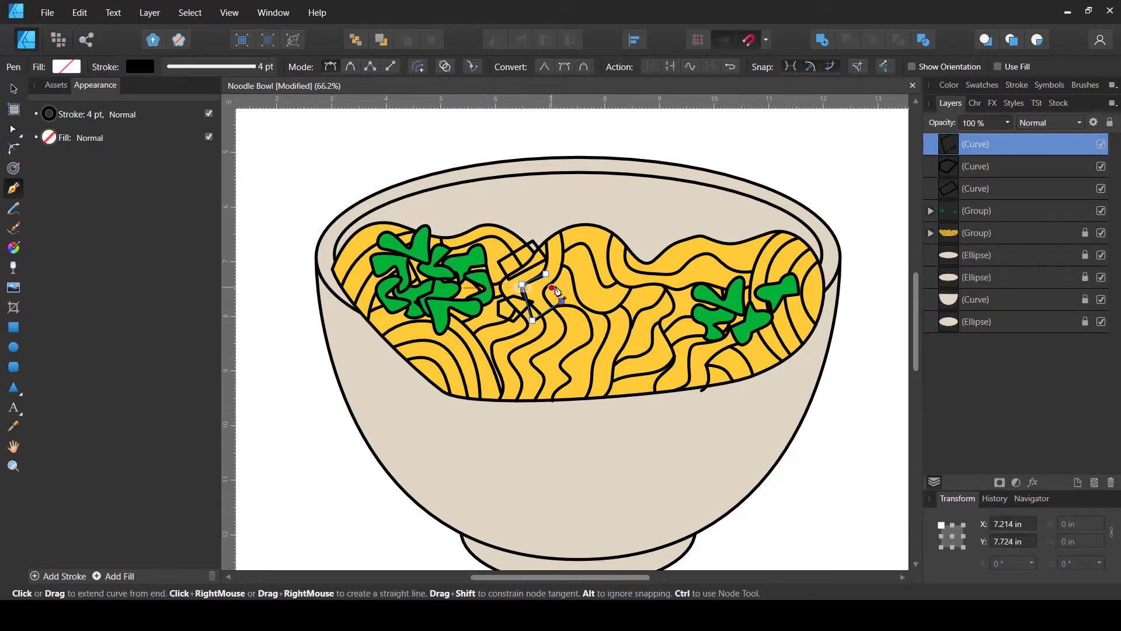
click(554, 291)
click(545, 274)
key(Escape)
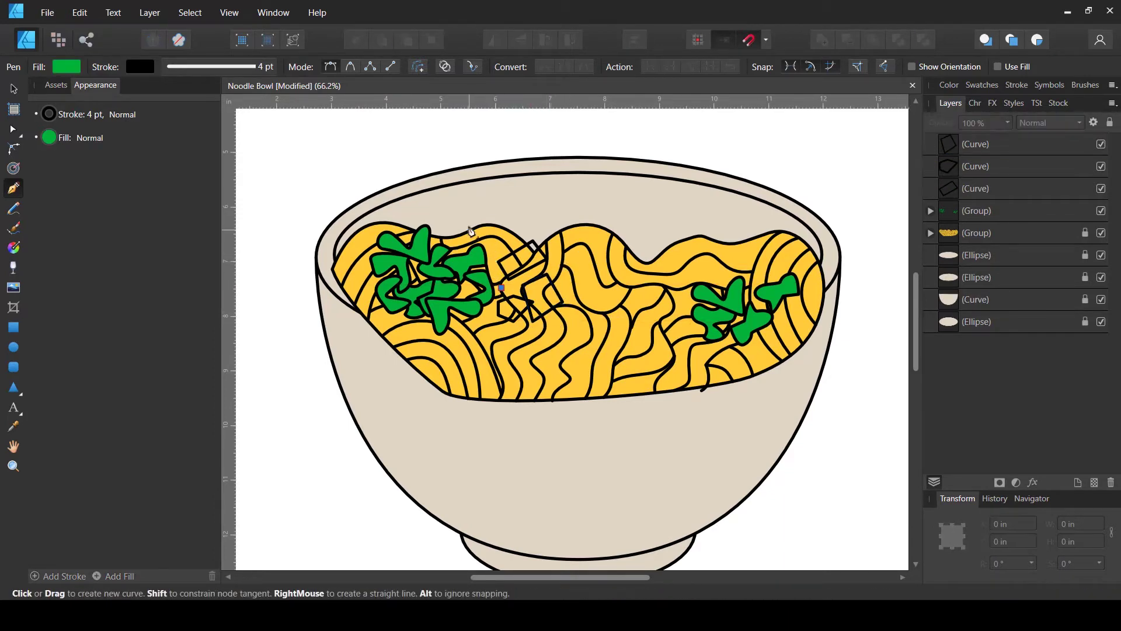
Step: Draw two more closed angular pieces, a long one above the first near the noodles' upper edge and one on the central noodle mound
click(471, 224)
click(499, 215)
click(514, 259)
click(502, 282)
click(470, 224)
key(Escape)
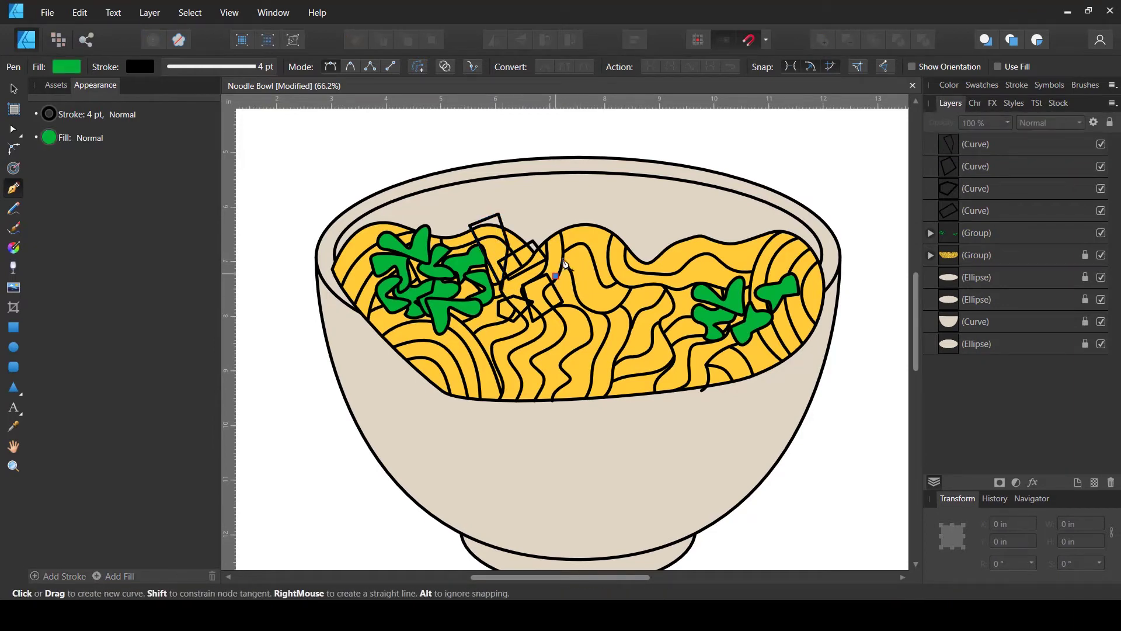
click(596, 248)
click(588, 280)
click(555, 276)
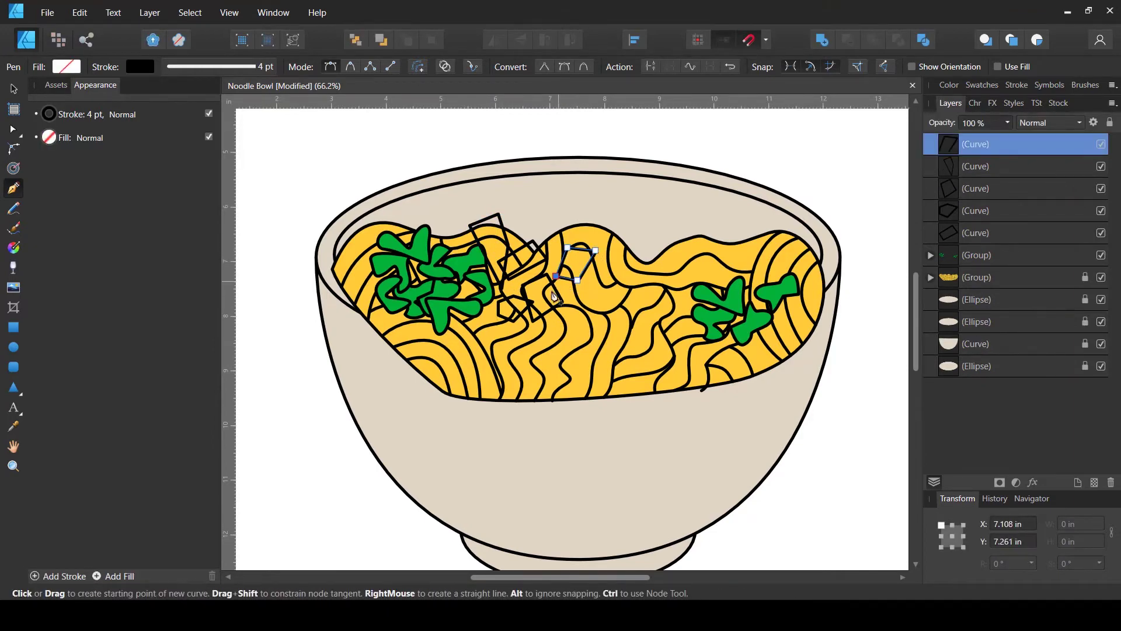
Step: Lock the green garnish group so that it cannot be selected with the new angular pieces
key(v)
mouse_move(626, 194)
mouse_down()
mouse_move(501, 250)
mouse_move(499, 339)
mouse_up()
click(1085, 257)
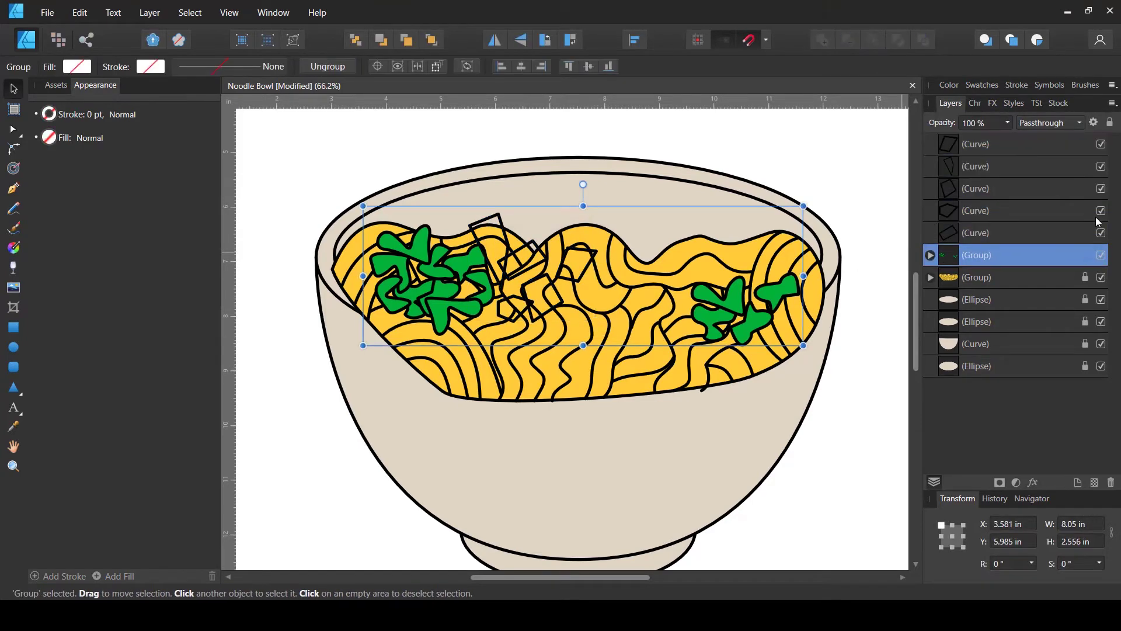
click(1111, 124)
Step: Fill the five angular topping pieces with a dark brown of hue 19, saturation 59 and lightness 33
drag(618, 205, 464, 374)
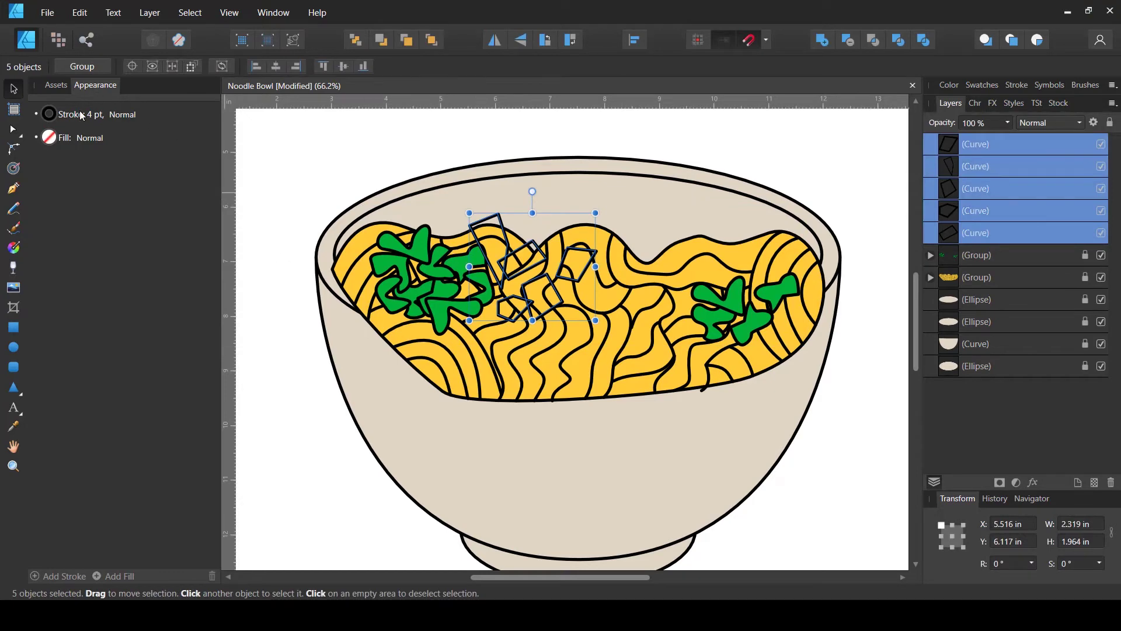
click(56, 143)
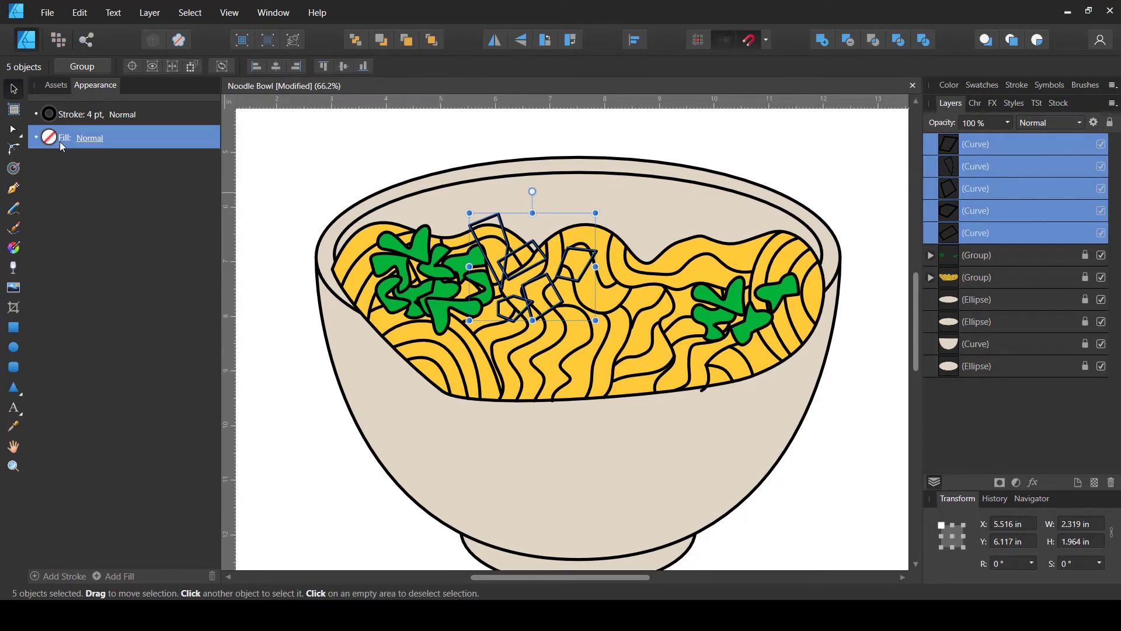
click(60, 141)
click(69, 166)
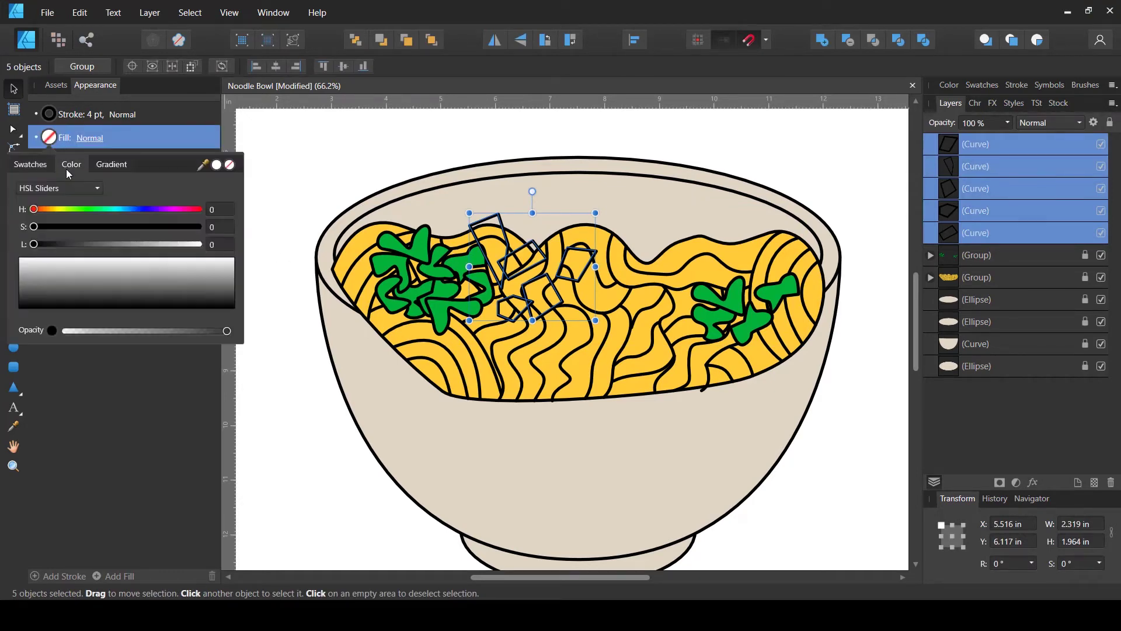
drag(54, 227, 110, 232)
click(101, 244)
drag(35, 209, 44, 211)
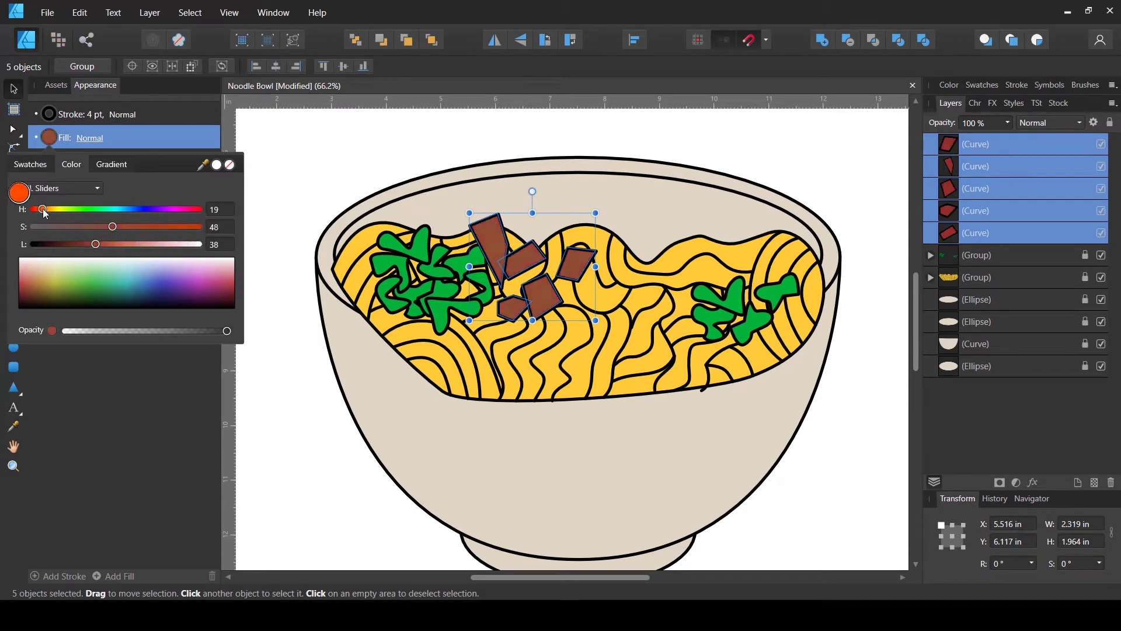
drag(95, 246, 89, 244)
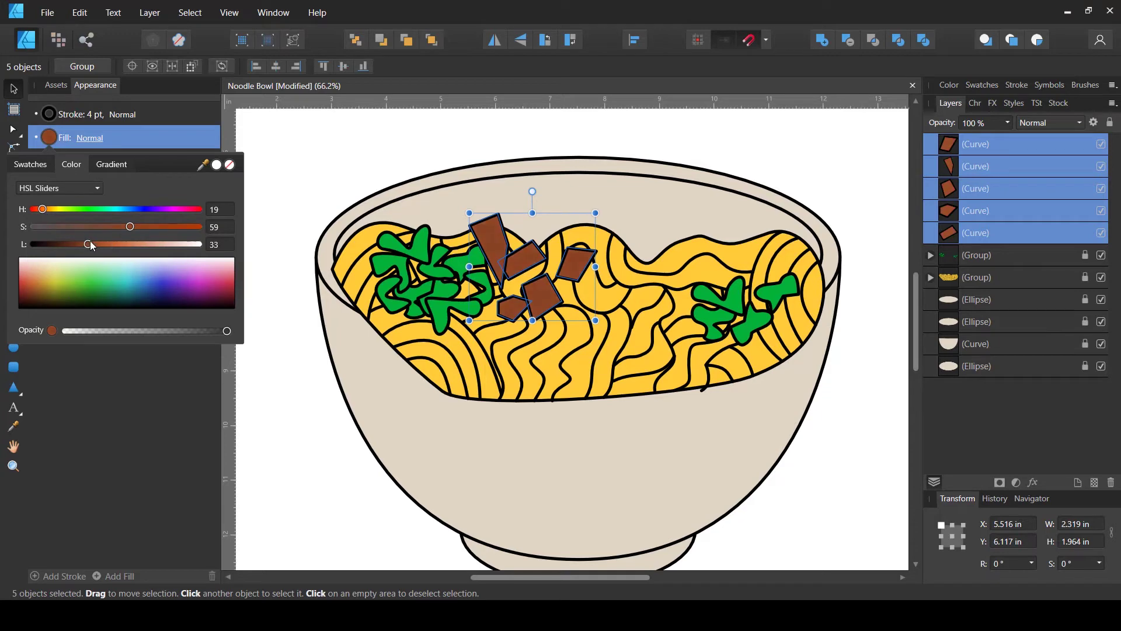
click(543, 346)
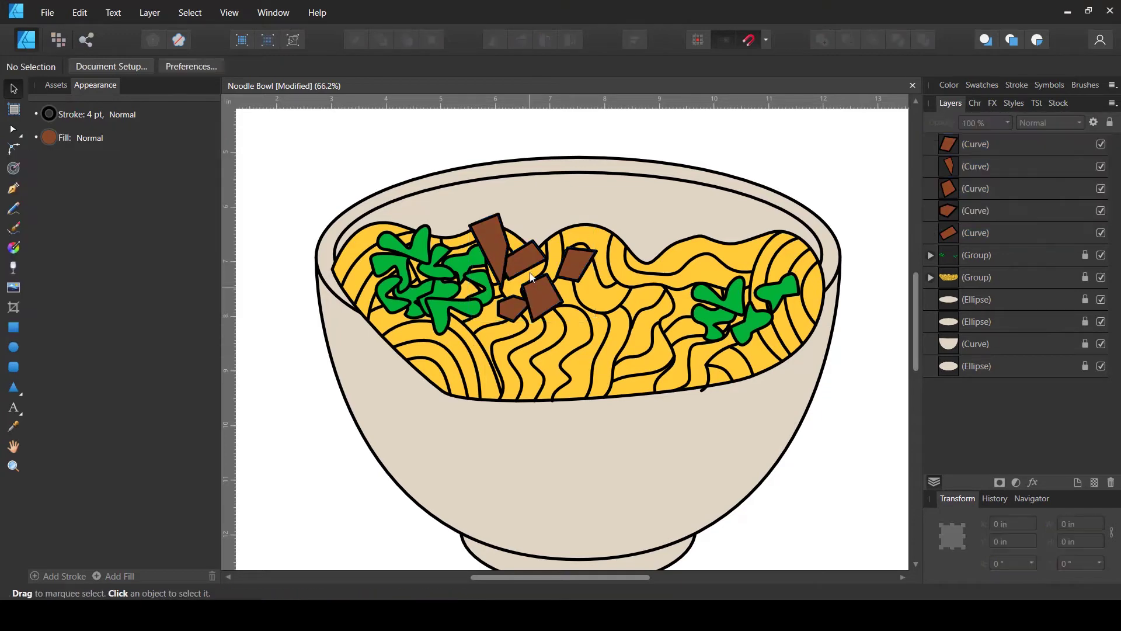
Step: Group the brown topping pieces, shift them up and left beside the left garnish cluster, and lock the group
click(495, 260)
click(556, 280)
drag(608, 217, 512, 269)
key(ctrl+g)
click(553, 324)
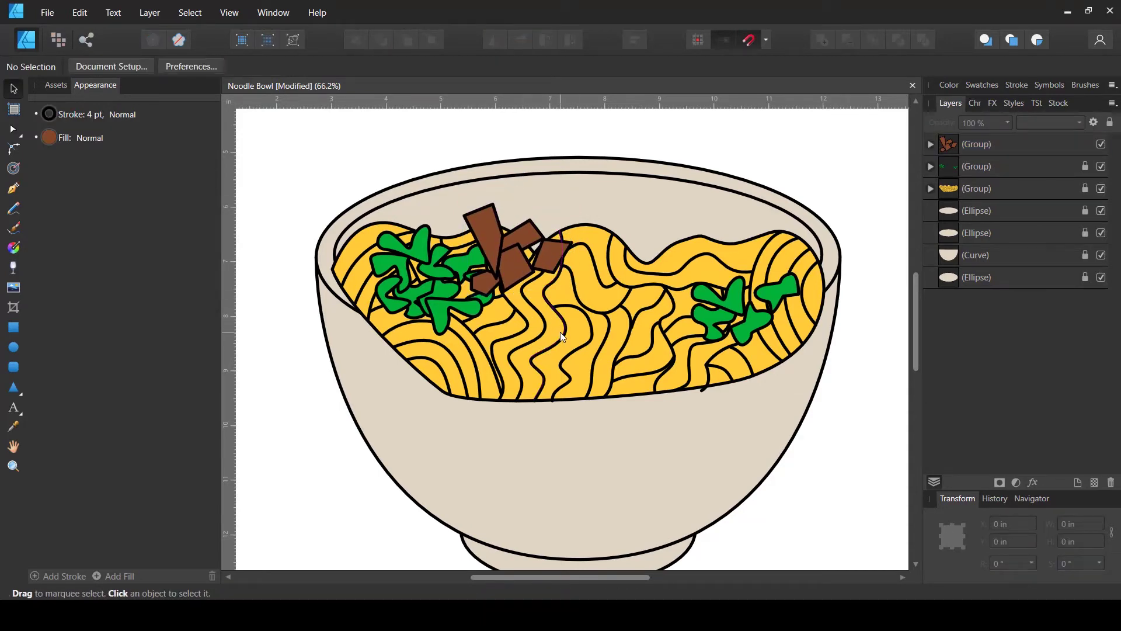
click(1054, 145)
Step: Draw a closed tilted oval for the egg half on the noodles, just left of the right garnish cluster, with the Pen tool
key(p)
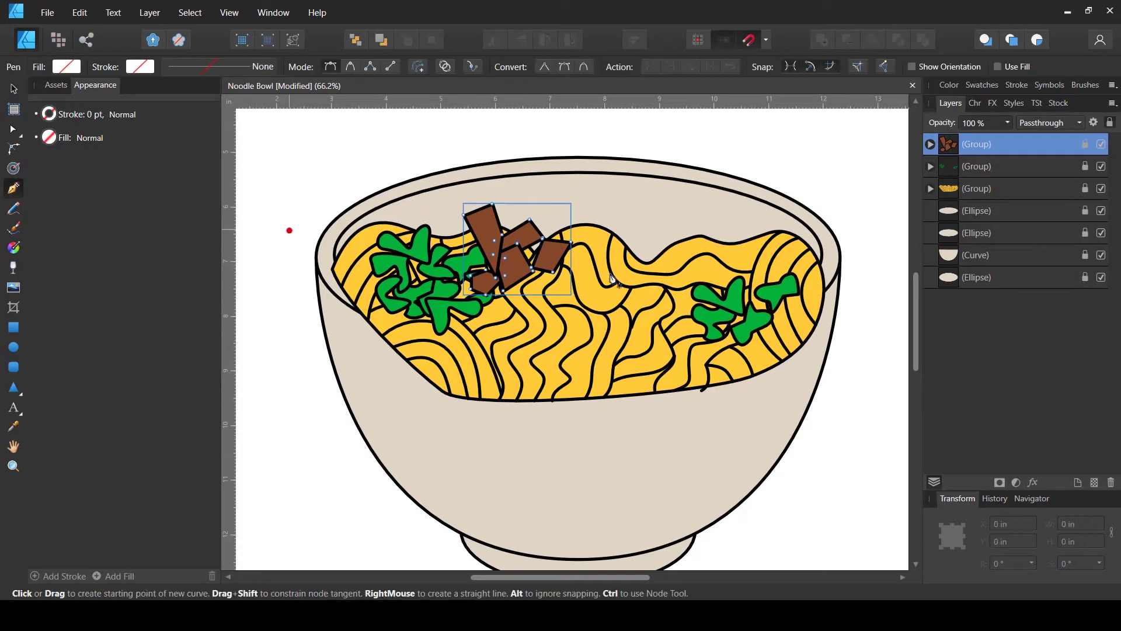
drag(615, 282, 691, 307)
drag(610, 327, 585, 326)
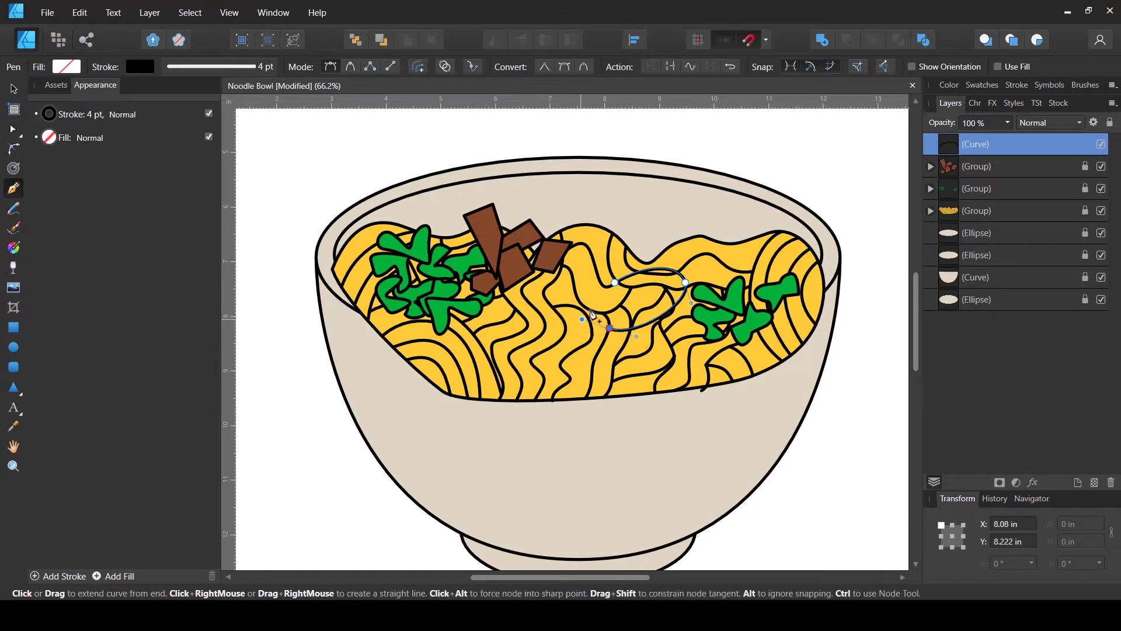
click(629, 279)
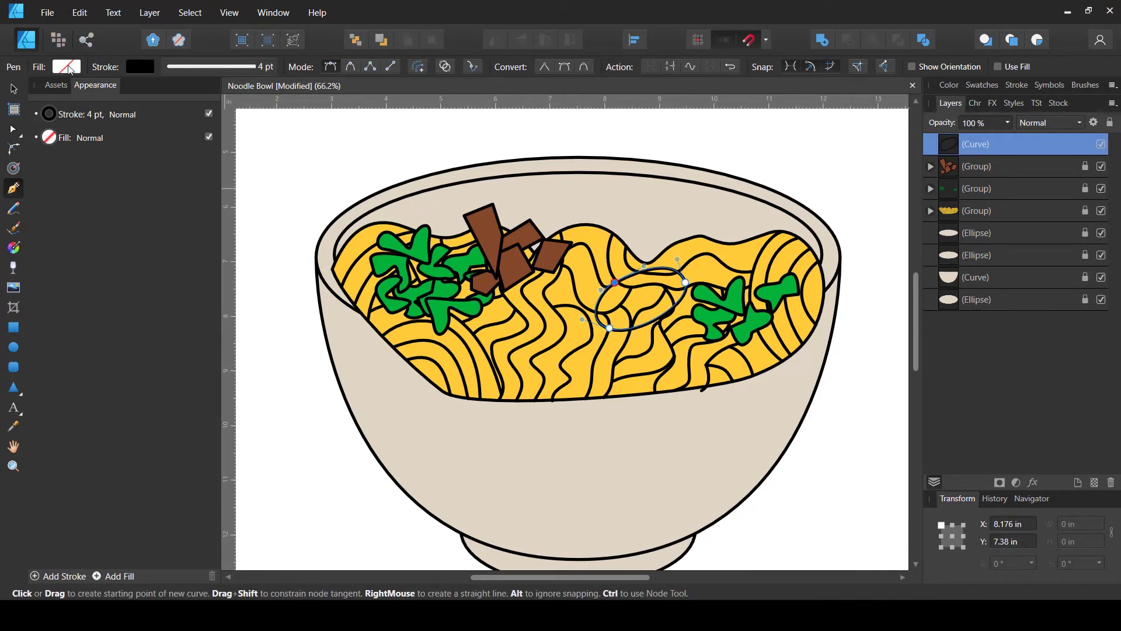
Step: Fill the egg oval with white and deselect it
click(69, 67)
click(229, 135)
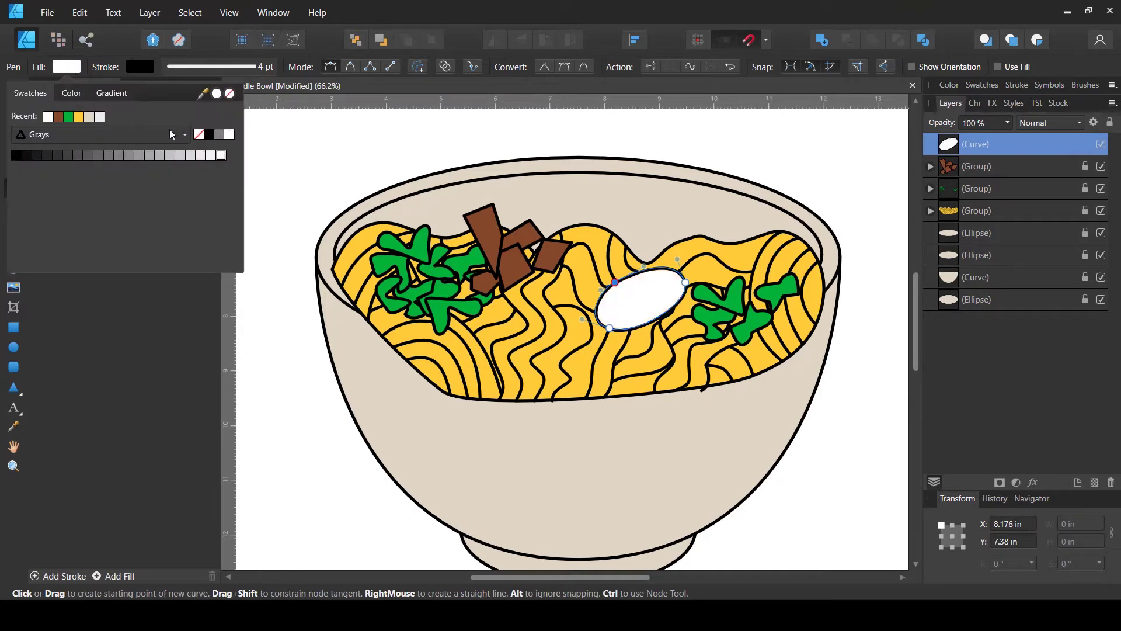
click(71, 94)
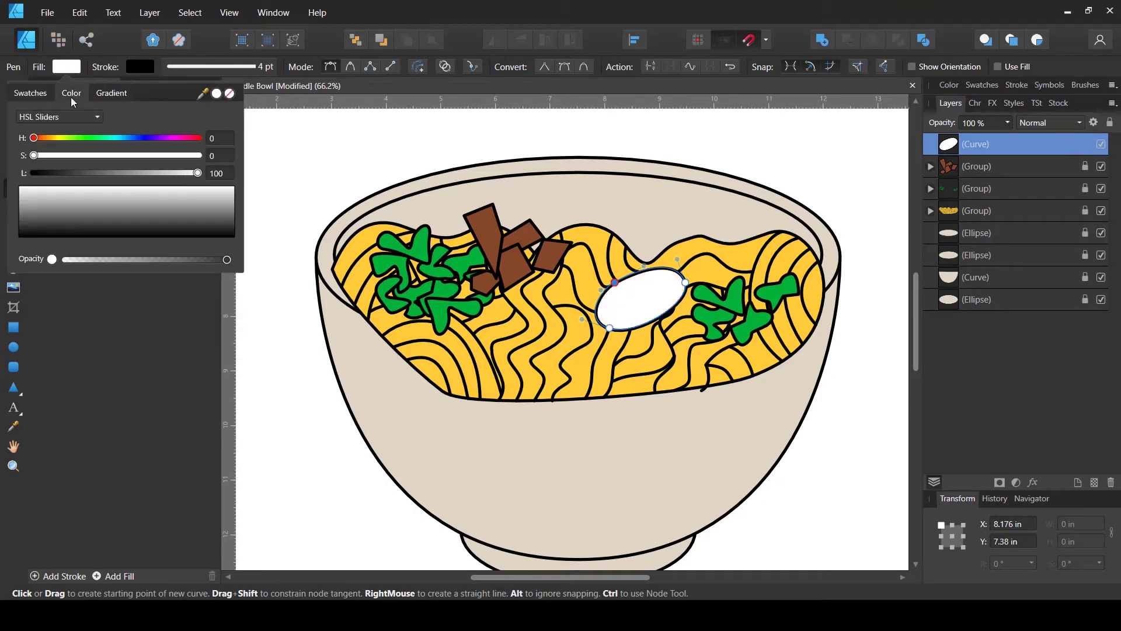
click(48, 93)
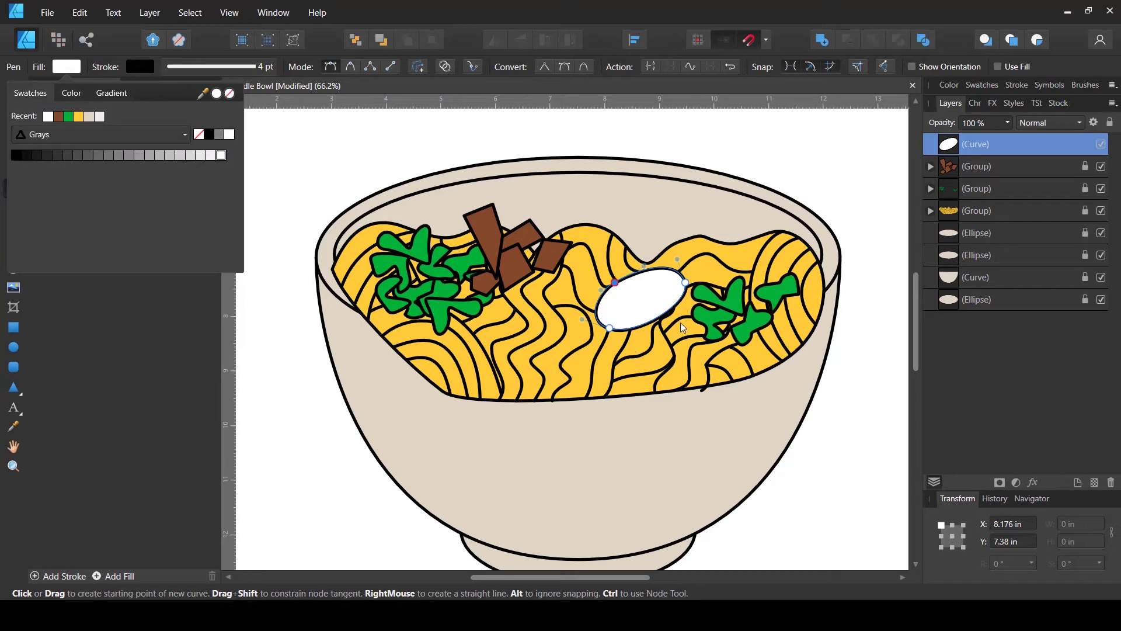
scroll(681, 322, up, 2)
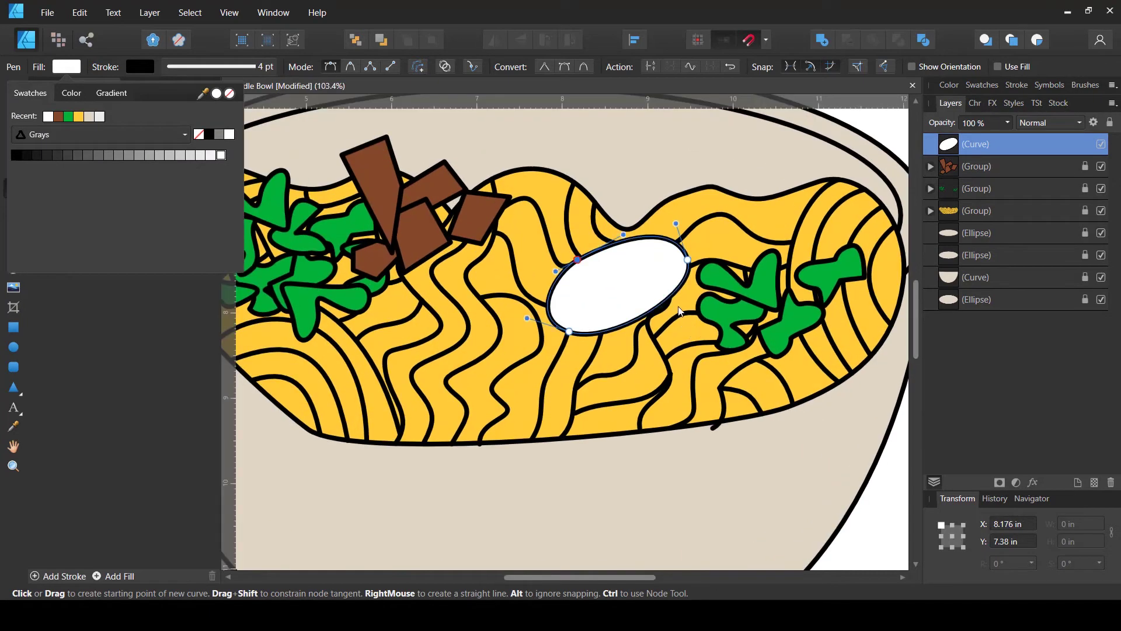
key(Escape)
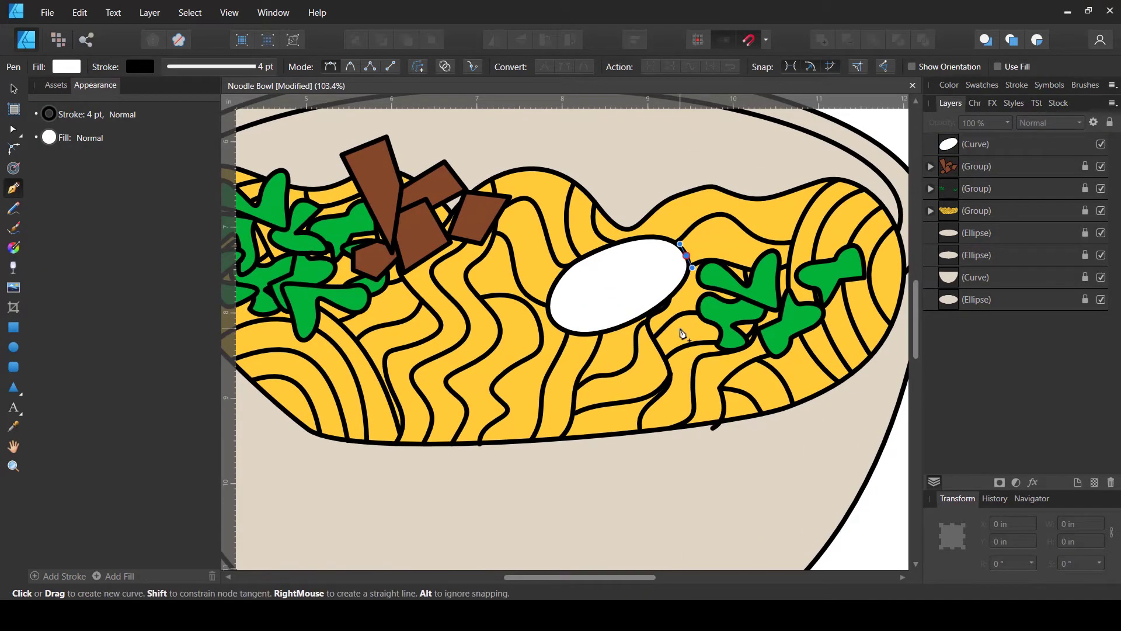
Step: Draw a closed curve bulging below the white egg oval as its underside and place it behind the oval in the layer order
drag(659, 329, 625, 359)
drag(552, 316, 591, 289)
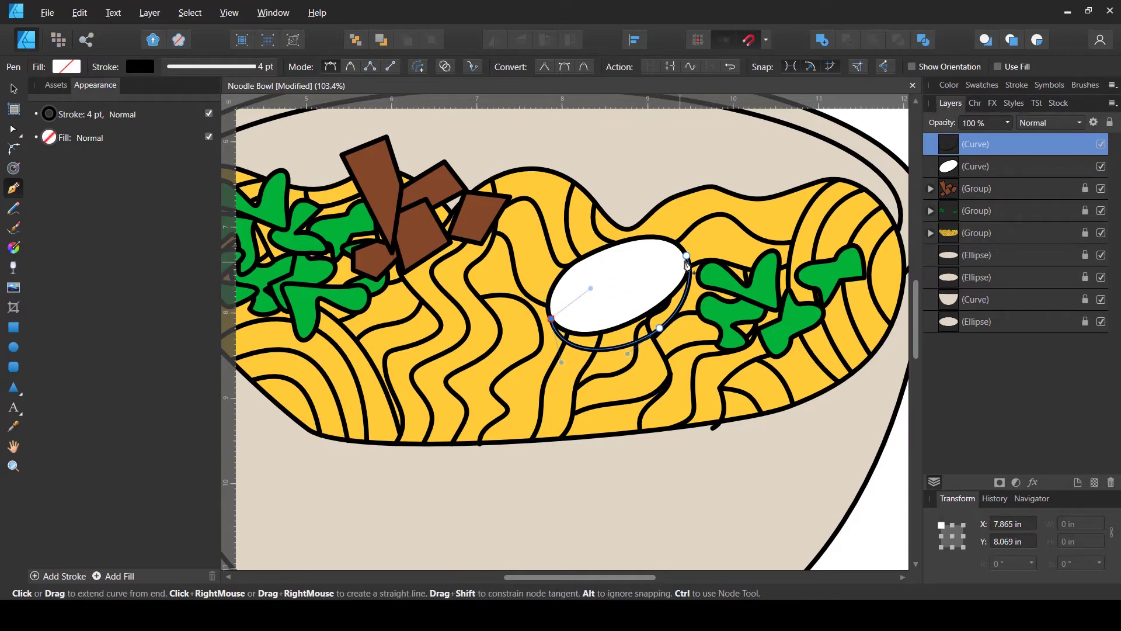
click(687, 257)
drag(958, 153, 958, 179)
Step: Fill the egg's underside with light gray at lightness 83 and deselect it
click(80, 66)
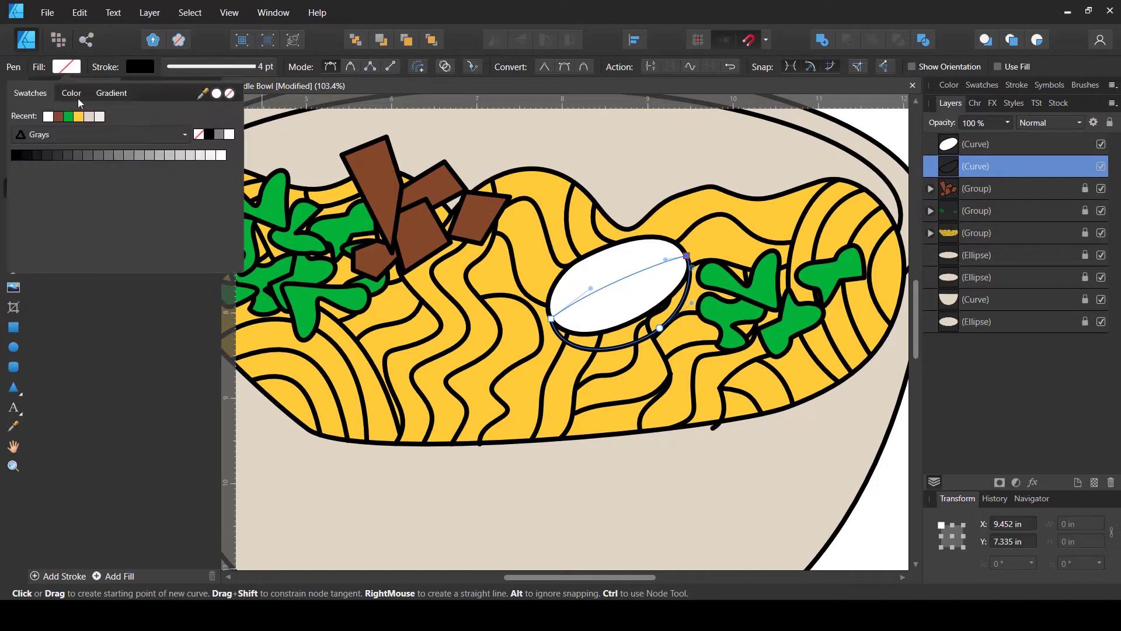
click(48, 117)
click(63, 93)
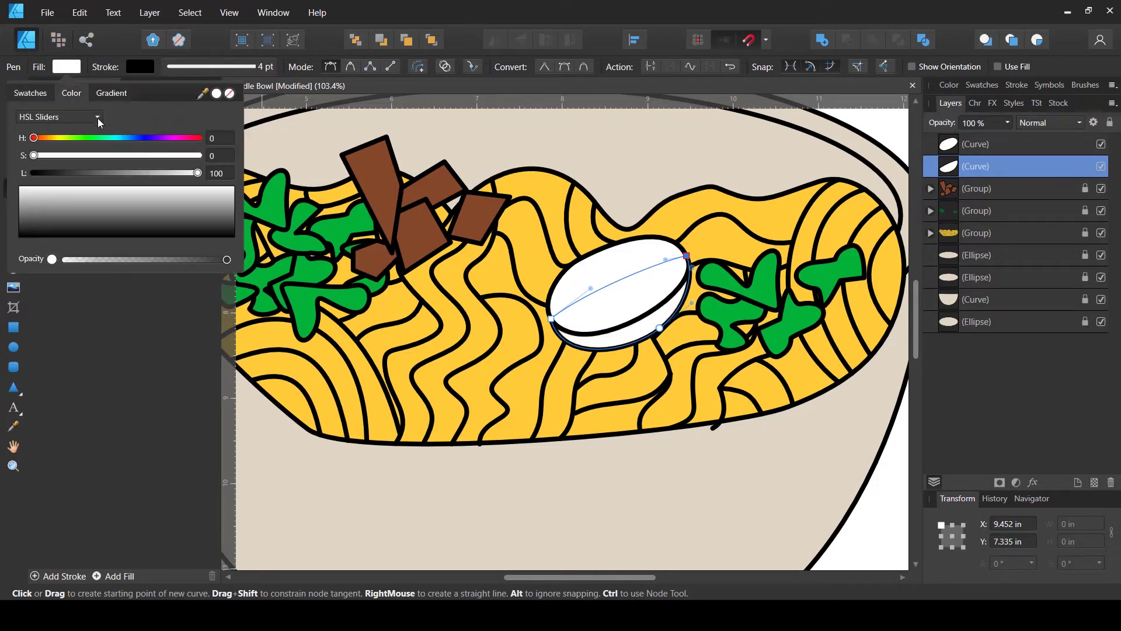
drag(191, 172, 170, 170)
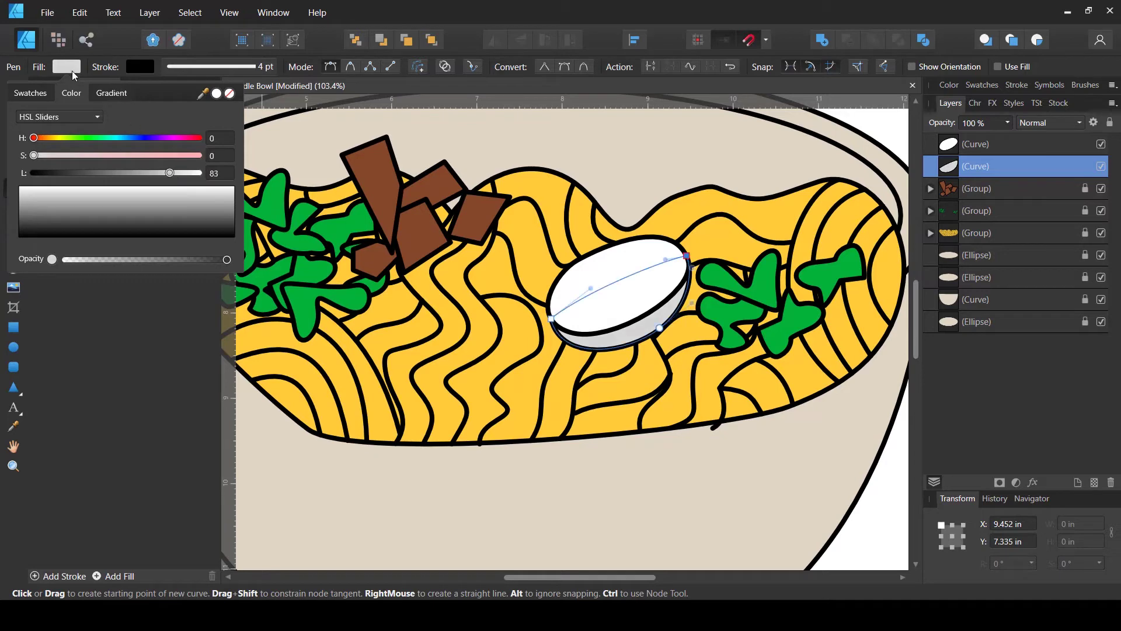
click(14, 89)
click(487, 353)
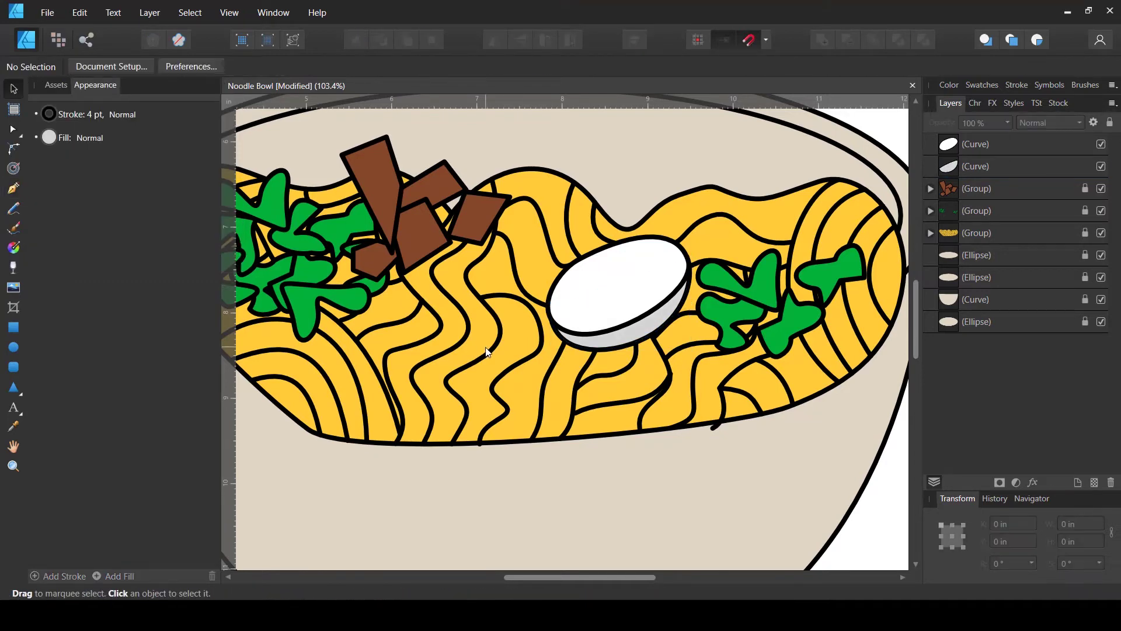
Step: Draw a small closed oval yolk inside the white of the egg and shift it slightly toward the egg's middle
key(p)
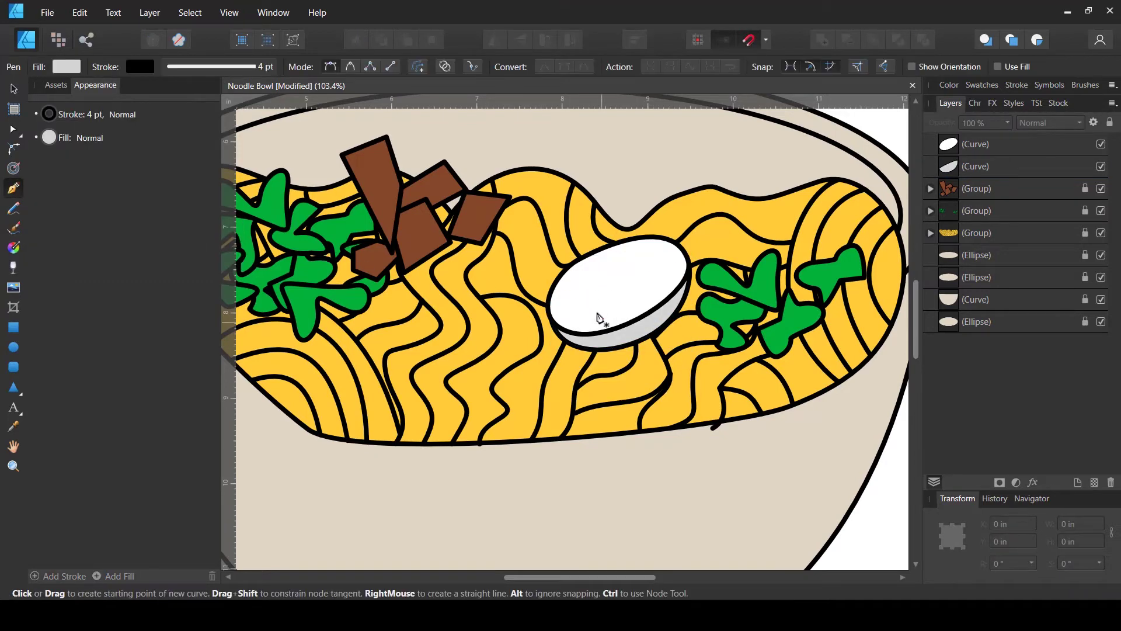
drag(585, 302, 574, 288)
drag(637, 273, 656, 289)
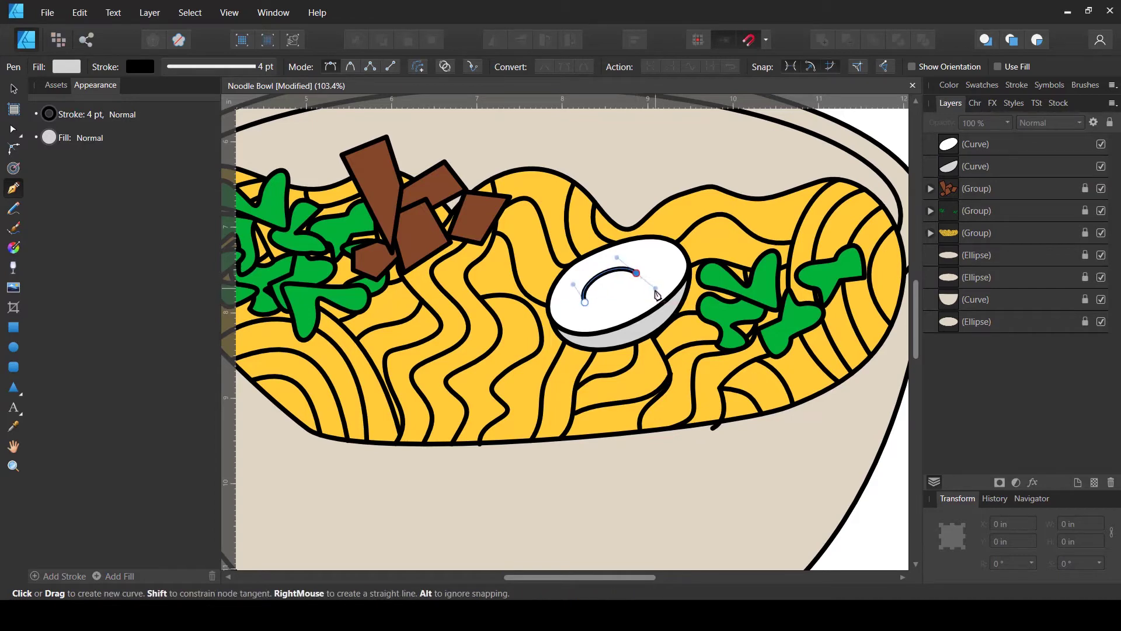
click(584, 303)
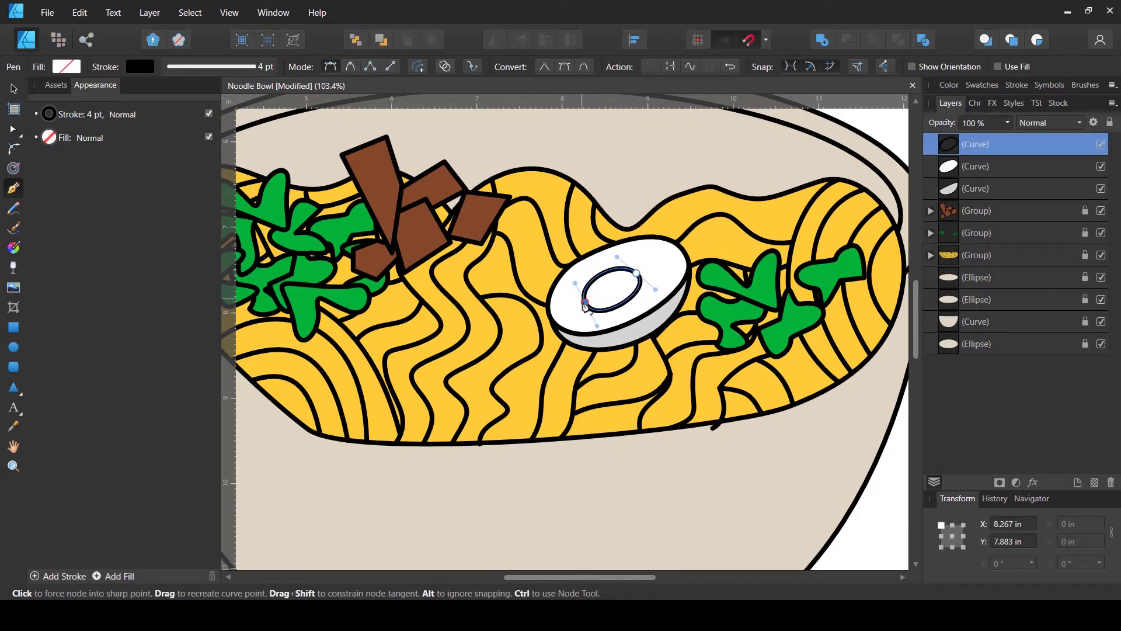
key(a)
drag(636, 273, 642, 272)
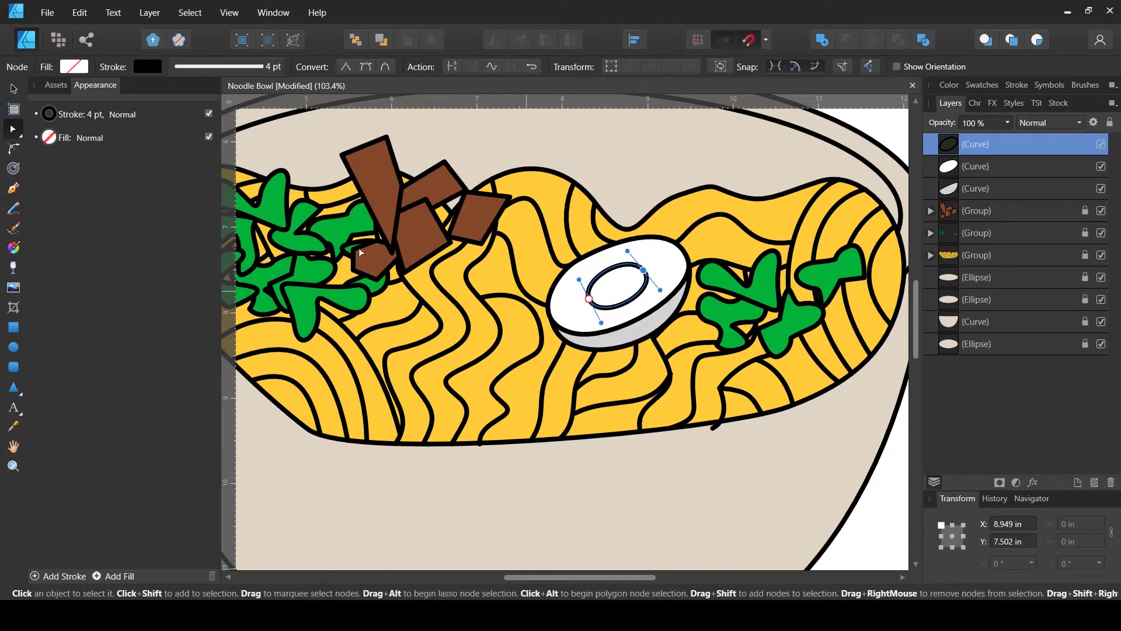
Step: Fill the yolk with the noodles' recently used yellow and deselect it
click(75, 68)
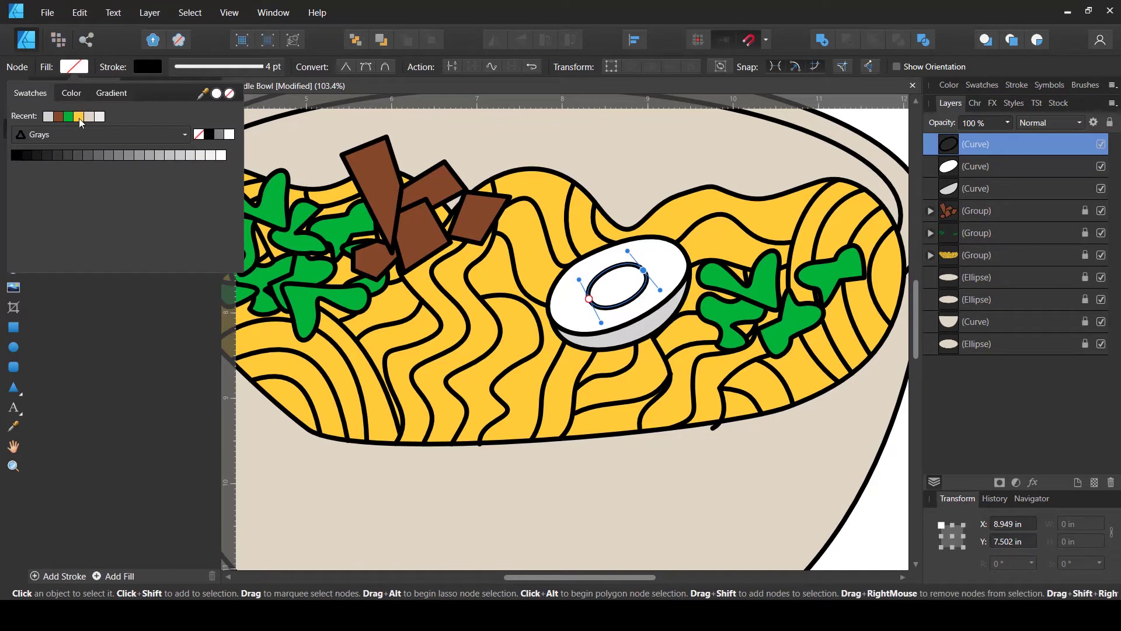
click(79, 117)
click(584, 342)
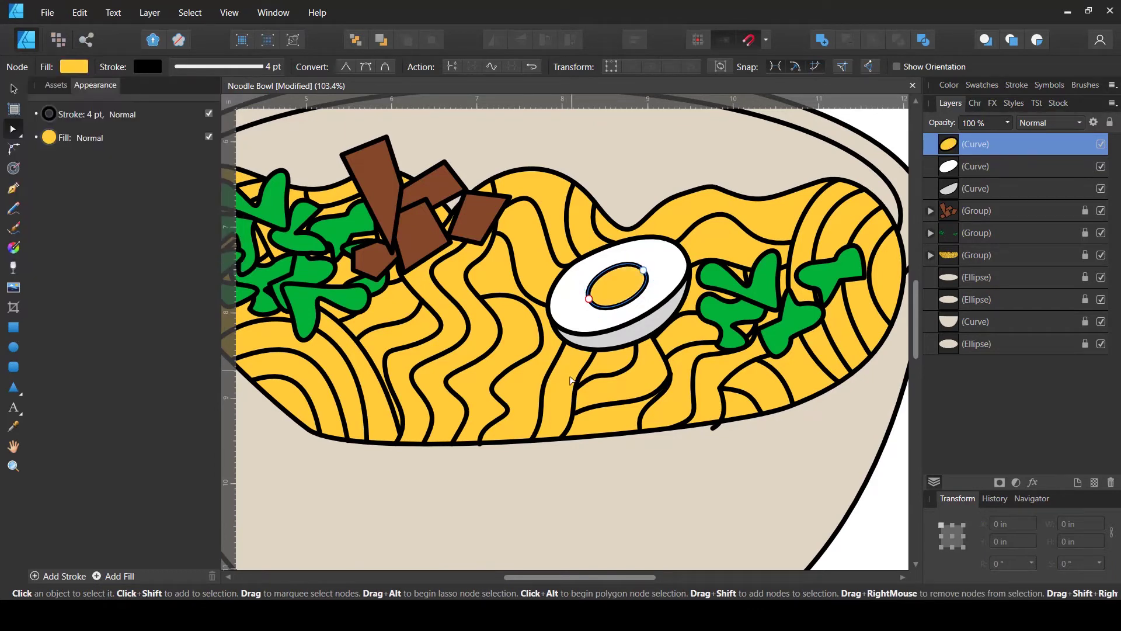
click(607, 380)
Step: Select all three parts of the egg half and group them
key(ctrl+0)
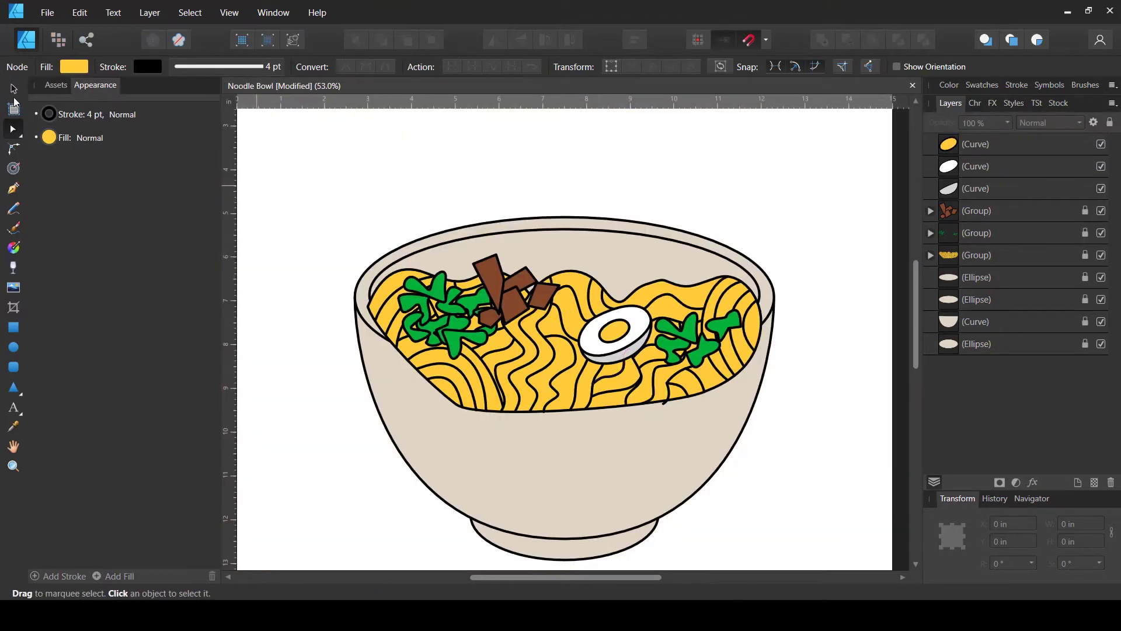
click(14, 90)
drag(578, 301, 689, 403)
key(ctrl+g)
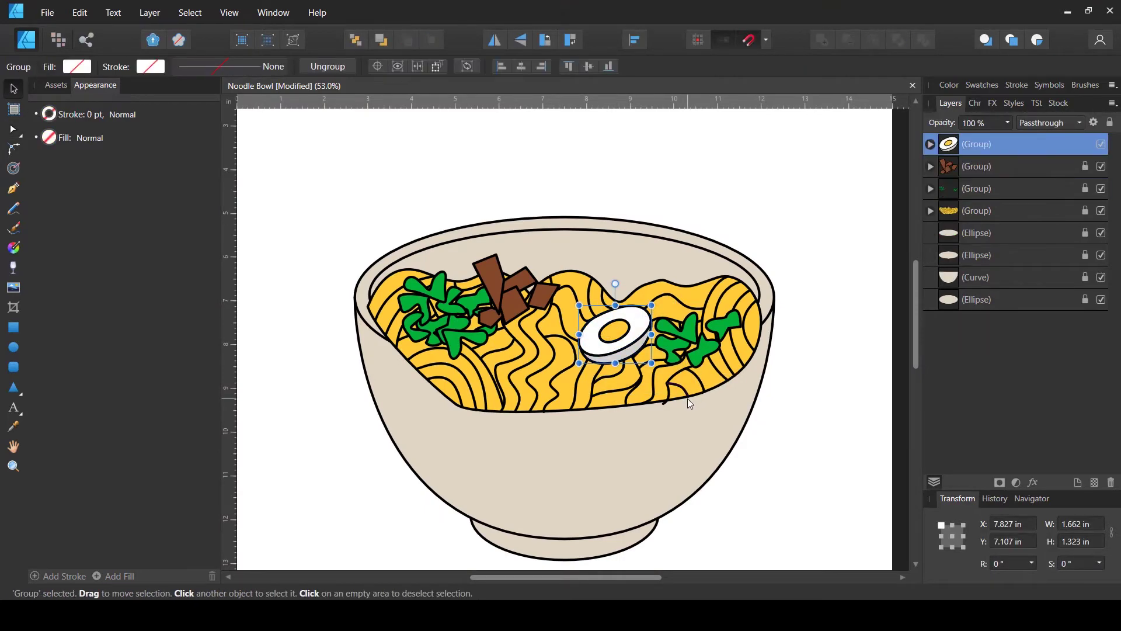
Step: Duplicate the egg group, move the copy over the left garnish cluster's lower edge and flip it horizontally
key(ctrl+j)
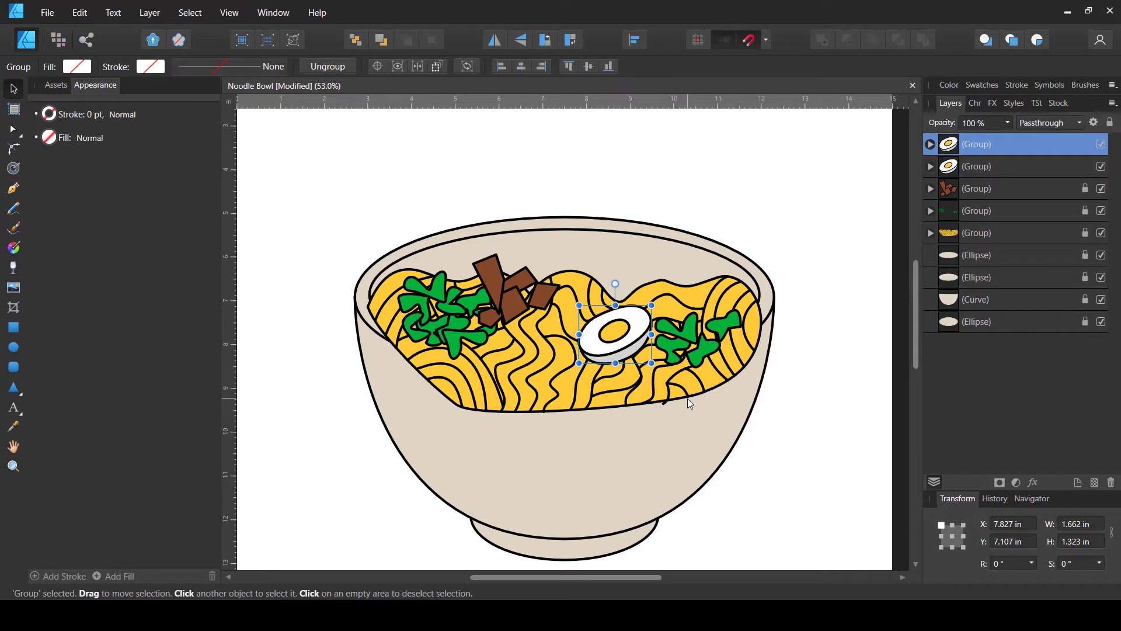
drag(639, 330, 496, 338)
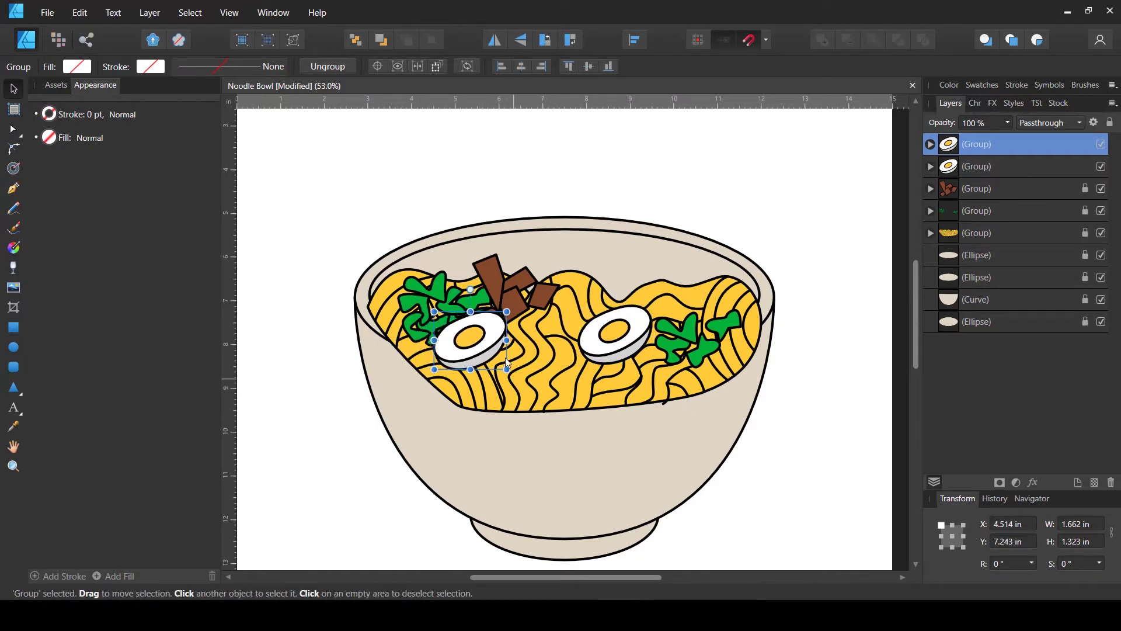
click(495, 41)
drag(477, 349, 489, 349)
Step: Enlarge both egg halves slightly and move them up, sizing the left one to about 1.85 by 1.48 in
click(634, 332)
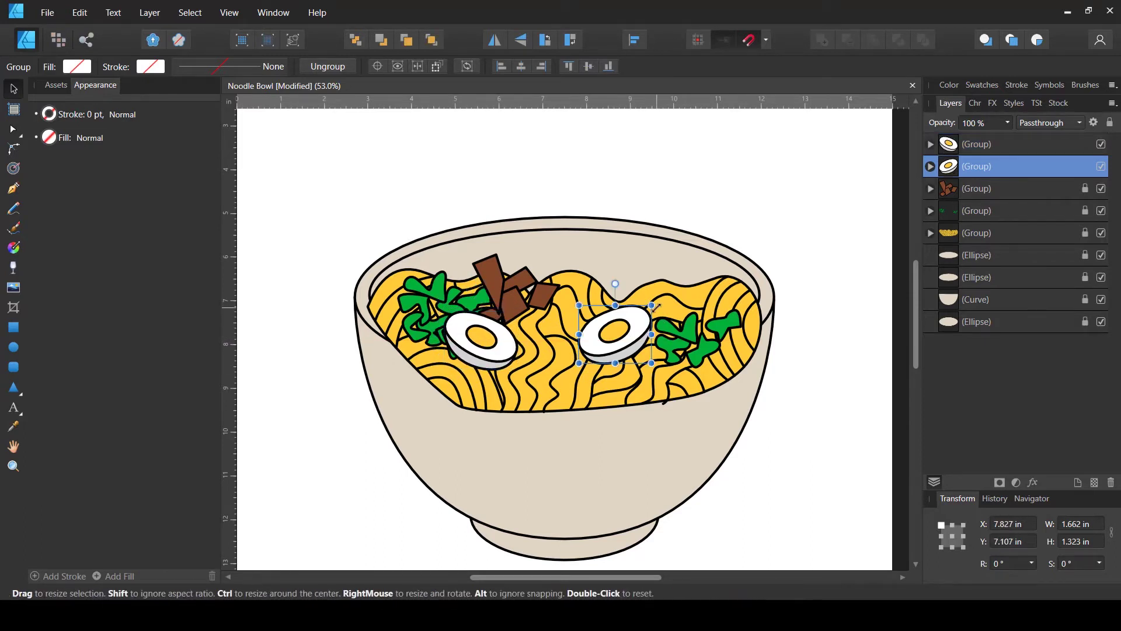
drag(662, 302, 668, 299)
drag(626, 345, 638, 330)
click(499, 352)
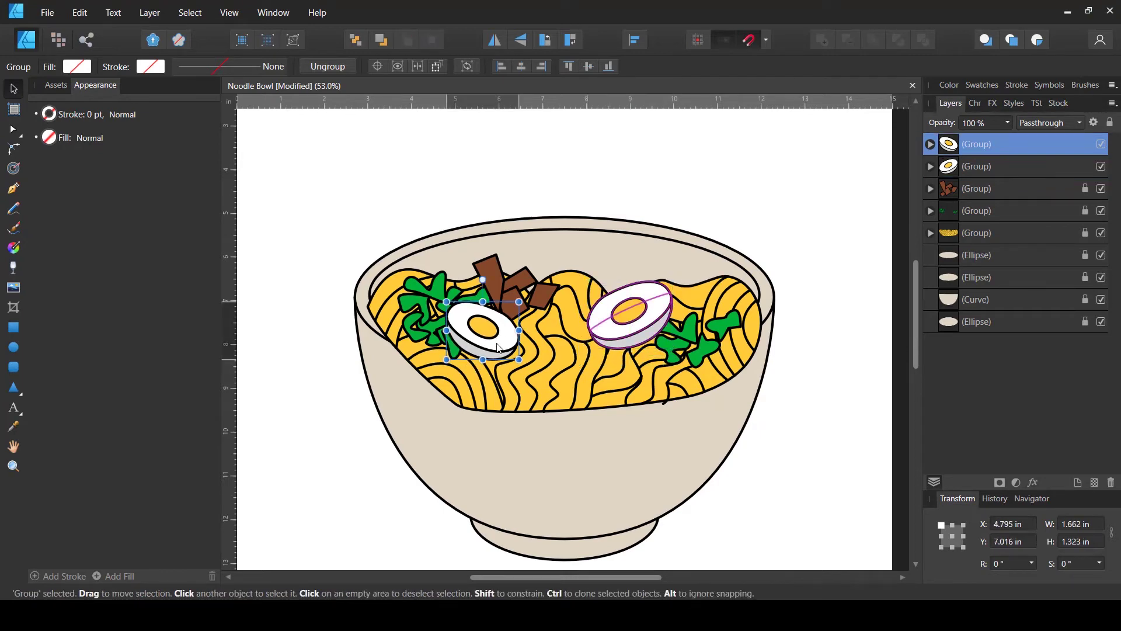
drag(518, 360, 530, 364)
click(732, 344)
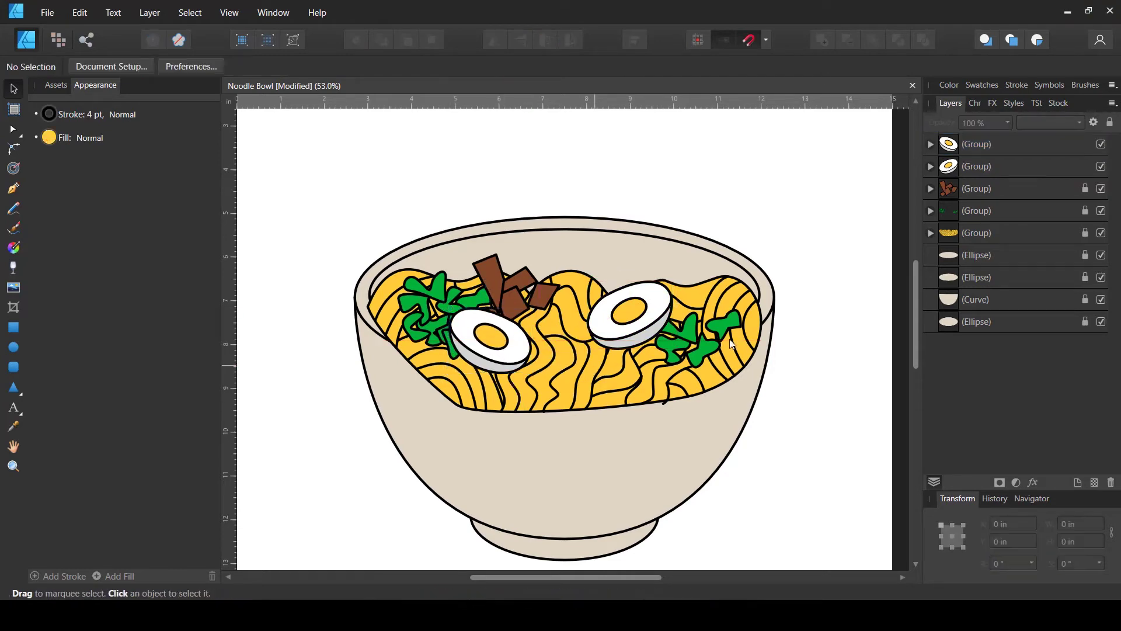
Step: Lock both egg groups and clear the selection
click(1082, 165)
click(1111, 123)
click(1085, 146)
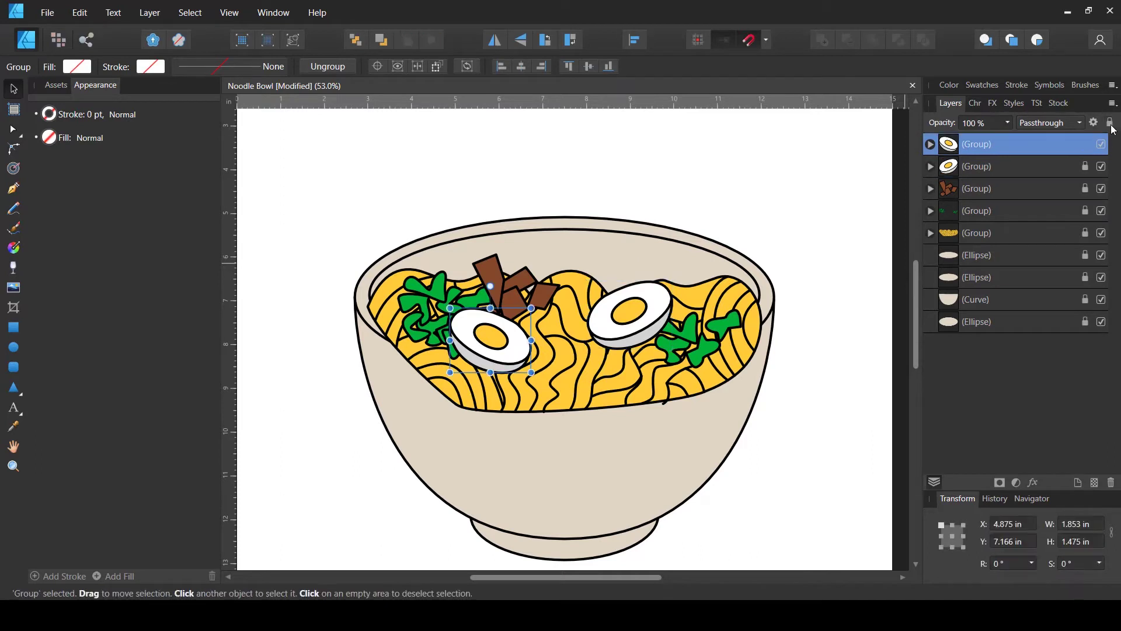
click(1111, 123)
click(733, 206)
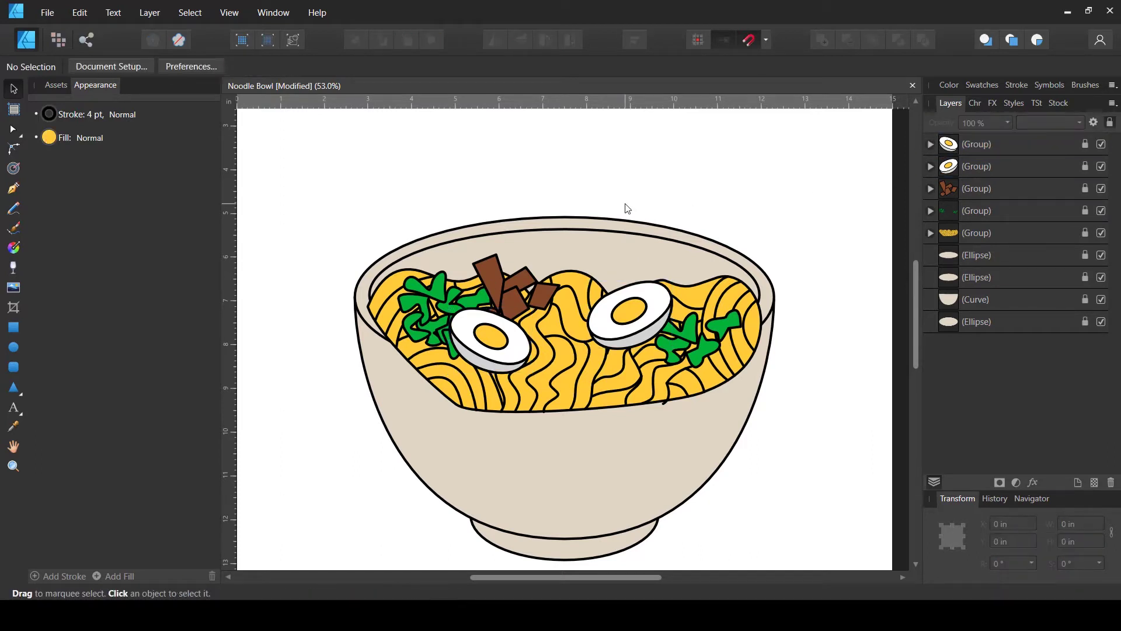
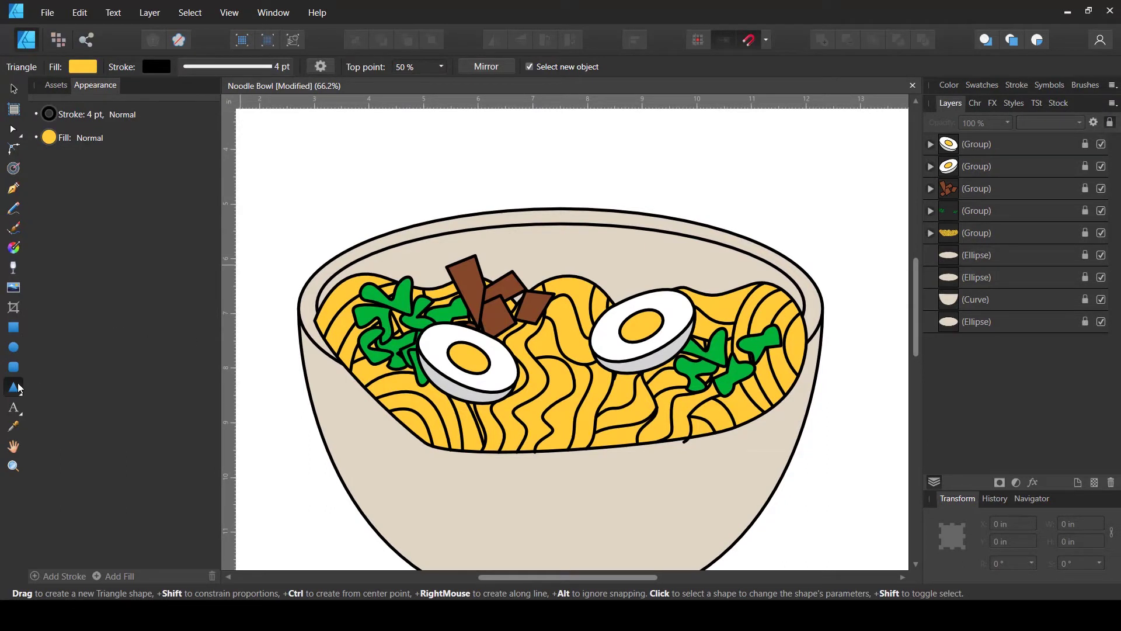
Step: Draw a five-pointed star about 2.66 by 2.66 in over the bowl's left rim with the Star Tool
click(18, 388)
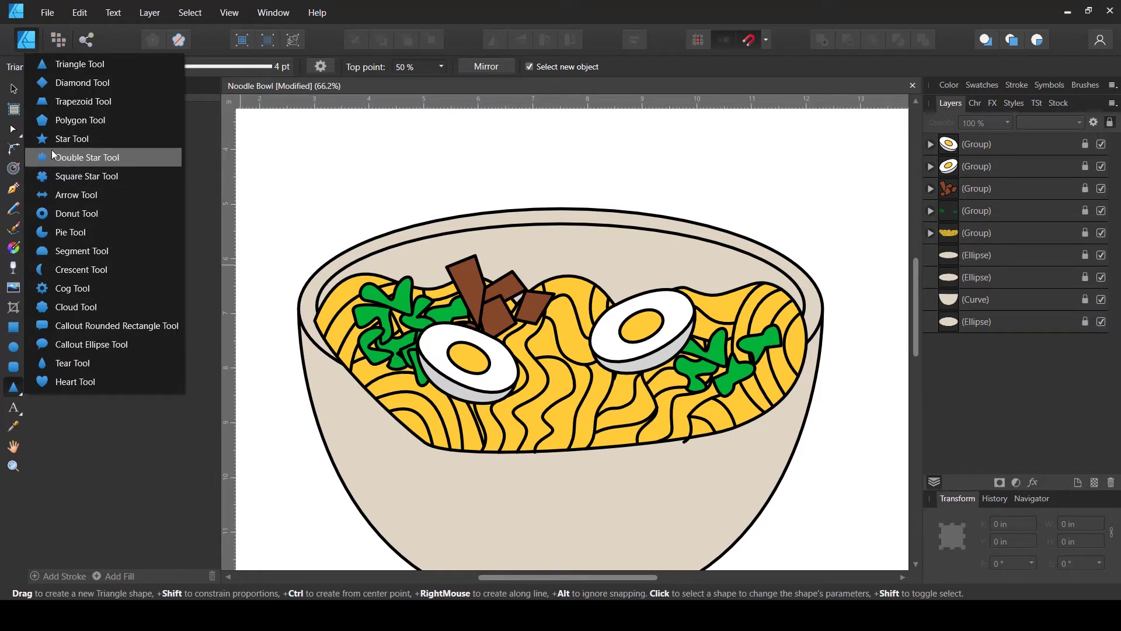
click(72, 139)
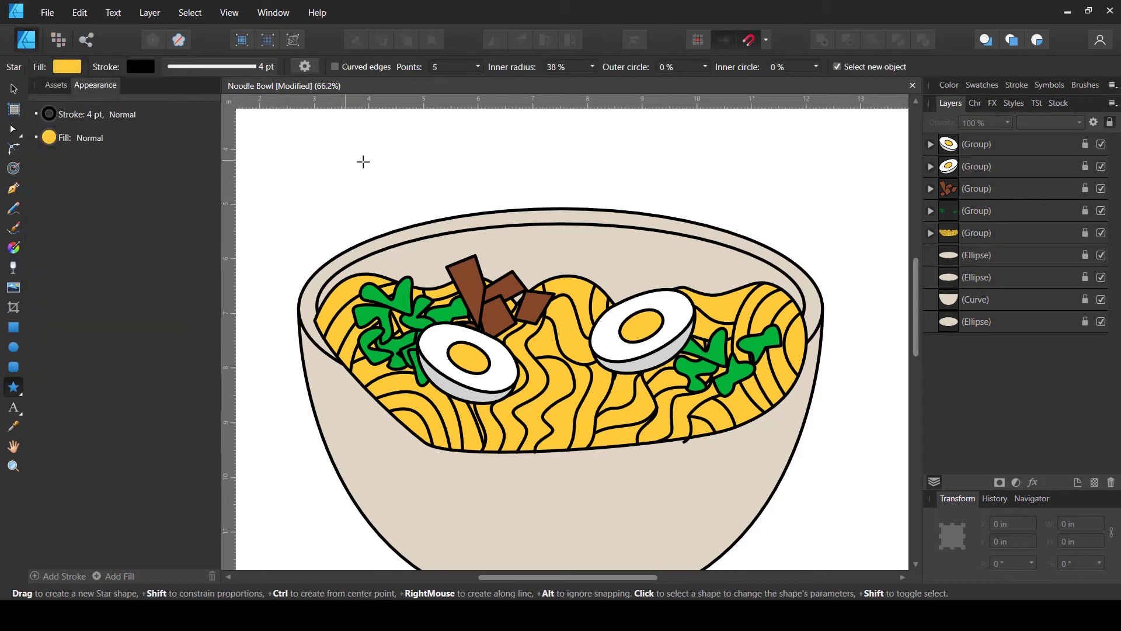
scroll(310, 163, up, 2)
drag(310, 162, 488, 341)
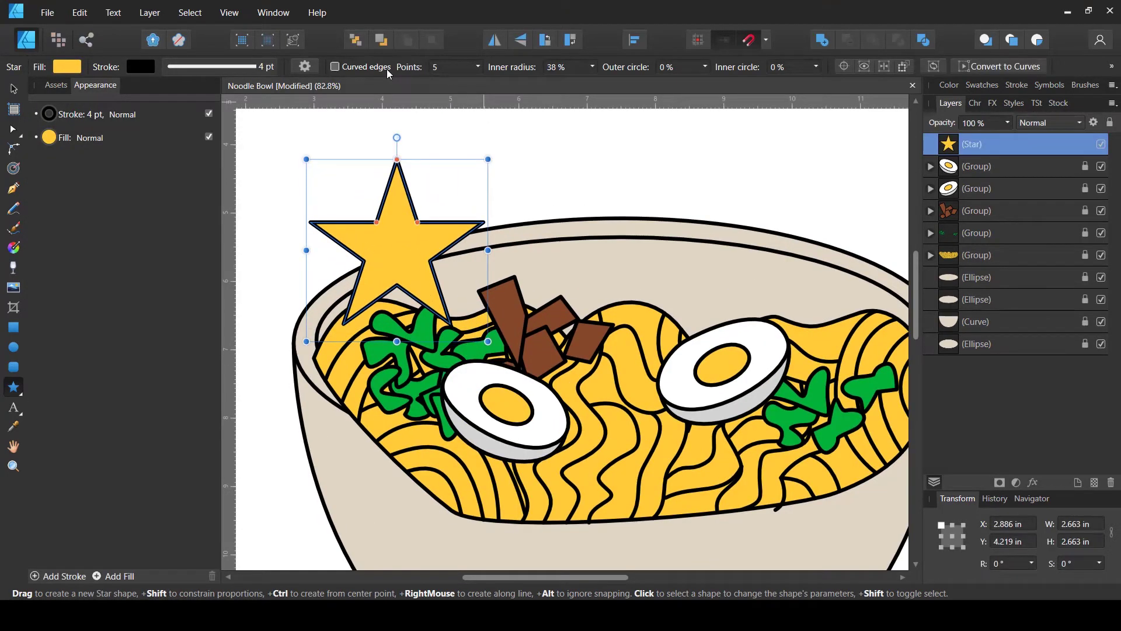
Step: Give the star curved edges, 12 points and an inner radius of 80%
click(363, 67)
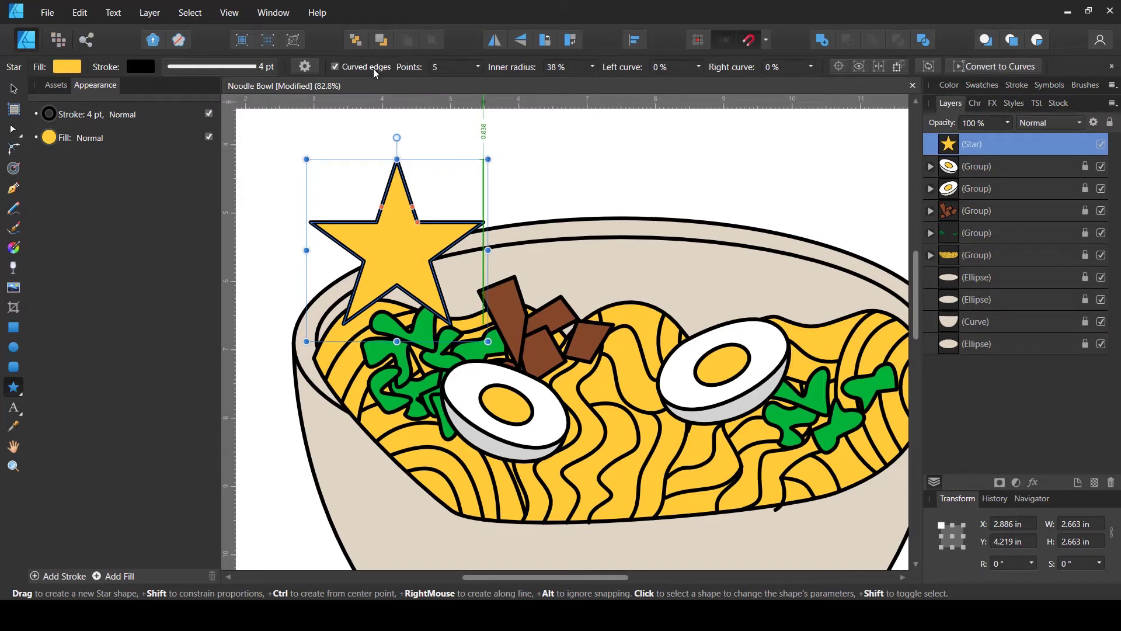
click(479, 68)
drag(482, 83, 498, 86)
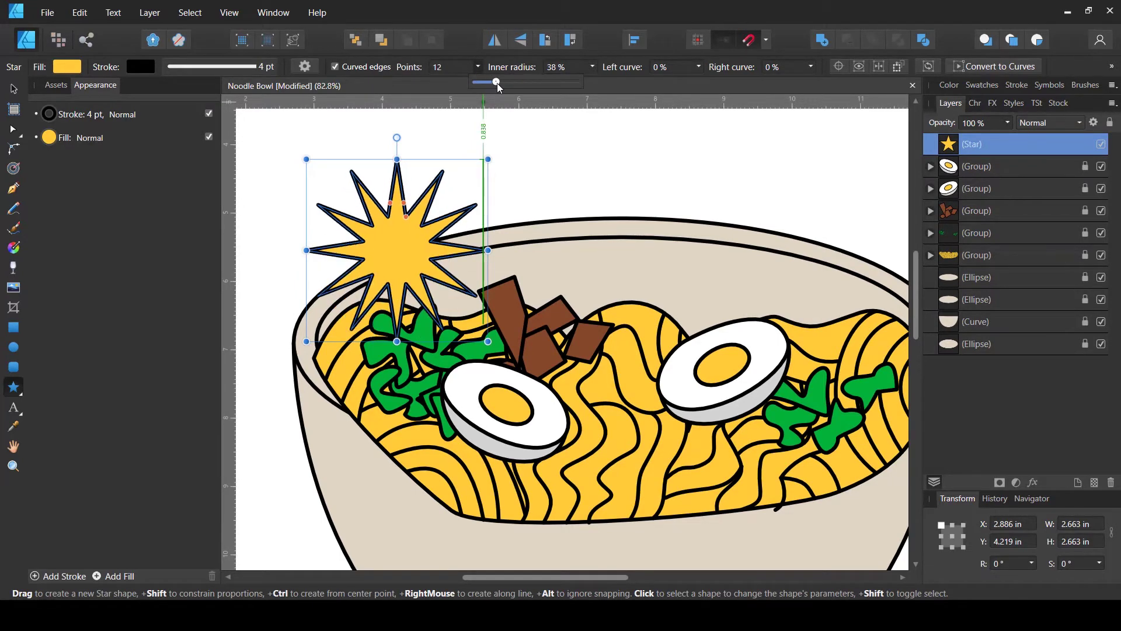
click(590, 66)
drag(595, 82, 639, 81)
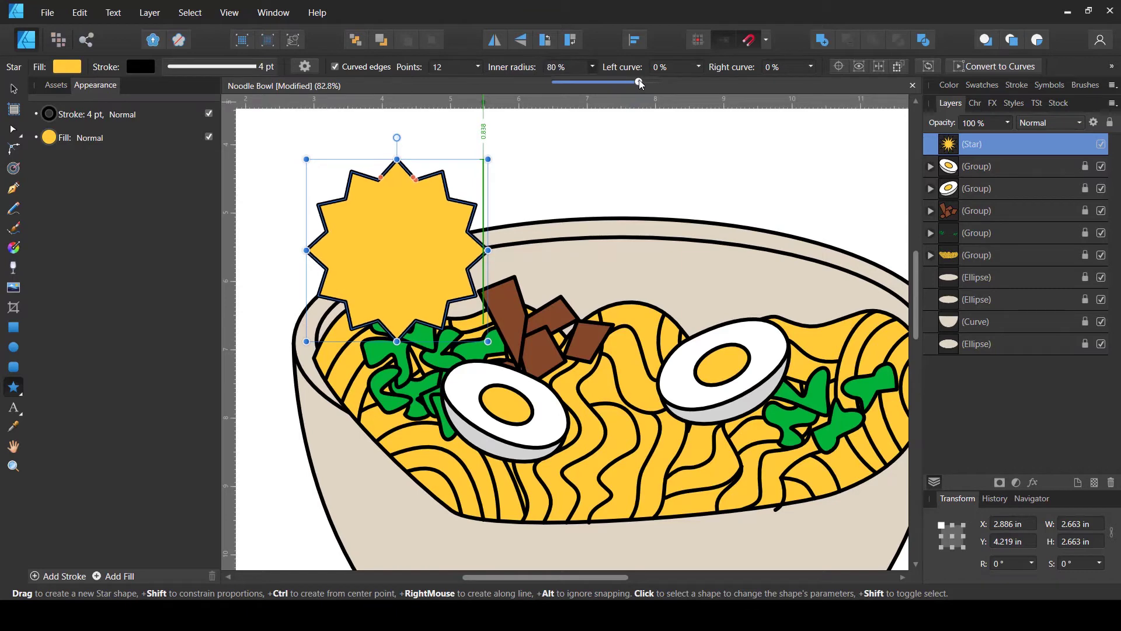
Step: Round the star's points with a left curve of 57% and a right curve of 55%
click(700, 66)
drag(650, 82, 728, 81)
click(812, 66)
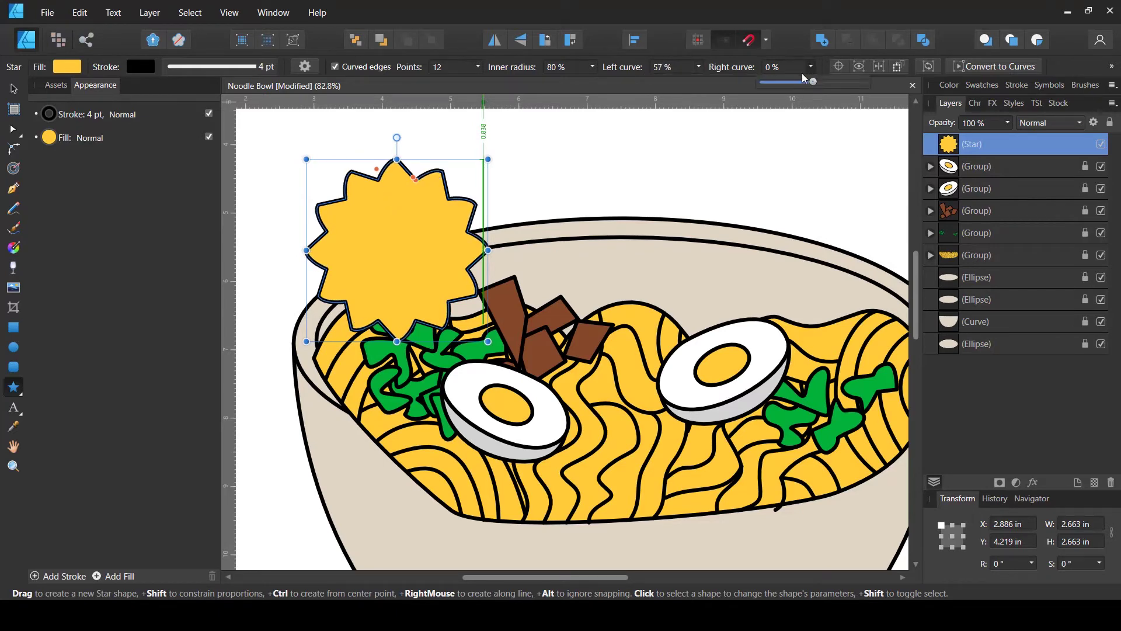
drag(814, 83, 843, 84)
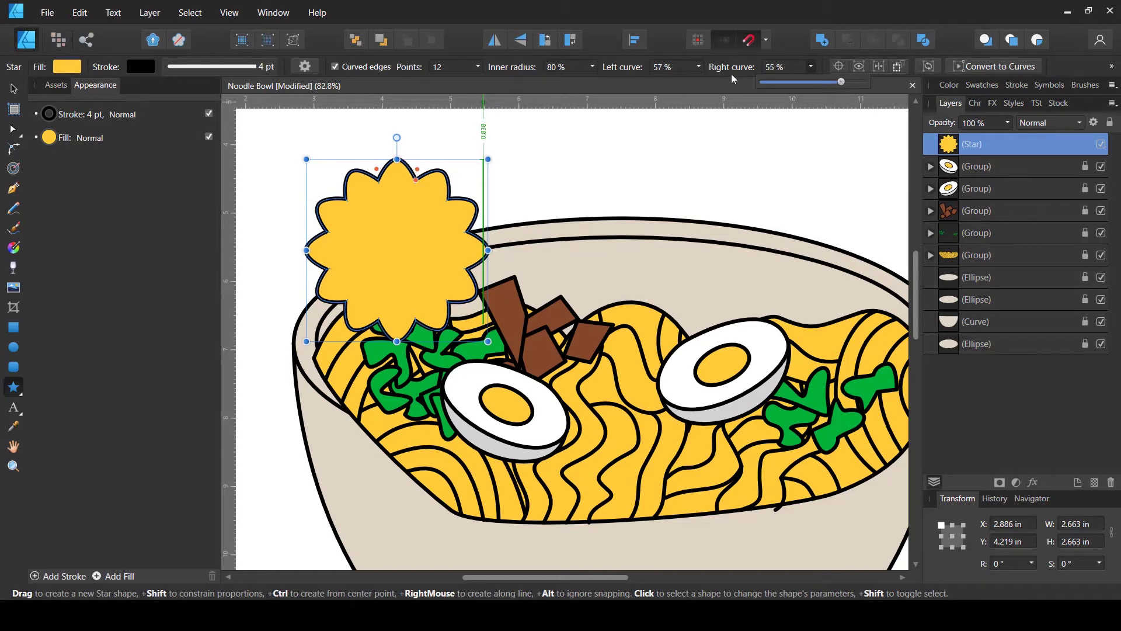
Step: Increase the star to 17 points and set its inner radius to 88%
click(478, 66)
drag(483, 82, 494, 86)
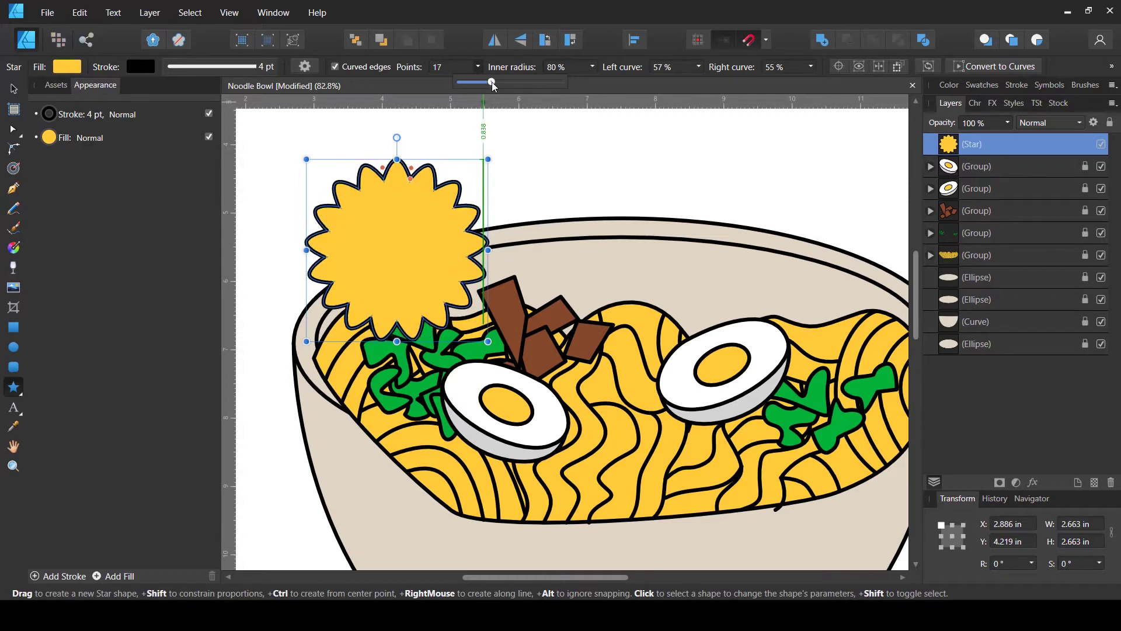
click(592, 66)
drag(596, 82, 603, 82)
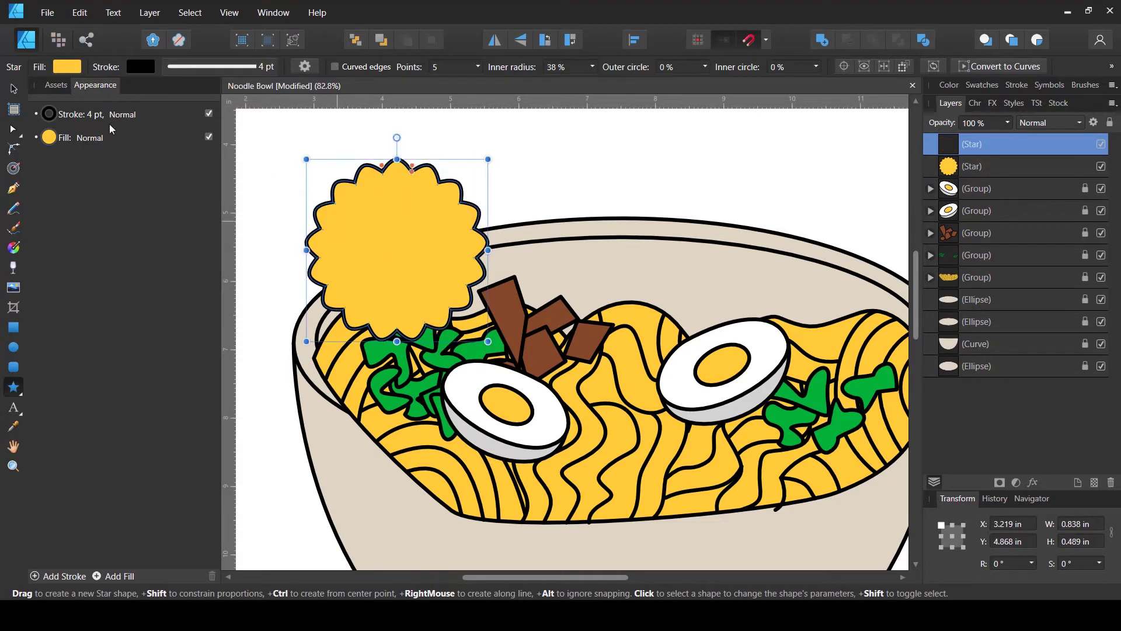
Step: Move the scalloped star off the bowl onto the blank page area above and left of the rim
click(14, 88)
scroll(573, 333, up, 2)
scroll(573, 333, left, 5)
drag(580, 359, 472, 285)
Step: Squash the scalloped shape slightly to an oval of about 2.64 by 2.35 in
drag(447, 337, 448, 313)
drag(539, 232, 537, 229)
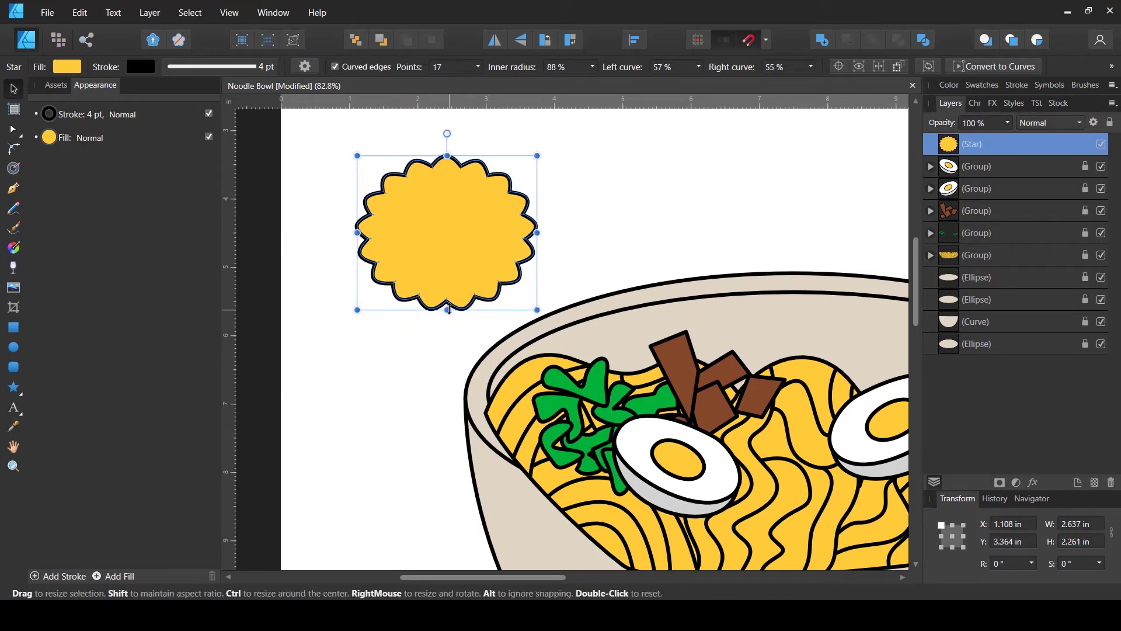
drag(448, 310, 456, 303)
scroll(460, 243, up, 2)
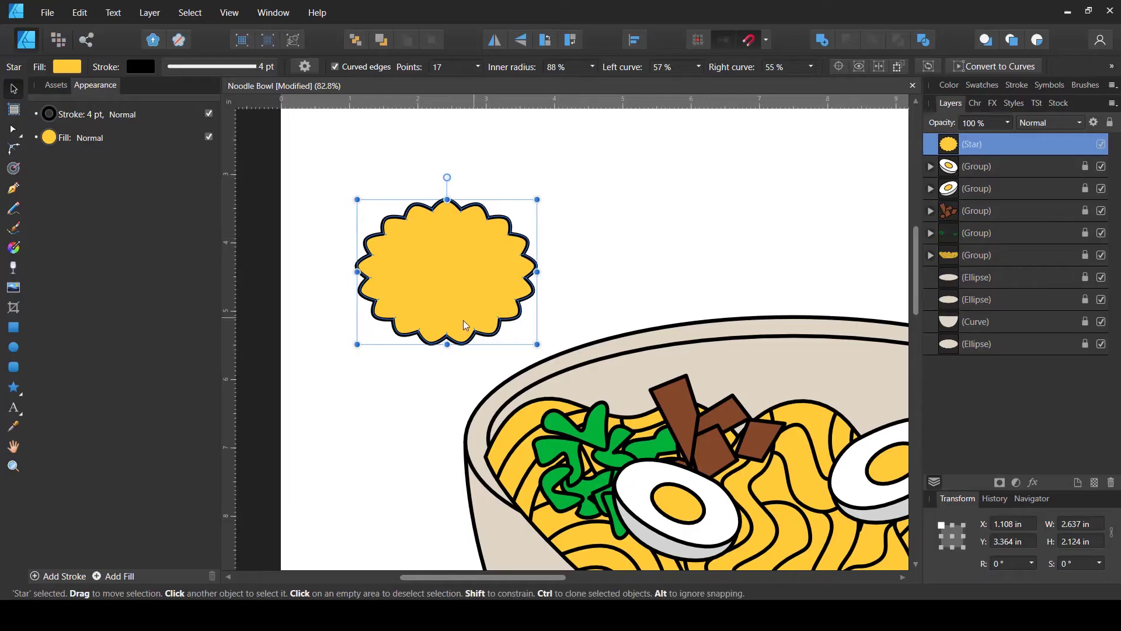
drag(446, 345, 447, 359)
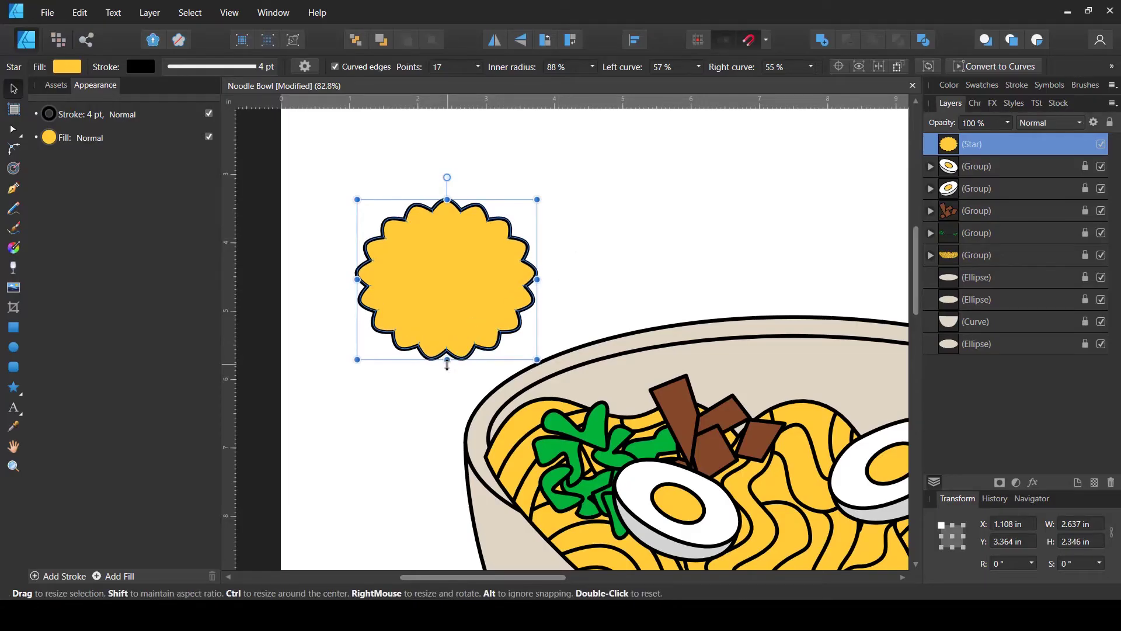
Step: Narrow the yellow scalloped star to about 2.51 in wide, with 14 points and a 90% inner radius
drag(536, 279, 532, 280)
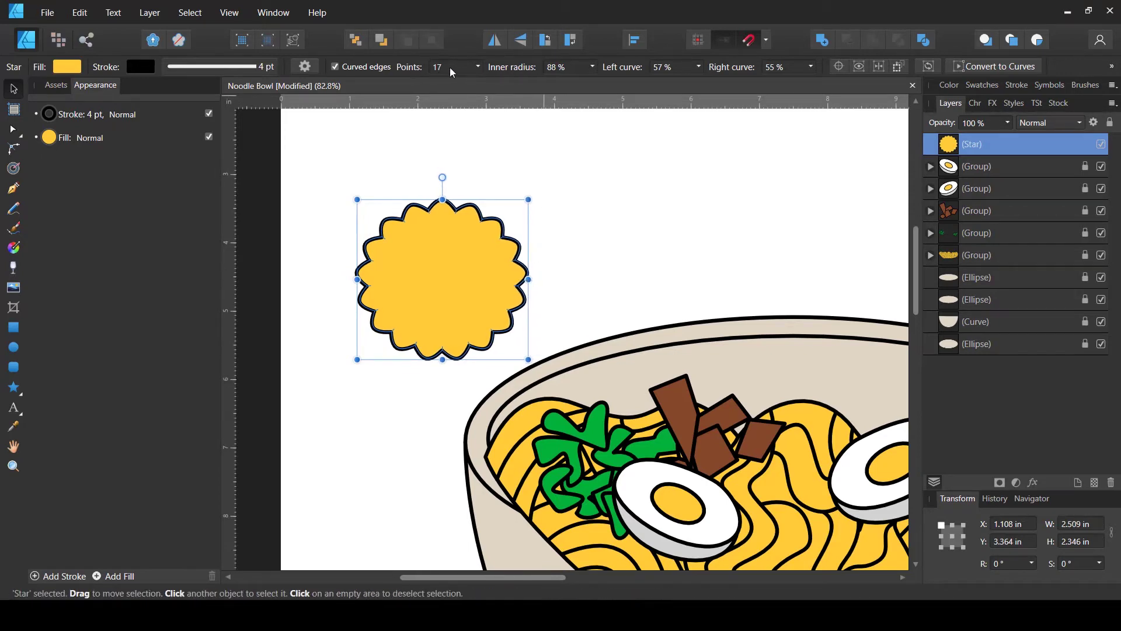
click(478, 67)
drag(480, 83, 475, 82)
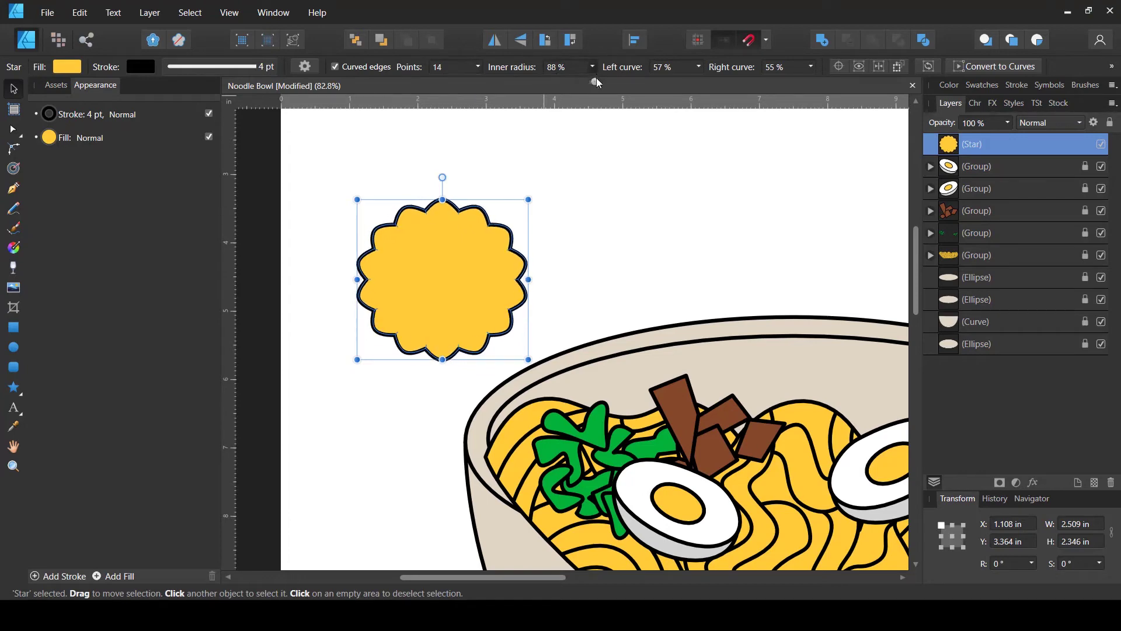
drag(598, 82, 597, 81)
click(566, 165)
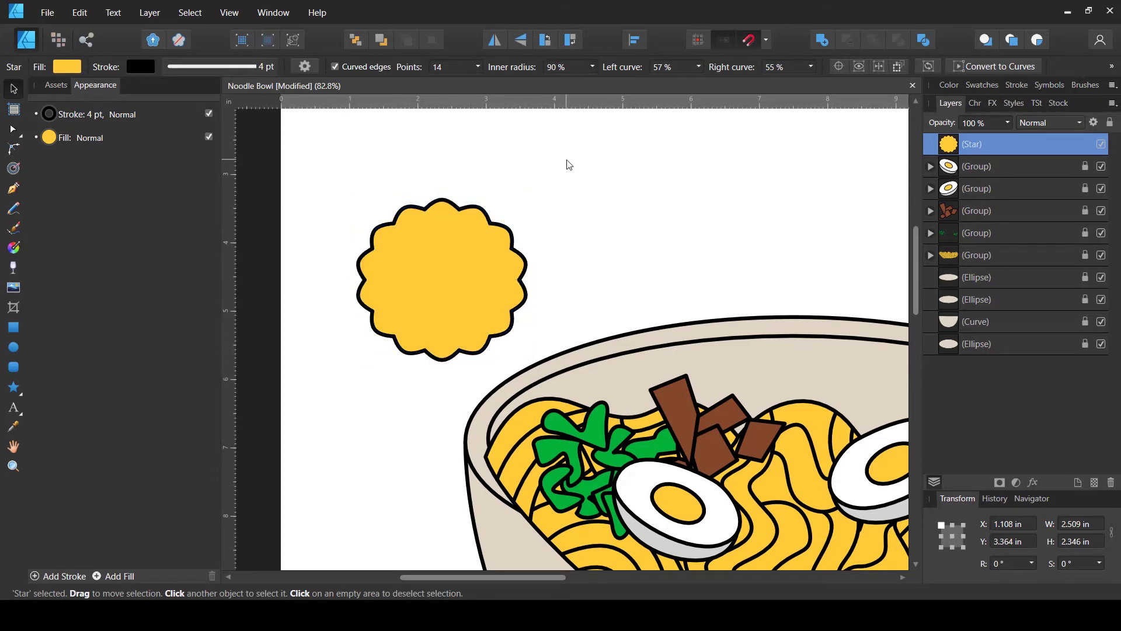
Step: Fill the scalloped star with white at lightness 100 and shrink it to about 1.67 by 1.56 in
click(459, 288)
click(68, 66)
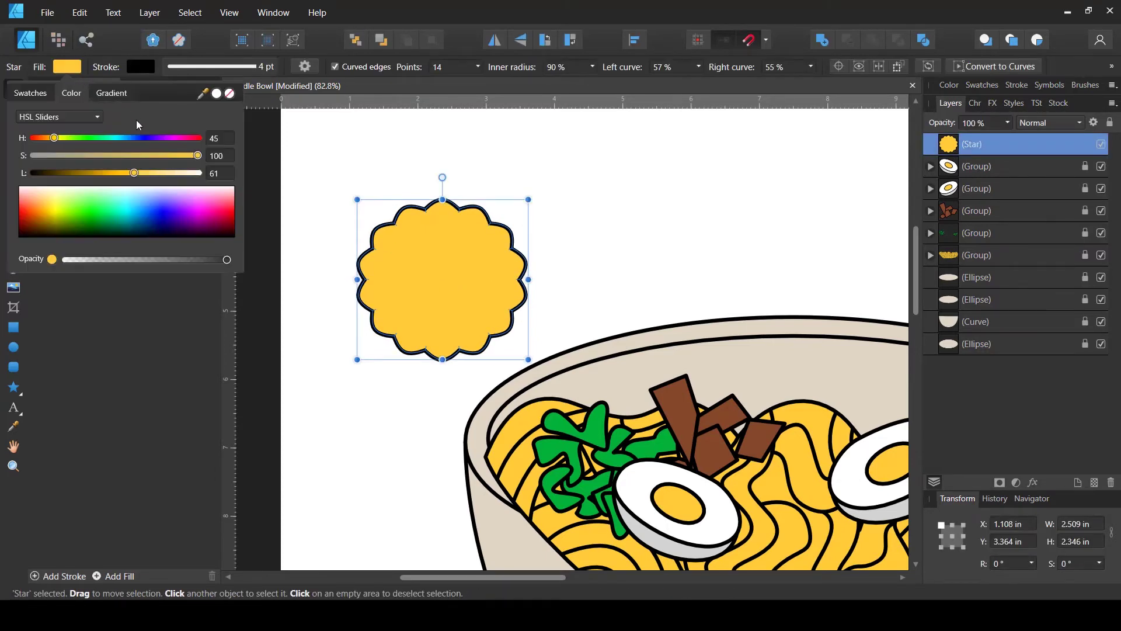
drag(155, 181, 257, 173)
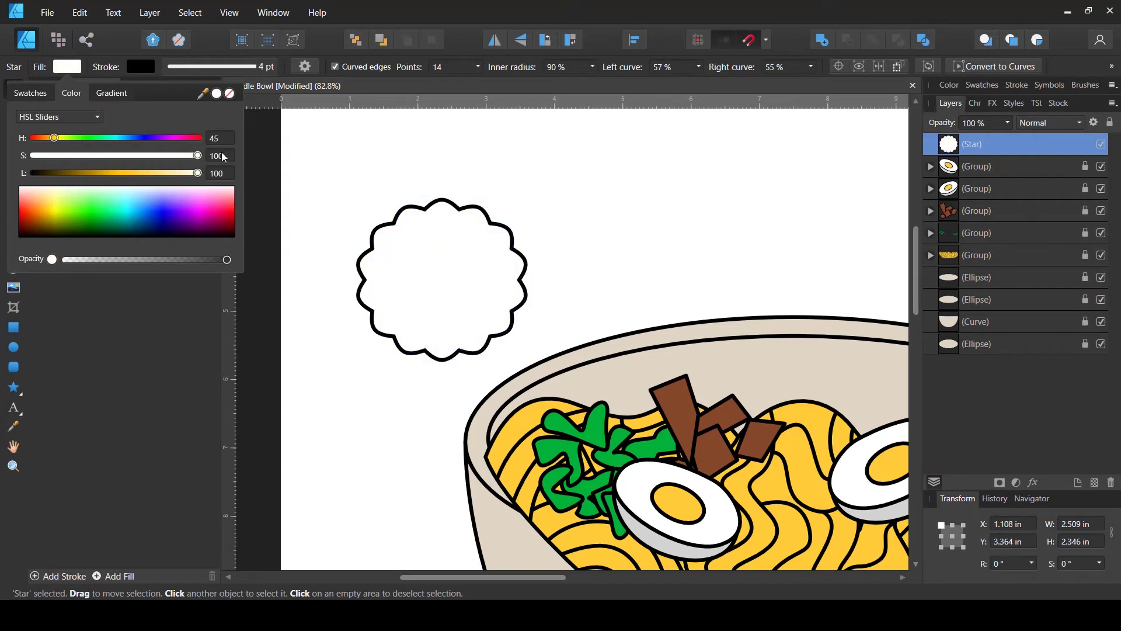
drag(529, 359, 461, 295)
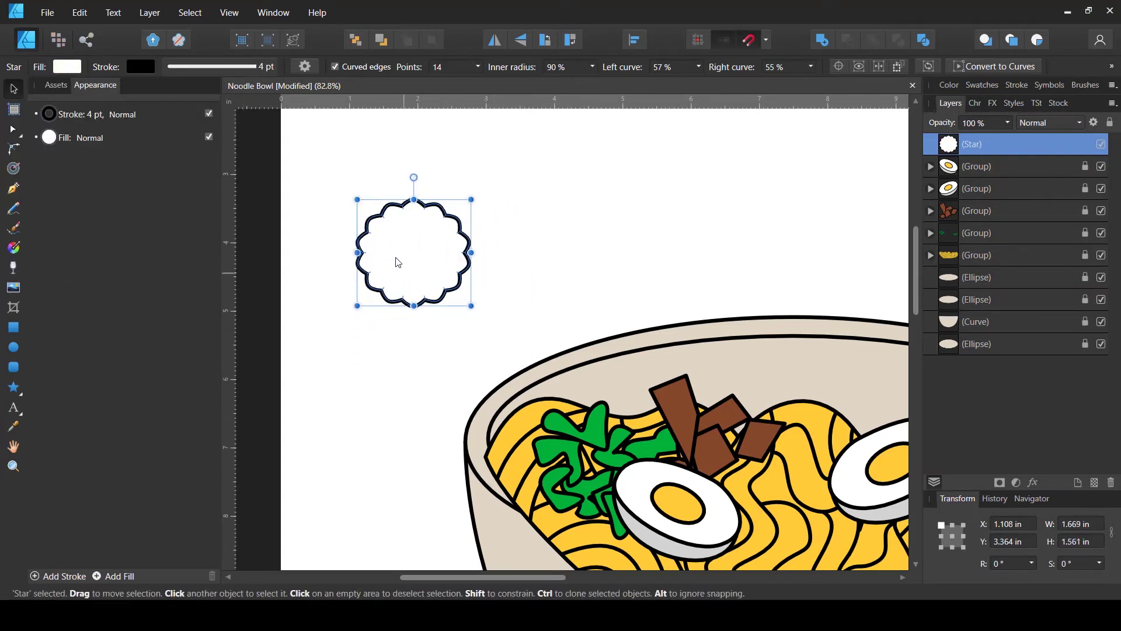
scroll(399, 254, up, 1)
click(490, 231)
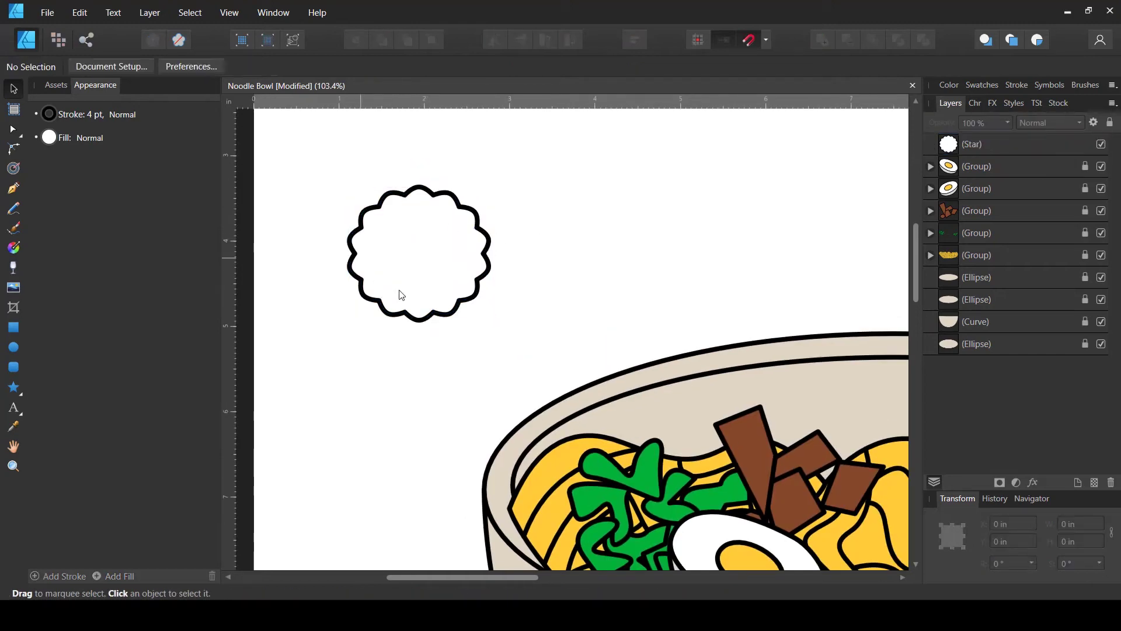
Step: Draw a closed, tapering swirl inside the white star with the Pen tool
click(15, 192)
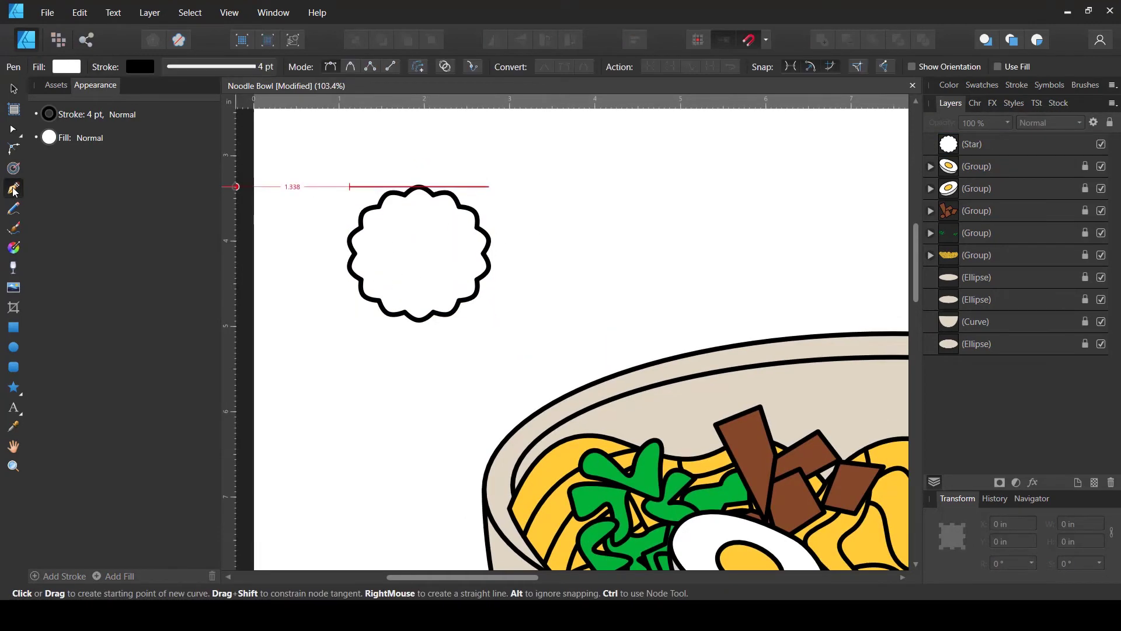
scroll(514, 263, up, 1)
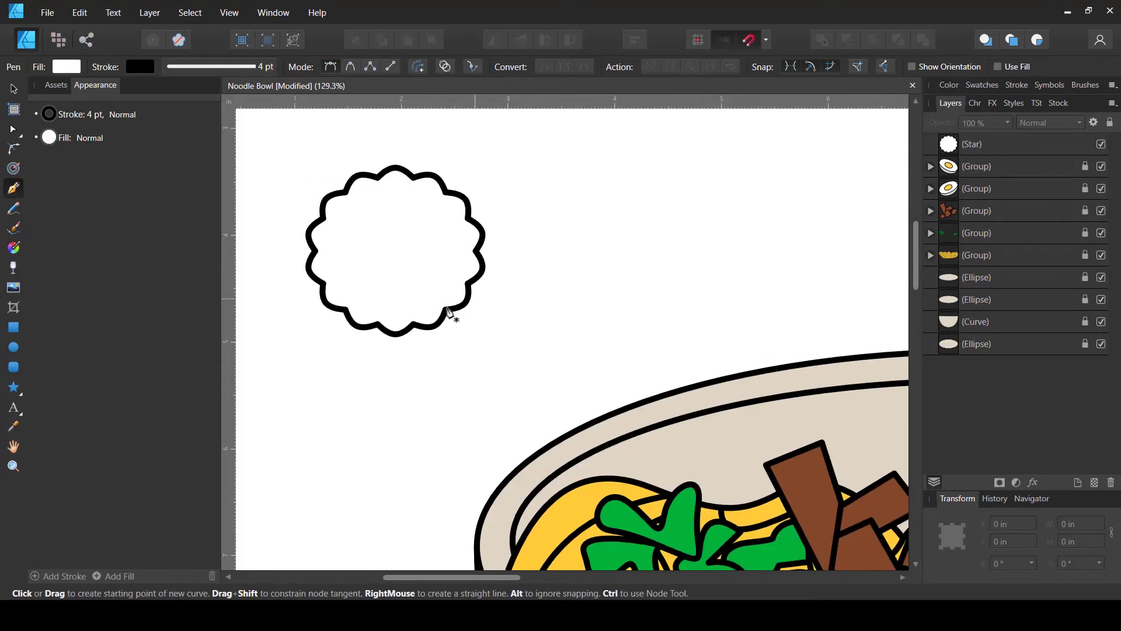
drag(378, 291, 423, 296)
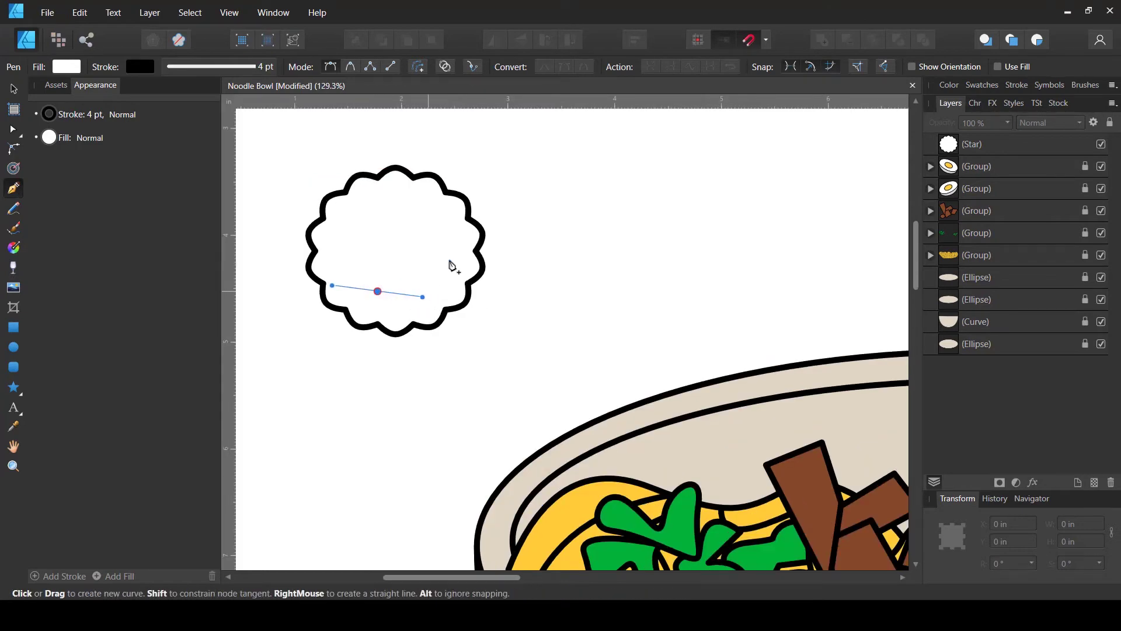
drag(433, 218, 405, 178)
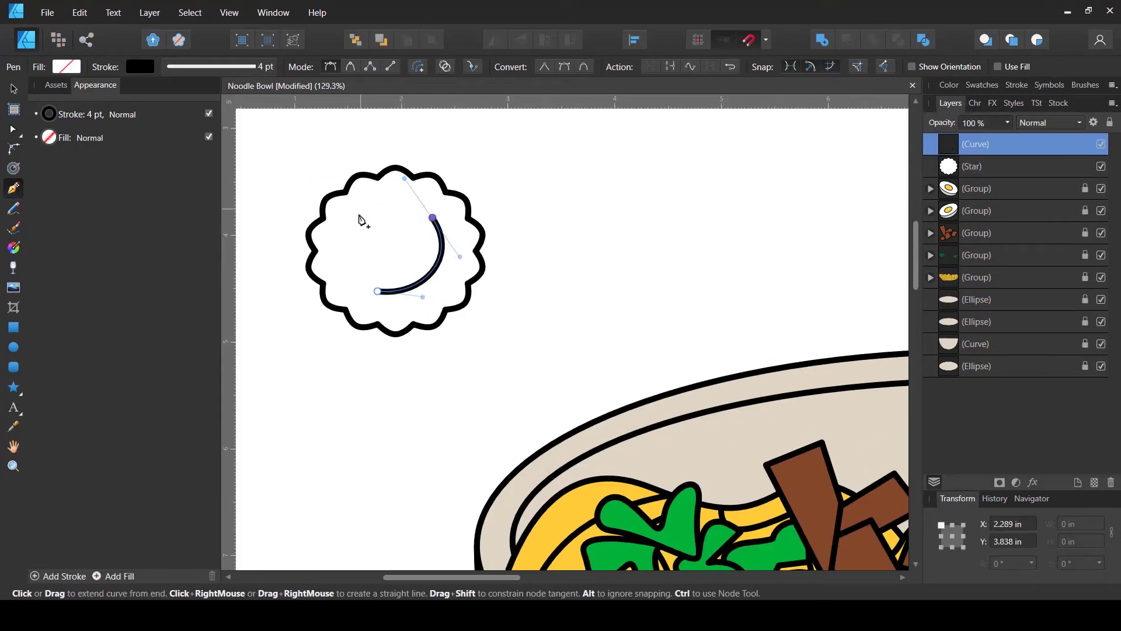
drag(355, 224, 403, 200)
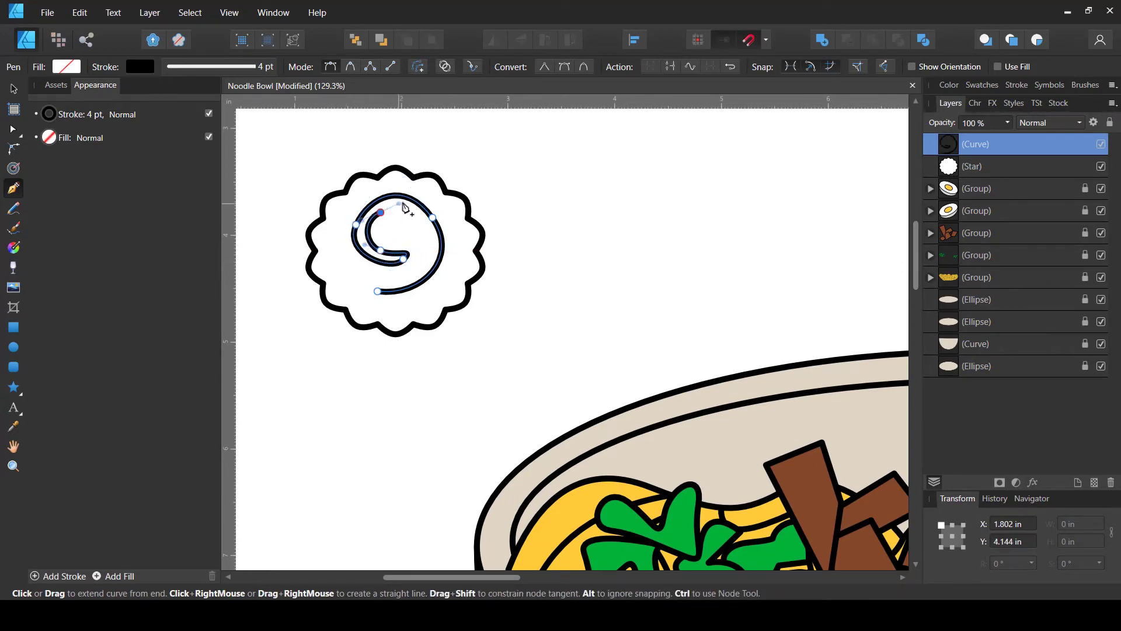
drag(429, 245, 428, 270)
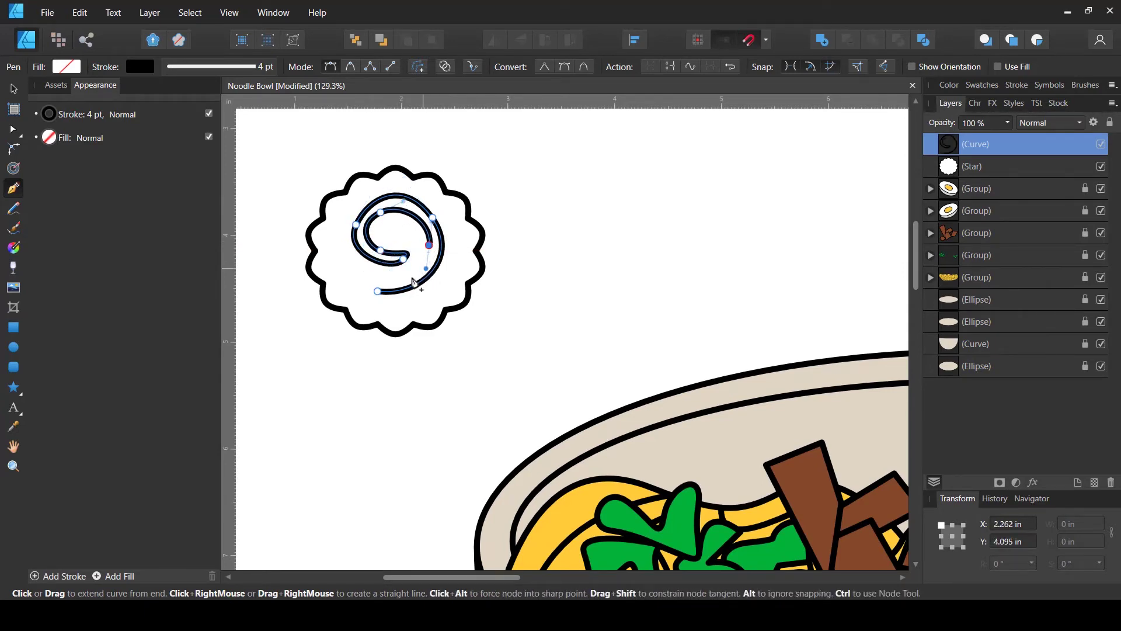
Step: Refine the swirl's nodes and curves and fit it within the star at about 0.79 by 0.89 in
key(a)
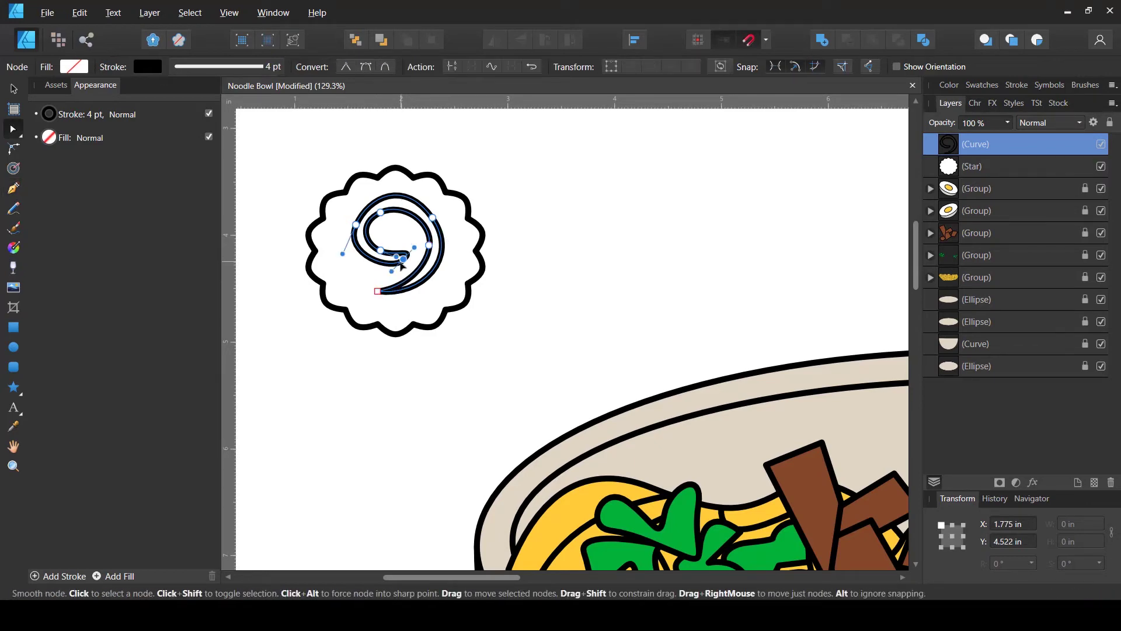
click(356, 224)
drag(445, 251, 419, 292)
click(429, 246)
key(v)
Step: Fill the swirl with pink at hue 338, saturation 100 and lightness 70, and remove its stroke
click(75, 67)
click(85, 96)
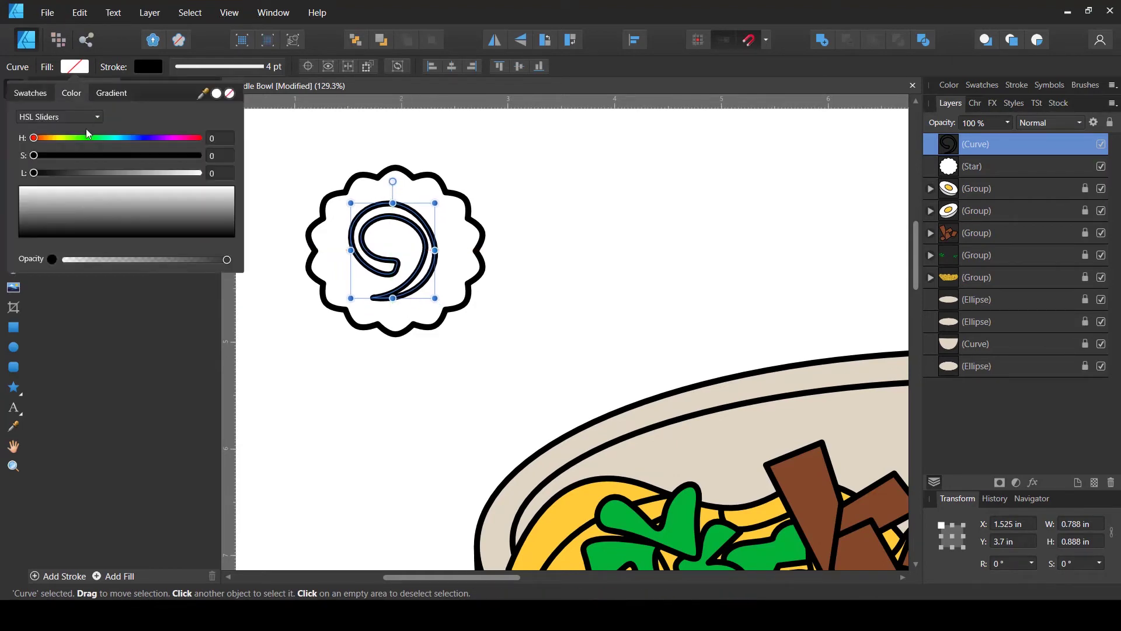
drag(62, 157, 187, 139)
click(185, 139)
drag(154, 173, 149, 173)
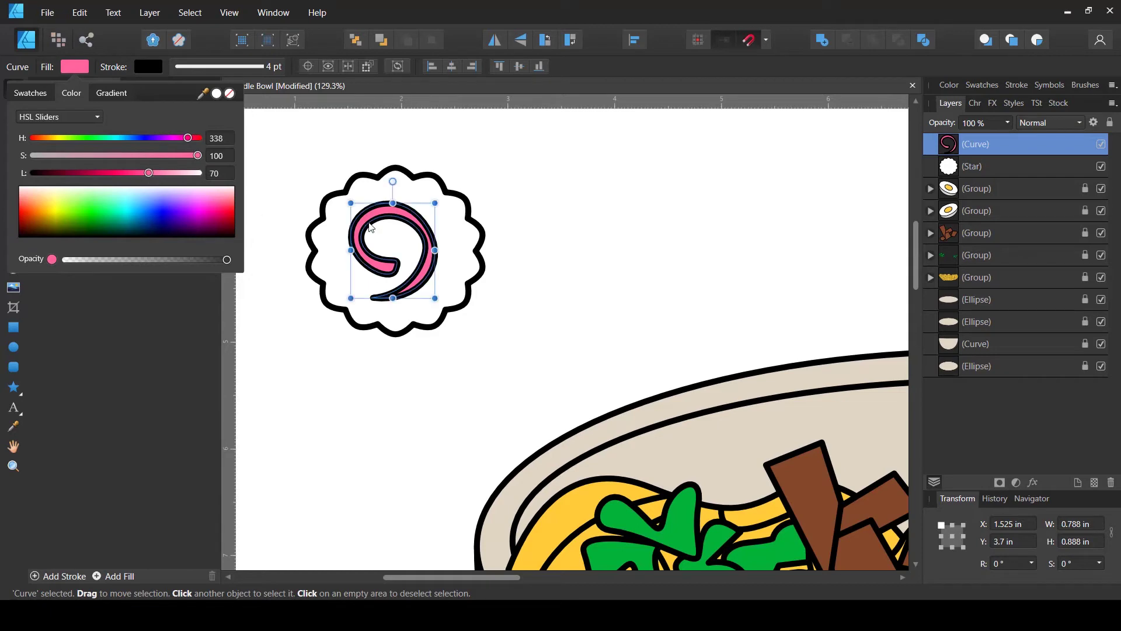
click(149, 67)
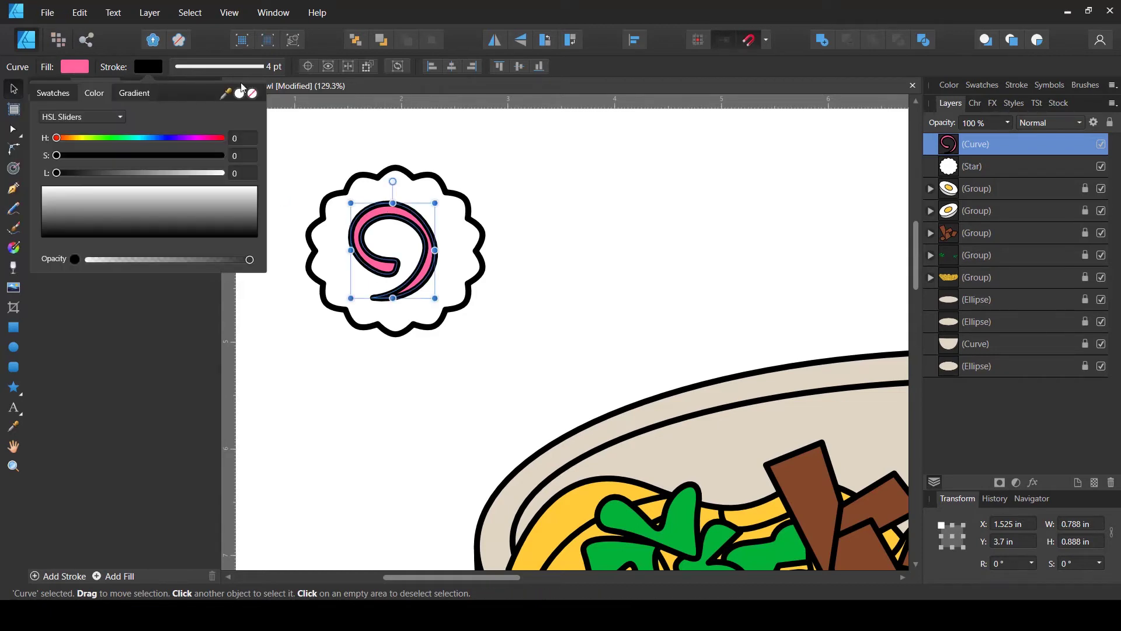
click(435, 285)
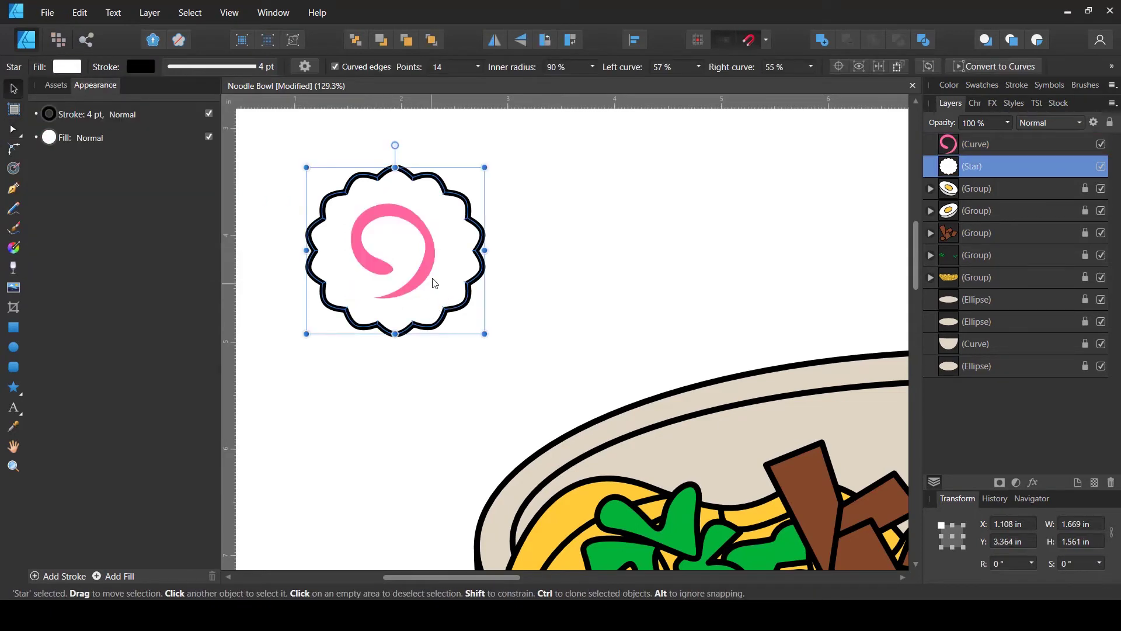
Step: Adjust the nodes on the outer and inner curves of the pink swirl to smooth its shape
click(506, 238)
key(a)
click(426, 242)
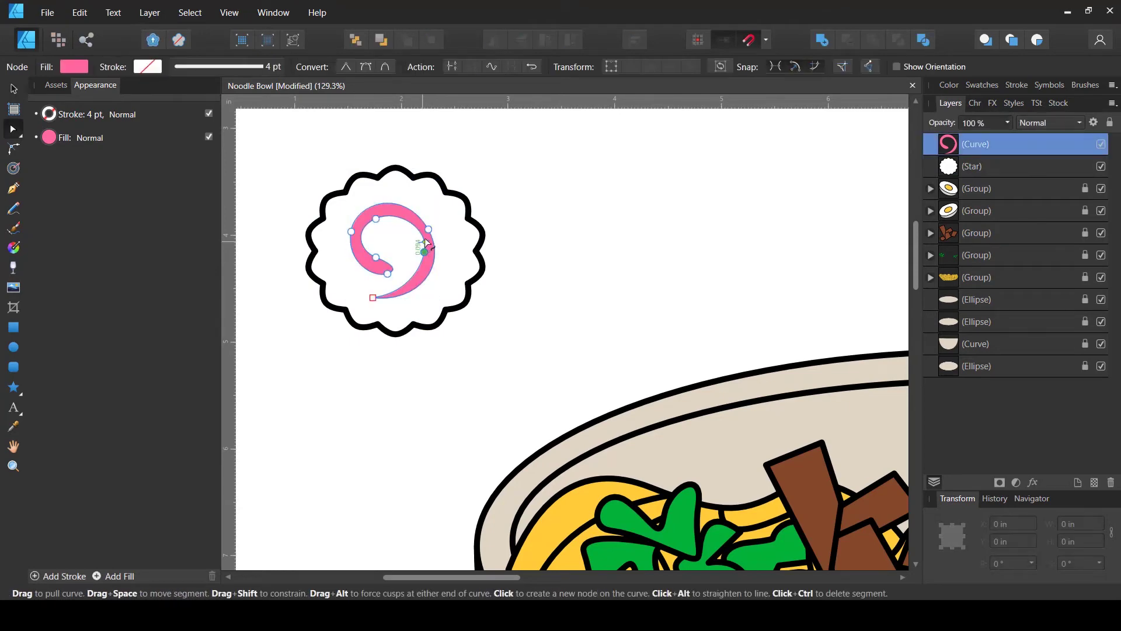
click(430, 230)
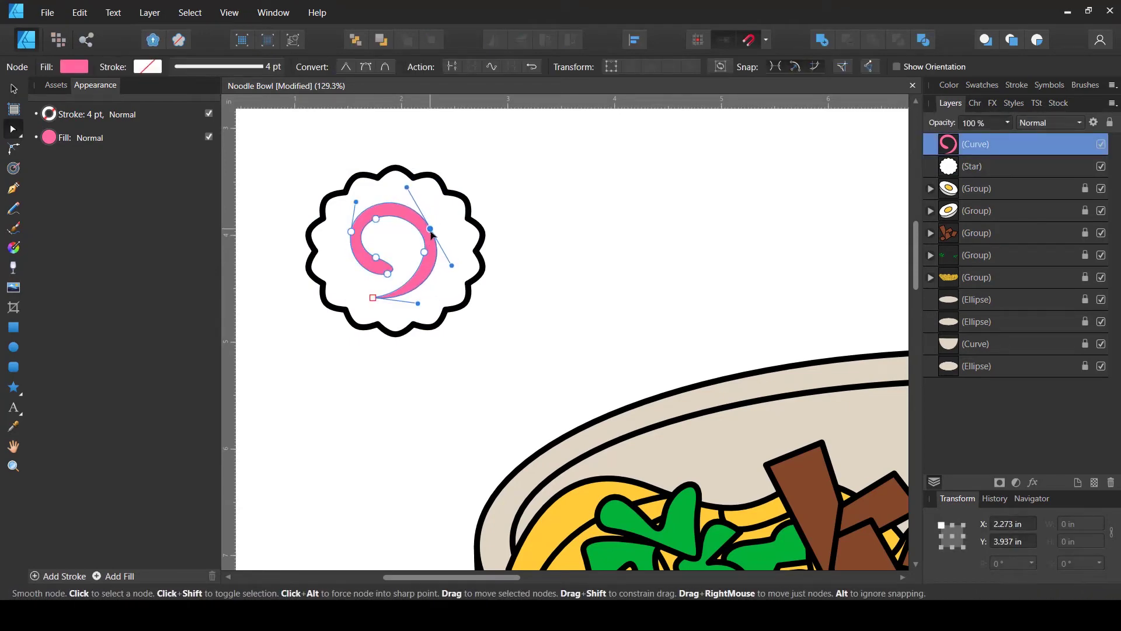
key(v)
click(525, 205)
scroll(525, 205, down, 3)
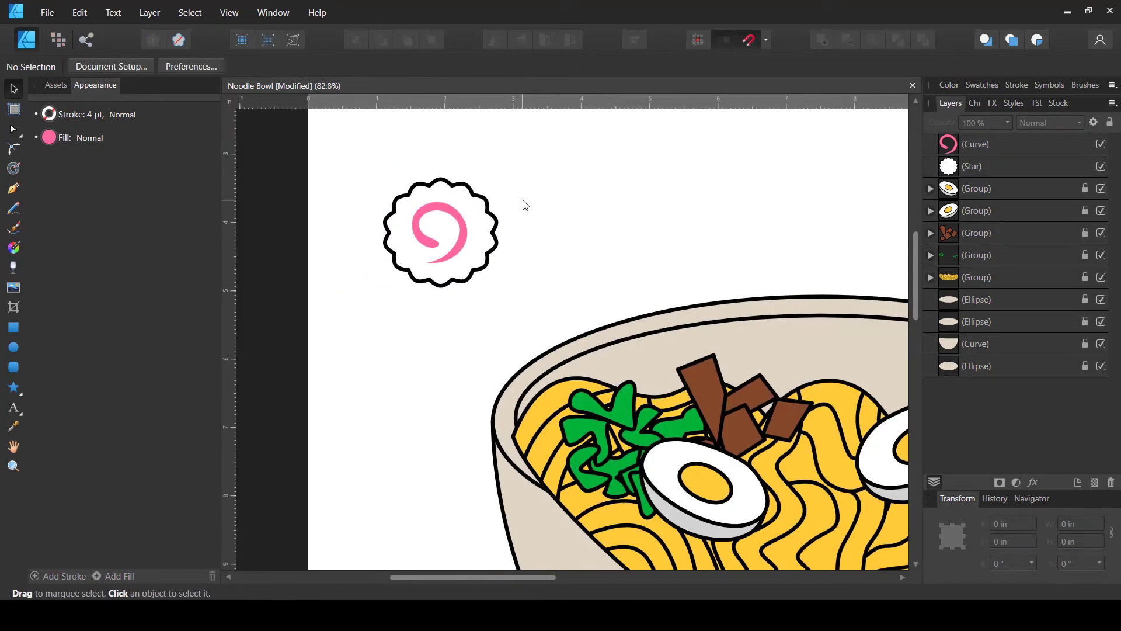
Step: Group the pink swirl and the white star into one fish cake object
click(480, 238)
key(a)
drag(549, 162, 339, 318)
key(ctrl+g)
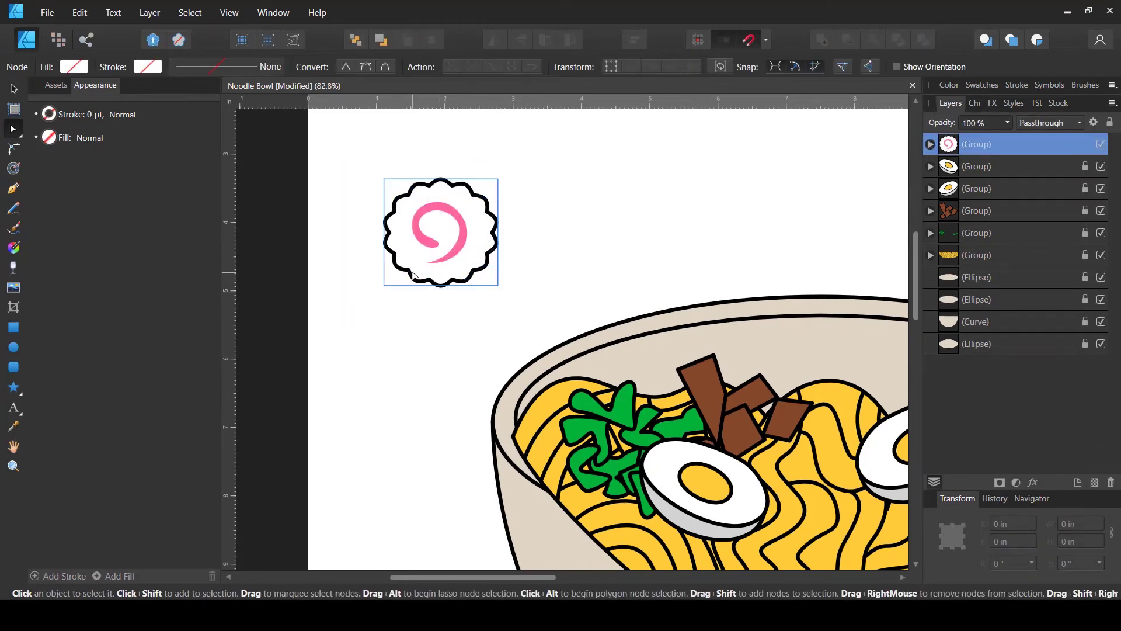
Step: Move the fish cake group into the bowl between the meat pieces and the right egg
scroll(415, 275, down, 3)
drag(599, 345, 631, 361)
key(v)
click(418, 185)
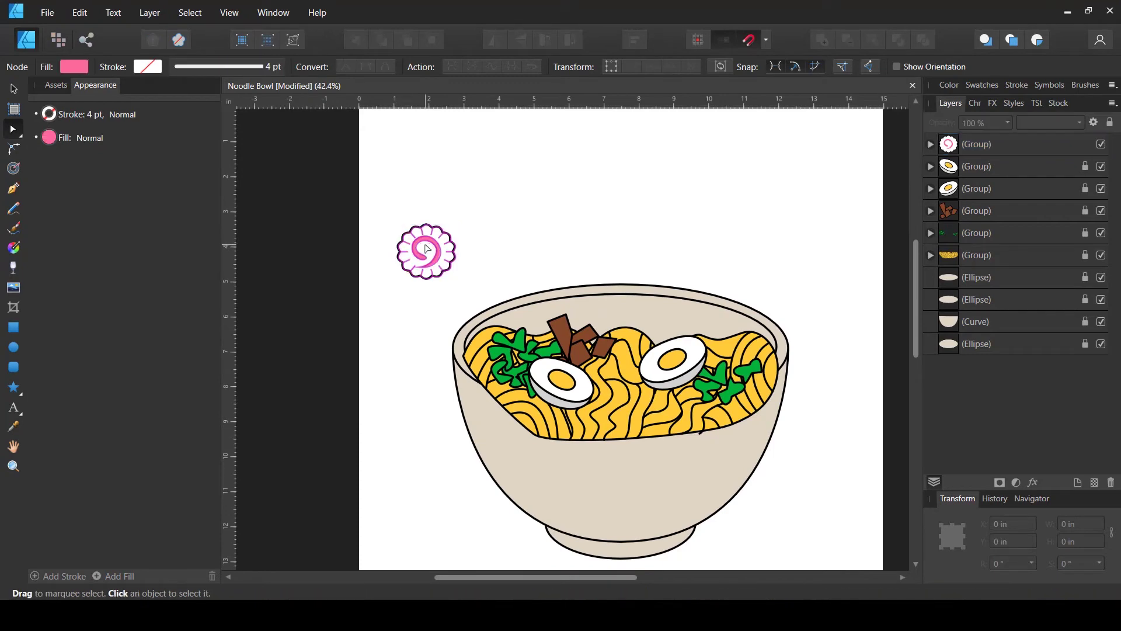
drag(394, 221, 537, 294)
drag(427, 257, 634, 365)
Step: Flatten the fish cake to about 1.31 in high, tilt it about 17.1°, and stack it beneath both egg groups
scroll(635, 365, up, 3)
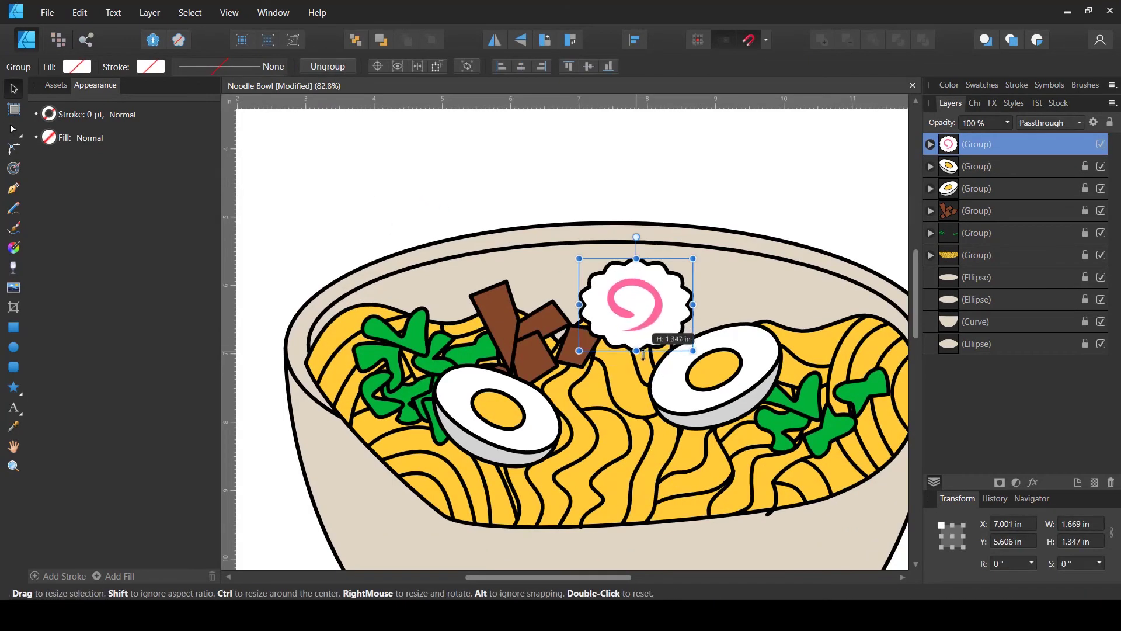
drag(642, 327, 667, 348)
drag(960, 145, 931, 205)
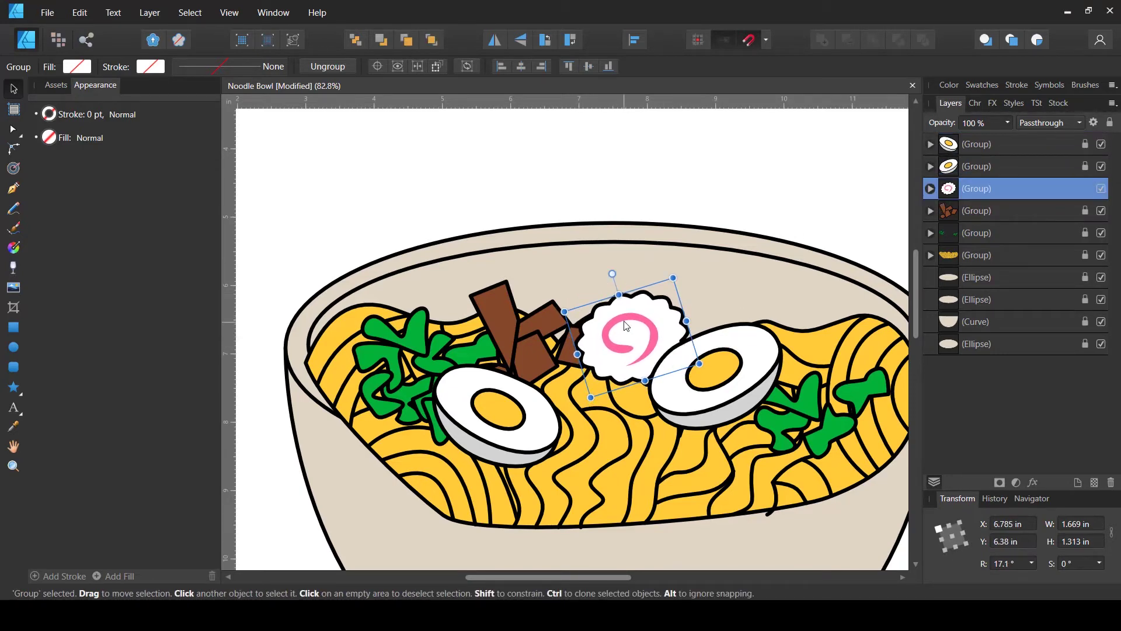
Step: Duplicate the fish cake and place the copy at the bowl's left side, stacked behind the green onions and meat
scroll(573, 301, down, 1)
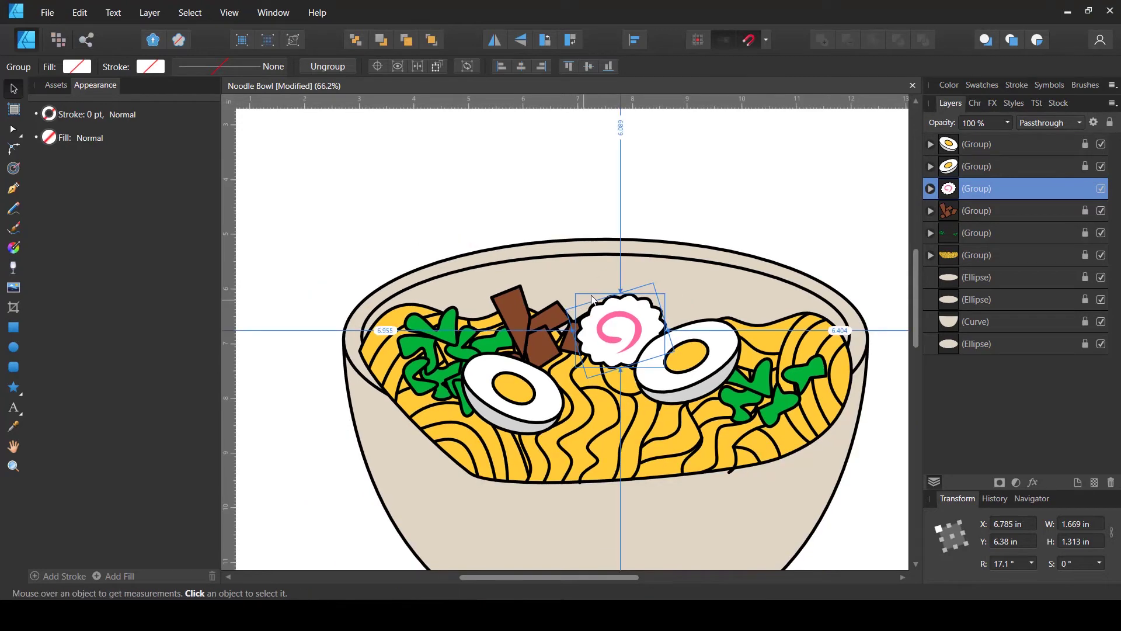
key(ctrl+j)
drag(627, 316, 459, 315)
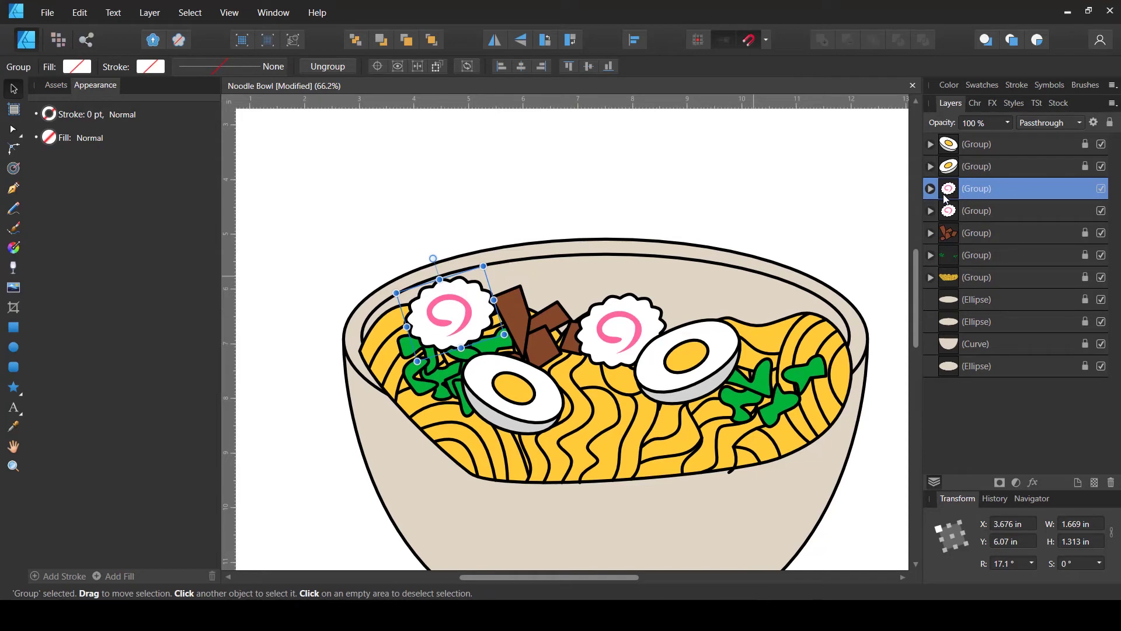
drag(945, 198, 933, 264)
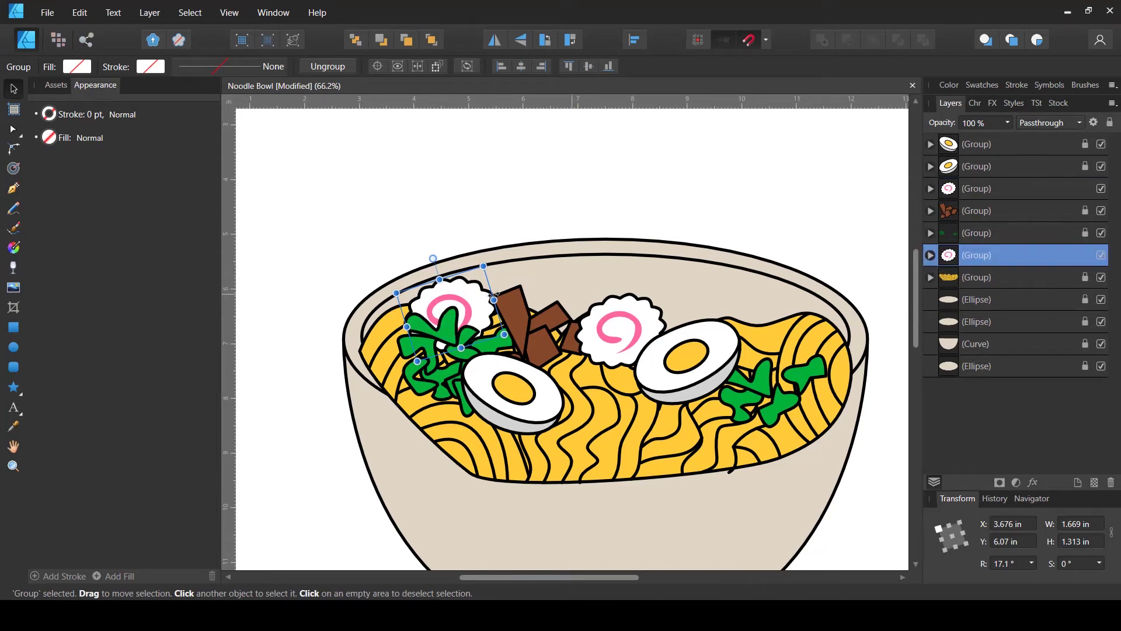
drag(464, 292, 480, 288)
drag(525, 334, 528, 352)
click(590, 171)
scroll(414, 221, down, 2)
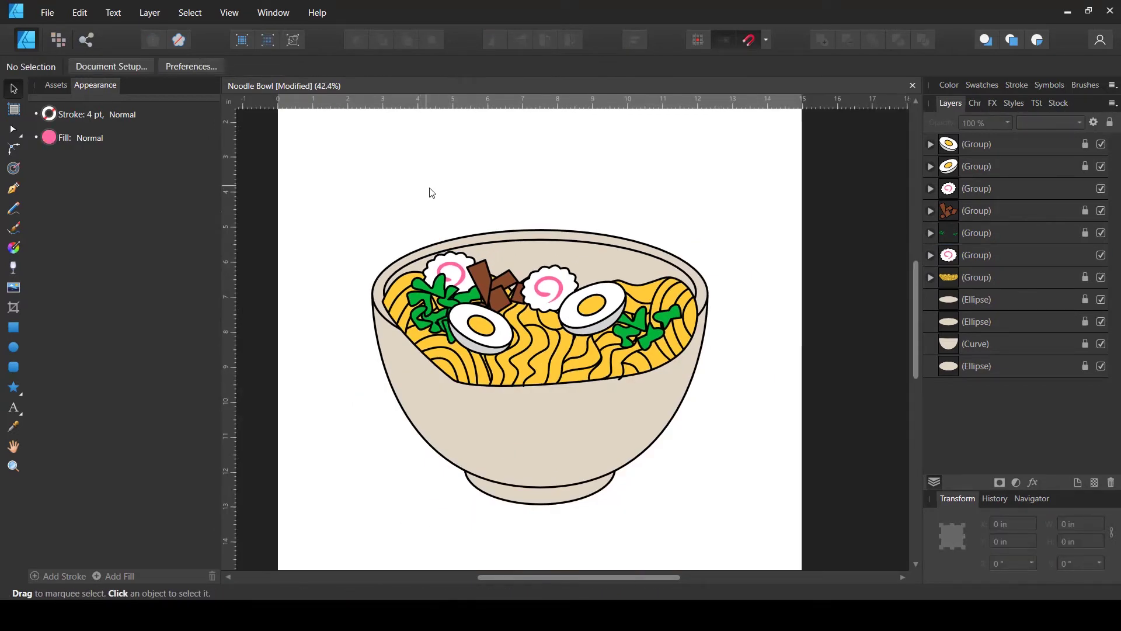
Step: Unlock the topping and noodle groups and combine them all into a single group
drag(348, 193, 803, 432)
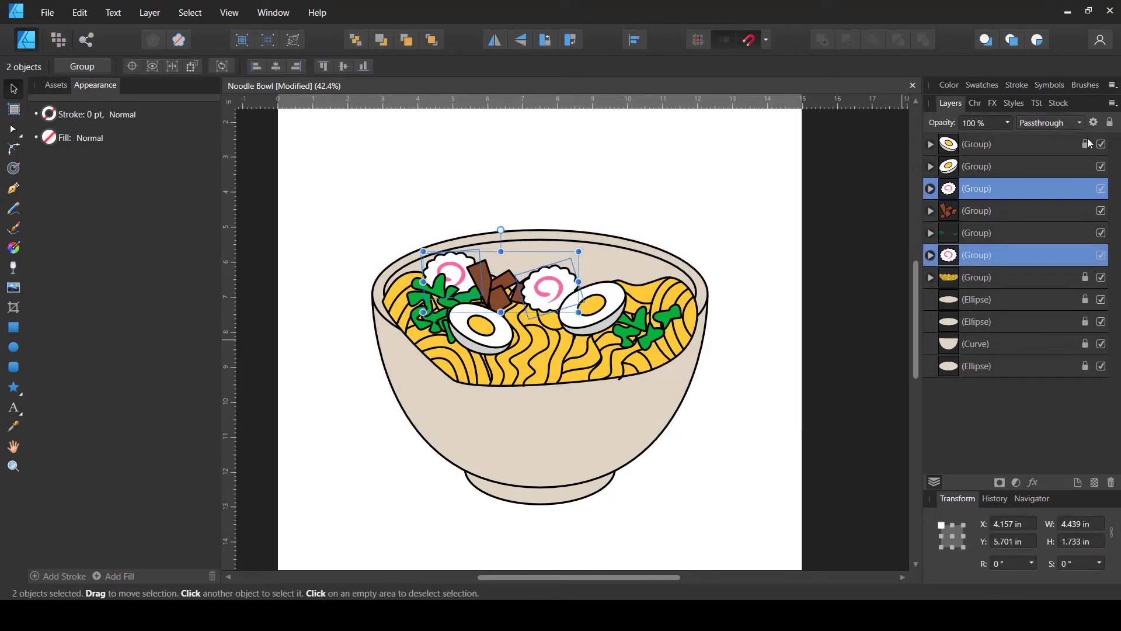
drag(681, 182, 148, 475)
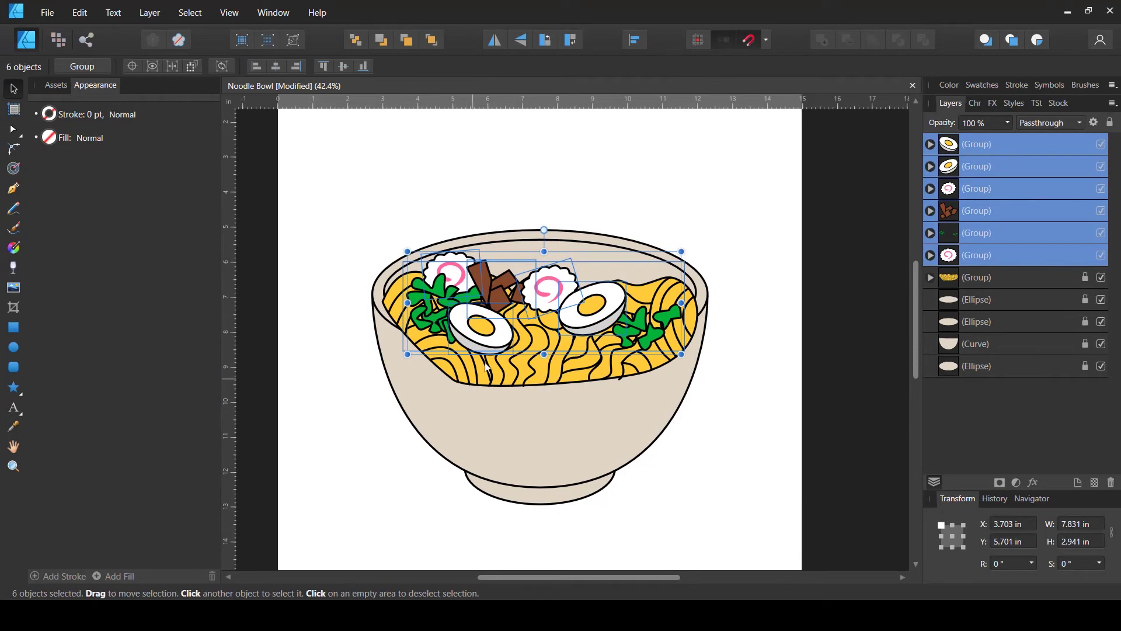
key(ctrl+z)
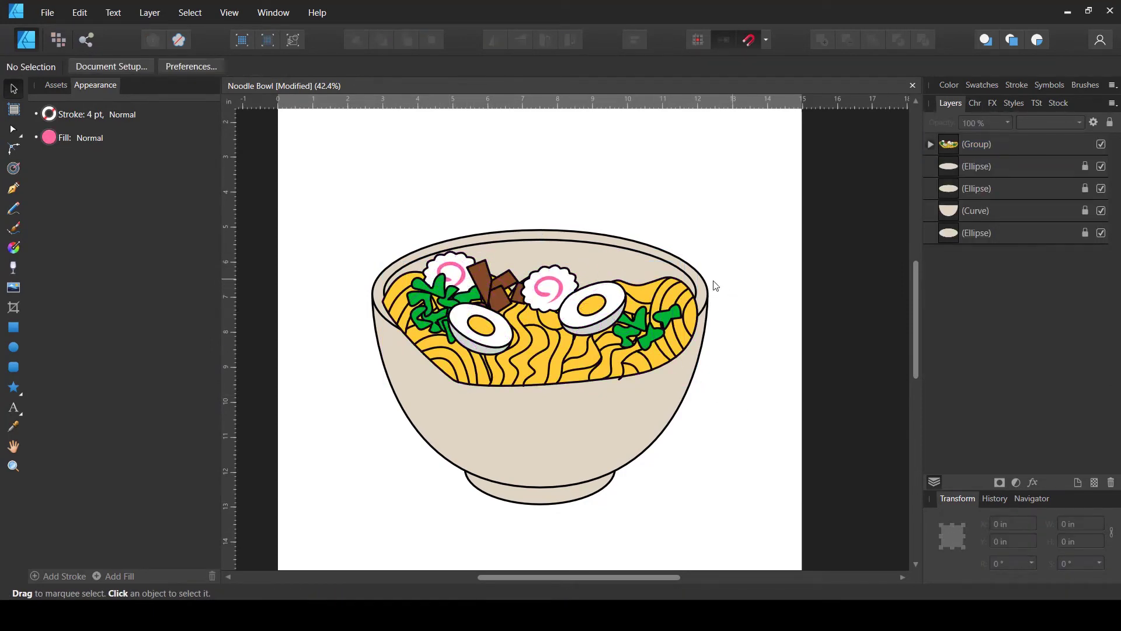
Step: Unlock the inner rim ellipse directly below the noodles-and-toppings group and duplicate it
scroll(685, 292, up, 1)
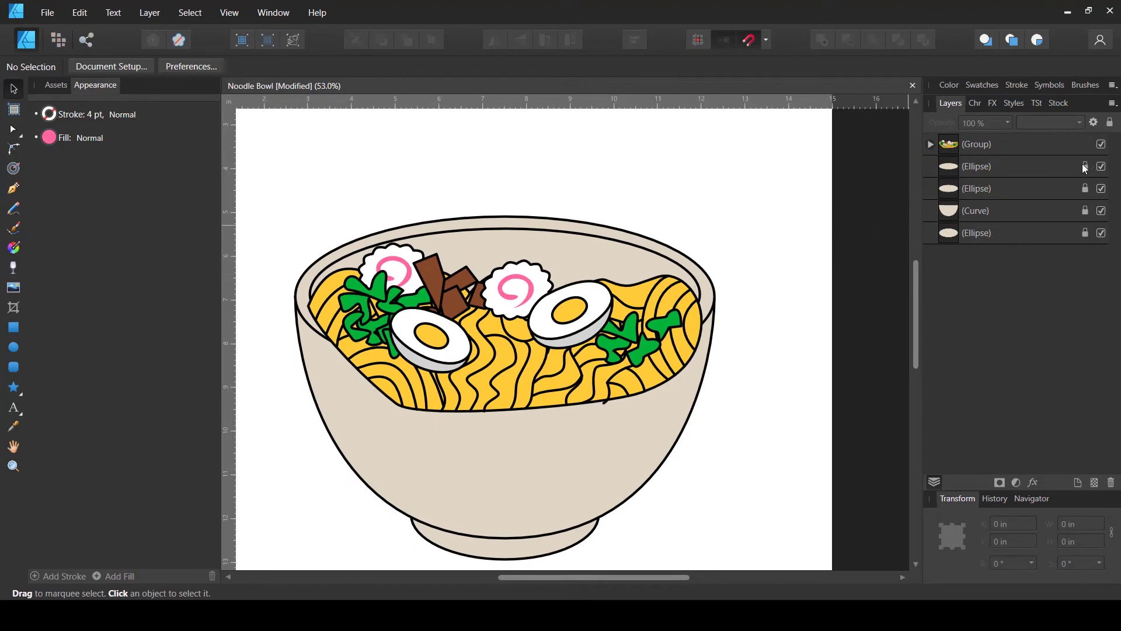
click(1101, 169)
click(1100, 169)
click(1100, 170)
click(1101, 170)
click(1043, 167)
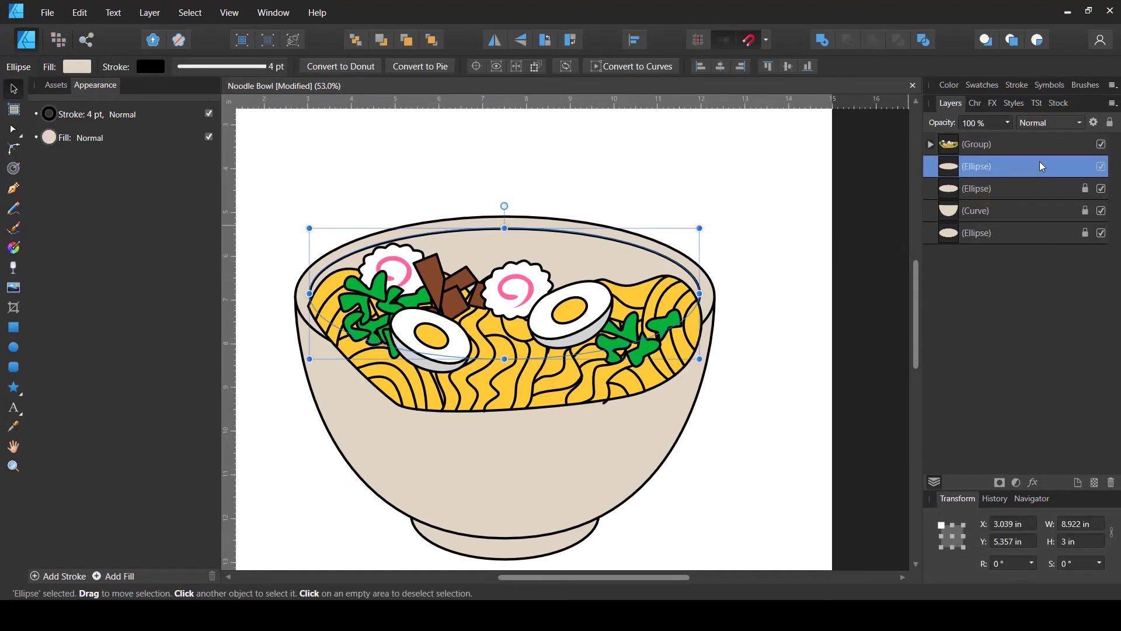
key(ctrl+j)
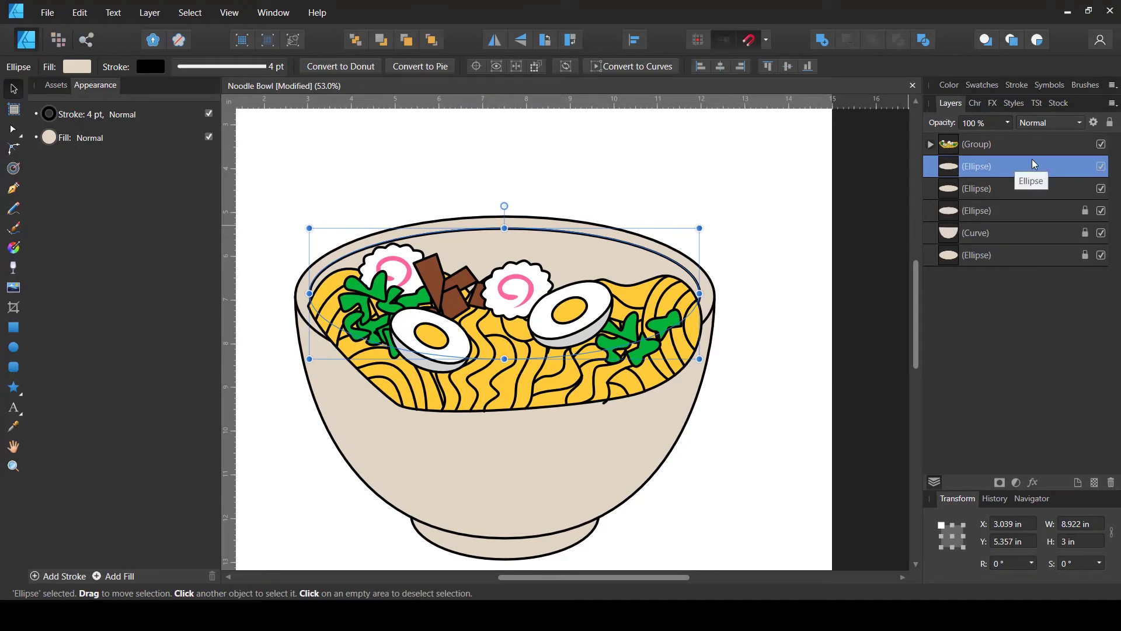
Step: Nest the noodles-and-toppings group inside the duplicated inner rim ellipse so the rim clips it
click(950, 148)
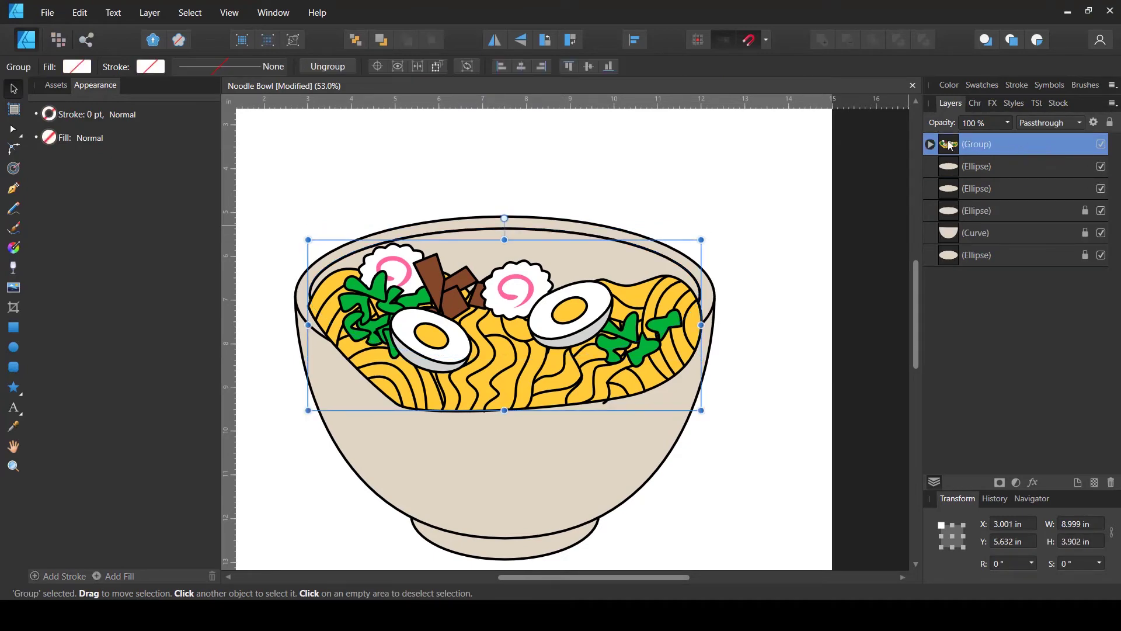
drag(952, 143, 966, 171)
click(809, 170)
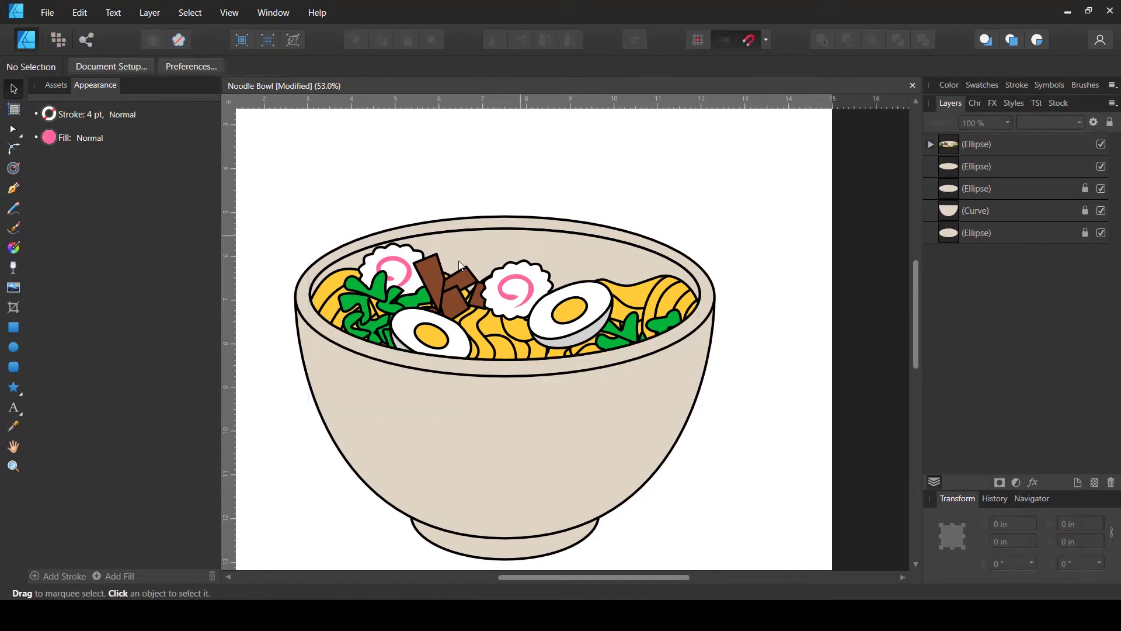
scroll(466, 285, down, 3)
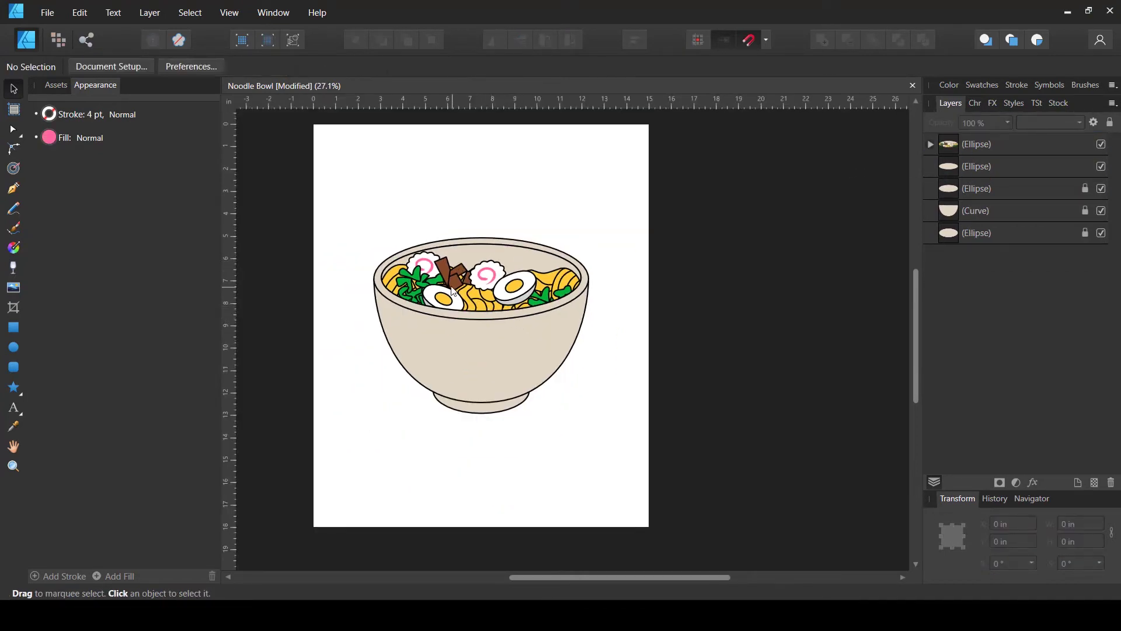
scroll(517, 323, up, 2)
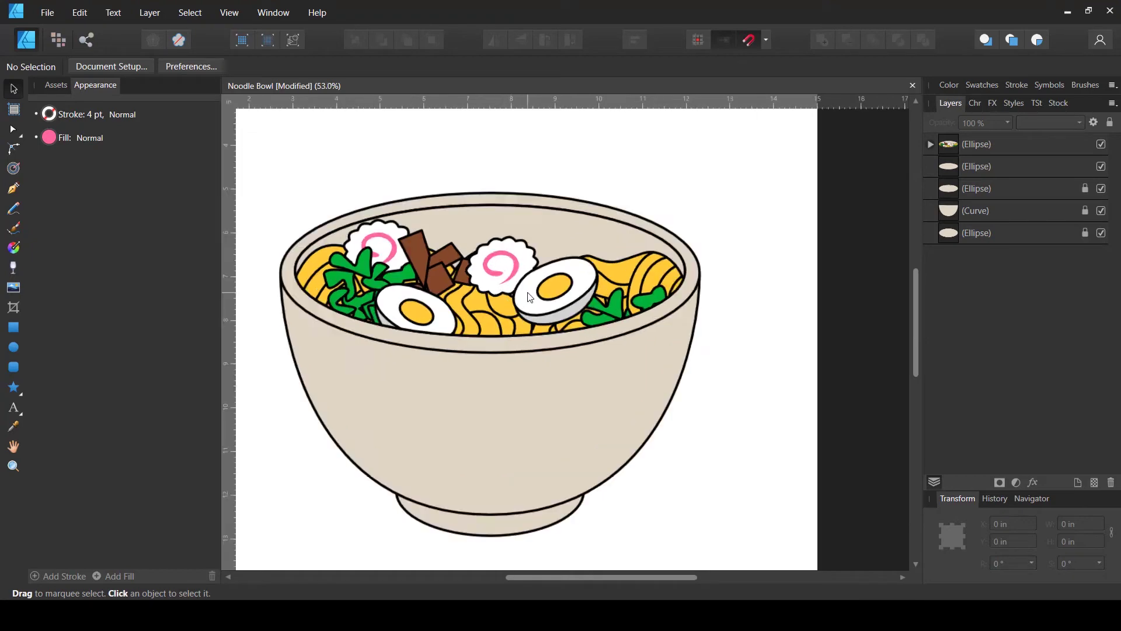
scroll(553, 264, up, 2)
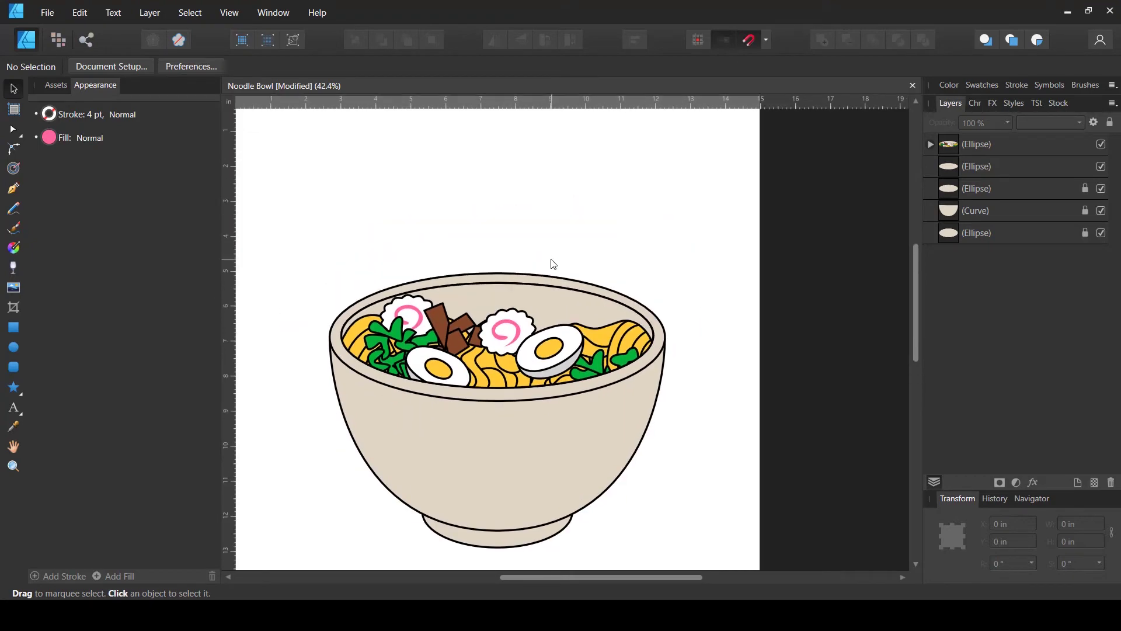
scroll(460, 230, up, 1)
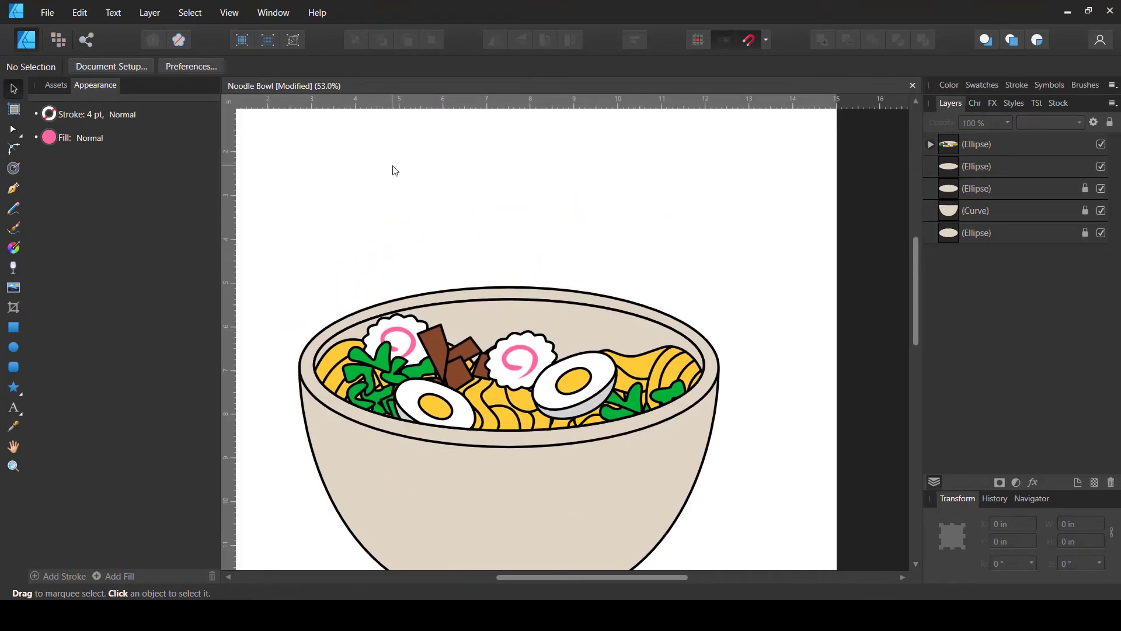
Step: Draw a closed, tapered chopstick about 7.2 in long above the bowl, with one rounded end, and straighten its narrow end
click(14, 187)
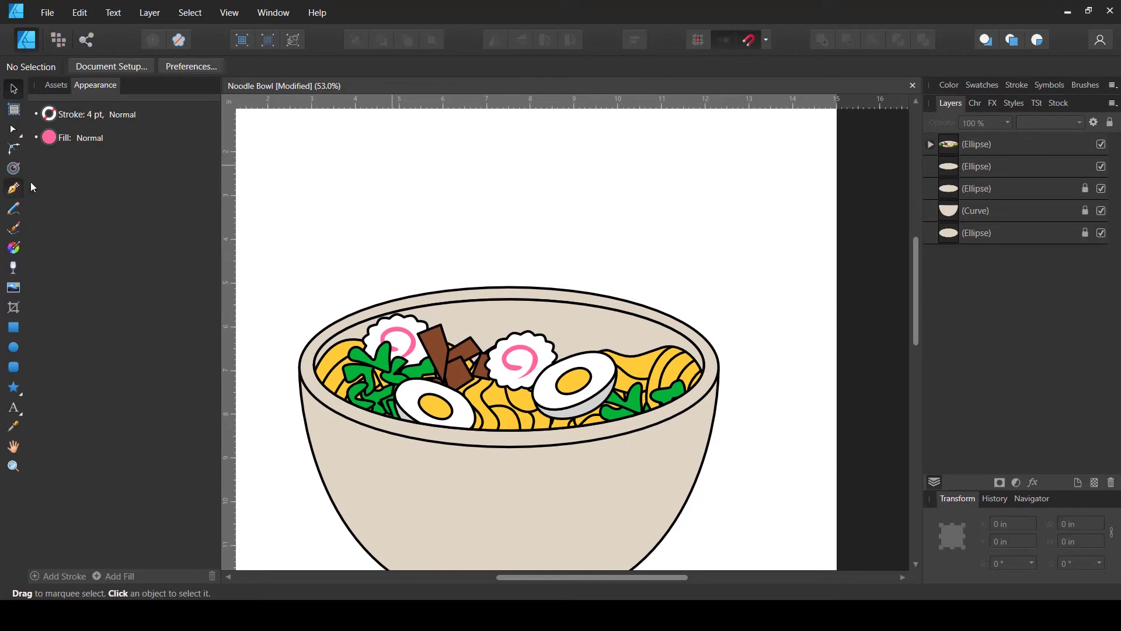
click(378, 187)
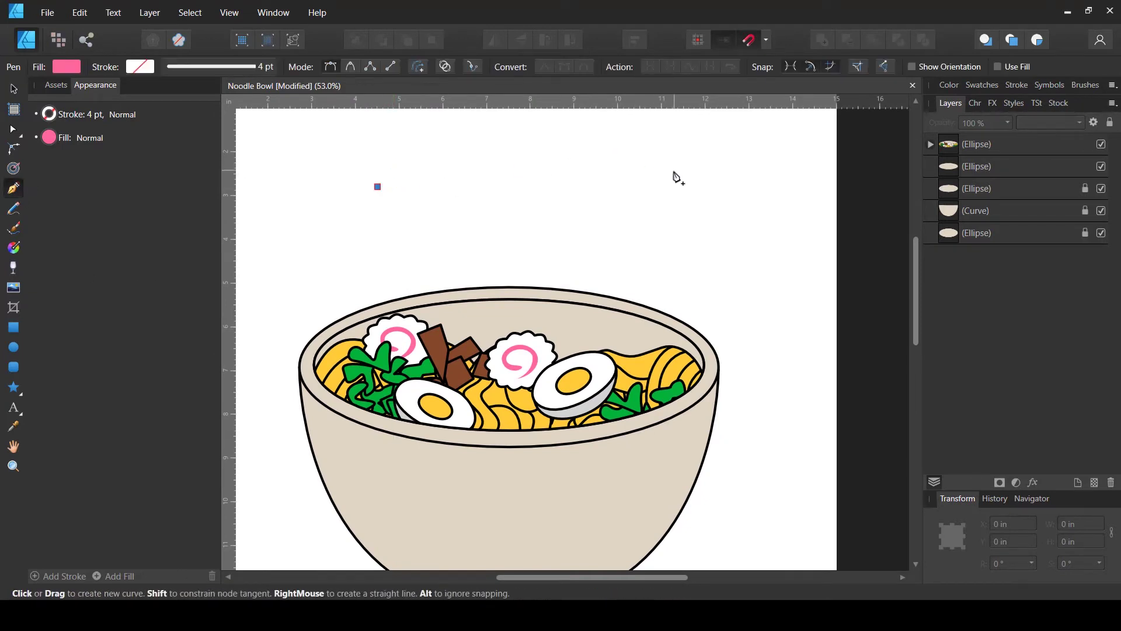
drag(683, 171, 672, 194)
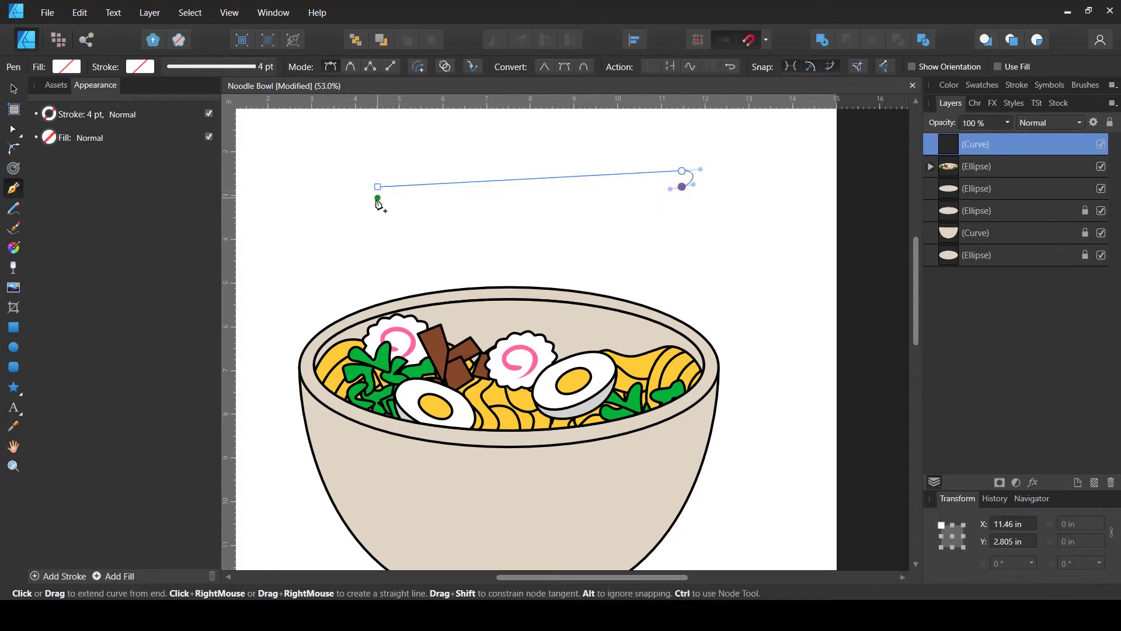
click(378, 197)
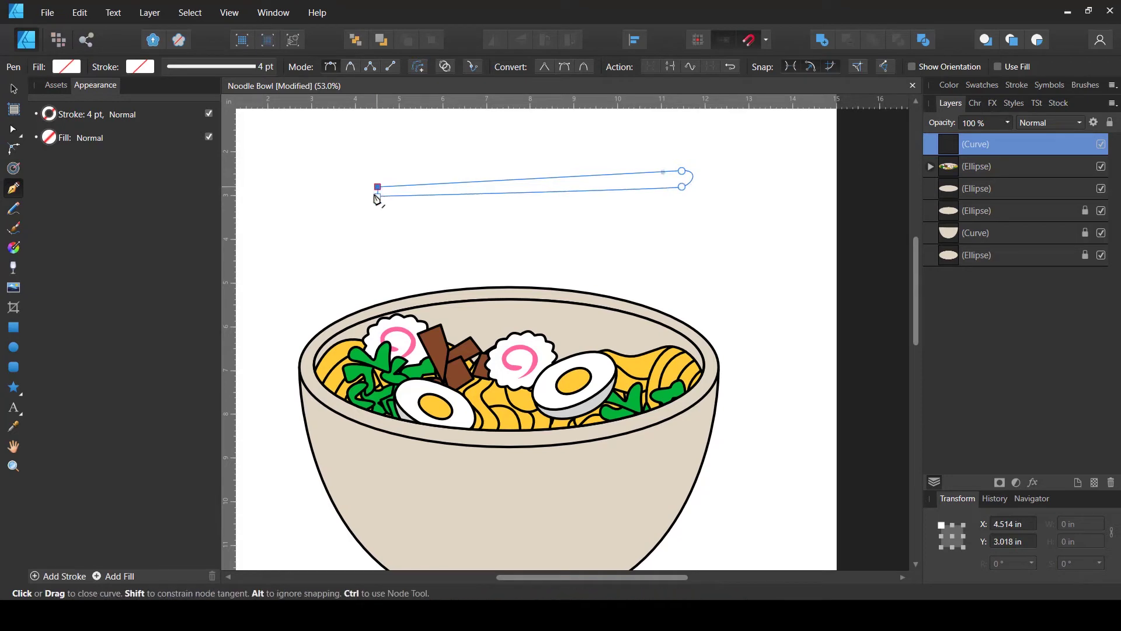
key(Escape)
key(a)
scroll(369, 204, up, 5)
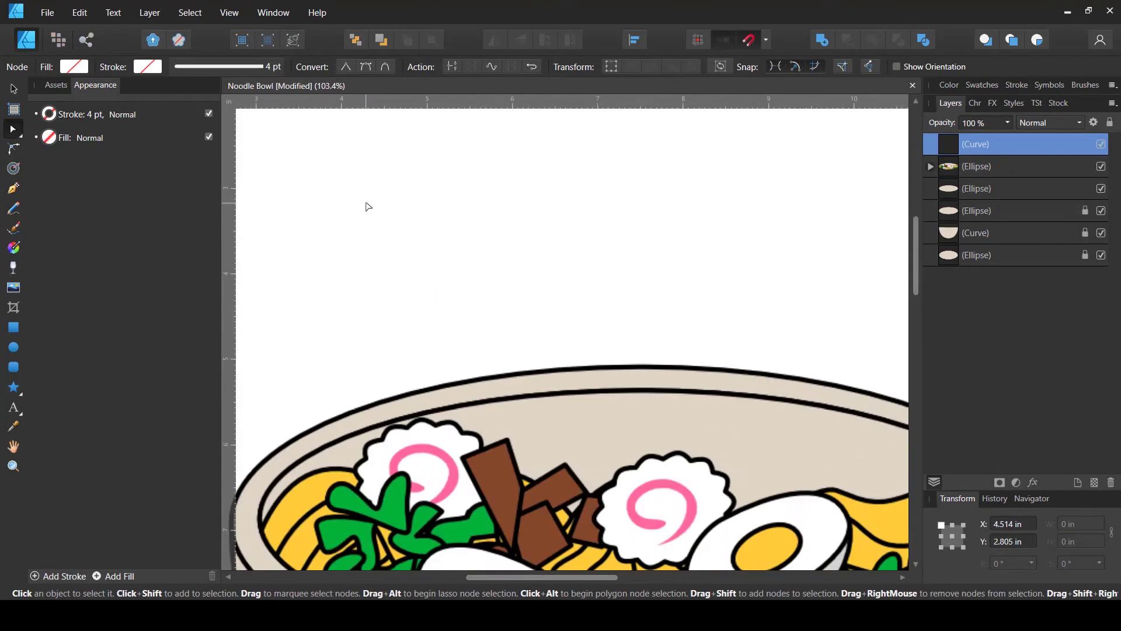
drag(396, 154, 397, 162)
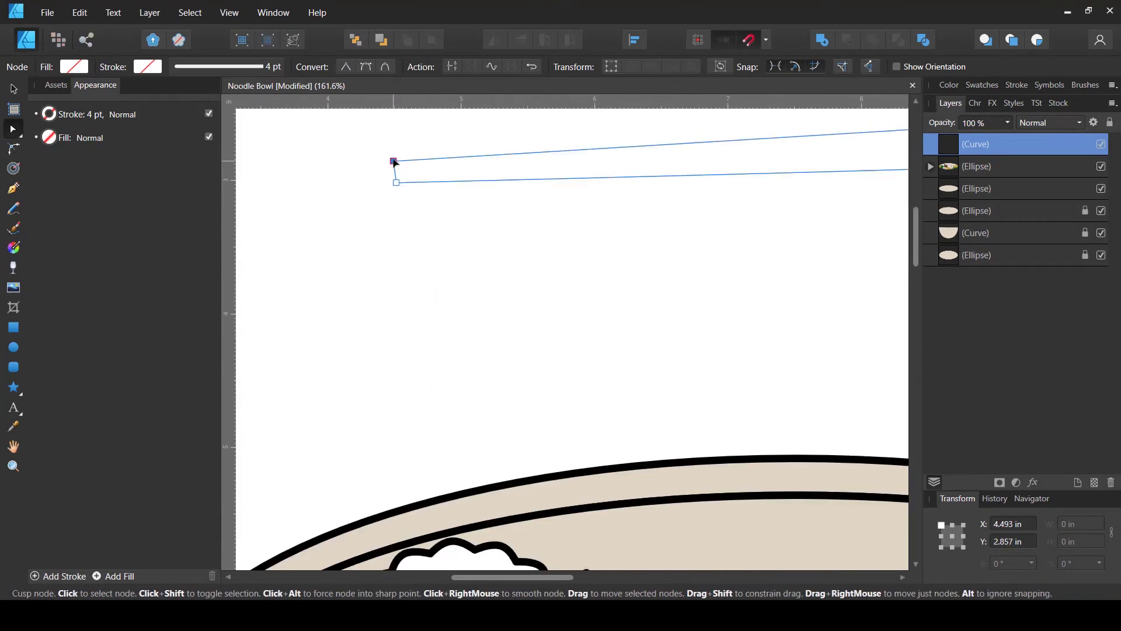
scroll(280, 174, down, 5)
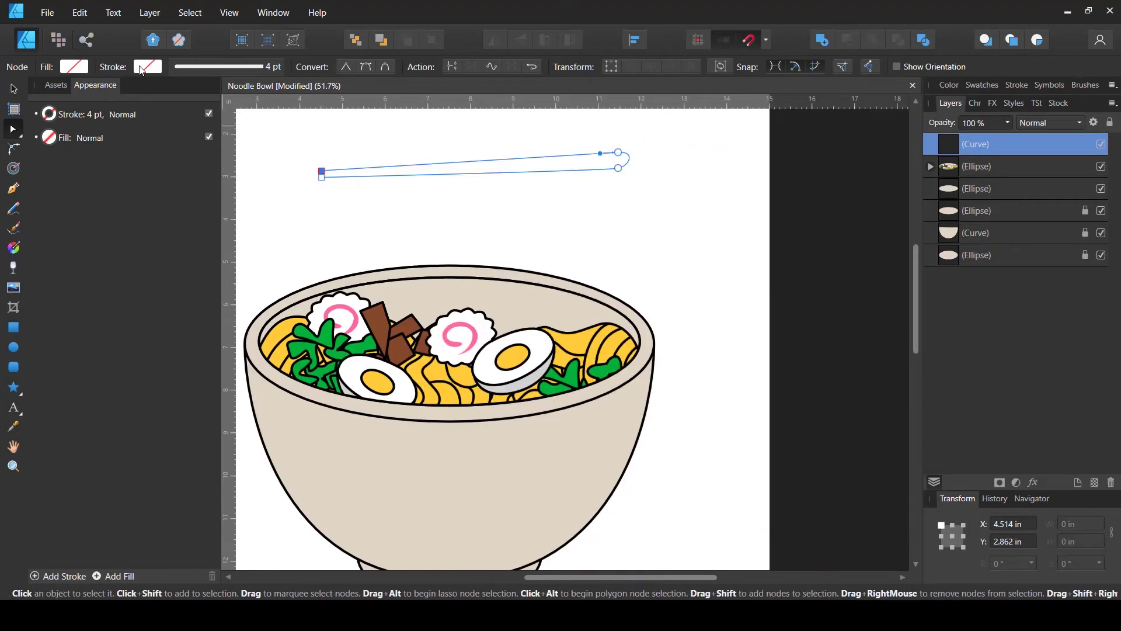
Step: Give the chopstick outline a black stroke and a white fill
click(141, 69)
click(231, 135)
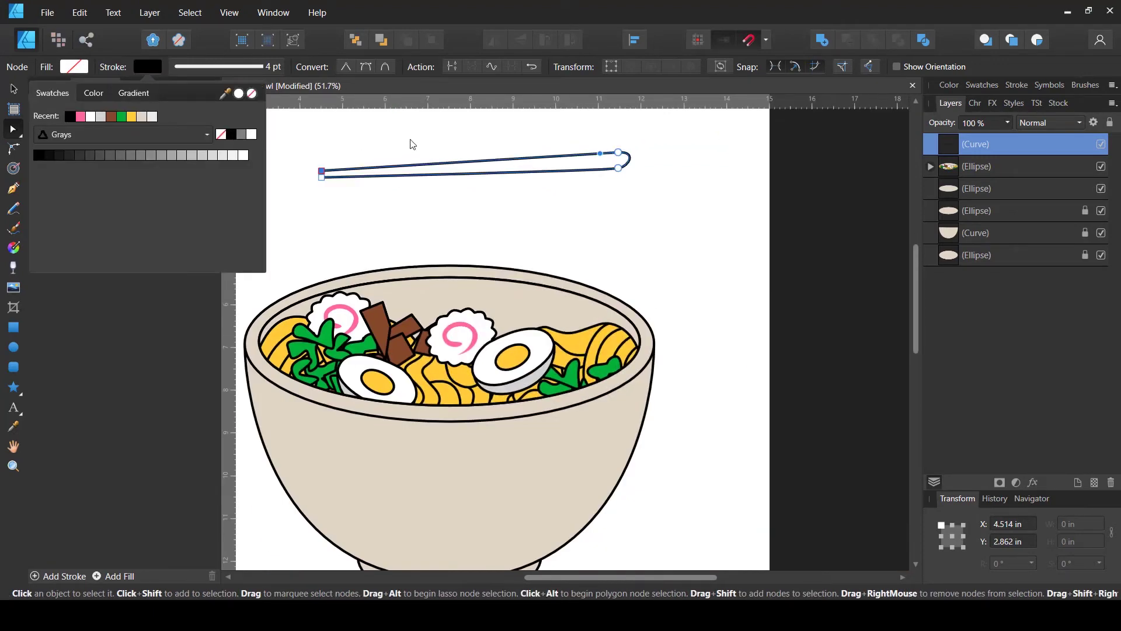
click(103, 70)
click(86, 68)
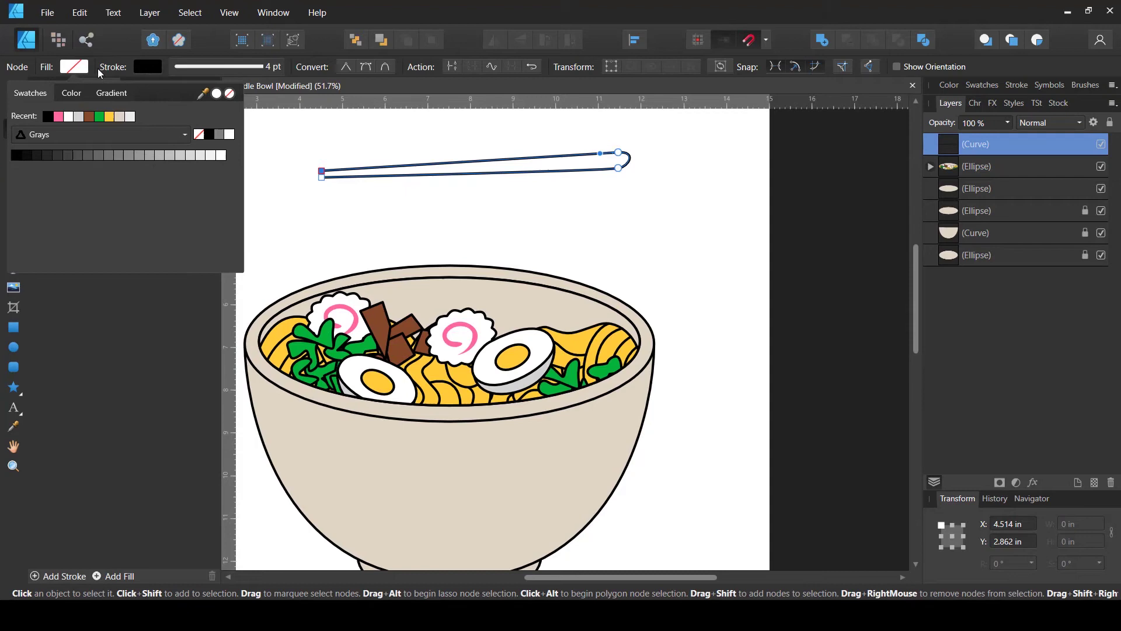
click(230, 135)
click(637, 194)
click(619, 173)
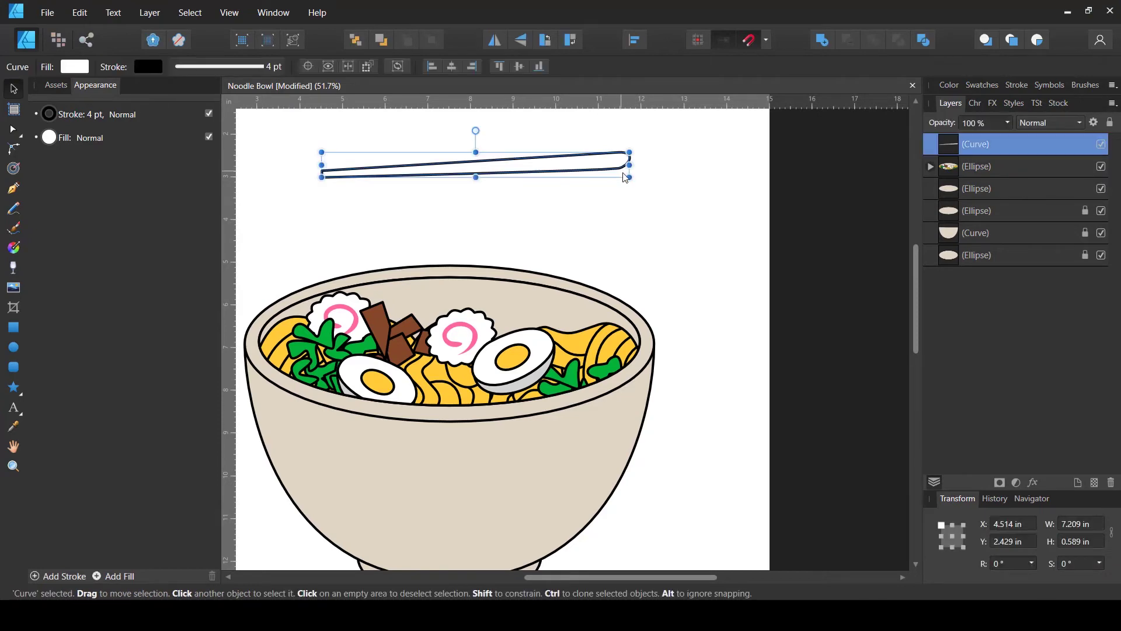
Step: Check the chopsticks in the browser's ramen reference illustration and fill the drawn chopstick with tan, HSL 32, 65, 76
ctrl+scroll(602, 184, up, 3)
click(613, 235)
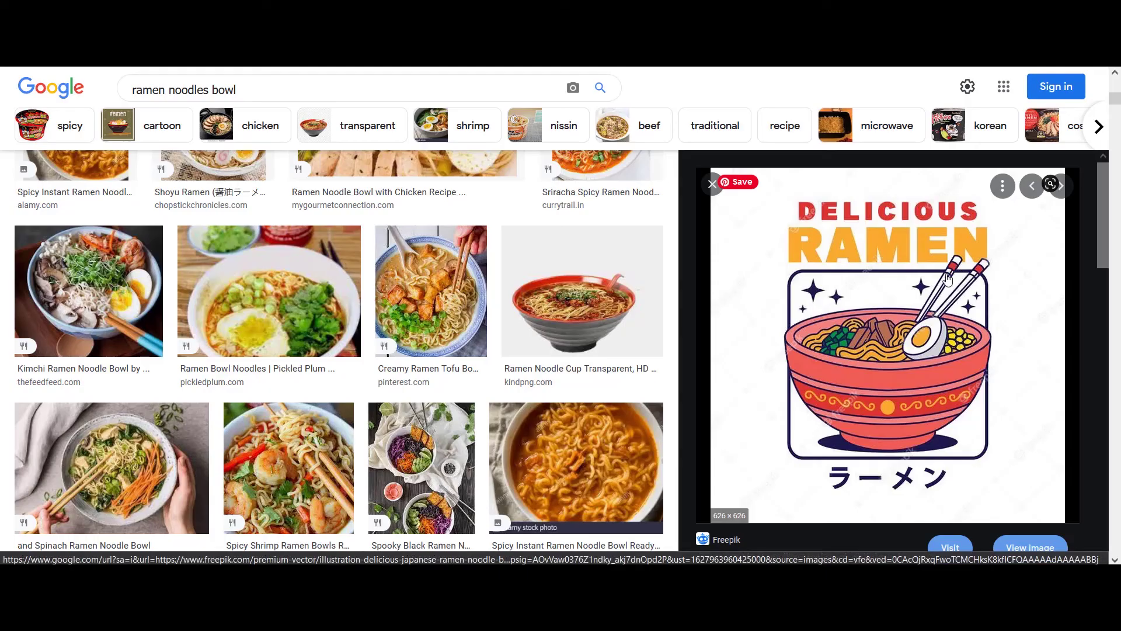
scroll(977, 289, down, 4)
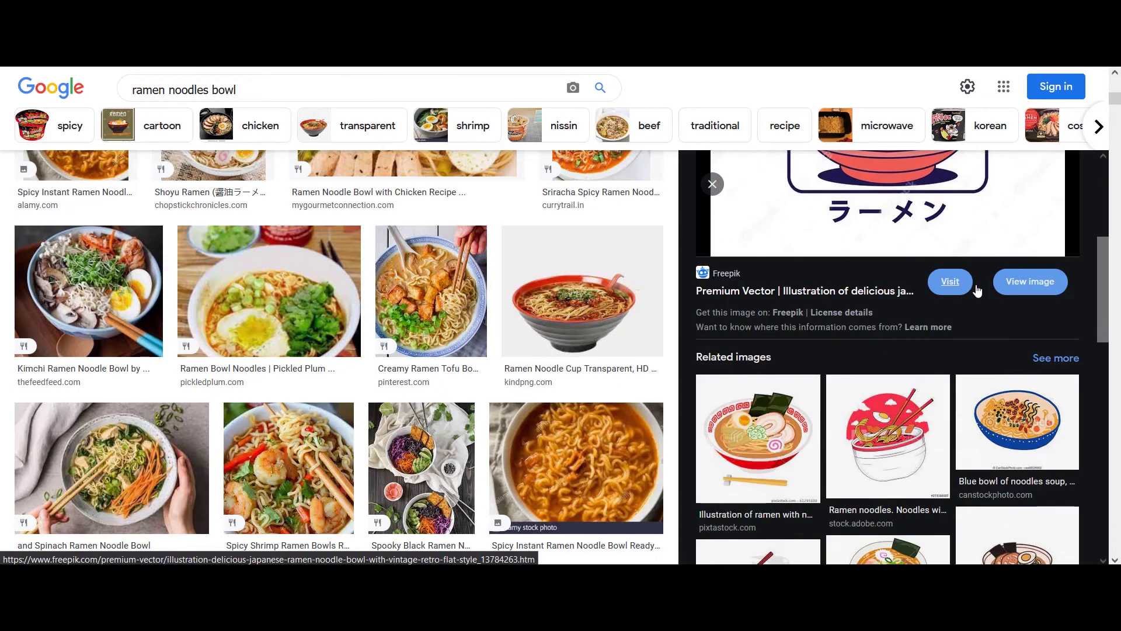
scroll(975, 285, up, 4)
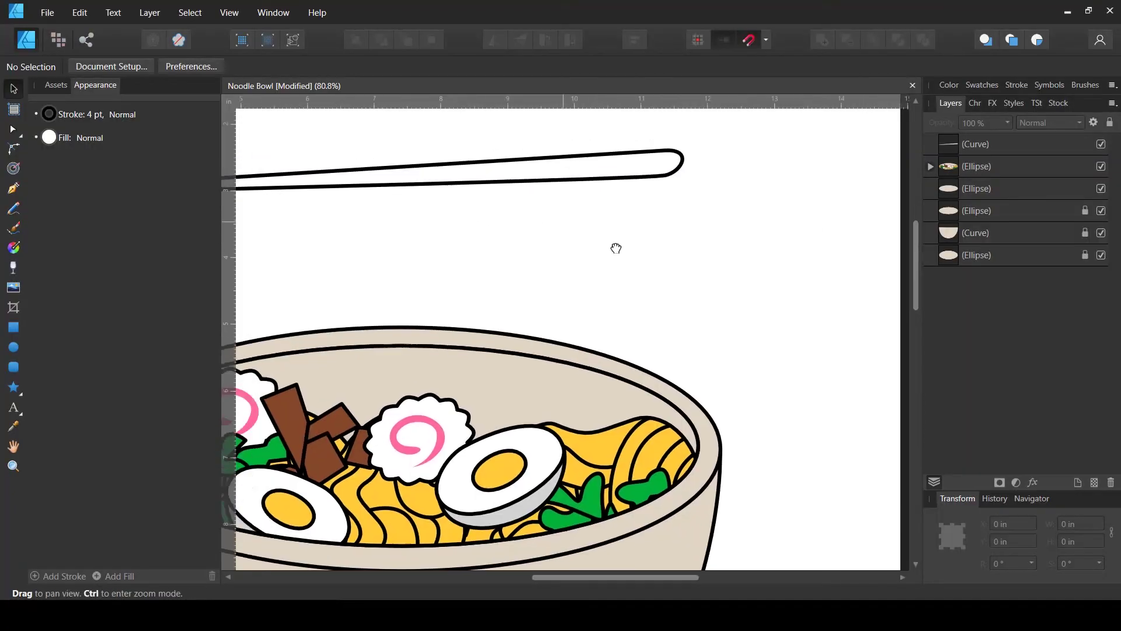
drag(616, 249, 747, 305)
click(534, 223)
click(74, 66)
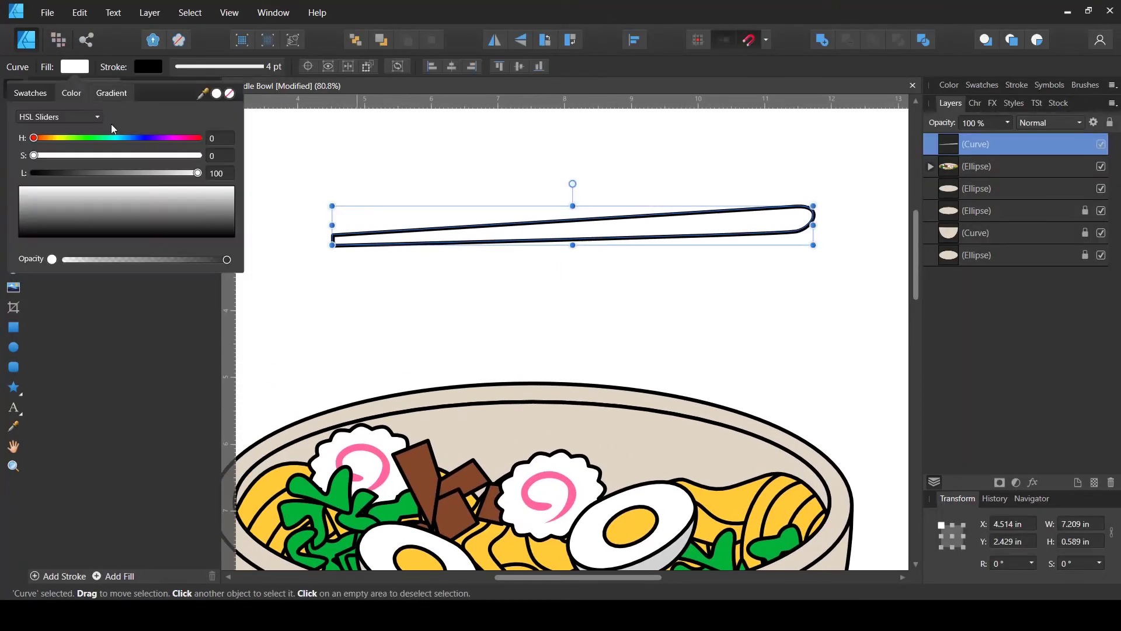
drag(90, 157, 140, 155)
click(51, 138)
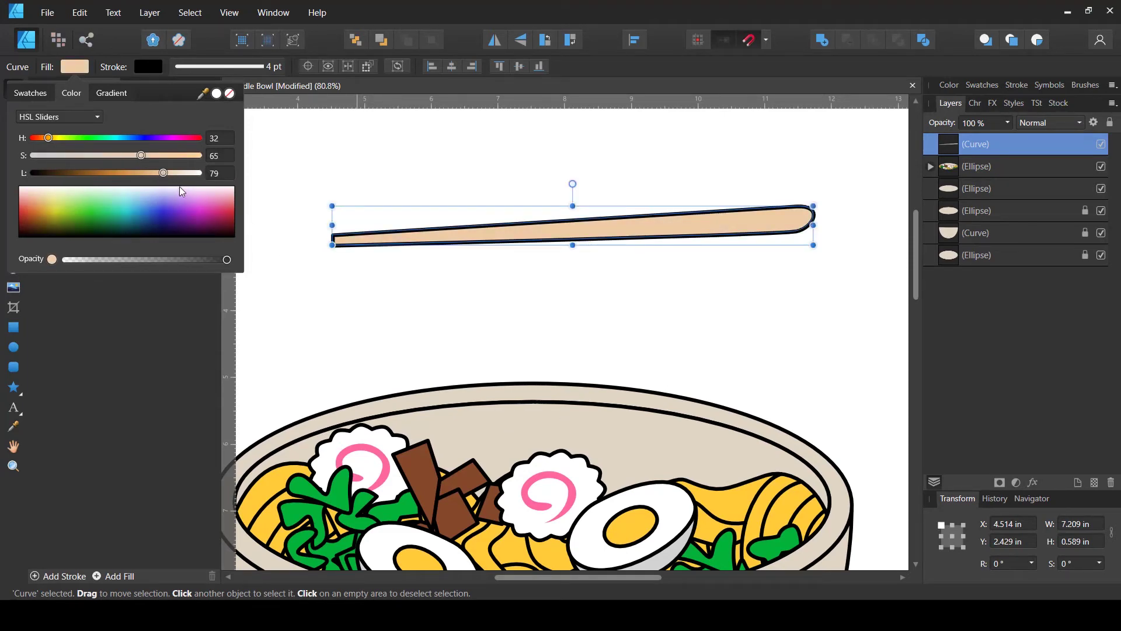
drag(165, 175, 161, 177)
click(659, 292)
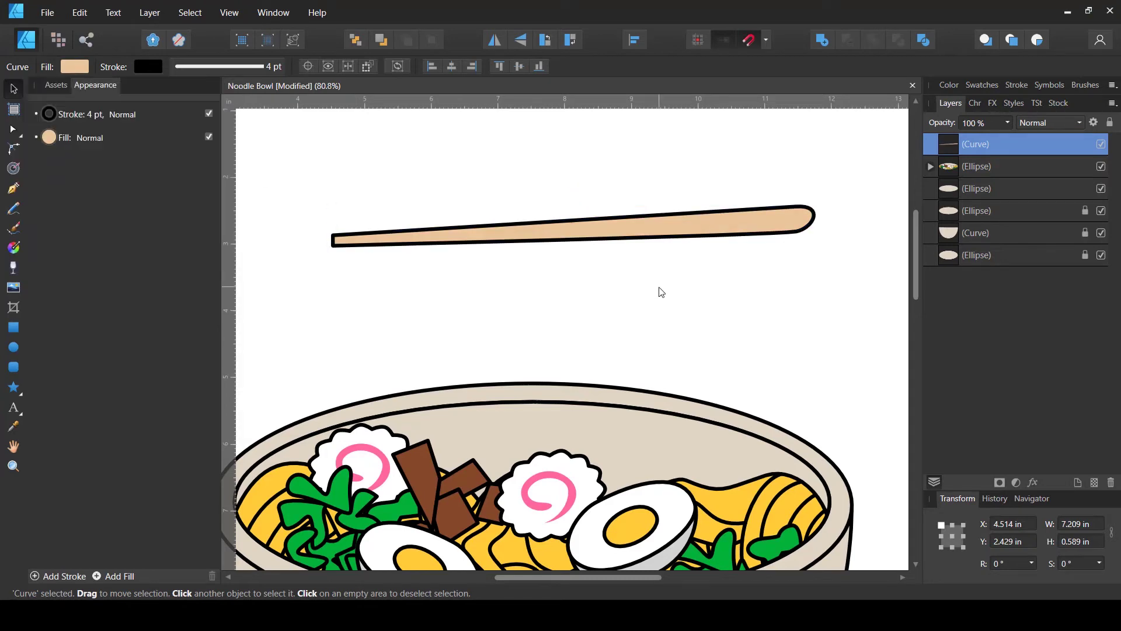
Step: Draw a closed, narrow upright loop about 0.47 by 1.94 in across the chopstick near its rounded end
click(658, 293)
key(p)
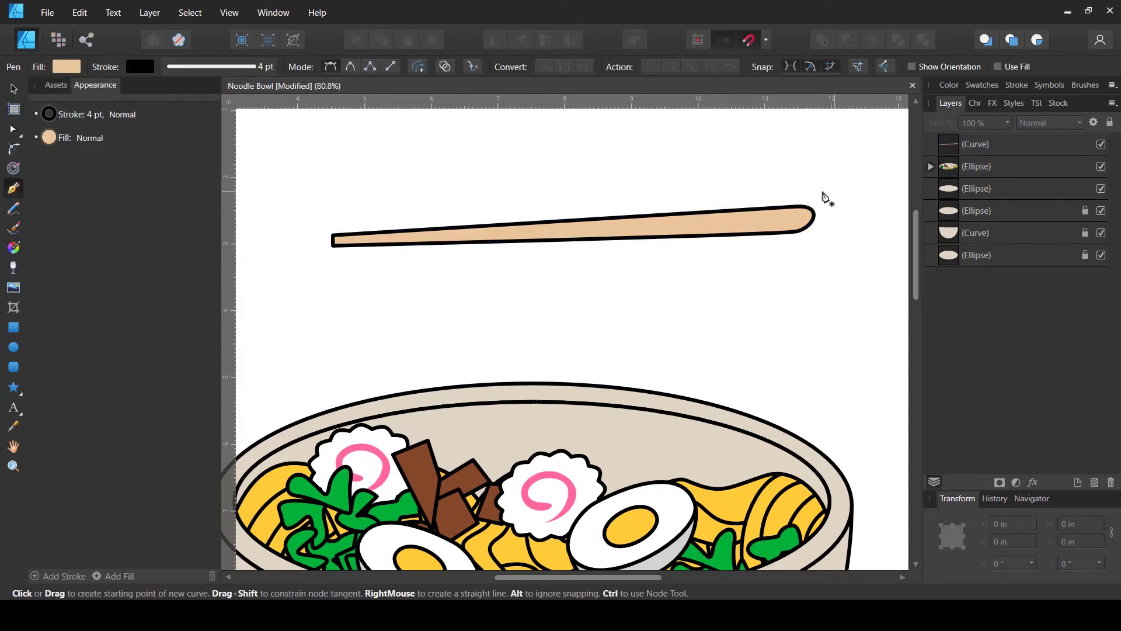
drag(776, 189, 785, 224)
drag(784, 280, 783, 308)
drag(765, 265, 764, 234)
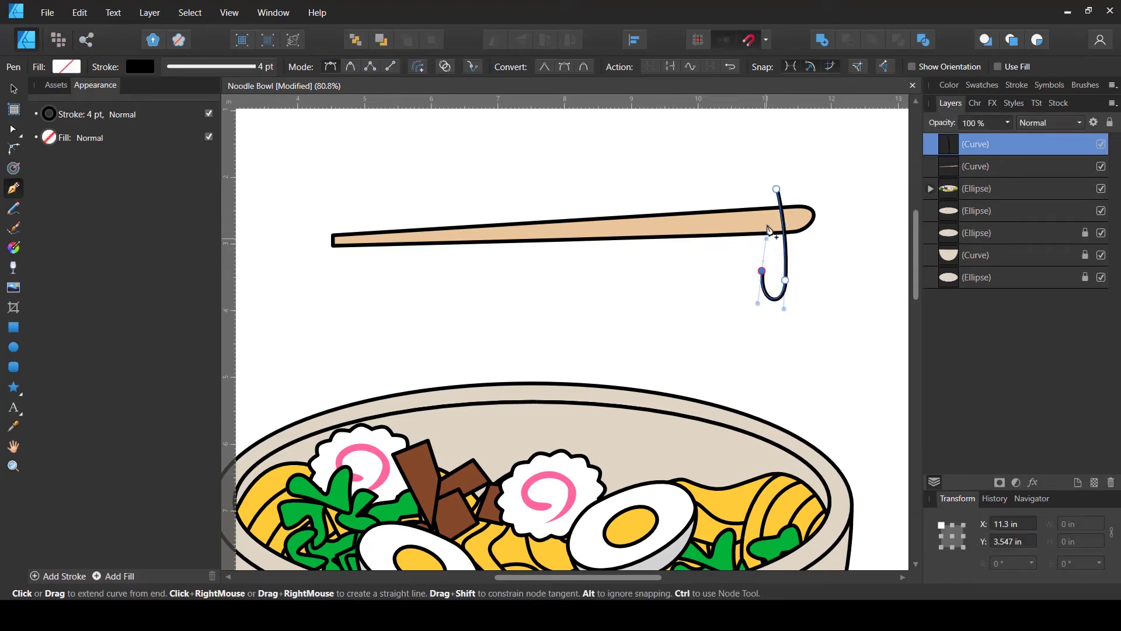
drag(754, 188, 756, 177)
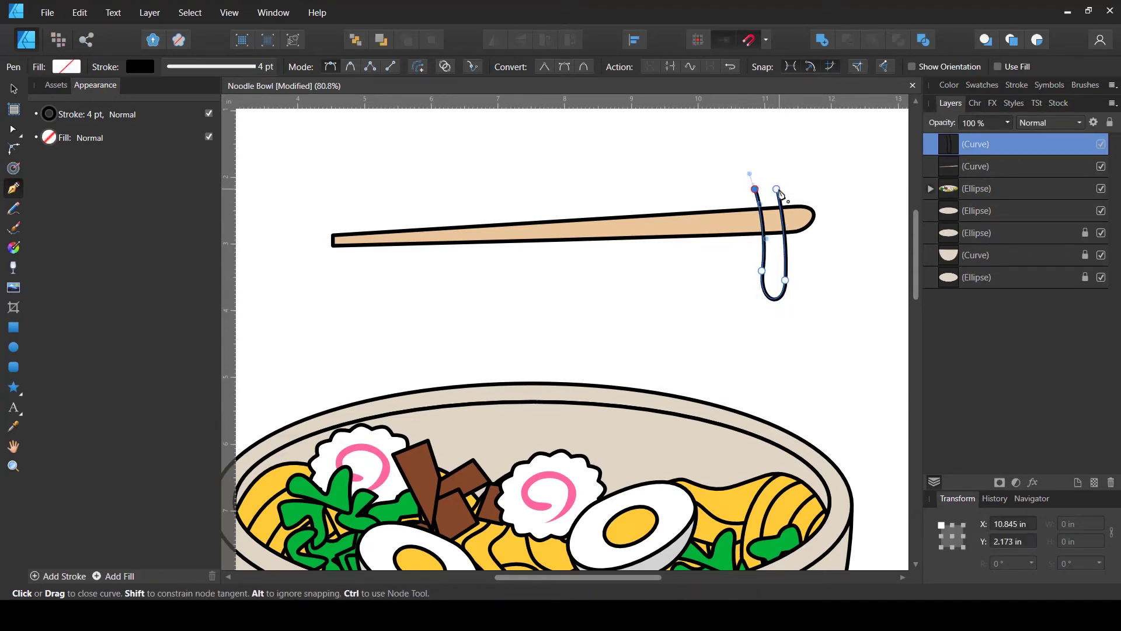
click(776, 189)
key(v)
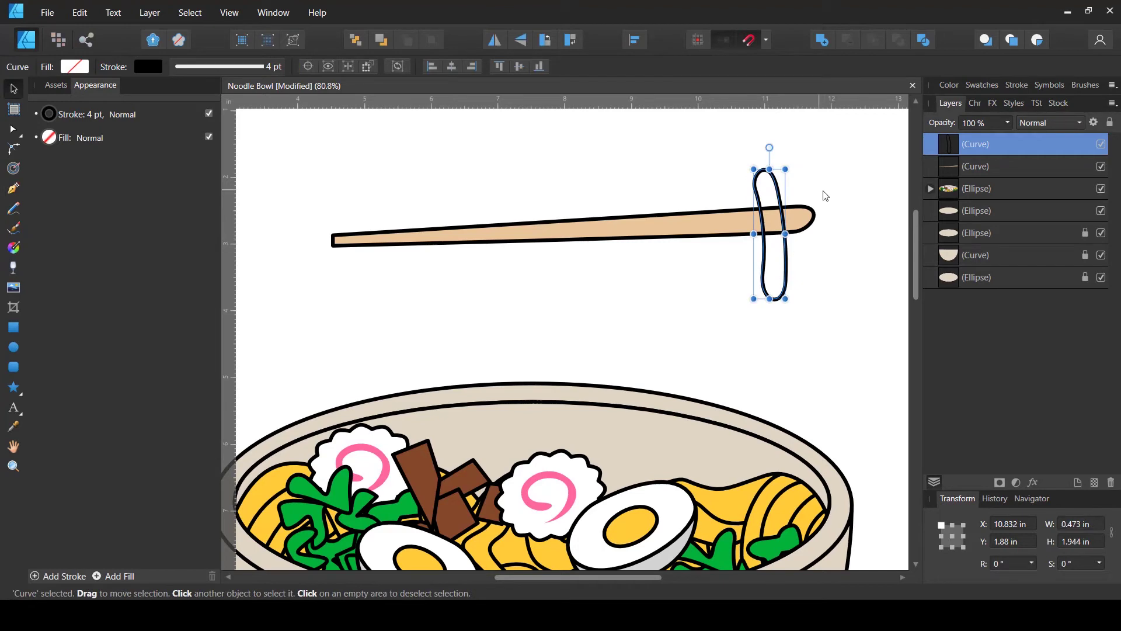
Step: Duplicate the chopstick and intersect the copy with the upright loop to form a band
click(700, 224)
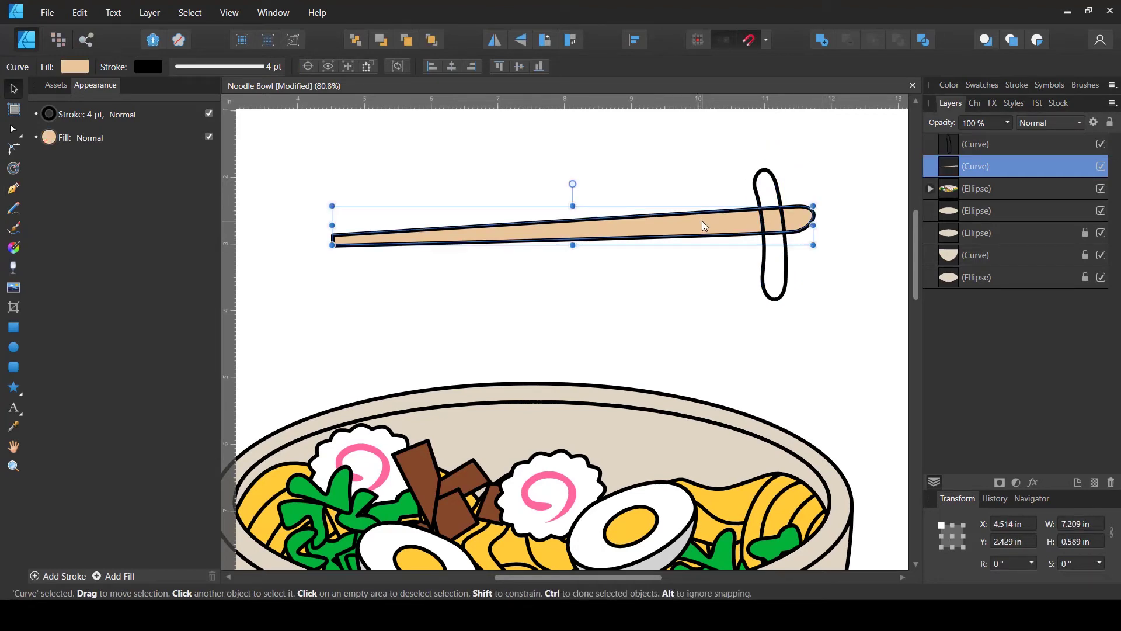
key(ctrl+j)
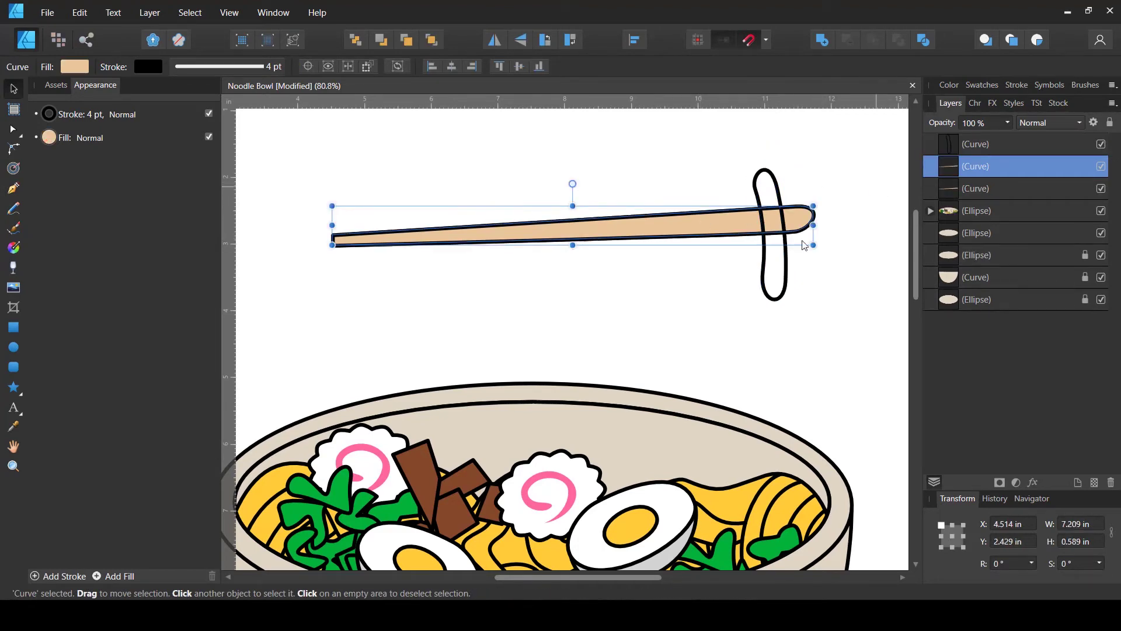
click(967, 144)
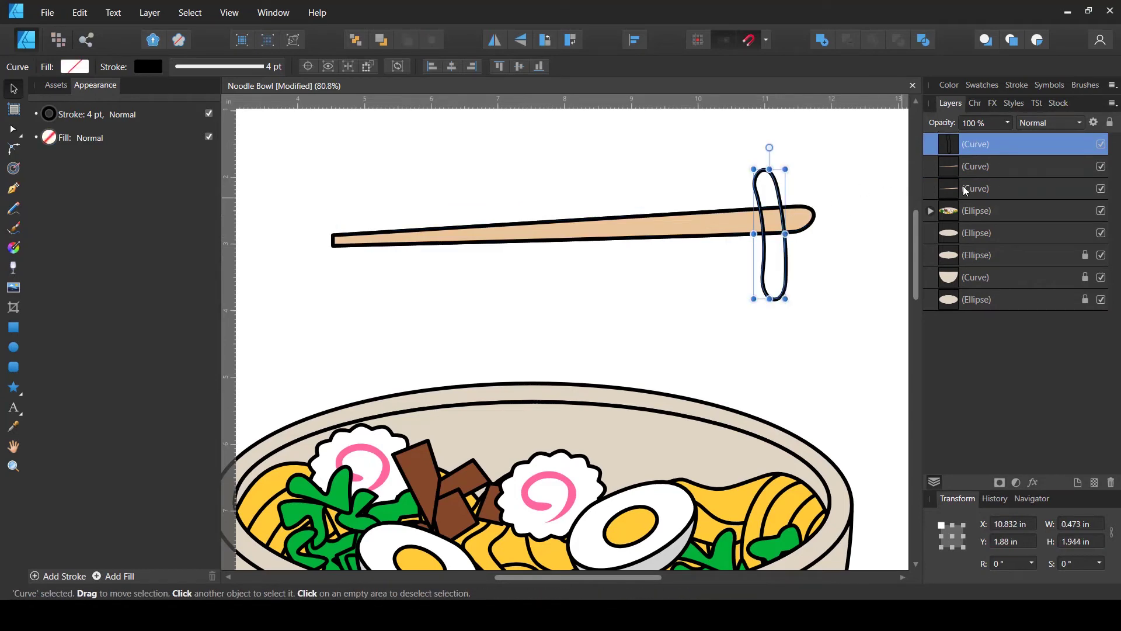
shift+click(966, 167)
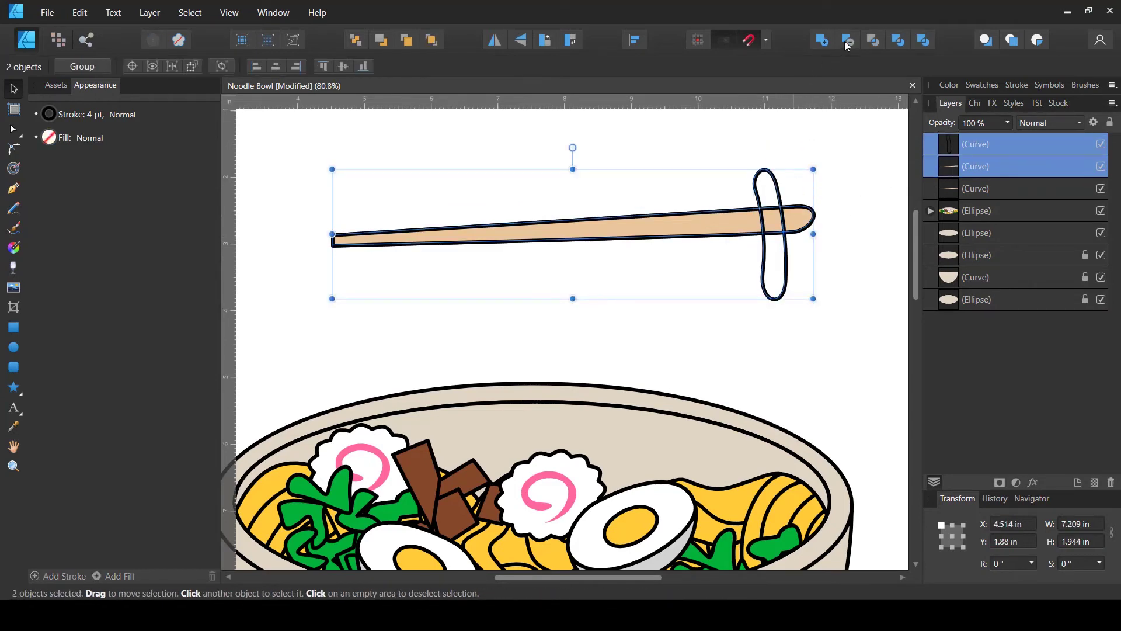
click(892, 49)
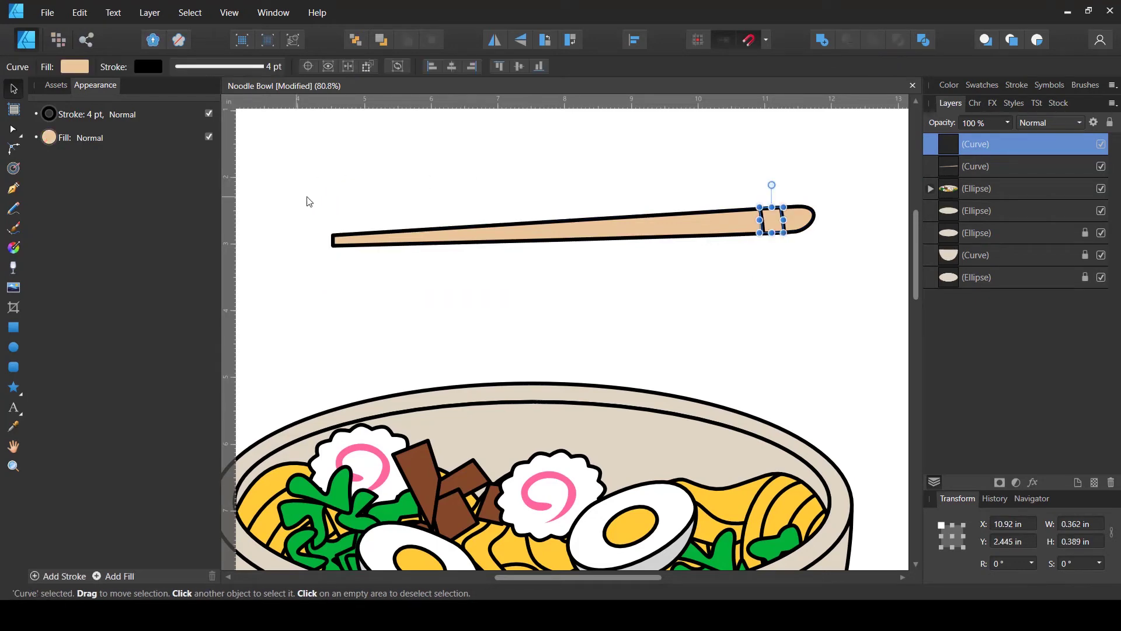
Step: Fill the chopstick band with red, HSL 360, 79, 51
click(71, 67)
drag(162, 140, 228, 141)
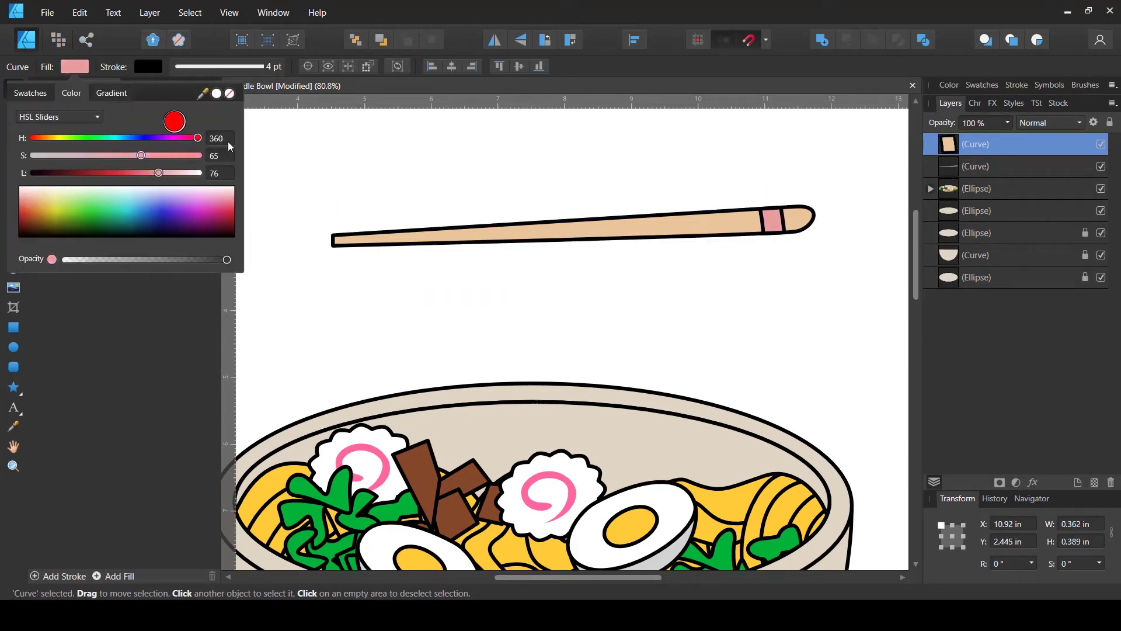
drag(140, 155, 118, 172)
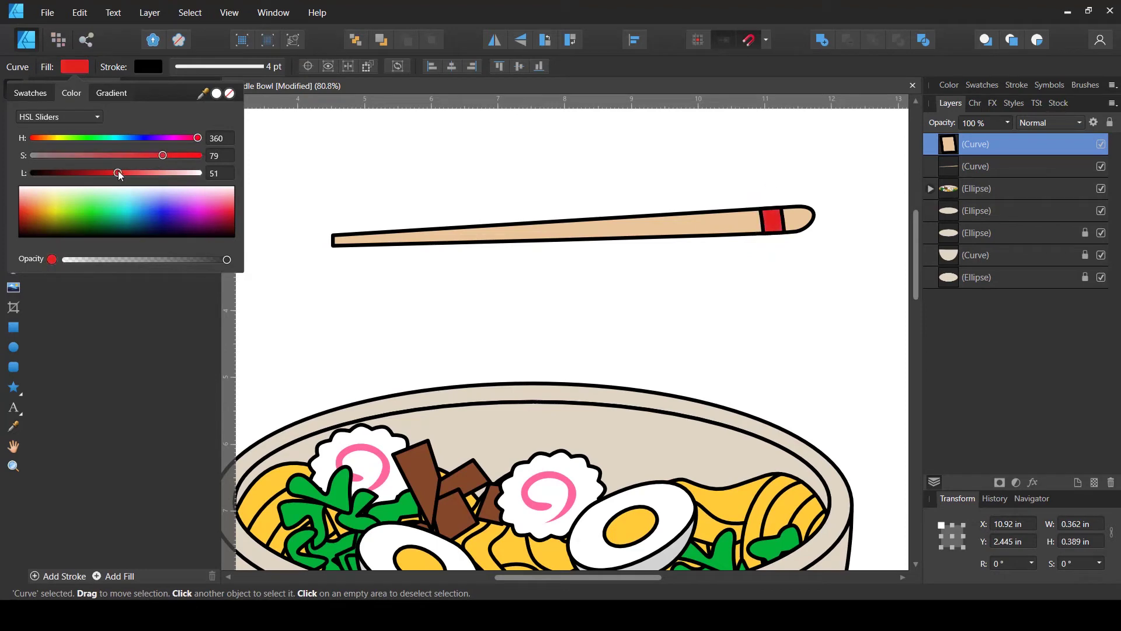
Step: Blunt the chopstick's rounded end by shortening and adjusting the curve handles of its two end nodes
key(a)
click(816, 224)
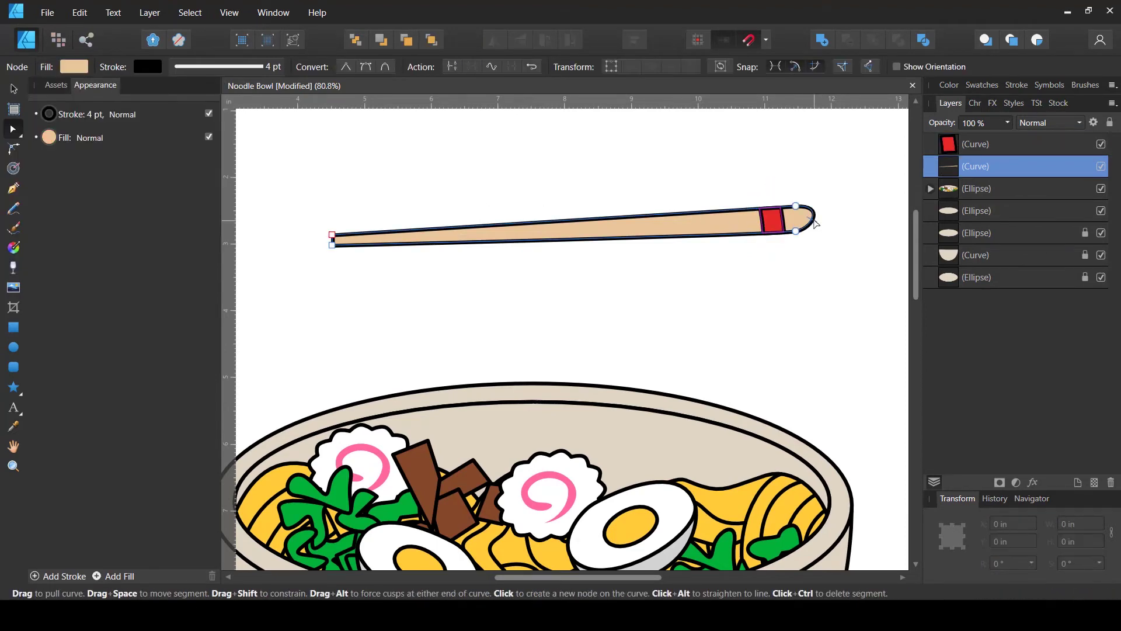
scroll(812, 216, up, 2)
click(785, 198)
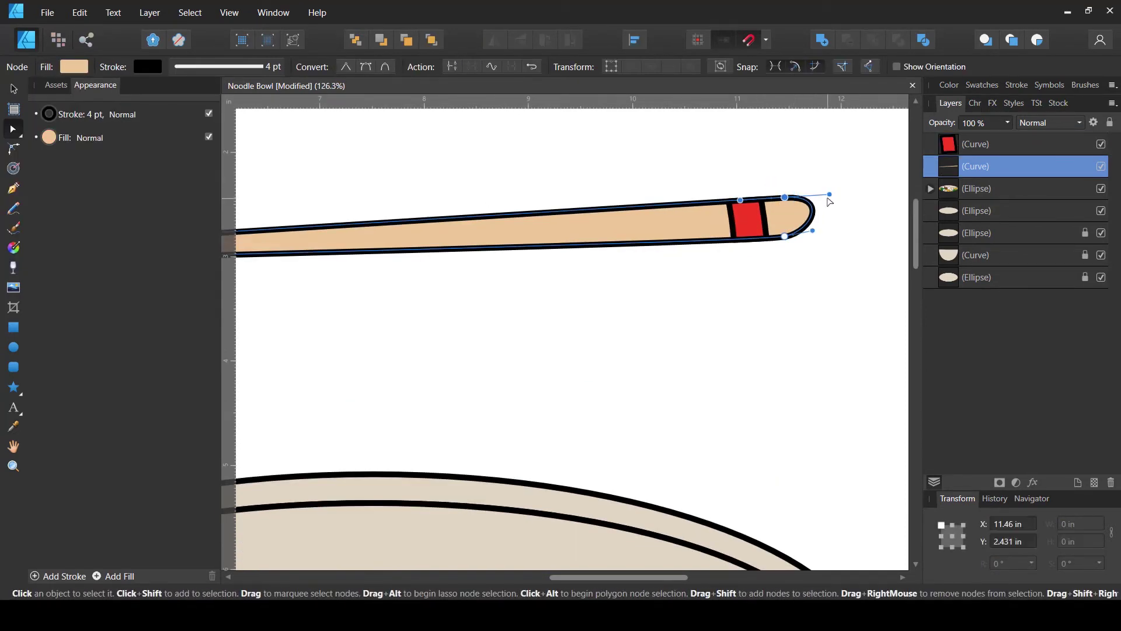
drag(830, 194, 808, 237)
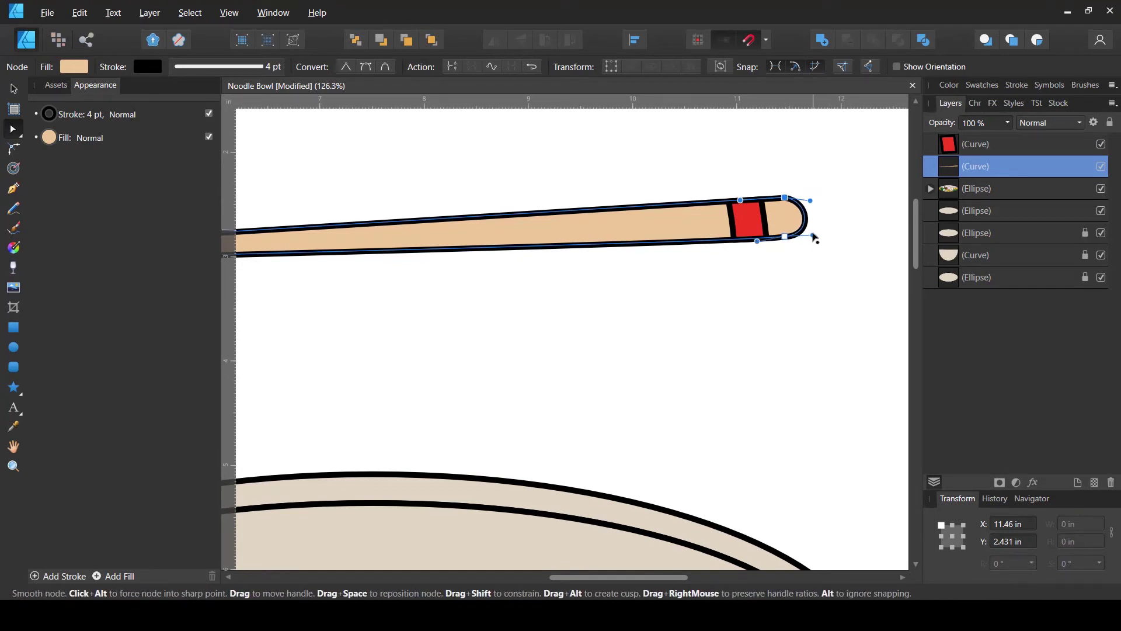
click(796, 278)
scroll(606, 291, down, 4)
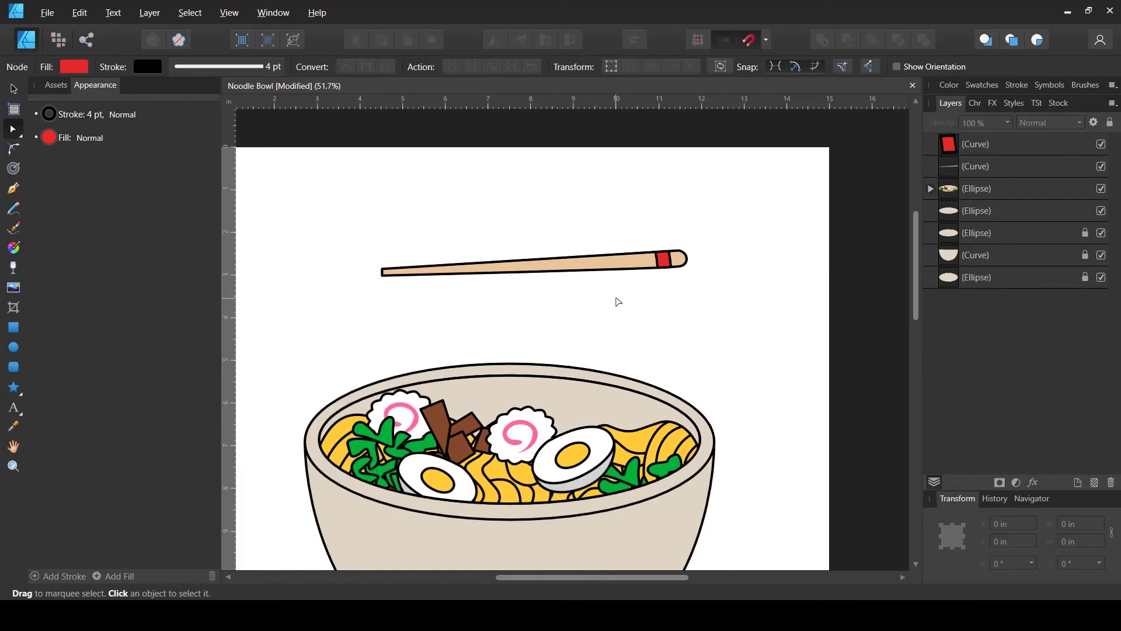
Step: Group the chopstick with its red band, duplicate the group, and place a vertically mirrored, slightly angled copy just below it
key(v)
drag(724, 206, 494, 309)
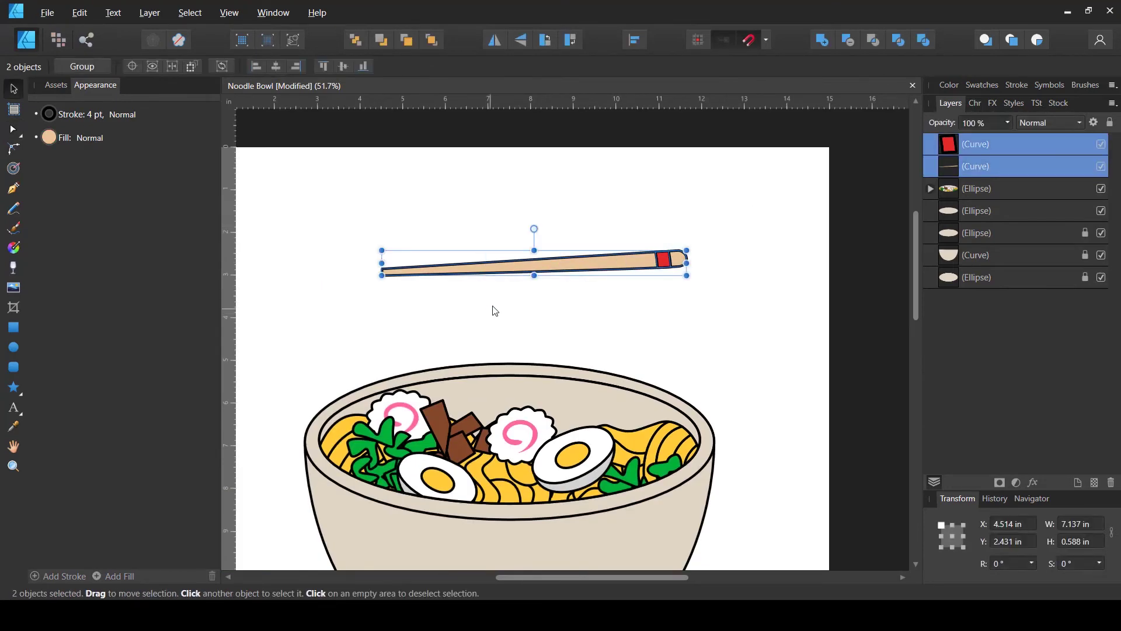
key(ctrl+g)
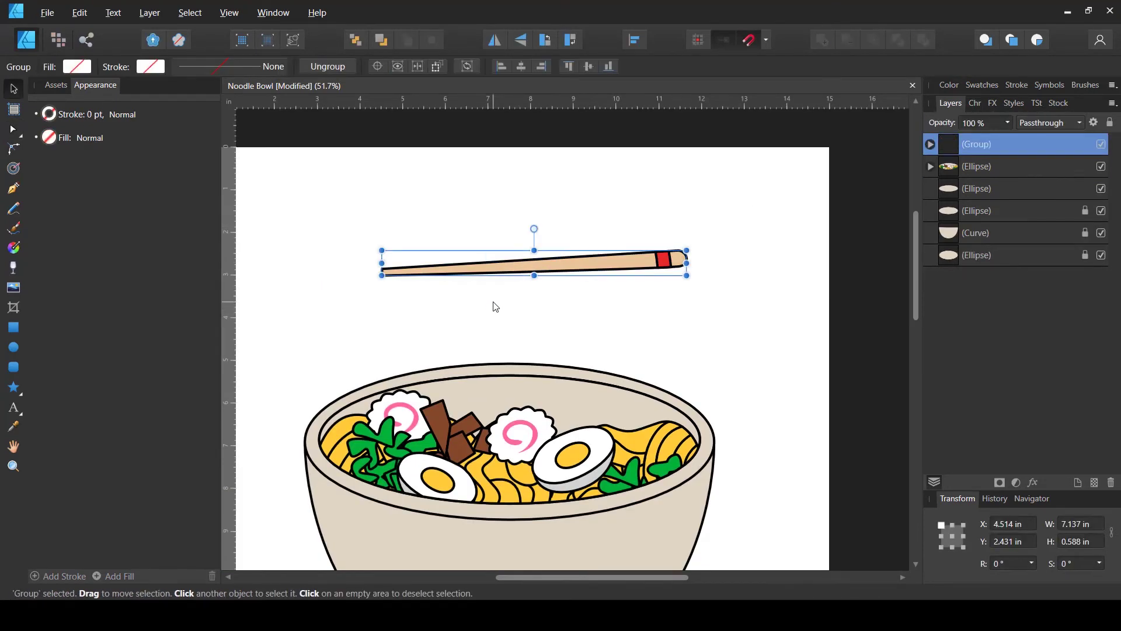
key(ctrl+j)
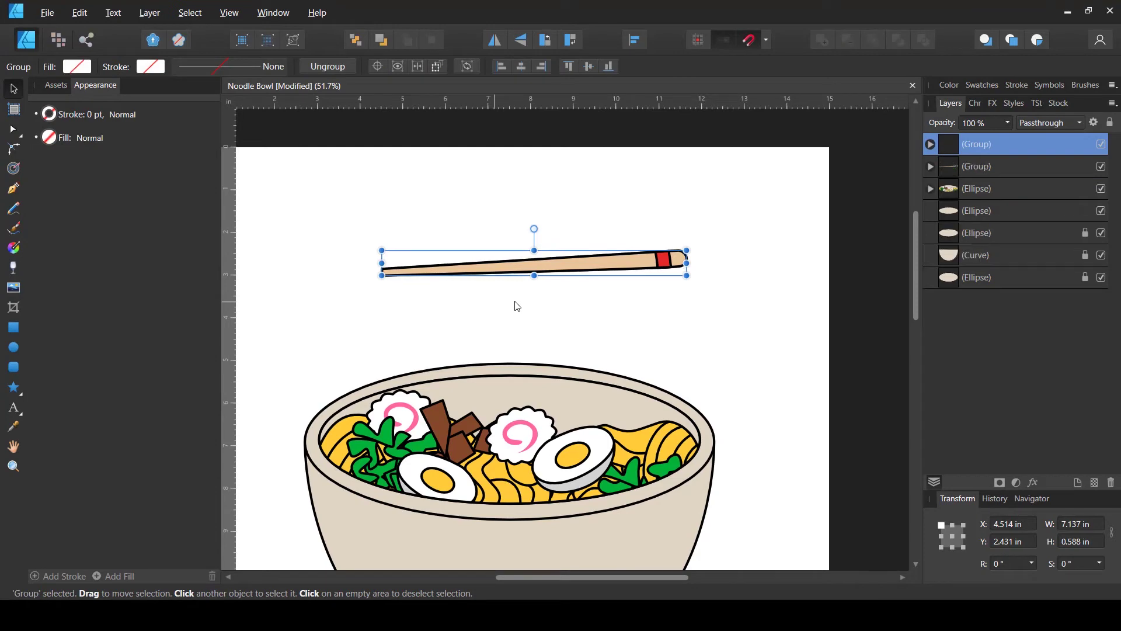
drag(515, 306, 654, 301)
Step: Rotate both chopsticks to about 48.9°, scale them to about 6.47 by 1.34 in, and place their tips over the right egg half
drag(715, 228, 602, 349)
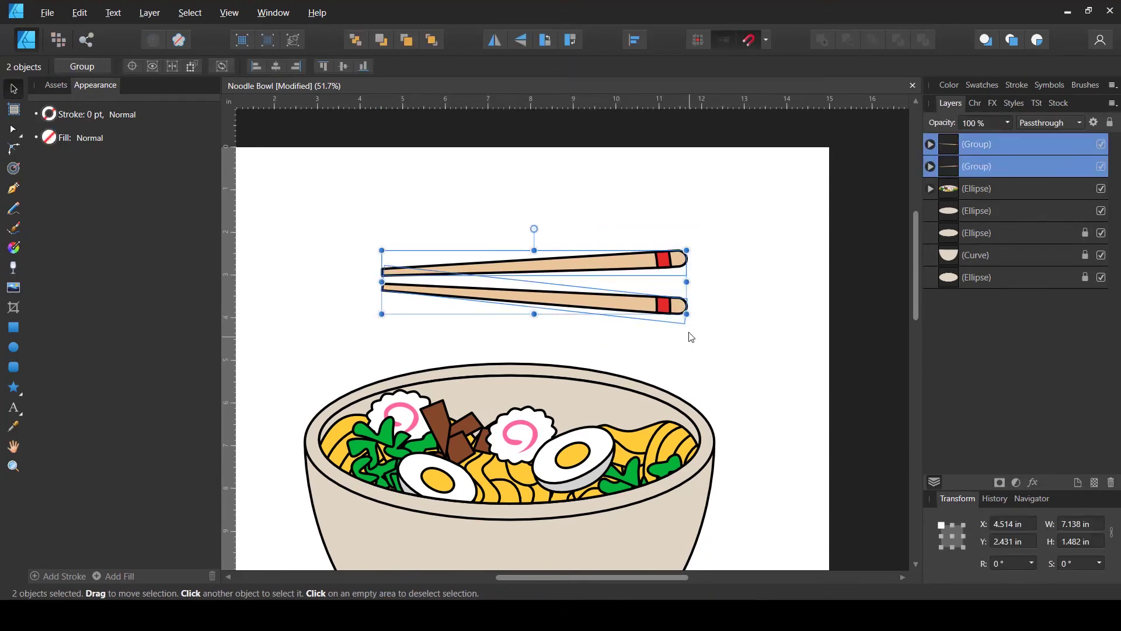
drag(690, 331, 682, 214)
drag(578, 266, 657, 359)
scroll(469, 353, down, 2)
scroll(444, 344, down, 1)
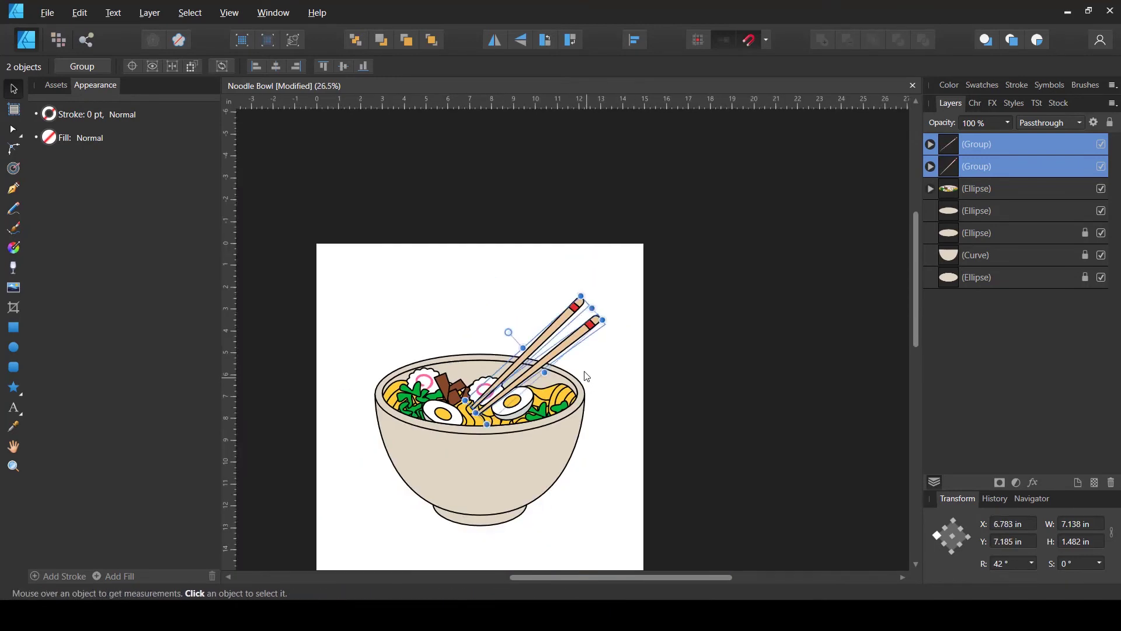
scroll(564, 360, up, 2)
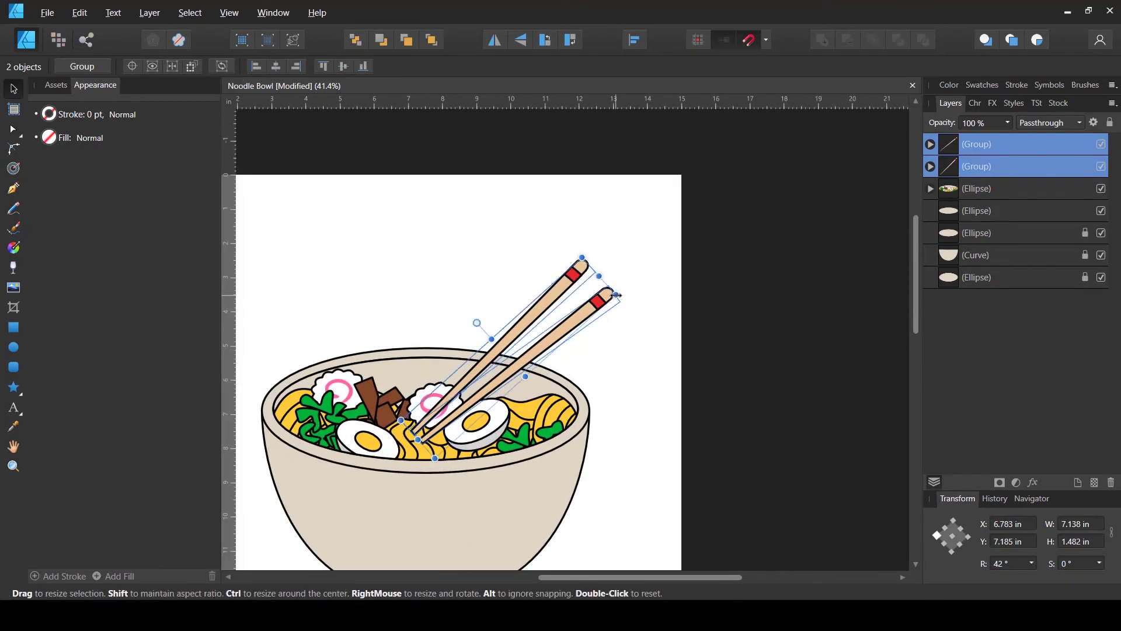
mouse_move(616, 295)
mouse_down()
mouse_move(574, 304)
mouse_move(596, 306)
mouse_move(607, 292)
mouse_up()
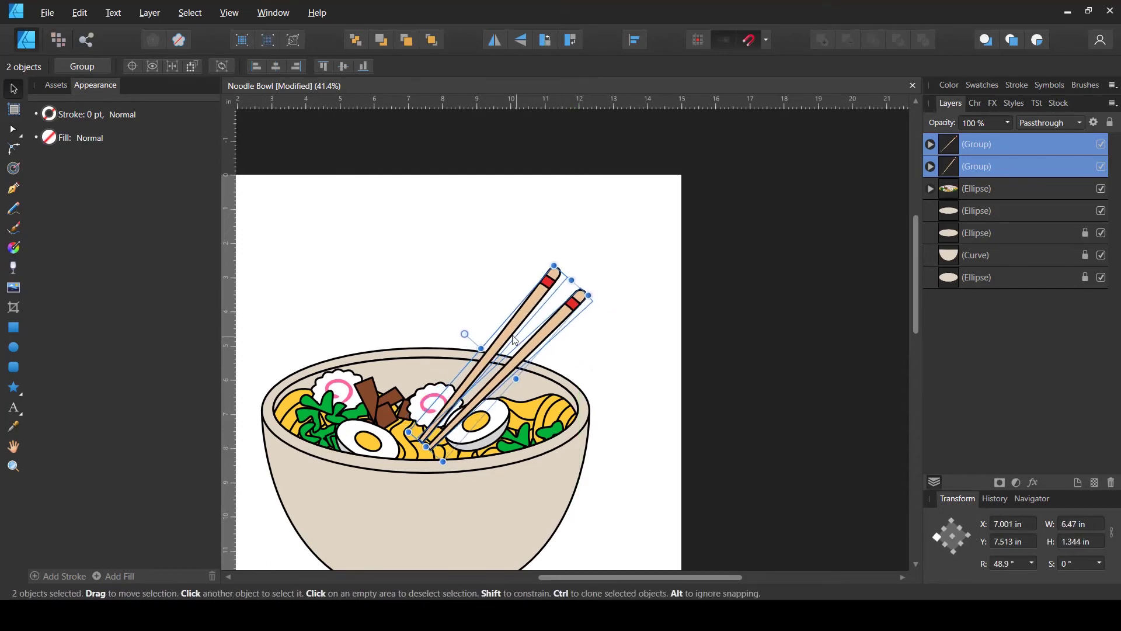
drag(518, 331, 547, 327)
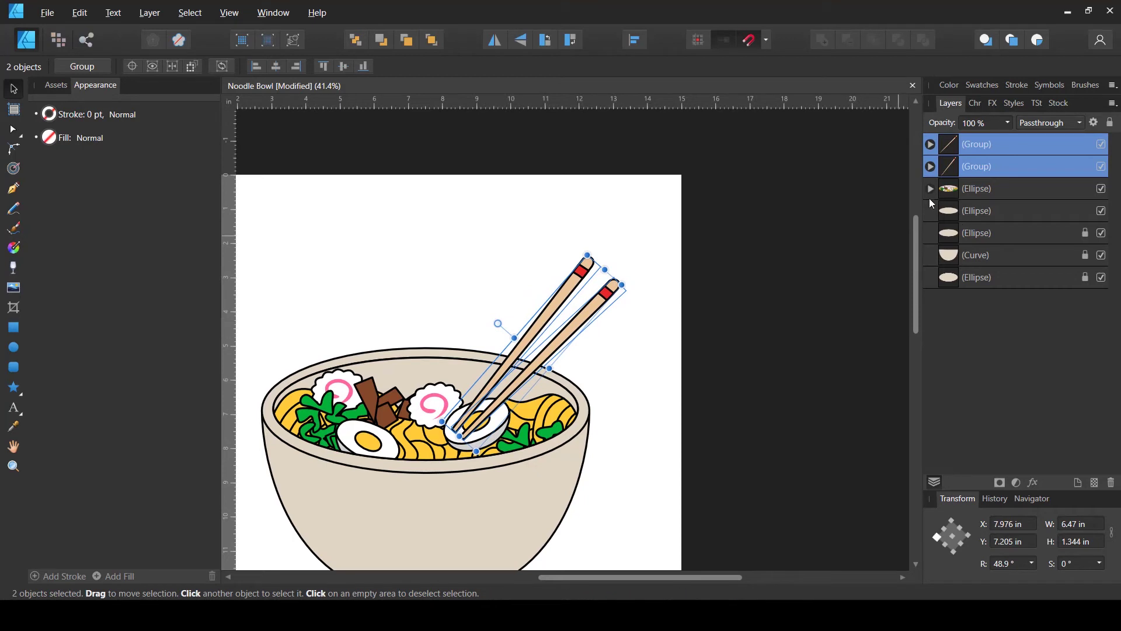
Step: Move the right egg group above the chopsticks in the stacking order, enlarge it to about 2.04 by 1.63 in and tilt it -7.4°
click(930, 189)
click(938, 211)
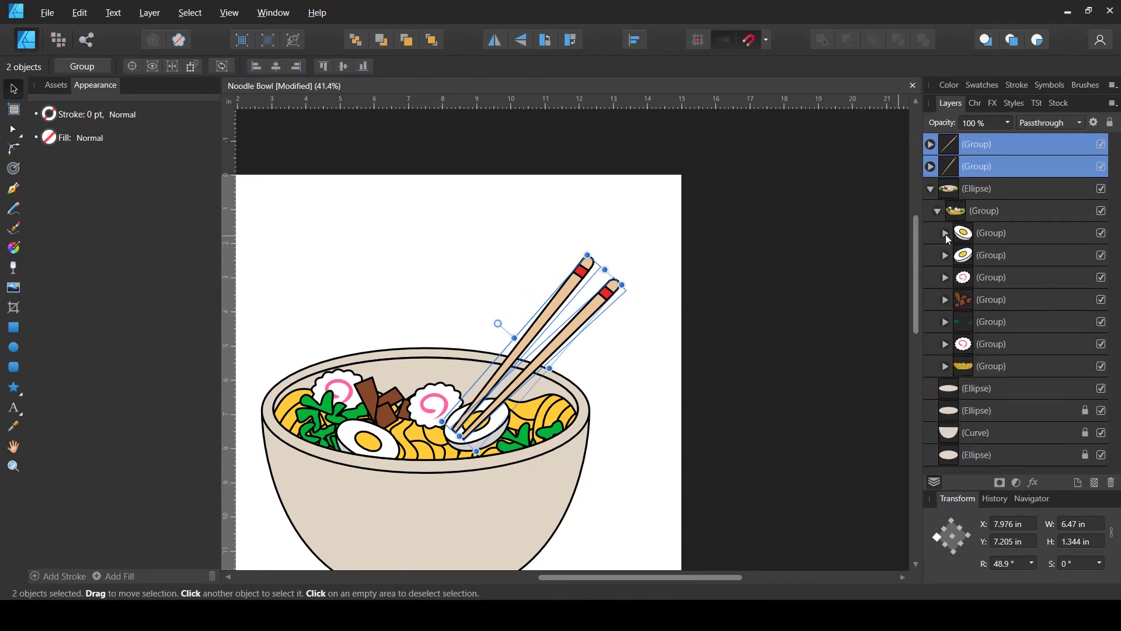
click(969, 257)
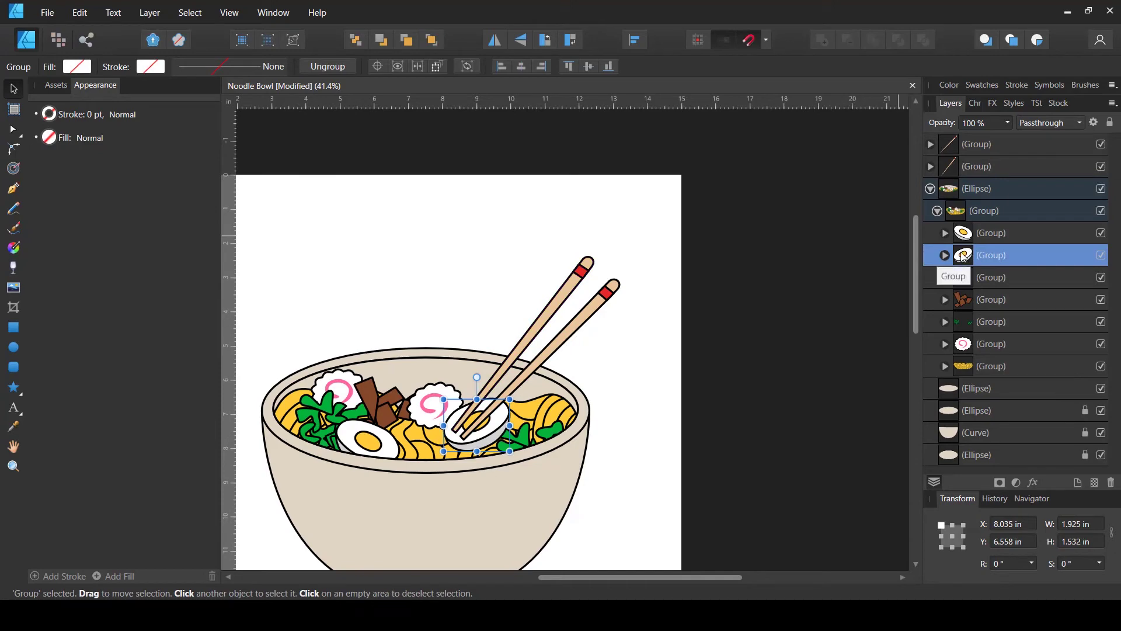
drag(964, 257, 956, 139)
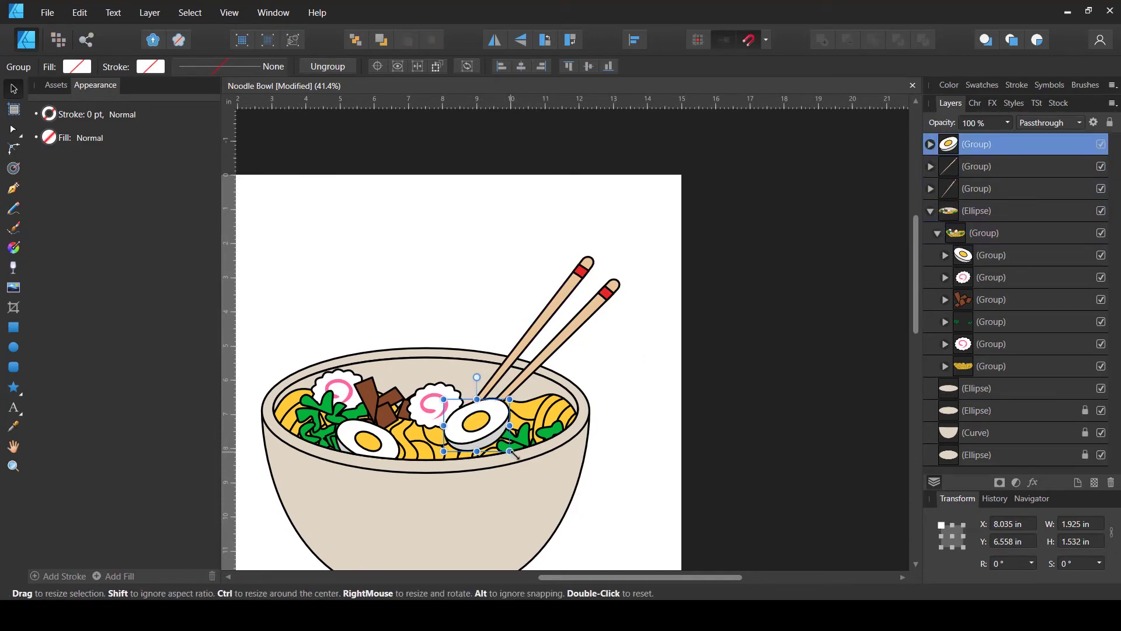
drag(511, 452, 500, 427)
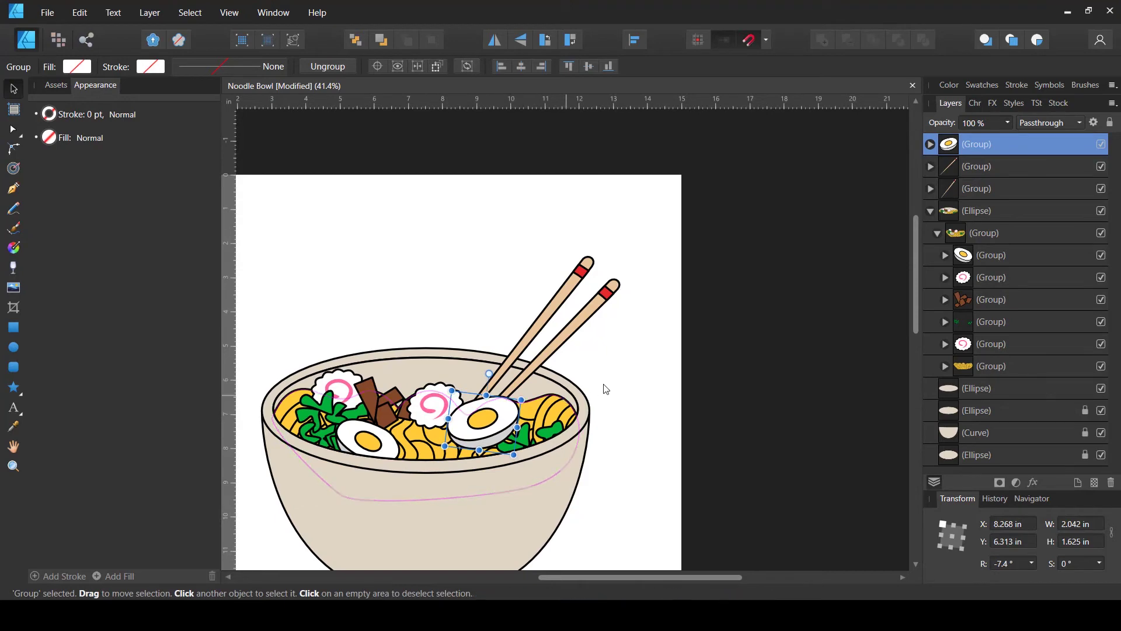
click(637, 372)
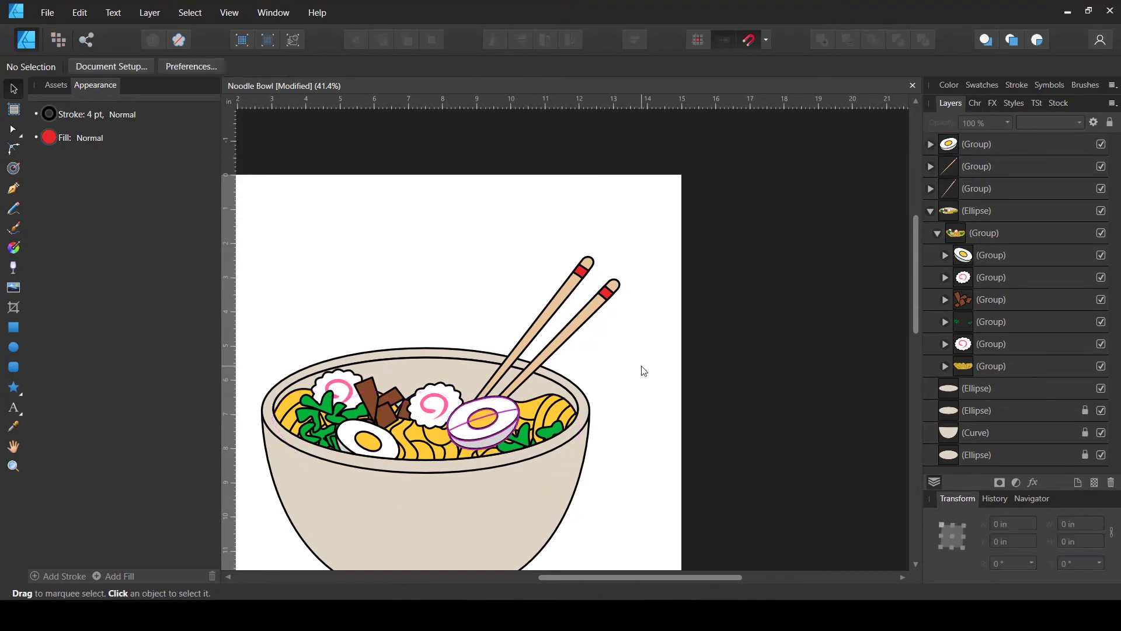
Step: Rotate the left chopstick slightly more upright to widen the gap between the pair, and save the document
click(962, 168)
click(958, 189)
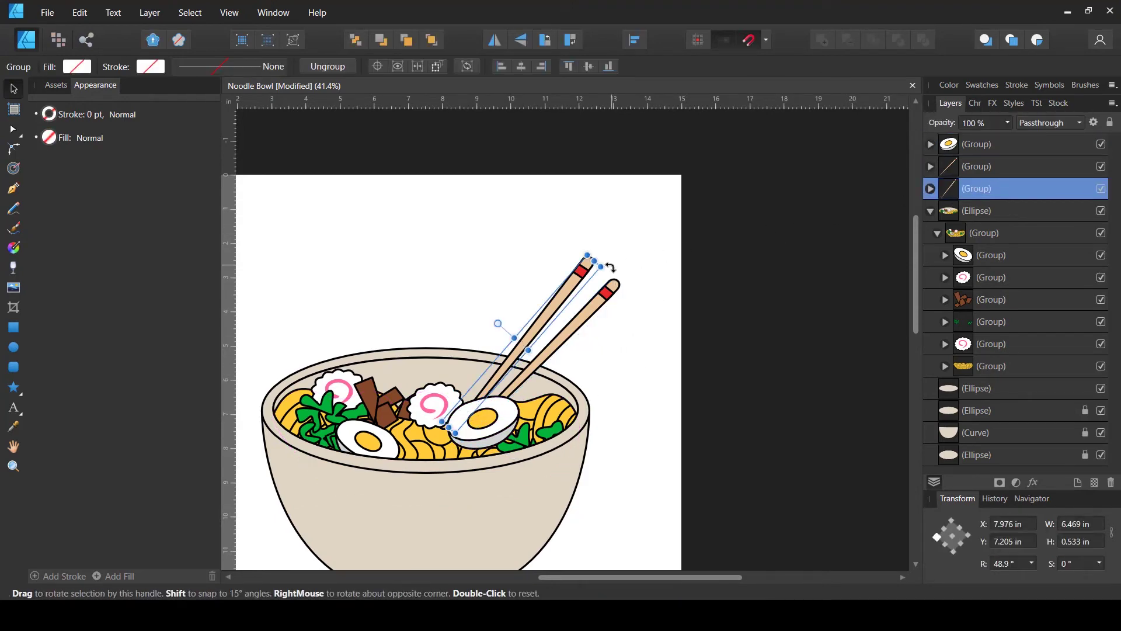
drag(602, 263, 607, 258)
click(679, 243)
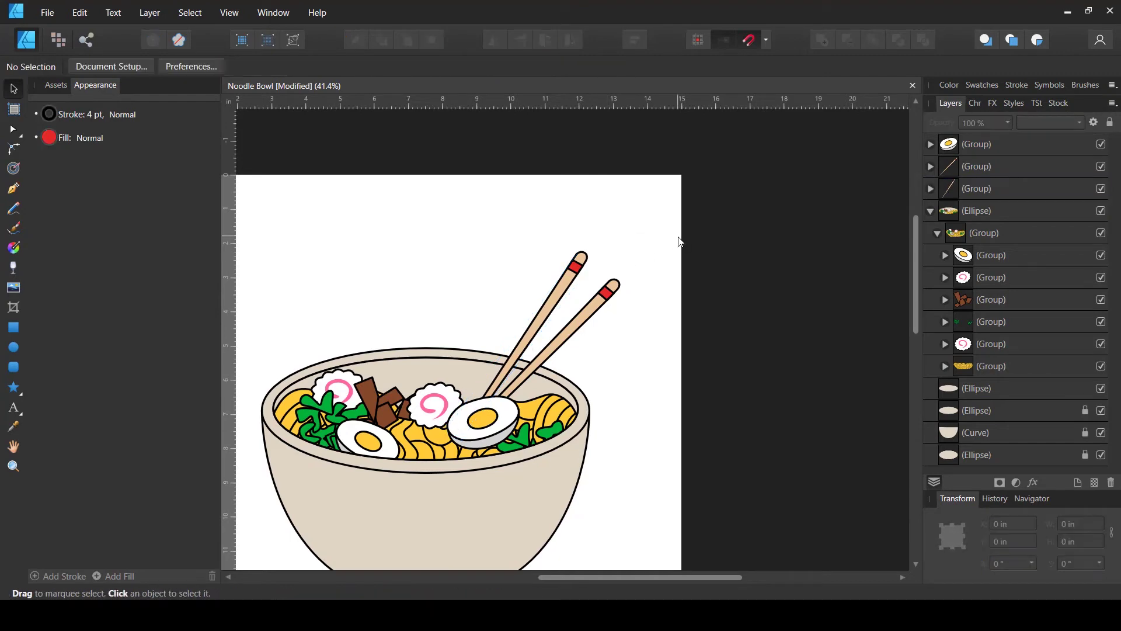
scroll(666, 263, down, 3)
scroll(624, 379, up, 2)
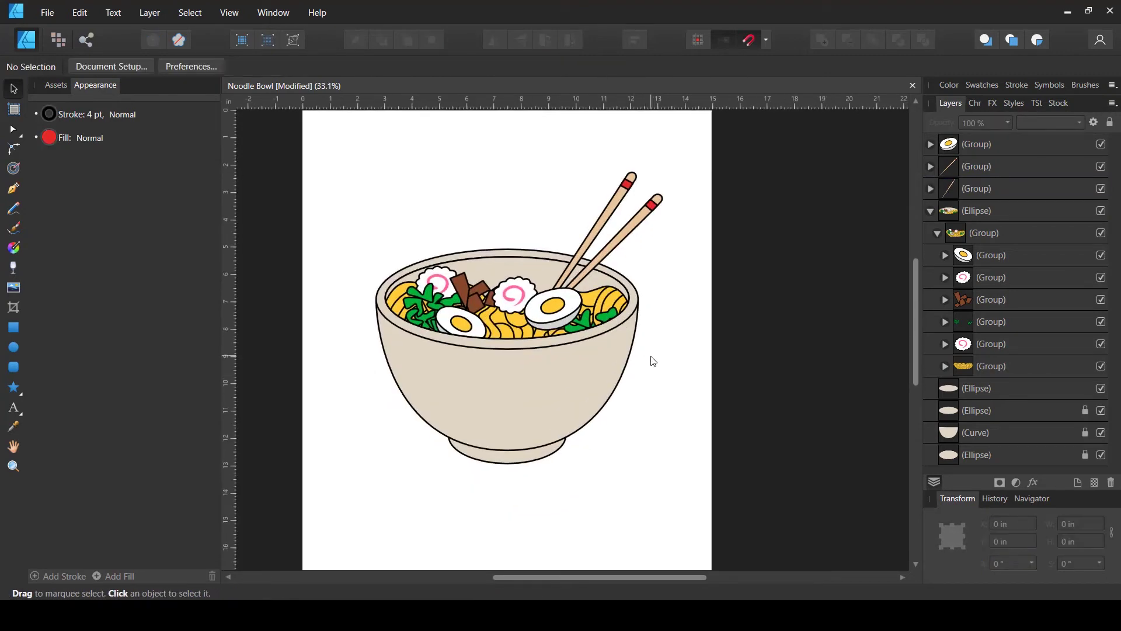
key(ctrl+s)
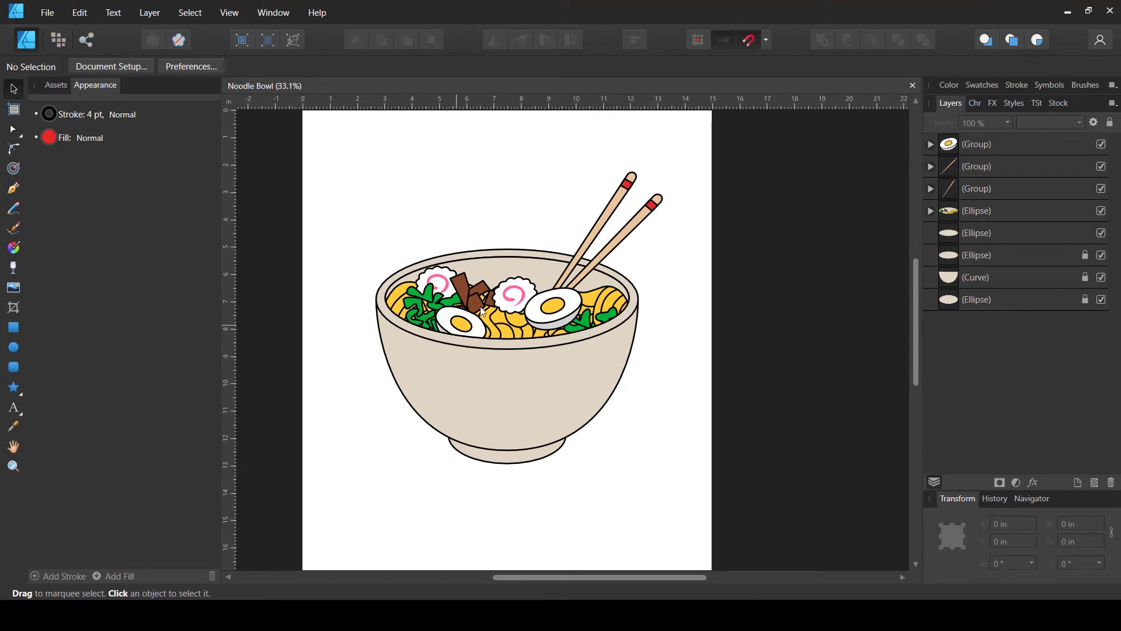
Step: Recolor the four bowl shapes, including rim, body and foot, to a neutral off-white with lightness 94
scroll(594, 378, up, 1)
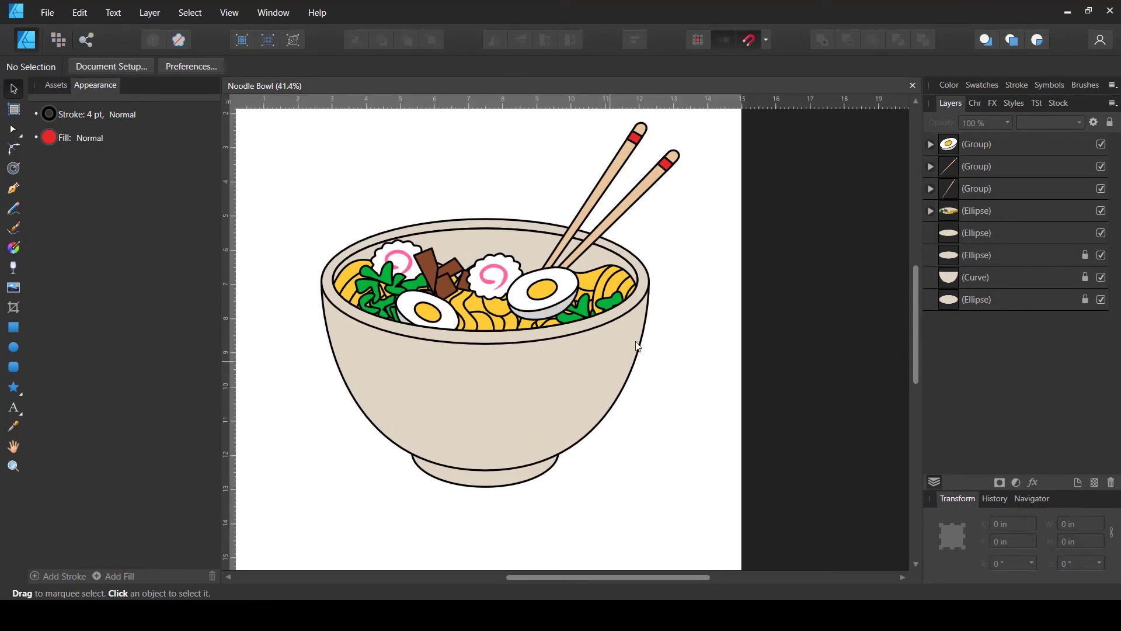
click(961, 234)
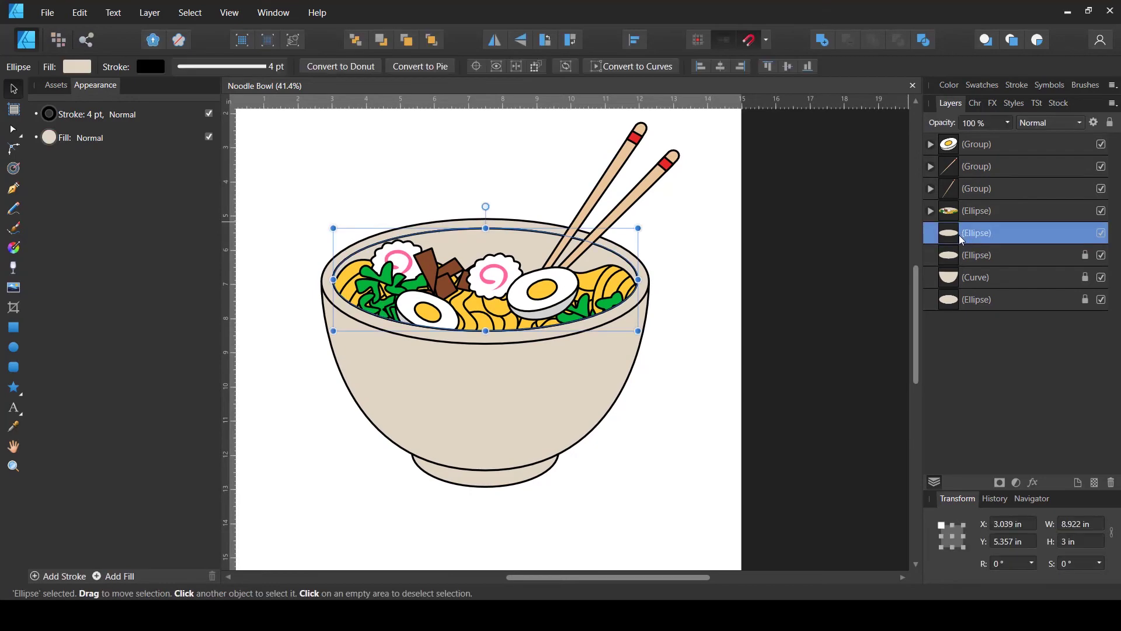
shift+click(954, 301)
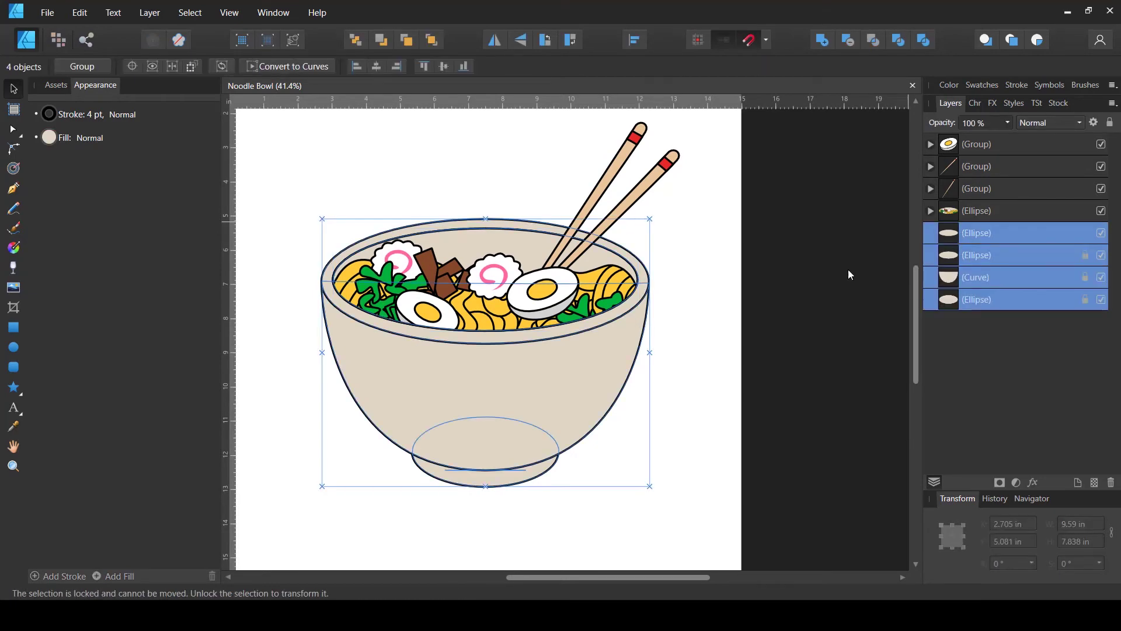
click(52, 139)
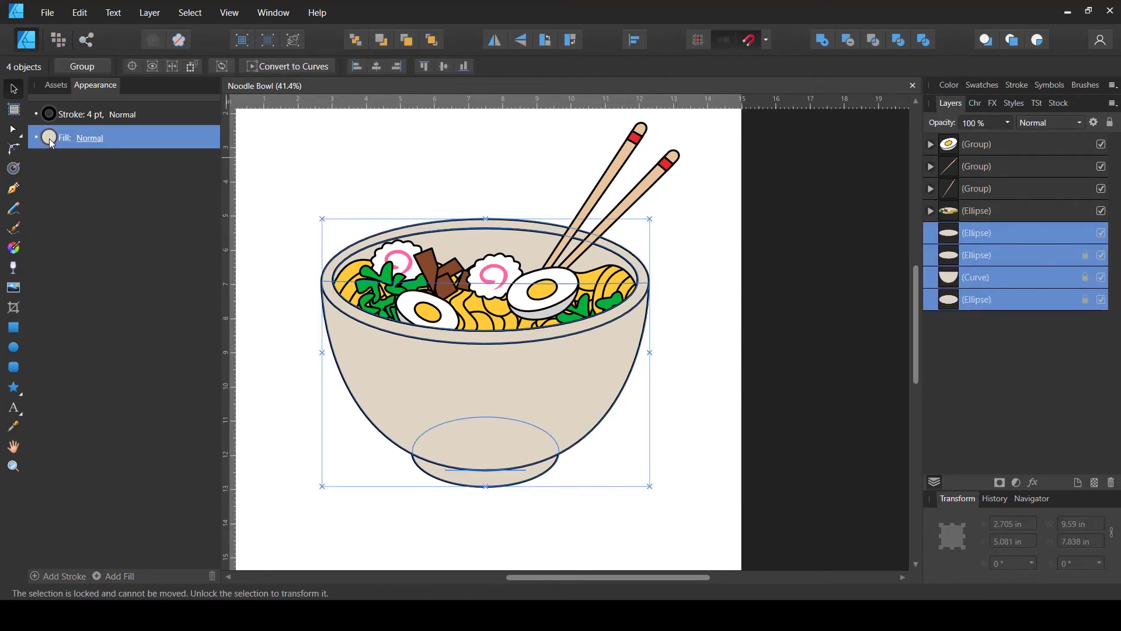
drag(190, 246, 192, 250)
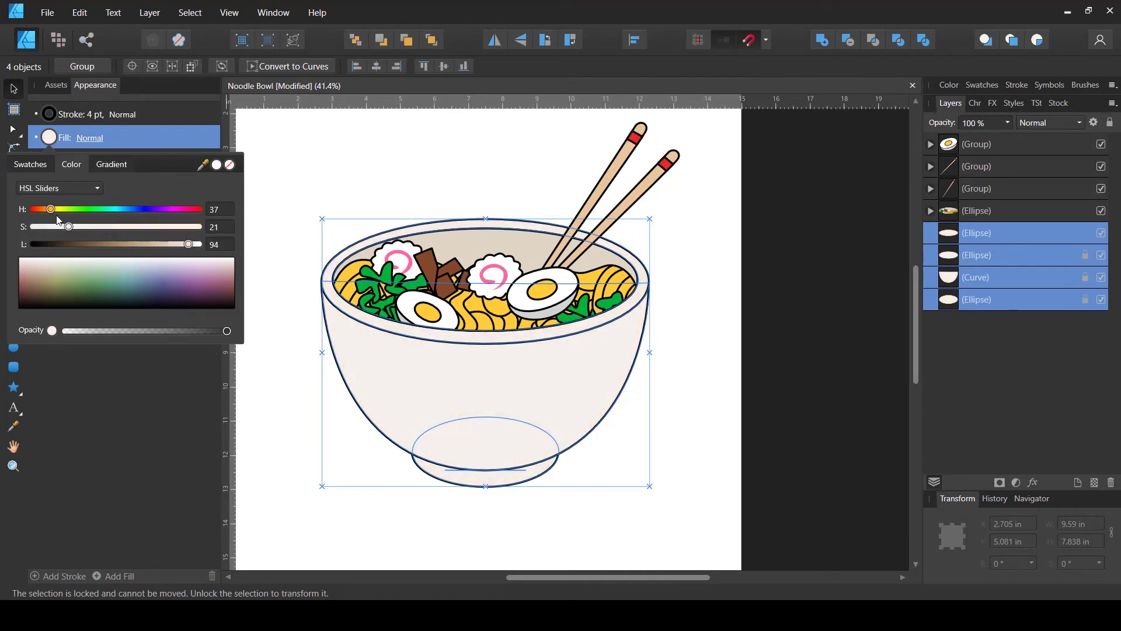
click(53, 210)
click(677, 396)
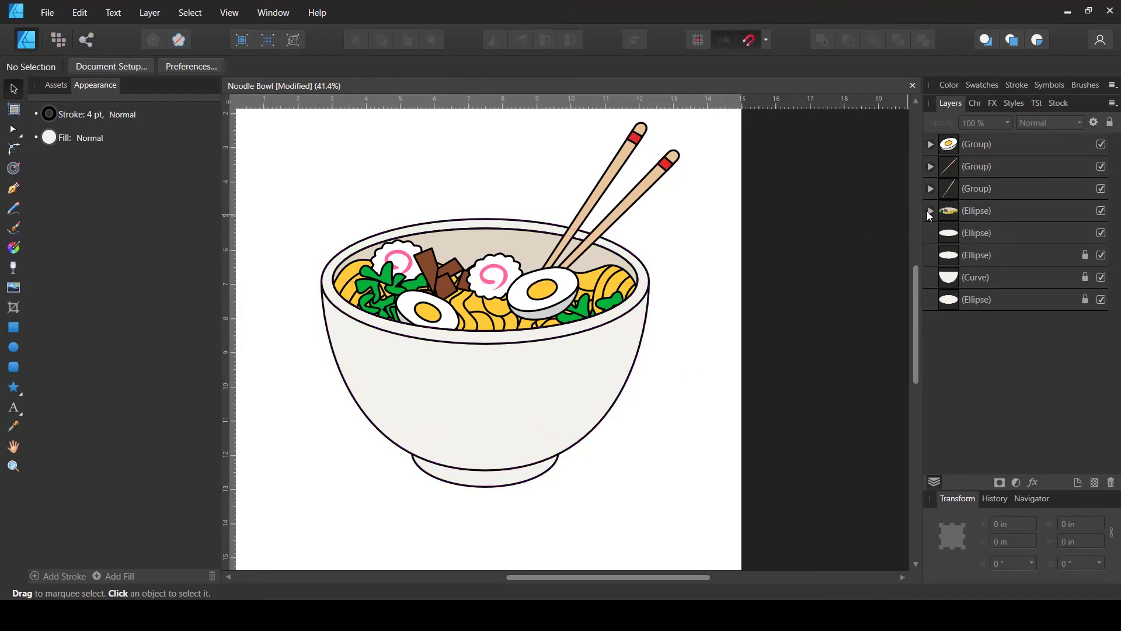
Step: Remove the beige fill from the inner rim ellipse that clips the noodles and toppings
click(970, 210)
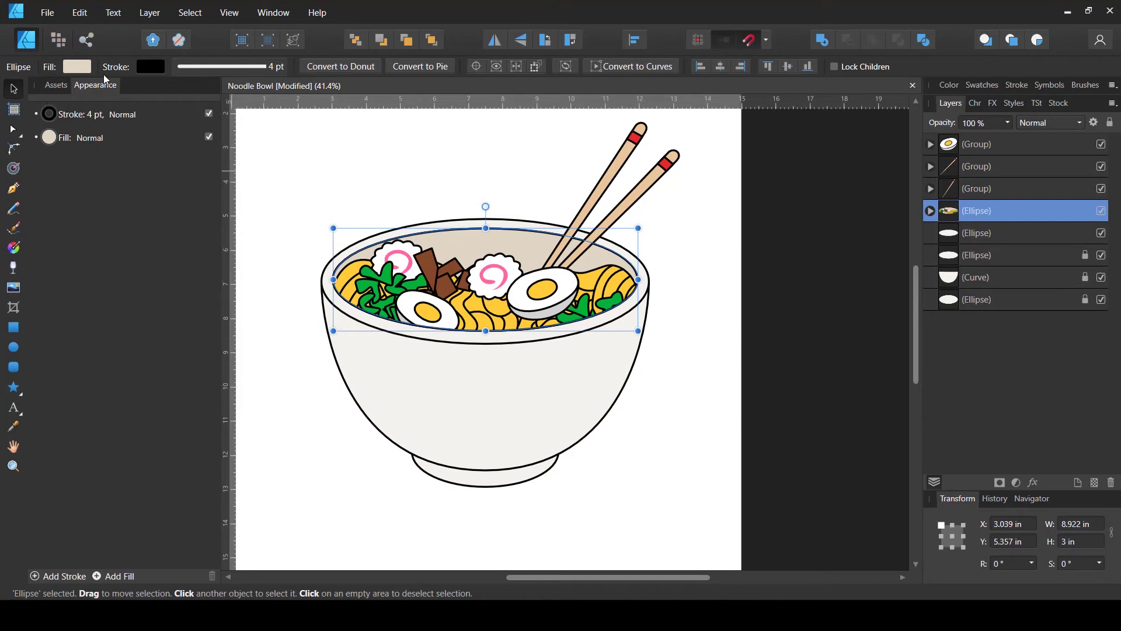
click(931, 211)
click(939, 234)
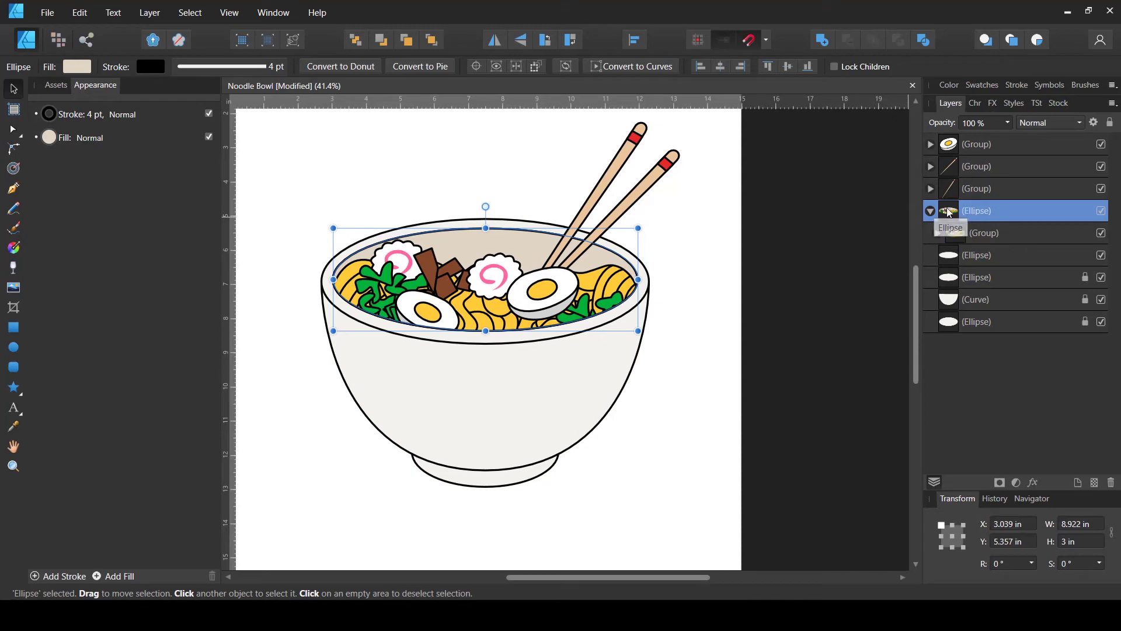
click(73, 69)
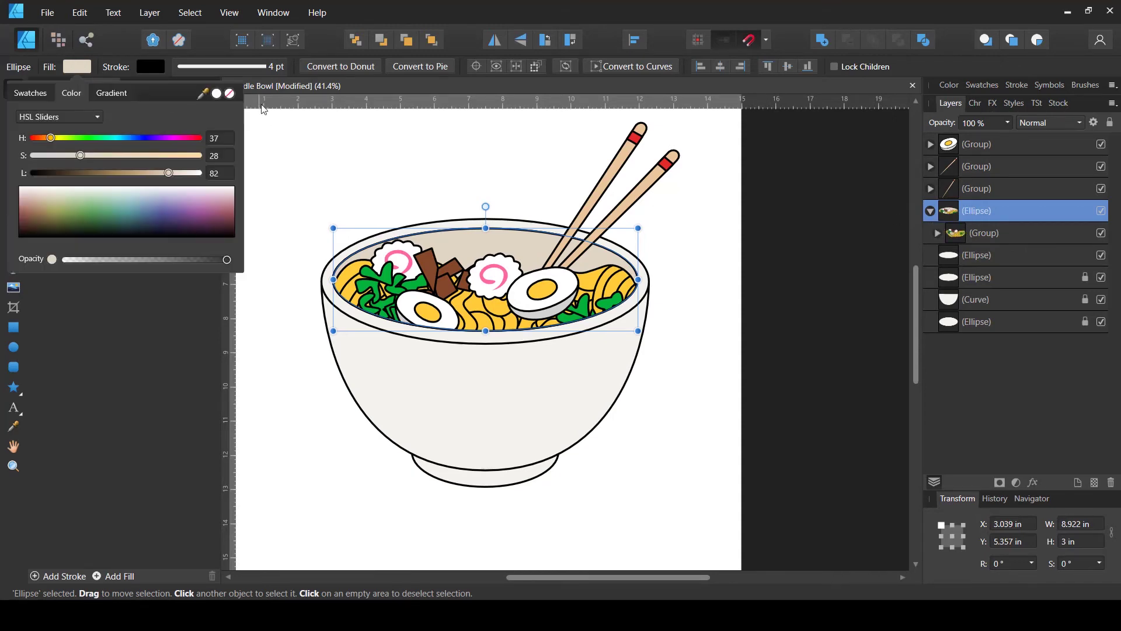
click(737, 389)
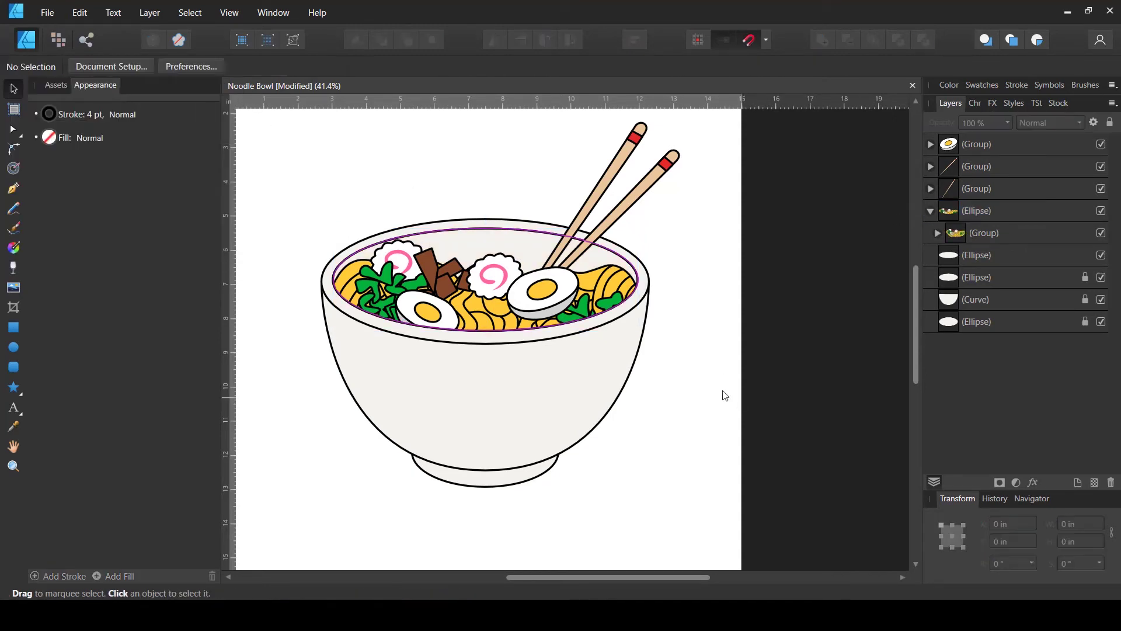
scroll(462, 268, up, 2)
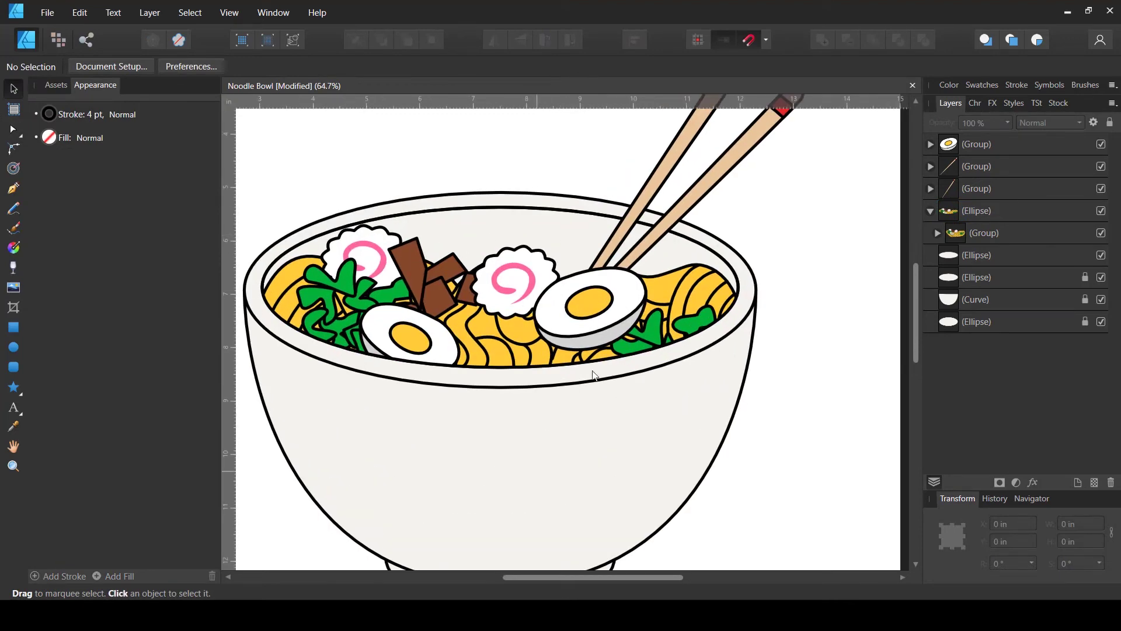
scroll(330, 360, down, 2)
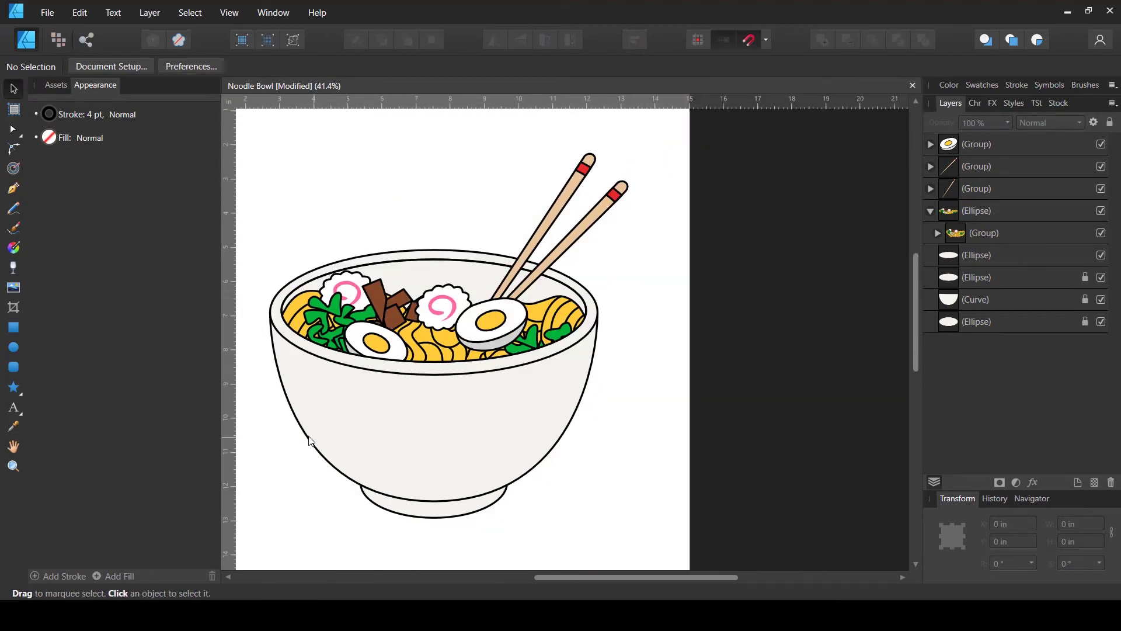
scroll(310, 441, up, 1)
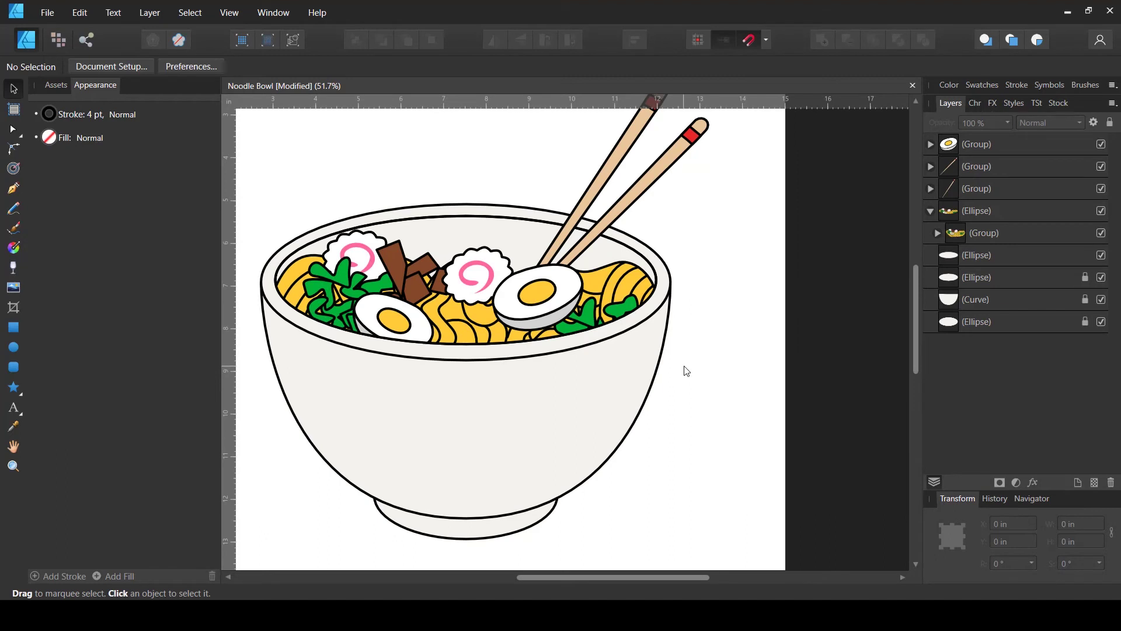
scroll(683, 370, down, 1)
scroll(636, 402, up, 1)
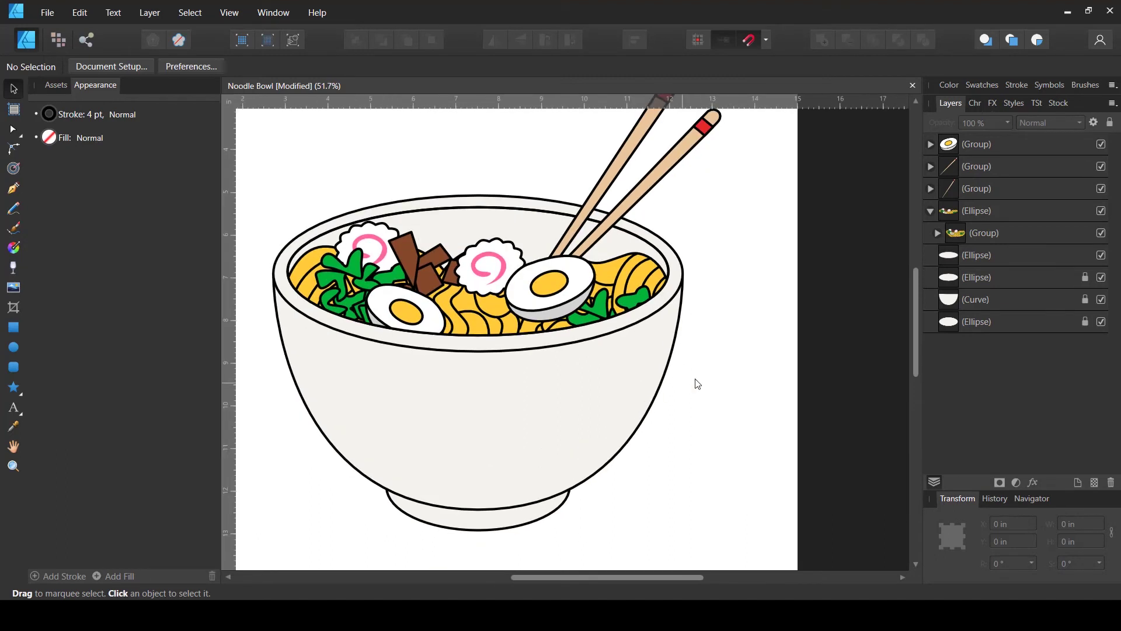
scroll(701, 380, down, 1)
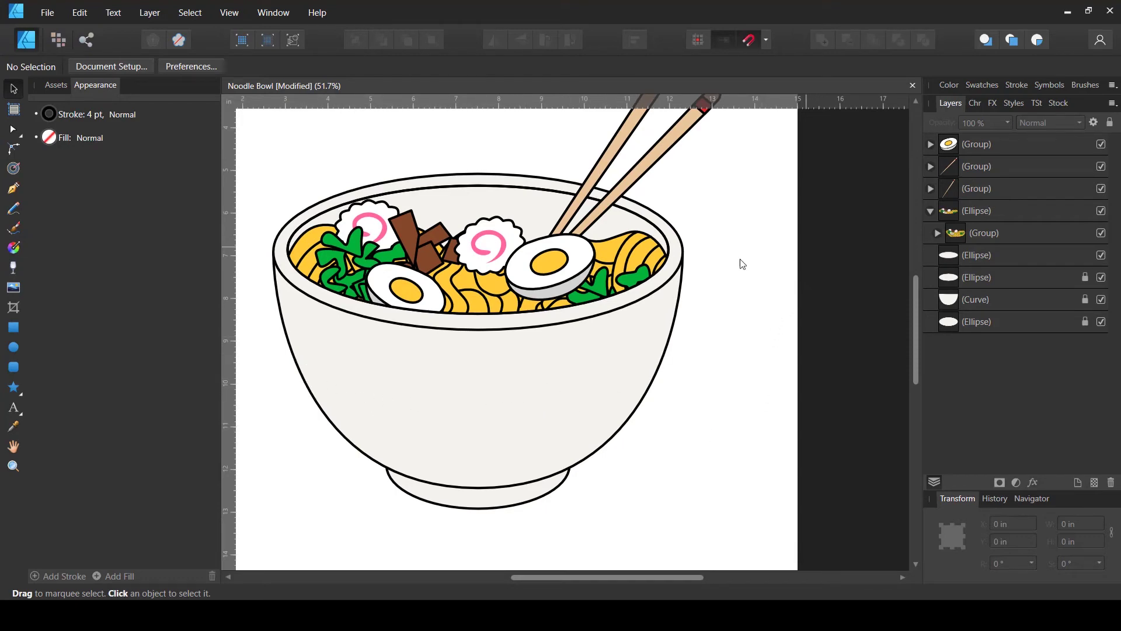
click(931, 211)
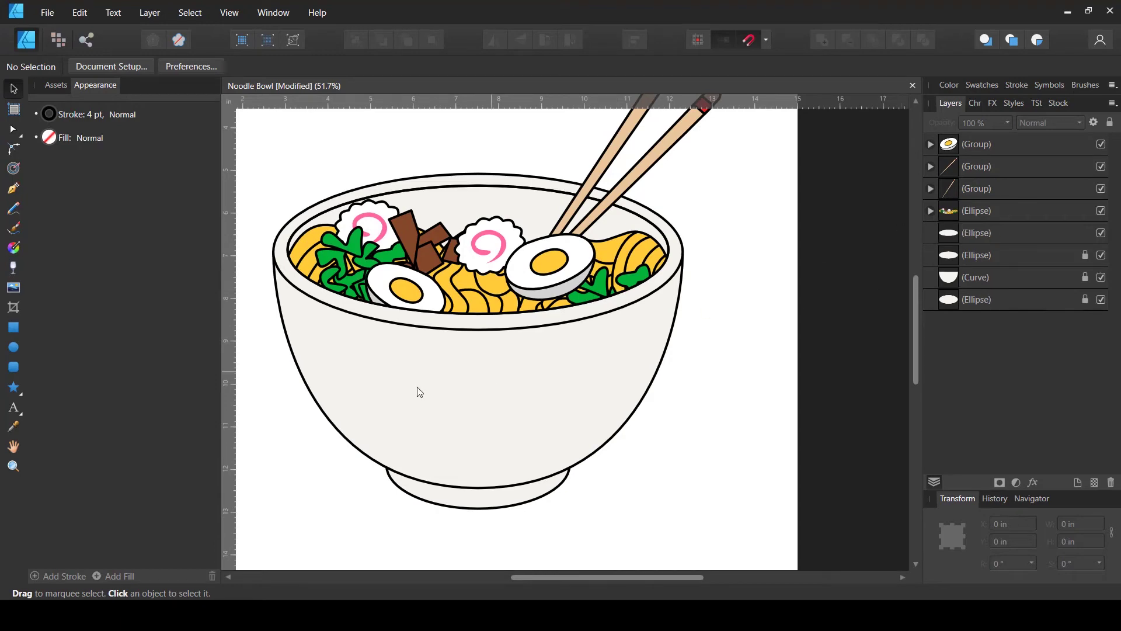
click(13, 188)
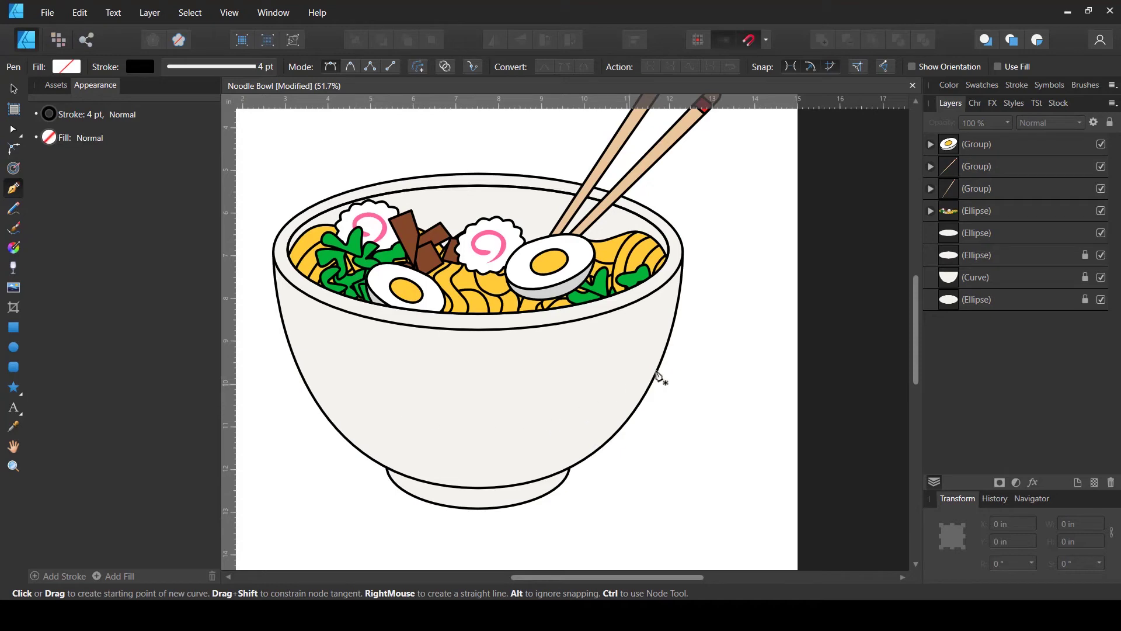
click(13, 94)
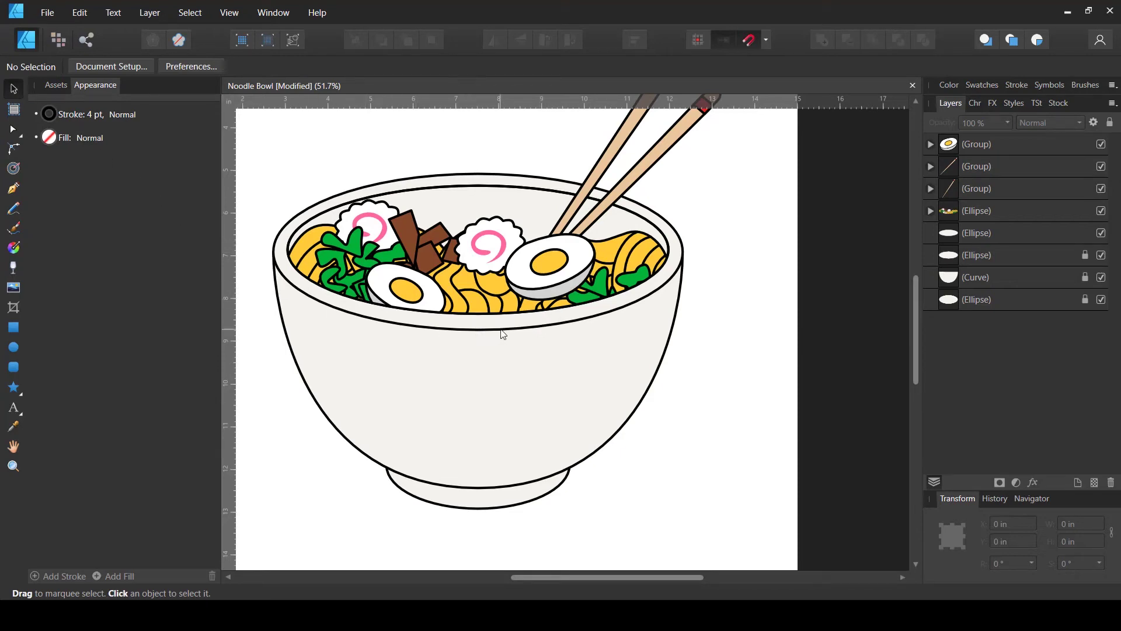
Step: Unlock the outer rim ellipse and bowl body, duplicate the rim ellipse, and lock the inner and outer rim ellipses on top
click(1085, 255)
click(1085, 277)
click(991, 257)
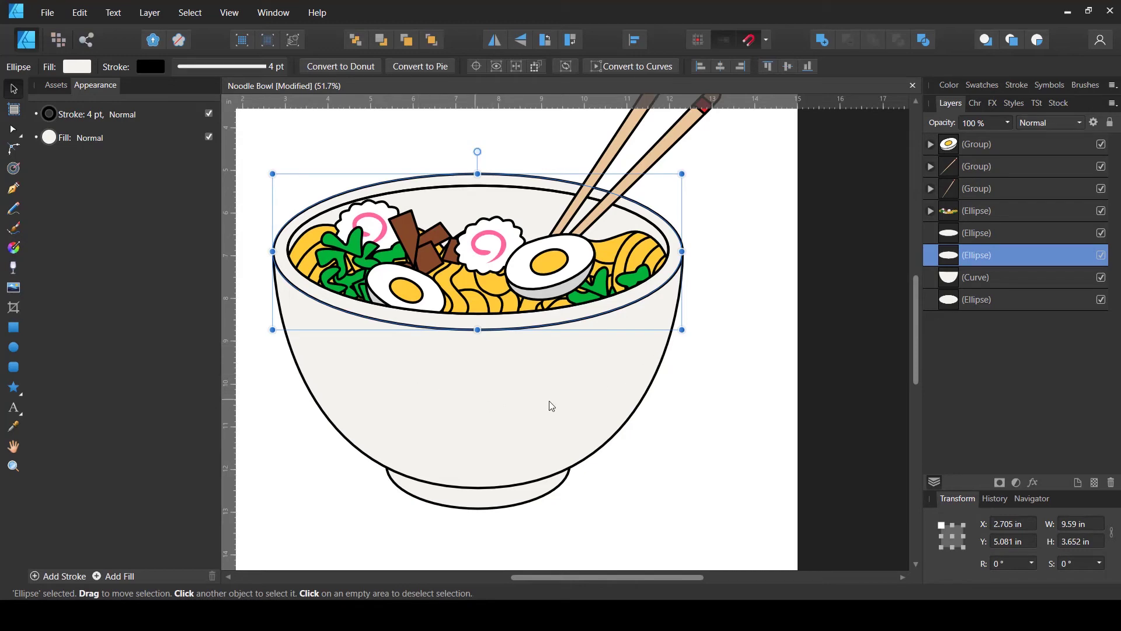
key(ctrl+j)
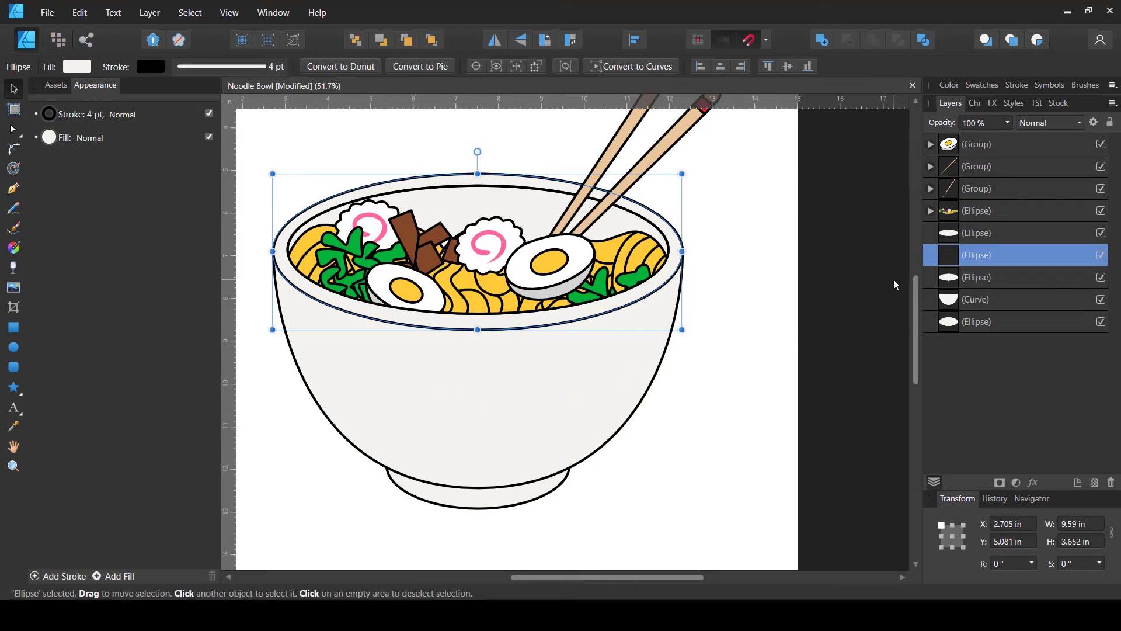
shift+click(1068, 236)
click(1110, 124)
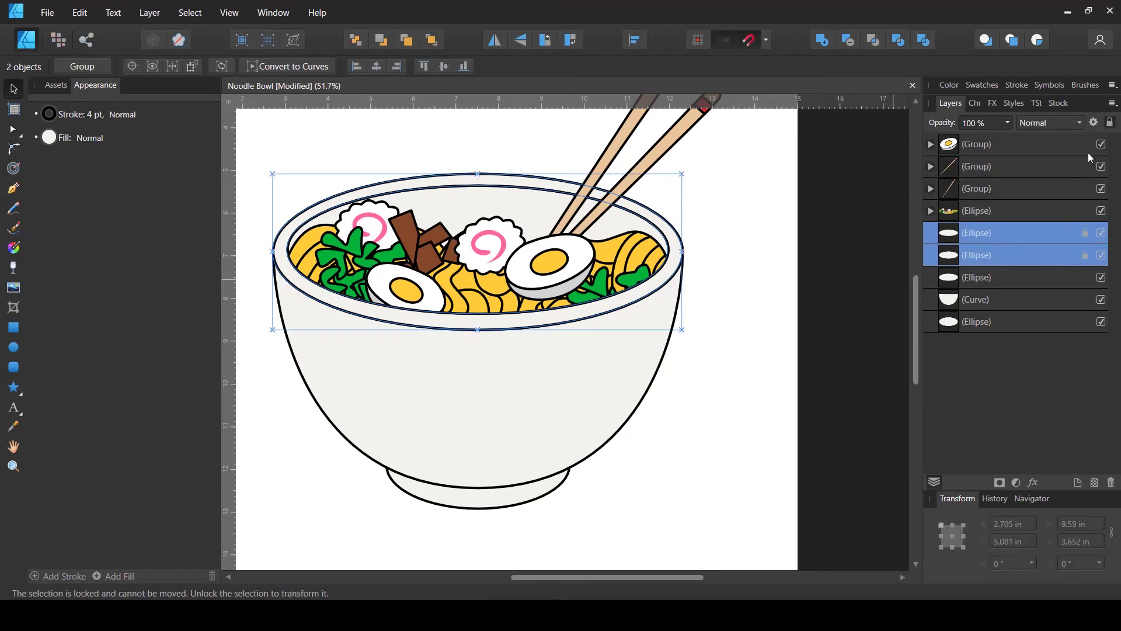
Step: Lower the unlocked rim ellipse copy over the bowl body to Y about 6.34 in and stretch it to about 3.95 in high
click(1058, 279)
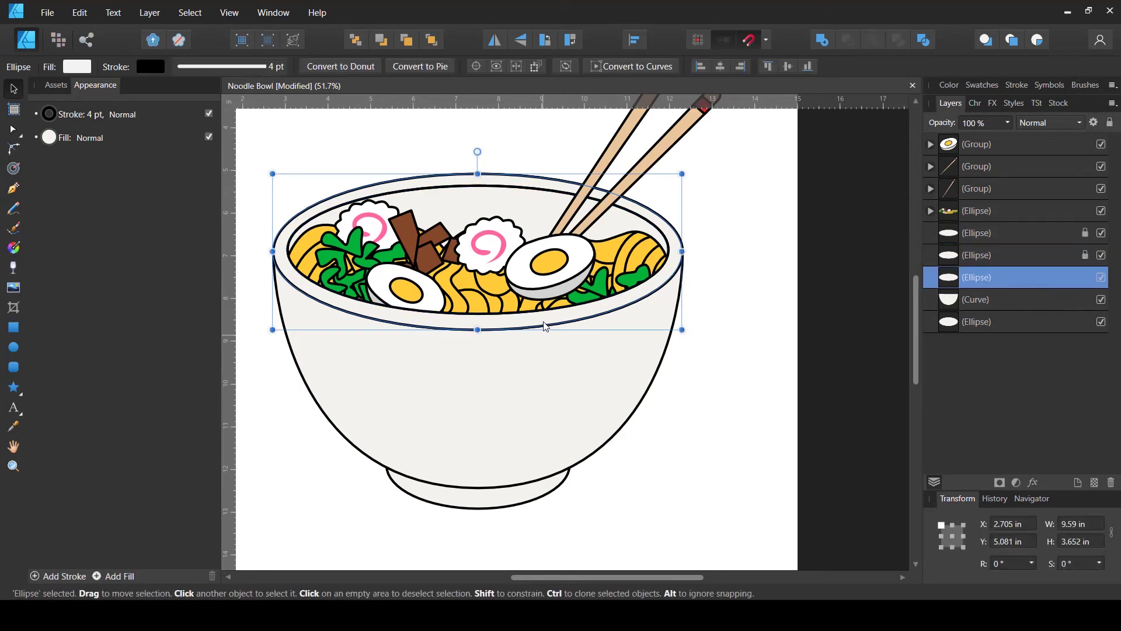
drag(546, 333, 543, 383)
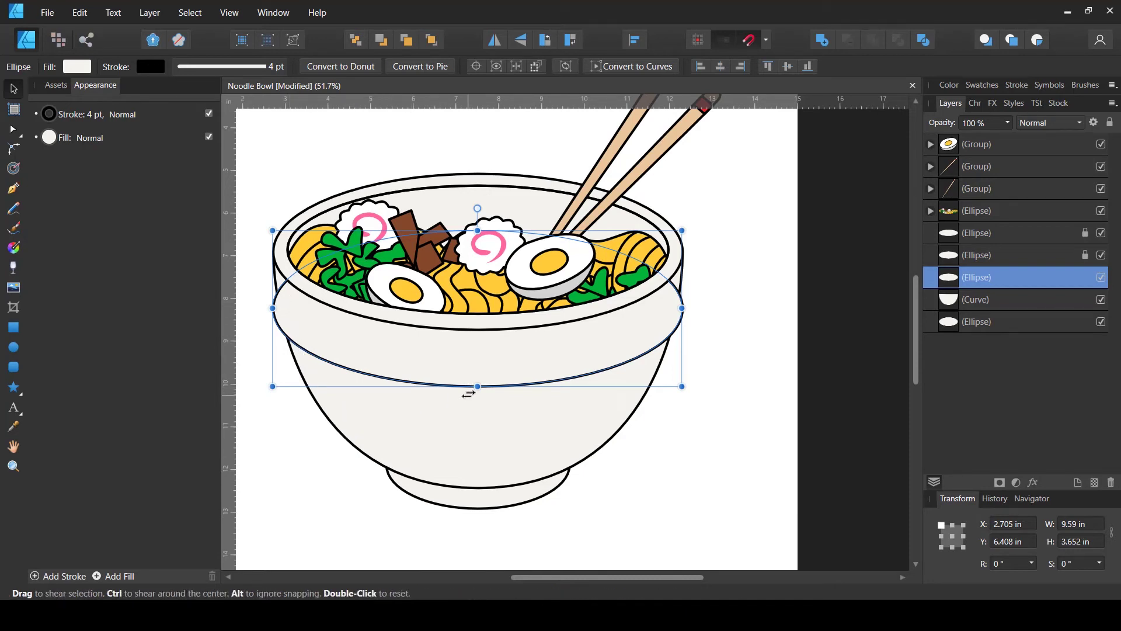
key(a)
drag(476, 387, 479, 399)
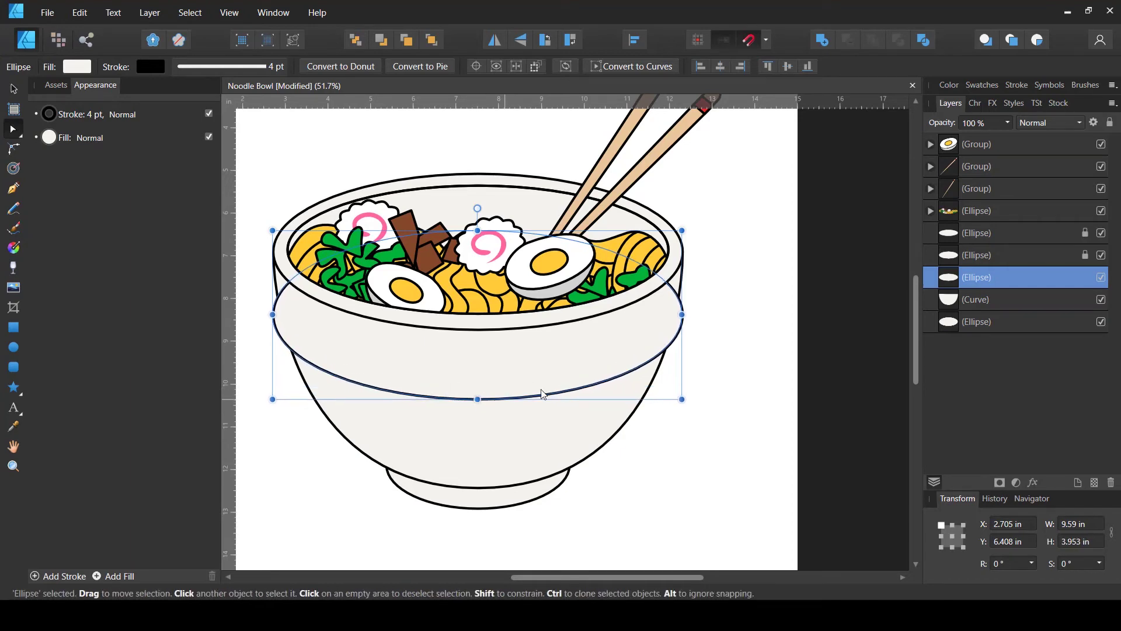
drag(596, 354, 597, 354)
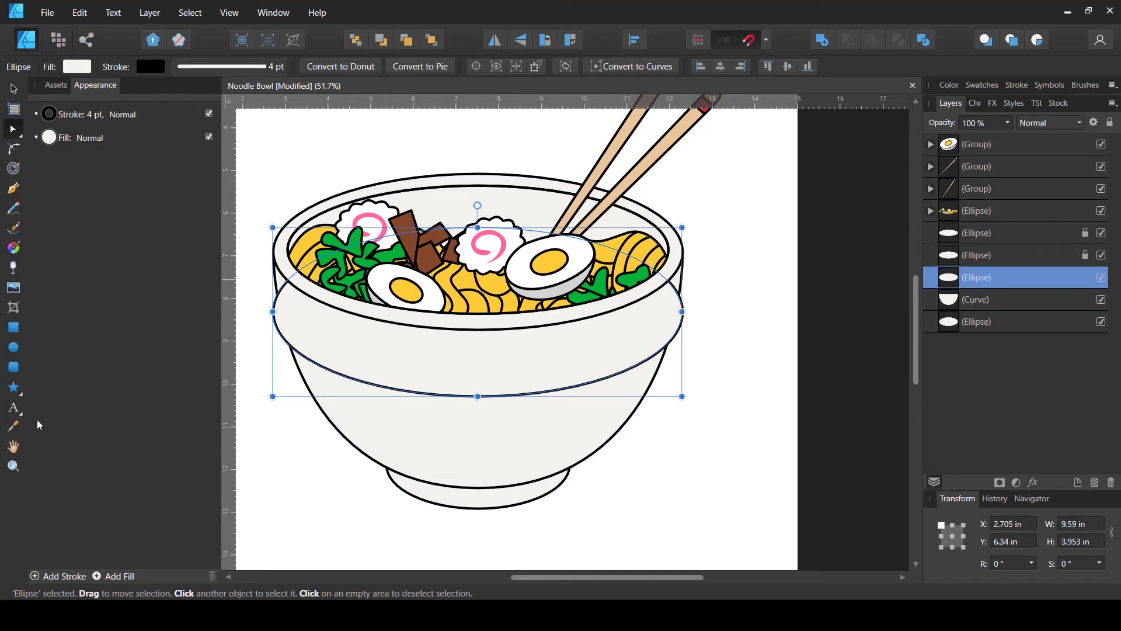
Step: Convert the lowered ellipse to curves and lock the egg, both chopsticks and the clipped noodle layer
click(642, 66)
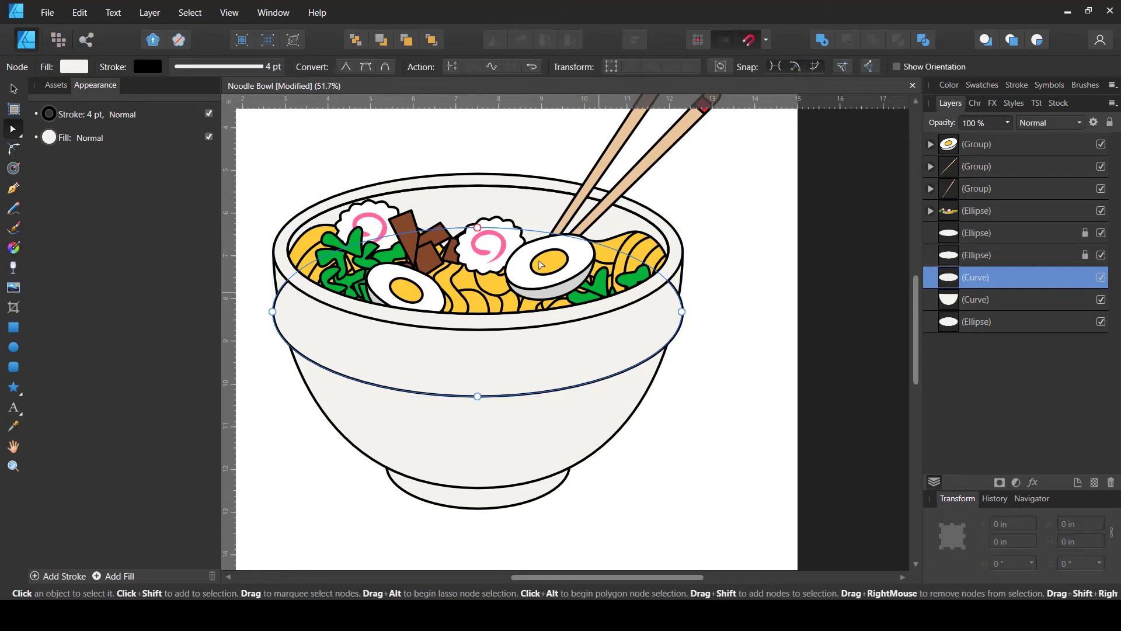
click(478, 228)
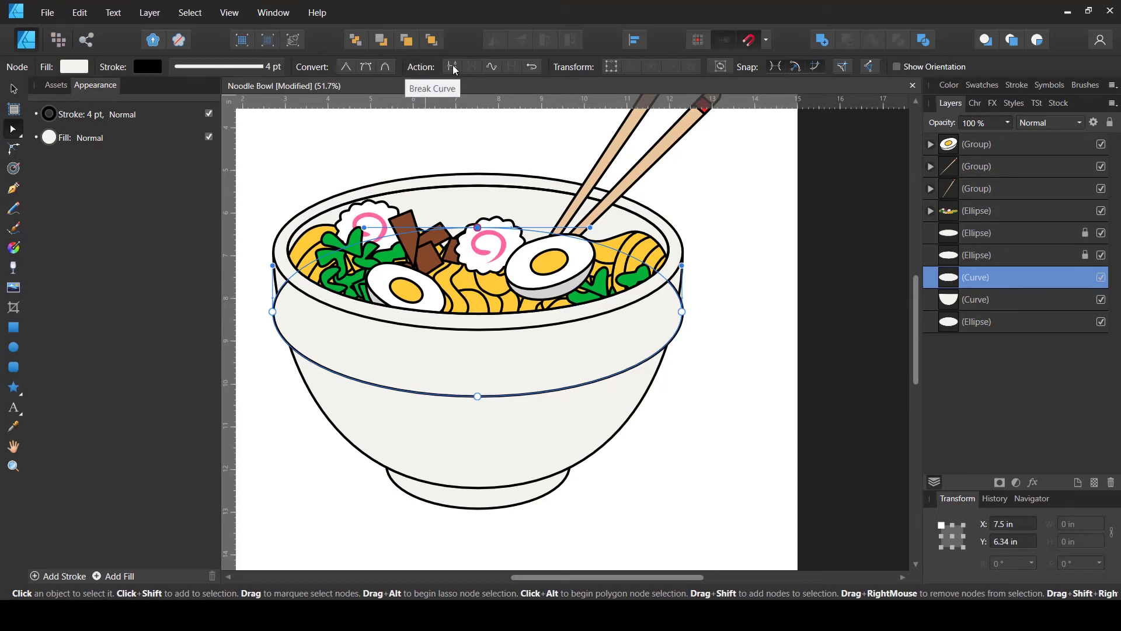
click(1004, 207)
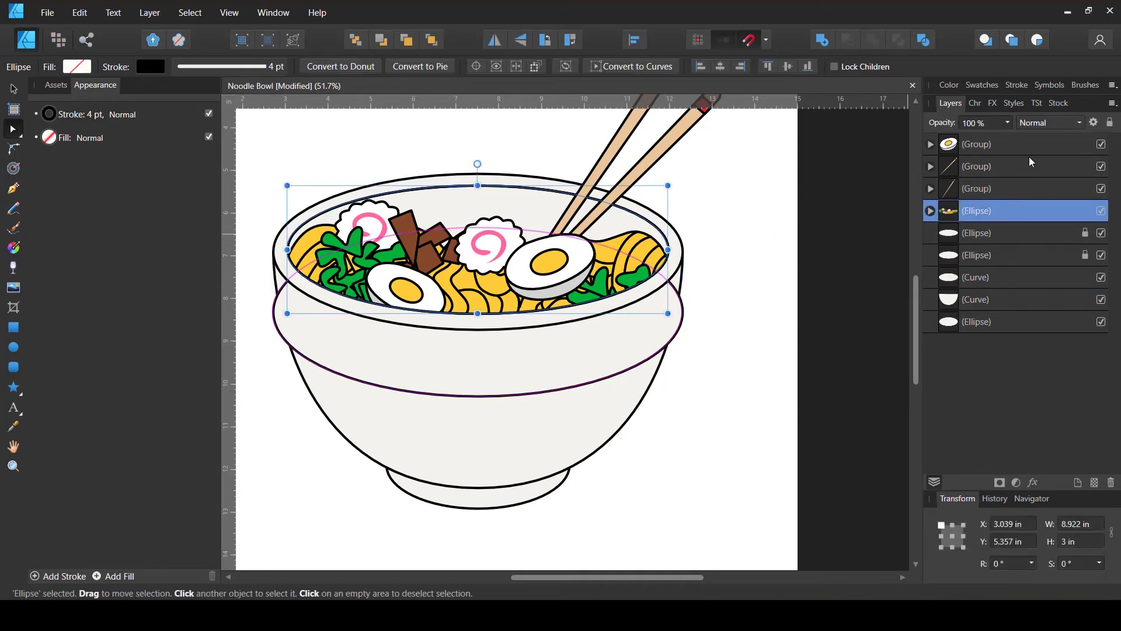
shift+click(1057, 144)
click(1110, 123)
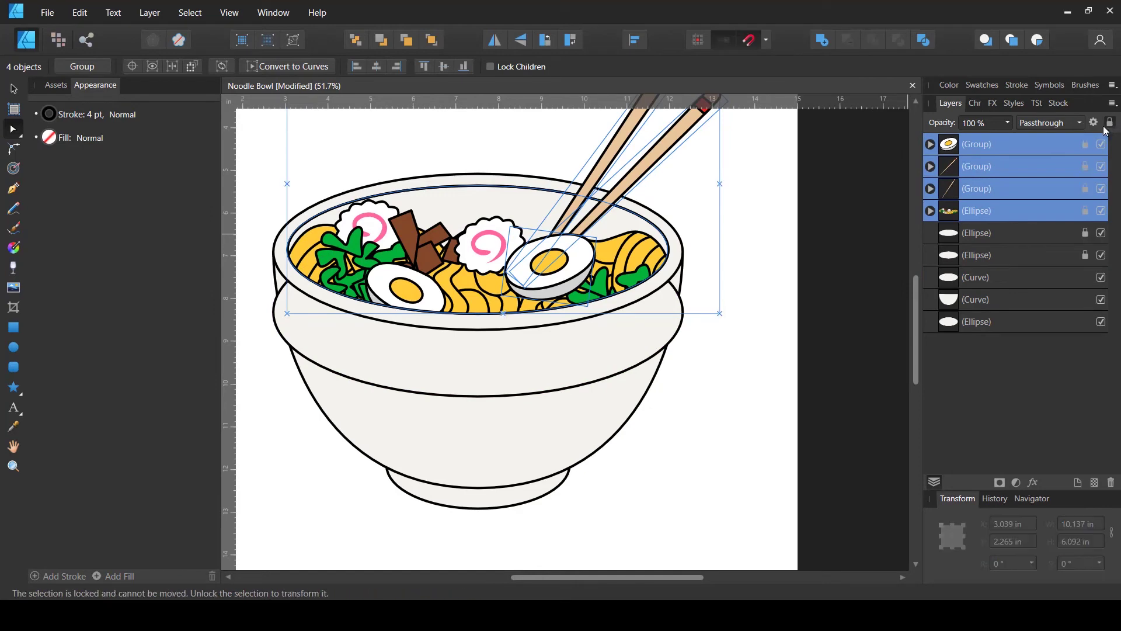
click(689, 330)
Step: Remove the top node and upper half of the lowered ellipse curve, leaving an open arc across the bowl
click(500, 380)
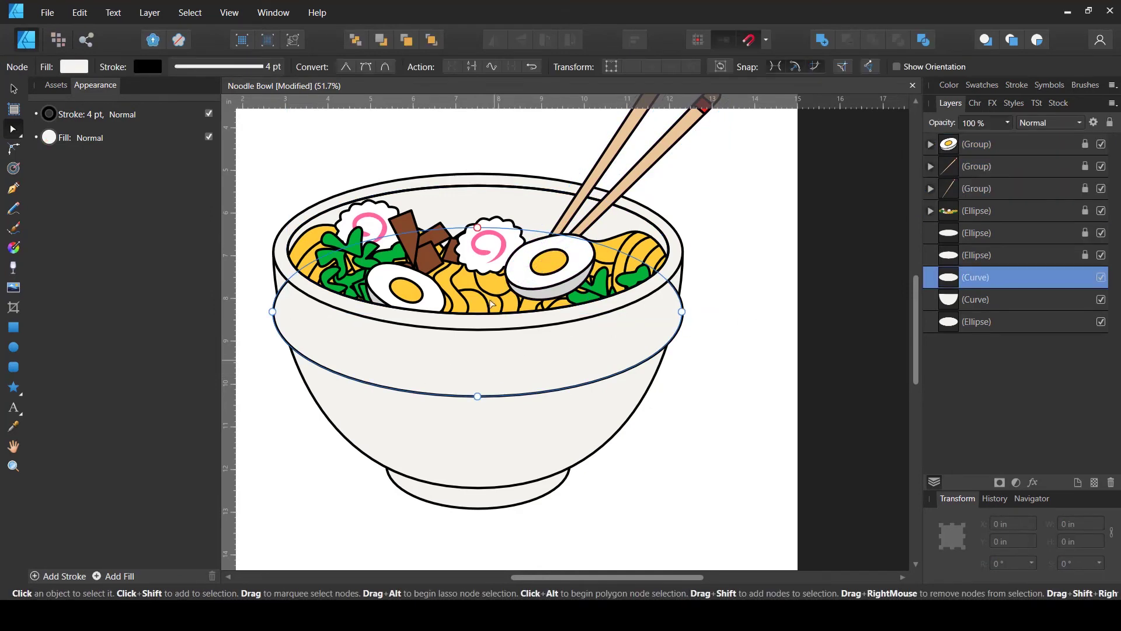
click(478, 228)
drag(370, 226, 334, 219)
key(ctrl+z)
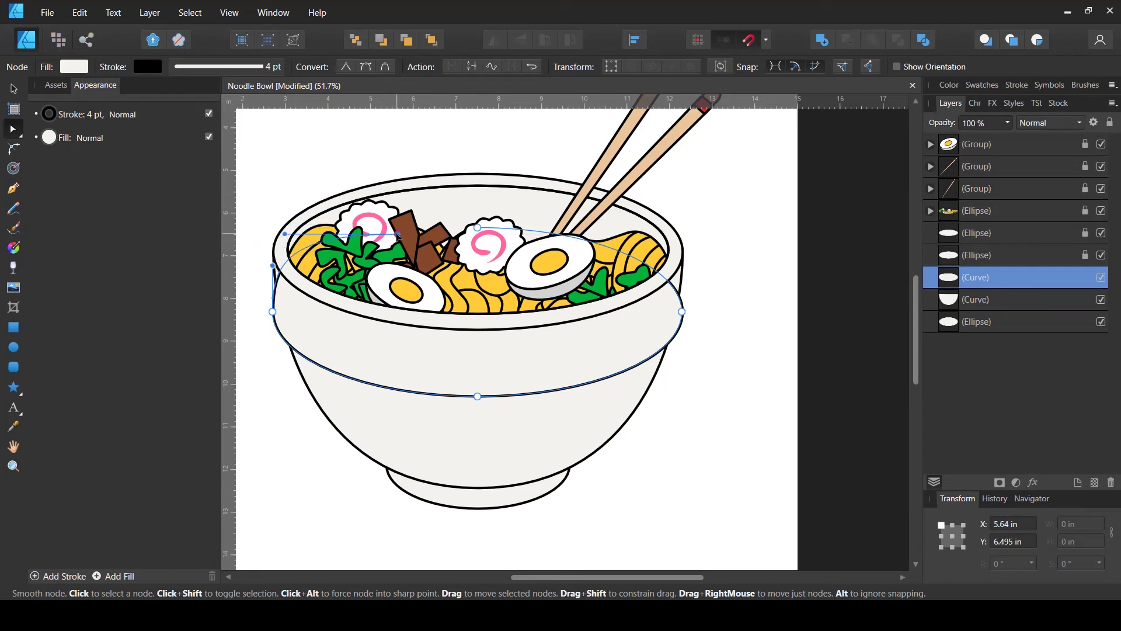
click(478, 228)
key(ctrl+z)
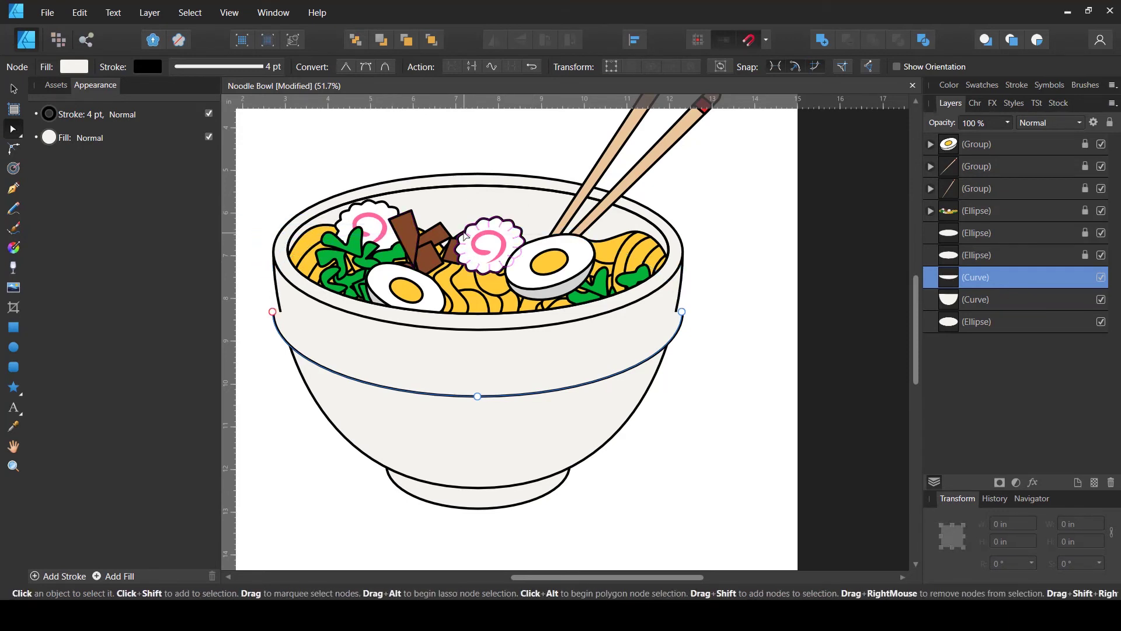
Step: Remove the arc's fill and place a duplicate below it on the bowl at Y about 9.25 in
click(14, 89)
click(74, 66)
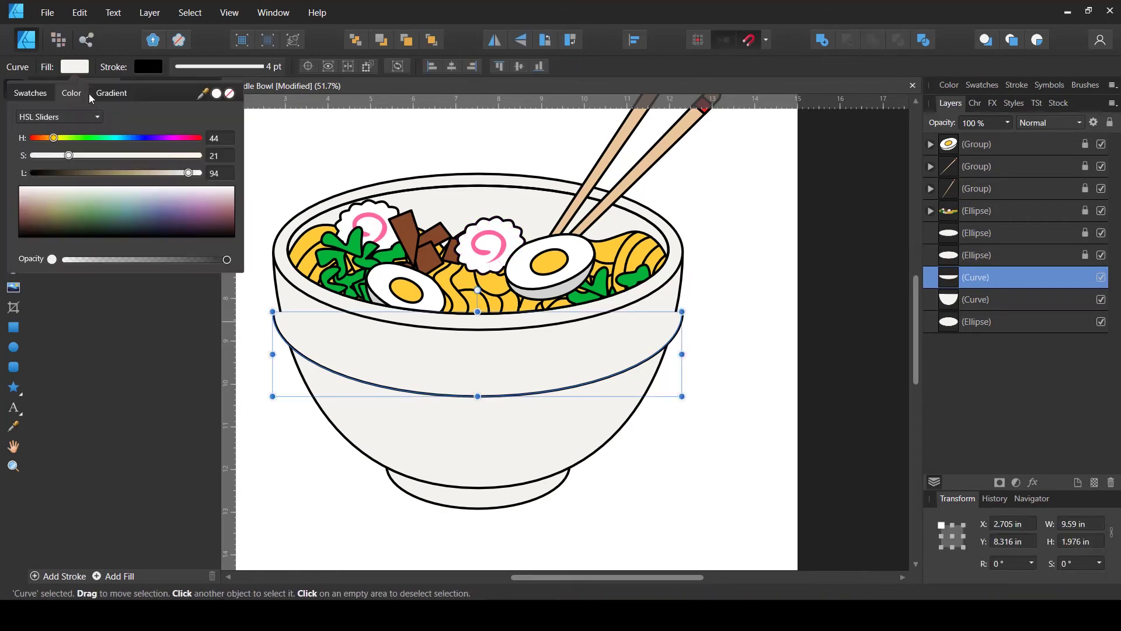
click(230, 94)
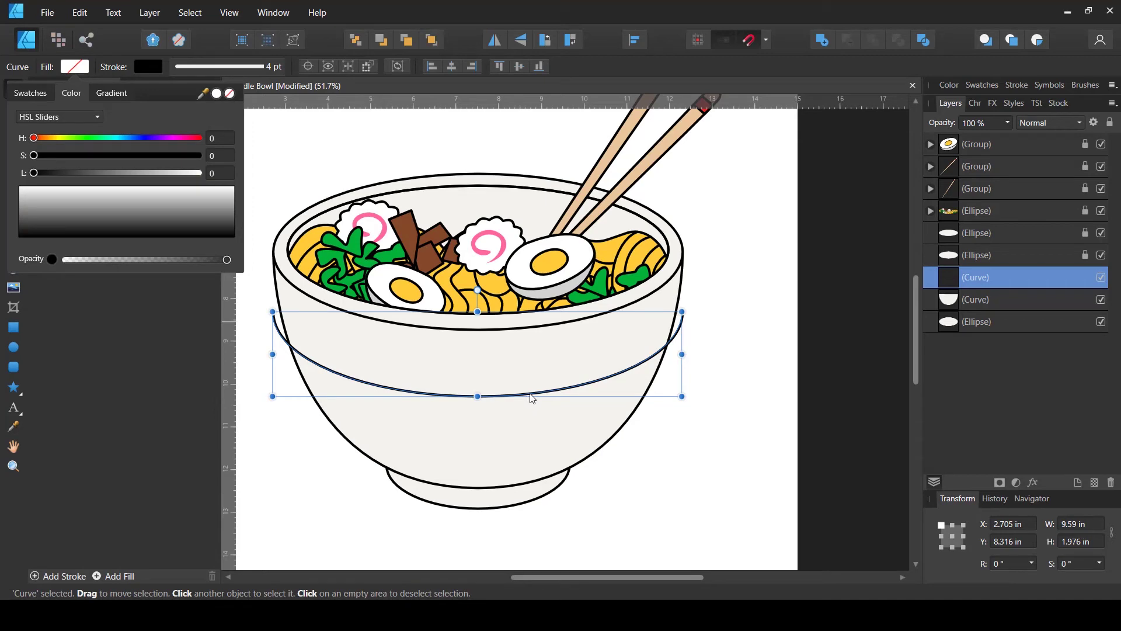
key(ctrl+j)
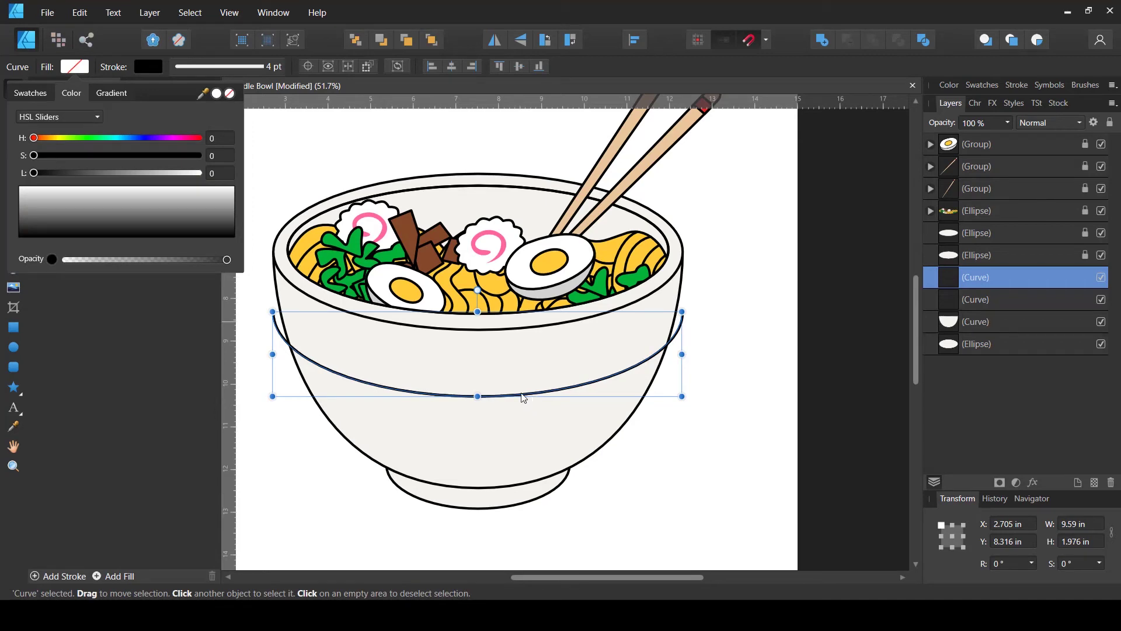
drag(533, 400, 537, 436)
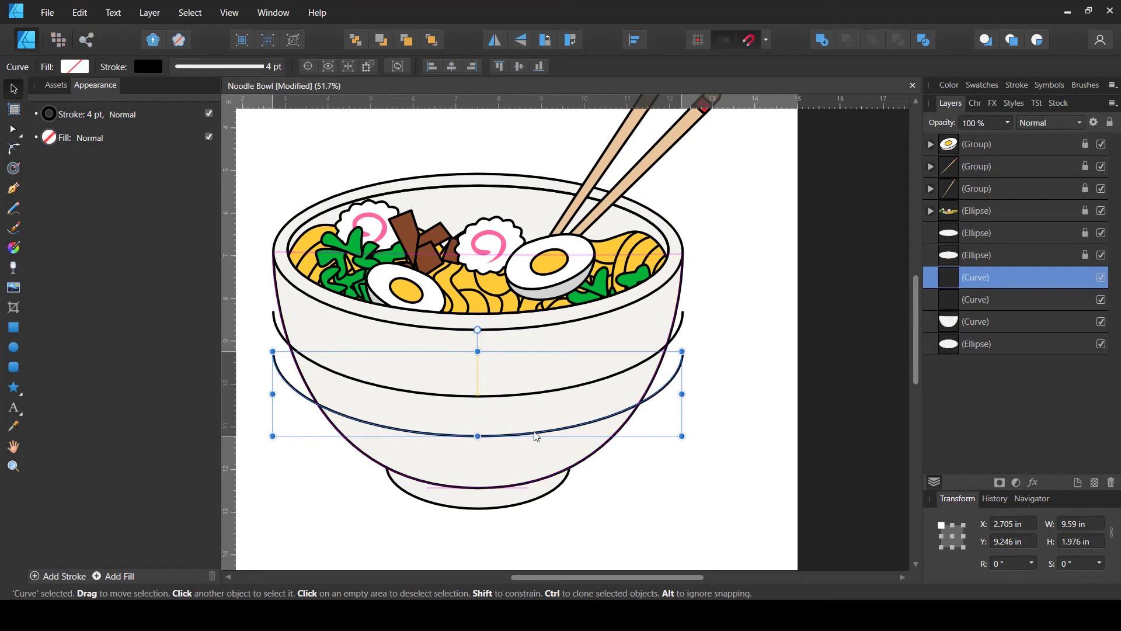
Step: Move both arcs slightly up the bowl, then raise the upper arc further to Y about 7.75 in to widen the band
ctrl+click(962, 299)
shift+click(977, 211)
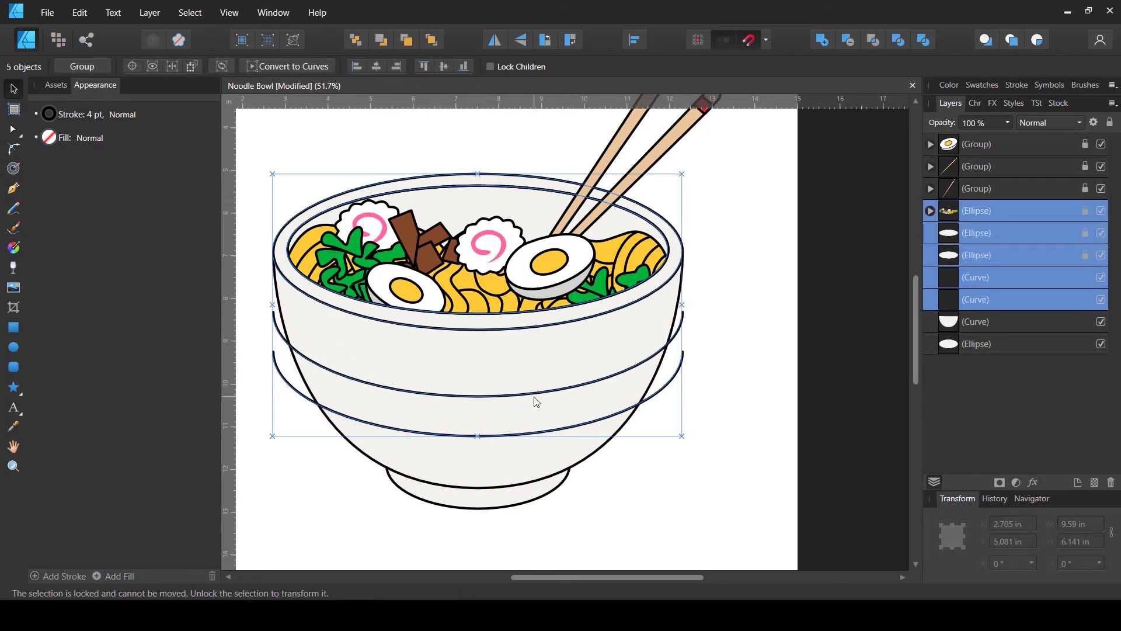
click(995, 277)
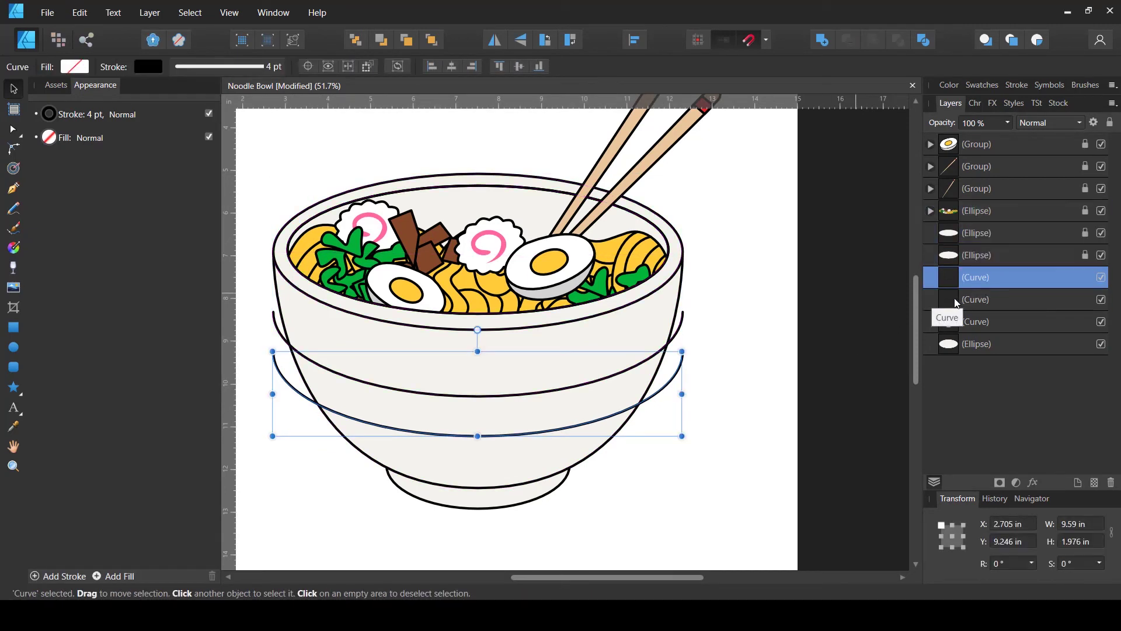
ctrl+click(976, 299)
drag(498, 403, 500, 388)
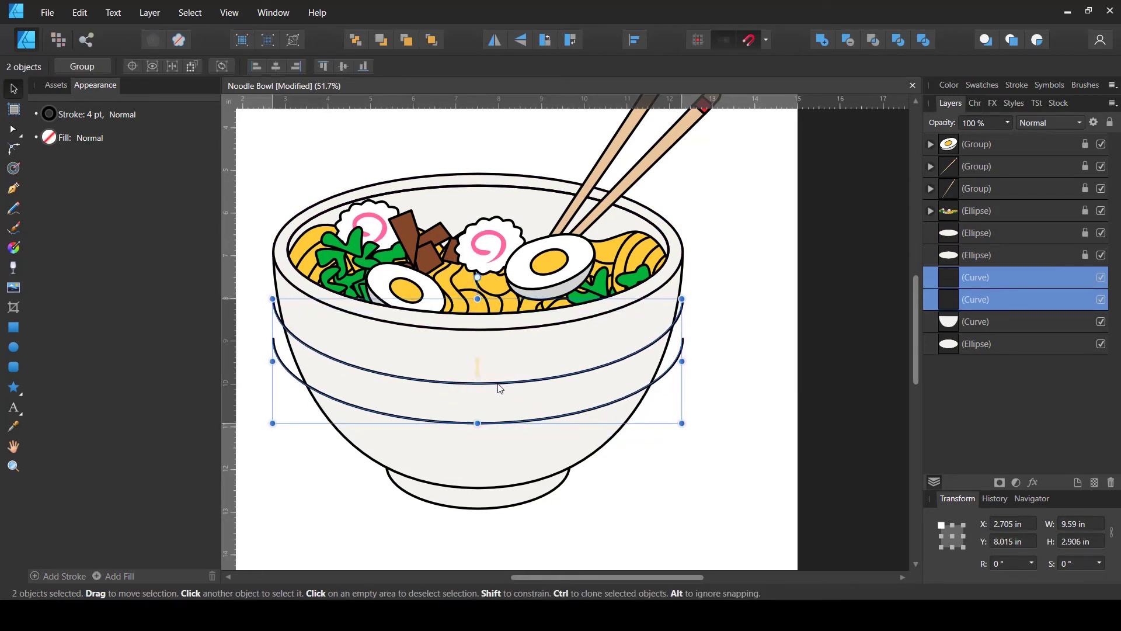
click(500, 389)
click(518, 384)
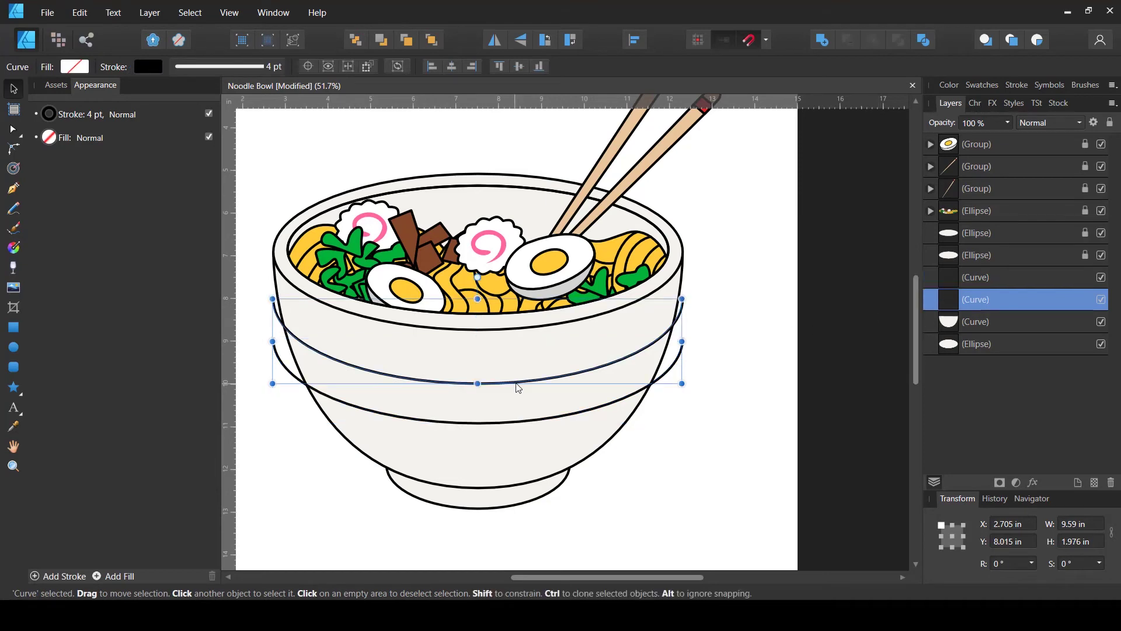
drag(517, 388, 518, 375)
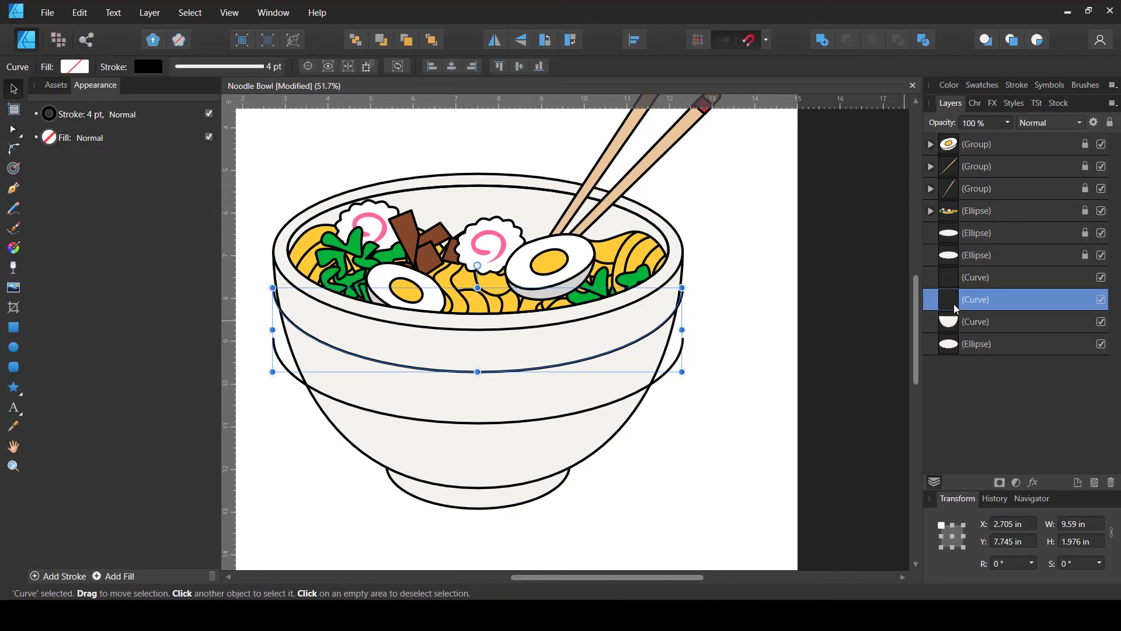
Step: Resize the lower arc to about 9.1 in wide and 2.11 in high to follow the bowl's taper
click(945, 282)
drag(682, 381, 671, 382)
drag(478, 423, 478, 431)
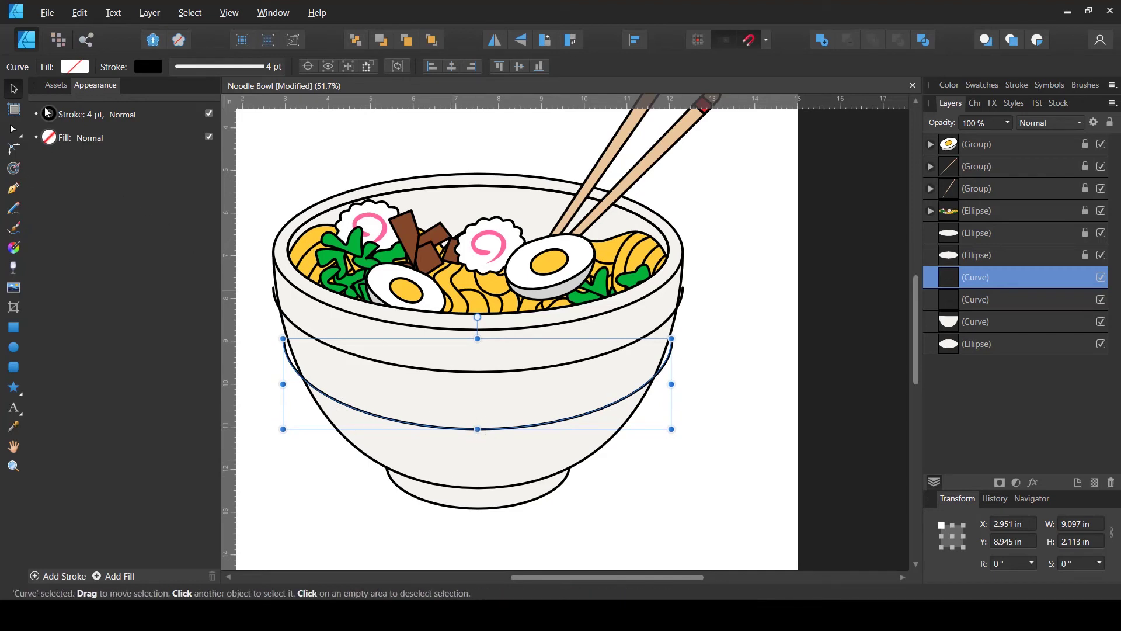
Step: Join the right end nodes of the two arcs into one curve and bow the connecting segment outward past the bowl's edge
key(a)
shift+click(956, 299)
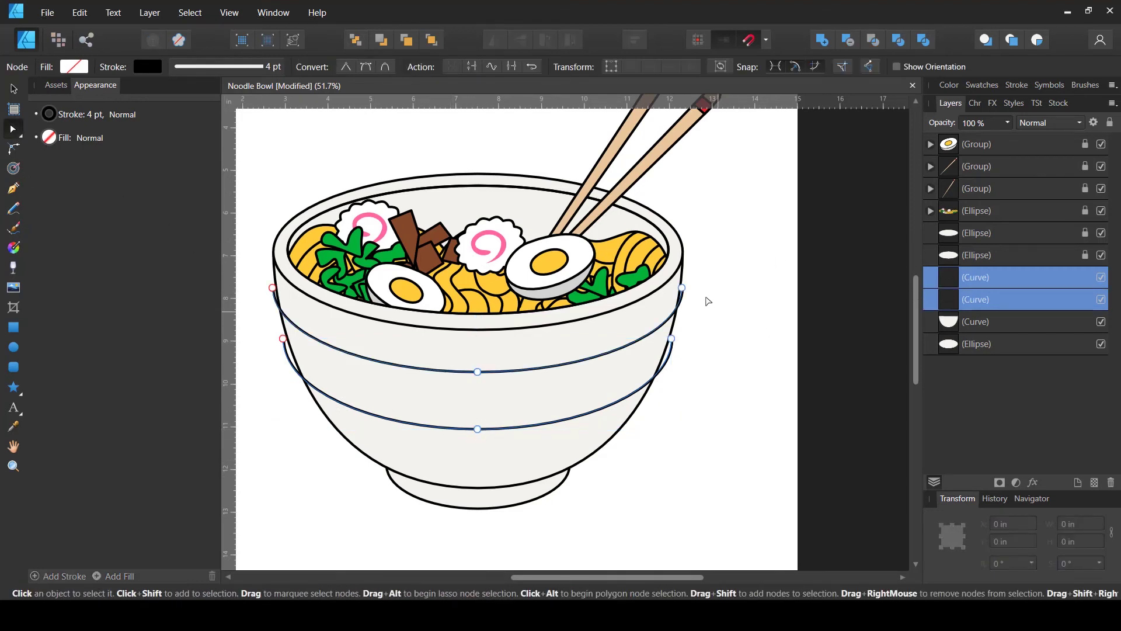
drag(708, 271, 666, 392)
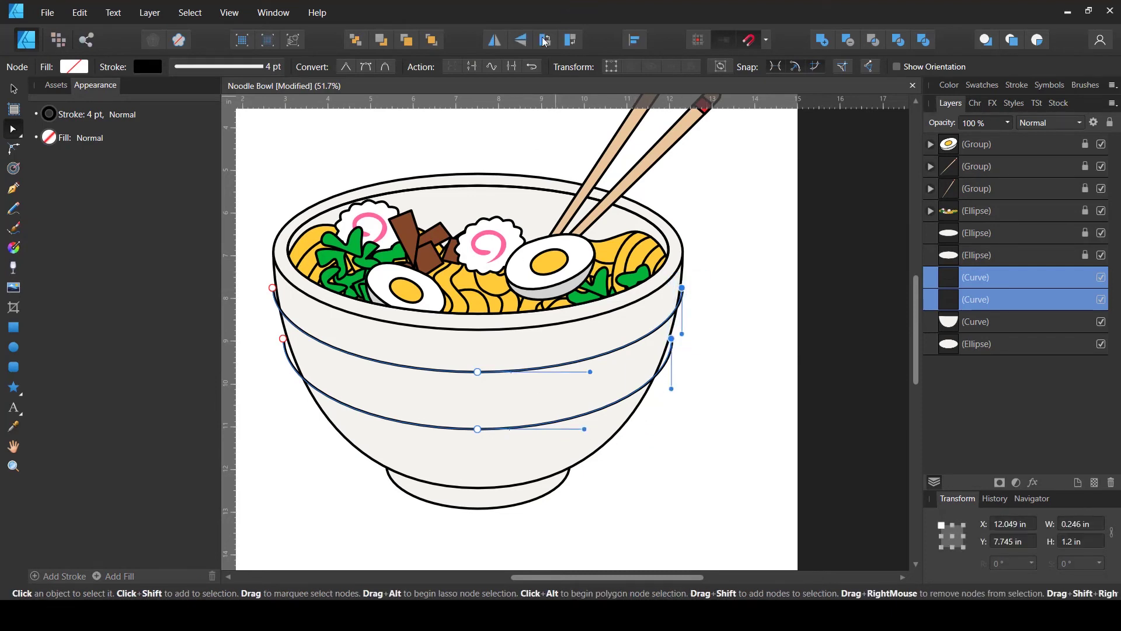
click(513, 68)
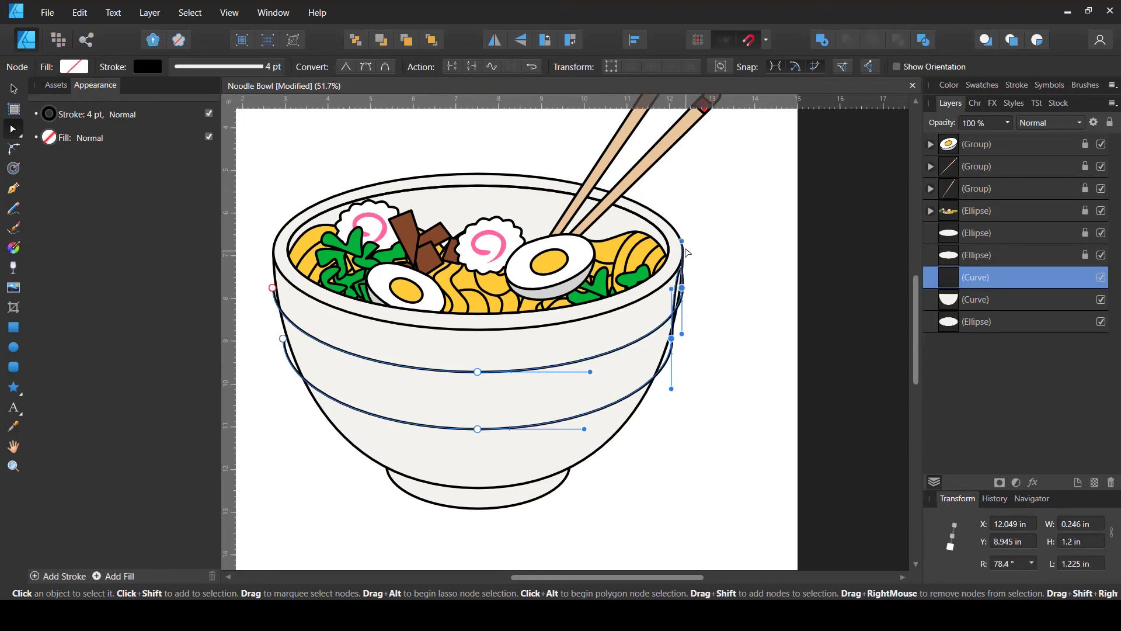
drag(695, 260, 708, 320)
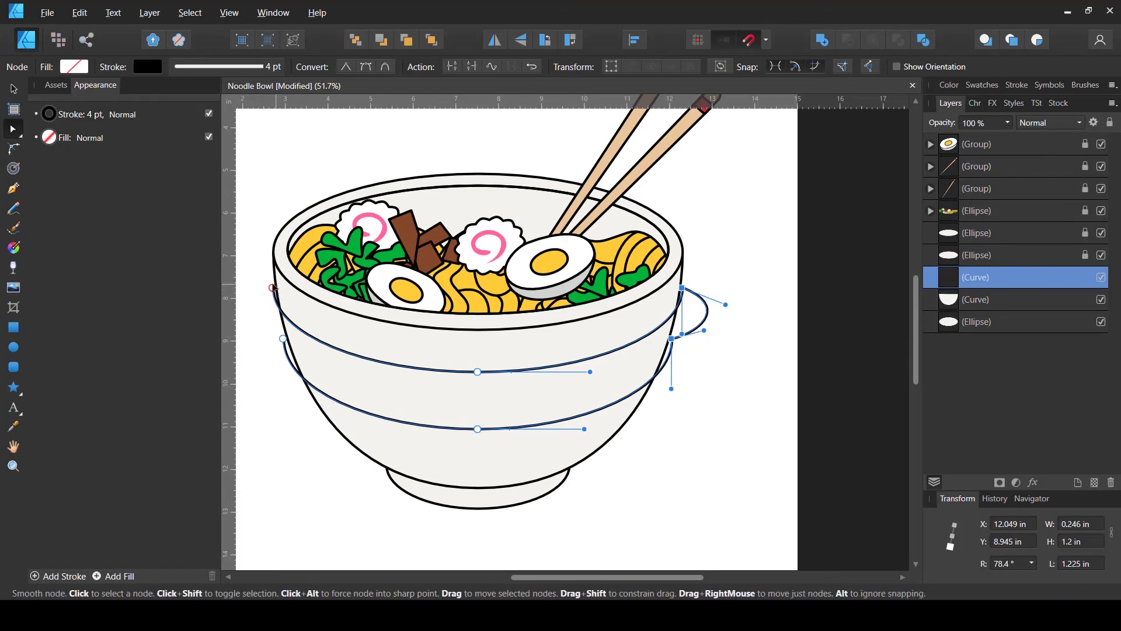
Step: Close the band shape on the bowl's left side with a curved Pen tool segment between its two open end nodes
click(14, 188)
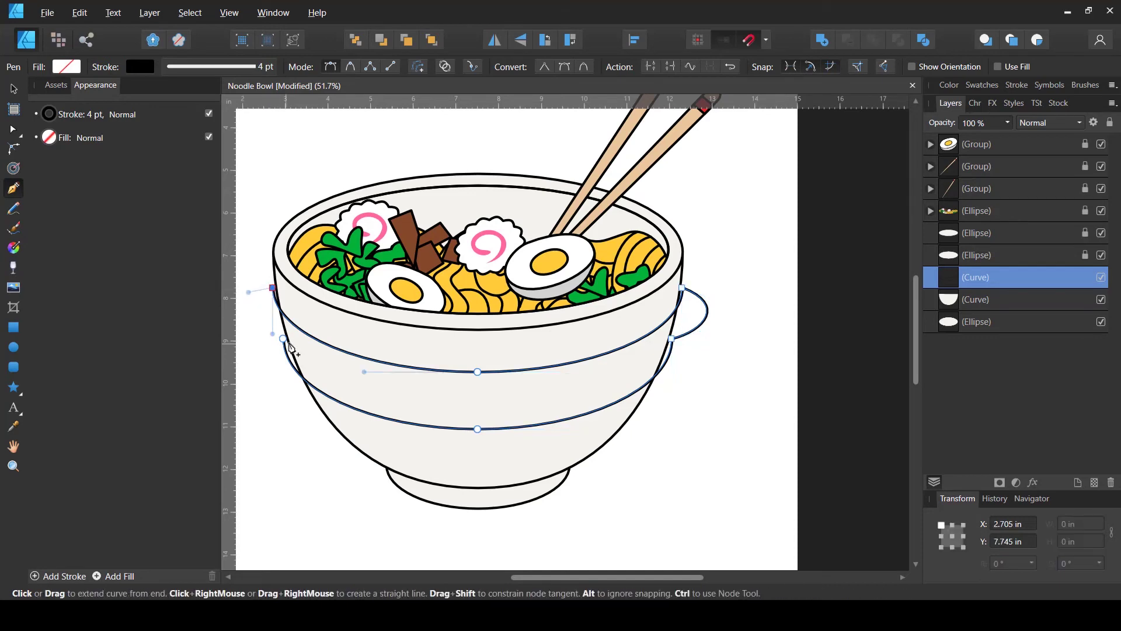
drag(284, 339, 283, 389)
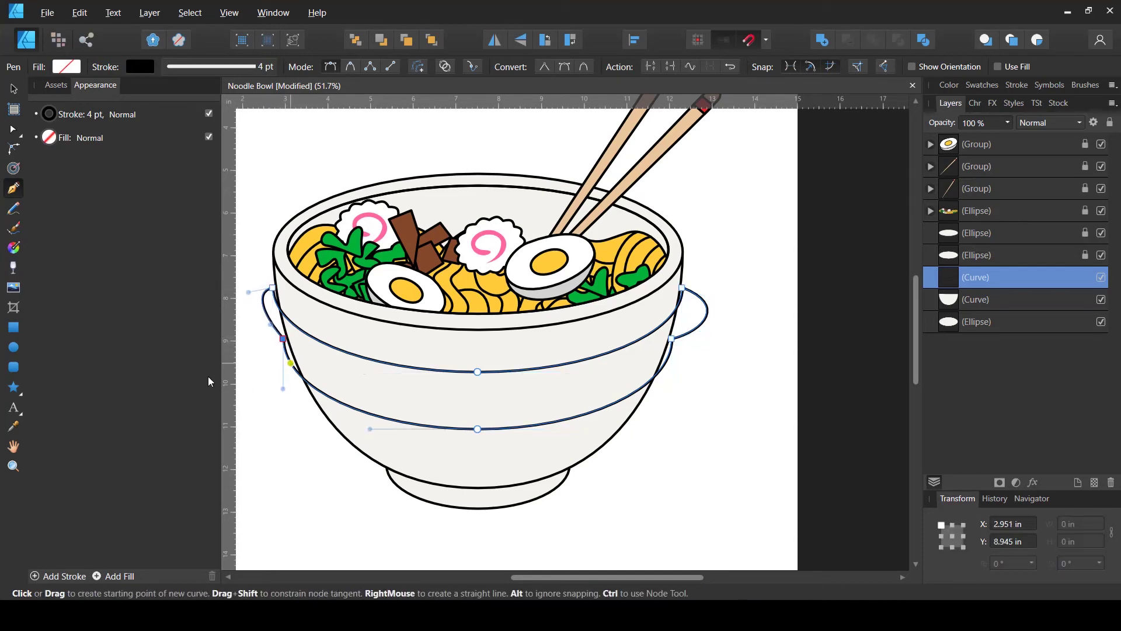
click(14, 88)
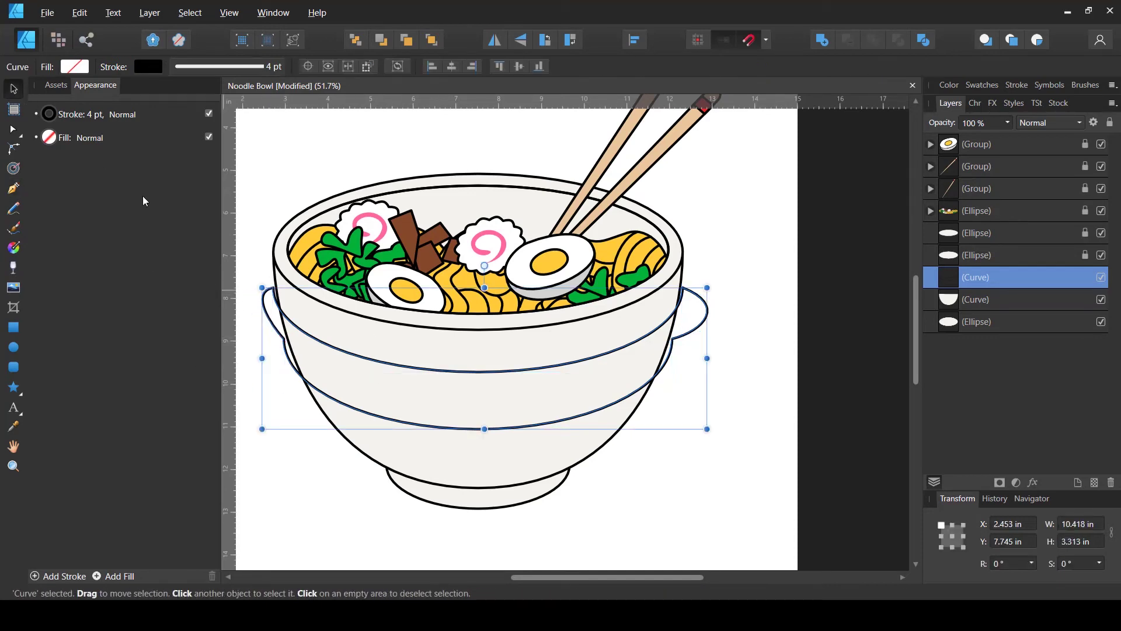
Step: Fill the closed band shape around the bowl with the red recent swatch and deselect it
click(75, 67)
click(58, 116)
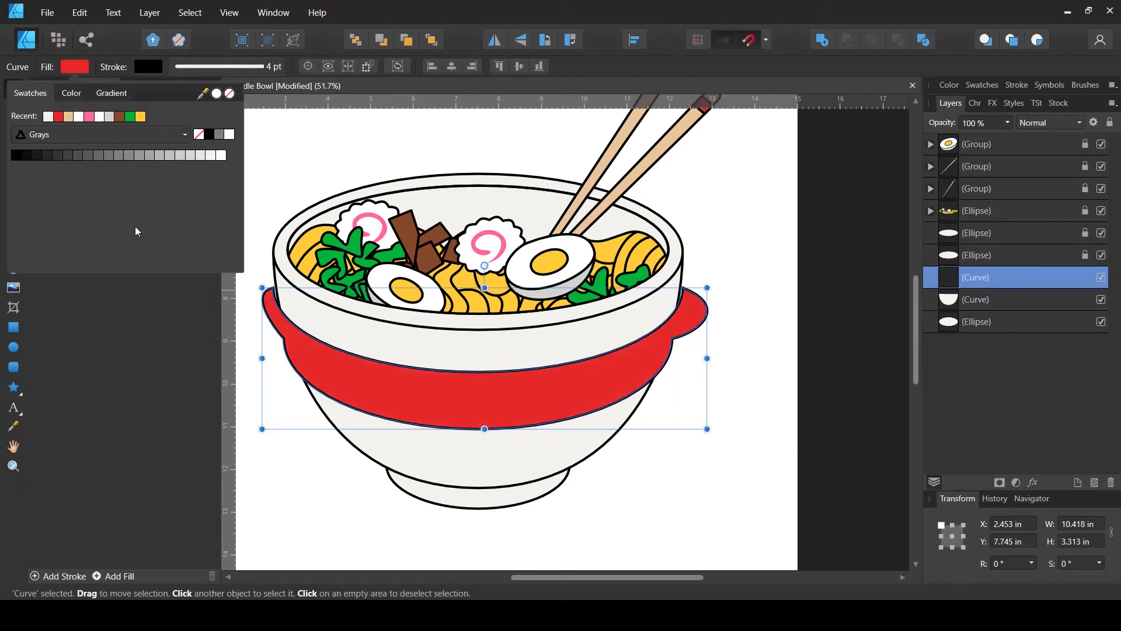
click(86, 65)
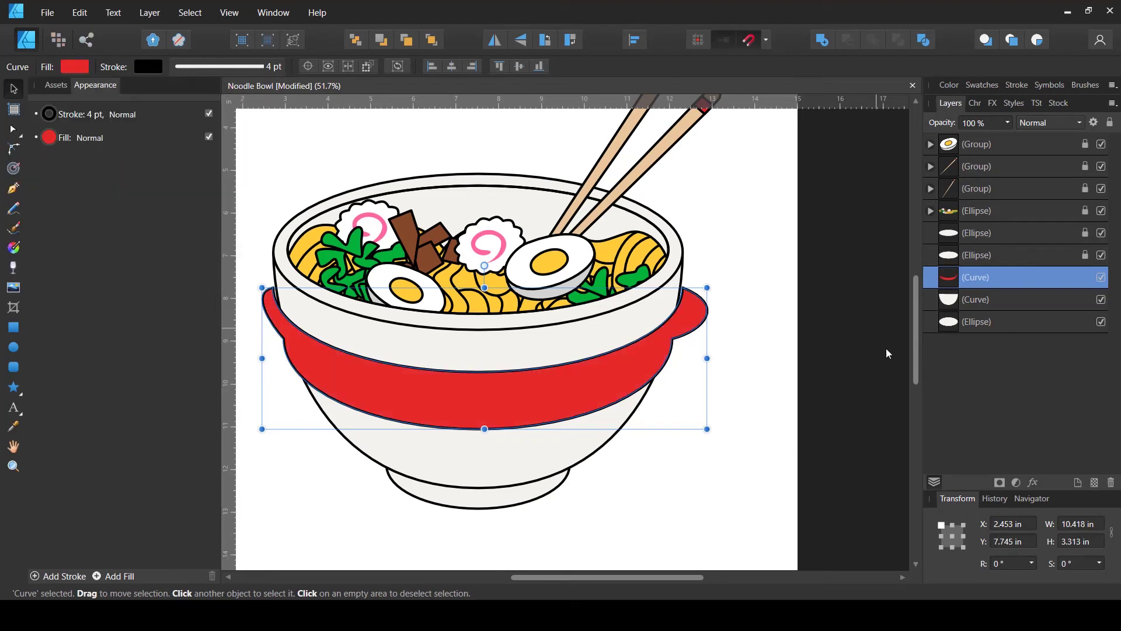
click(734, 421)
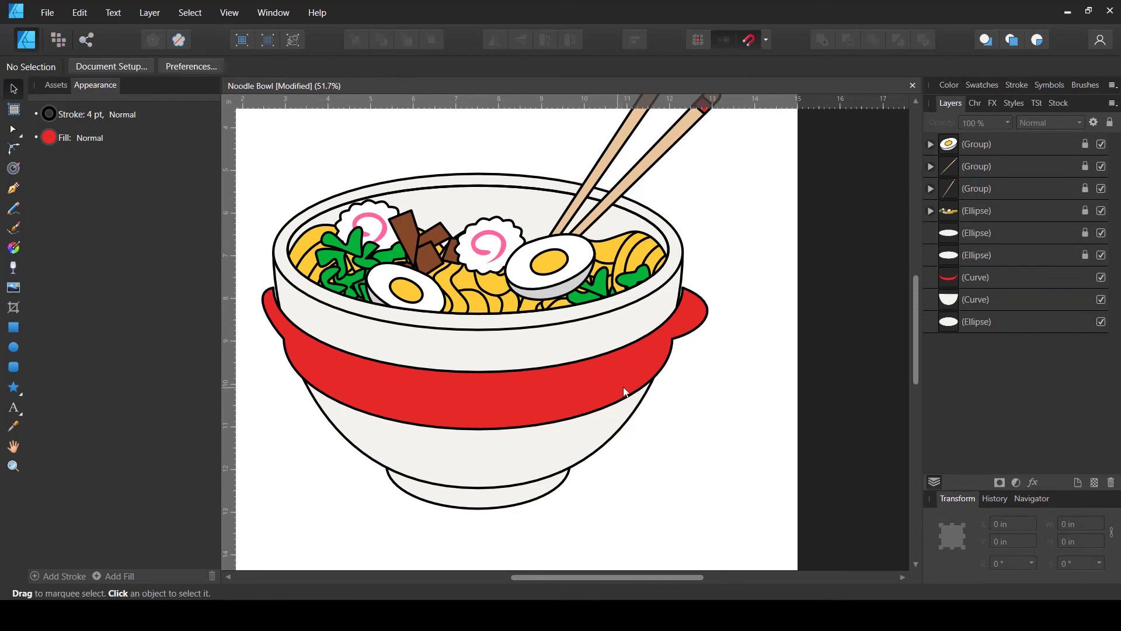
Step: Clip the red band inside the off-white bowl body shape
drag(948, 281, 963, 309)
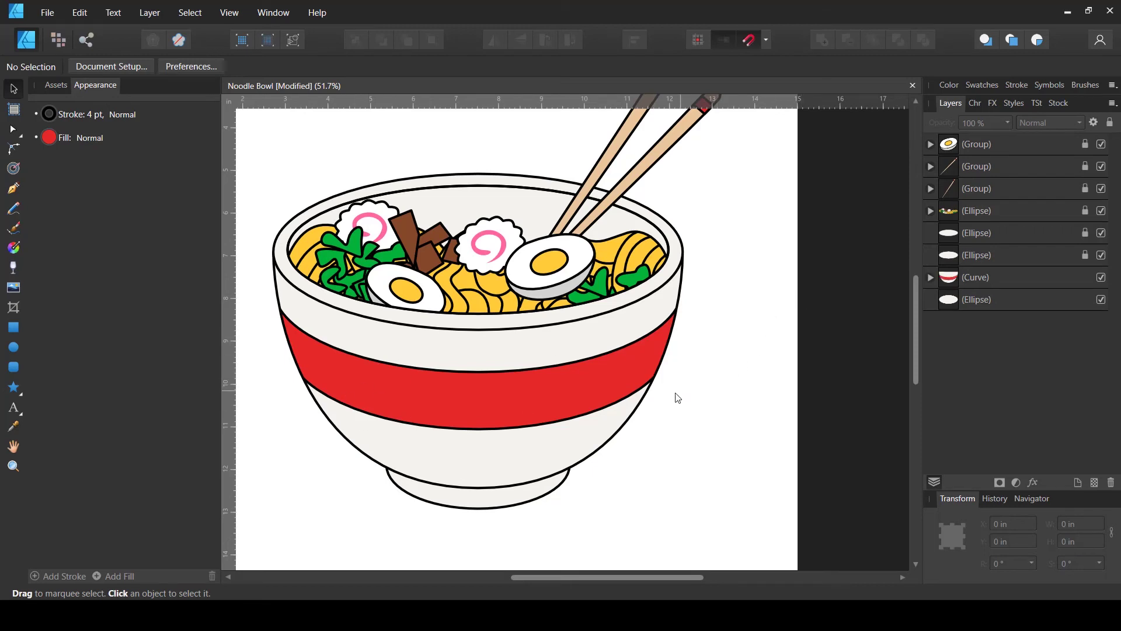
scroll(677, 398, down, 2)
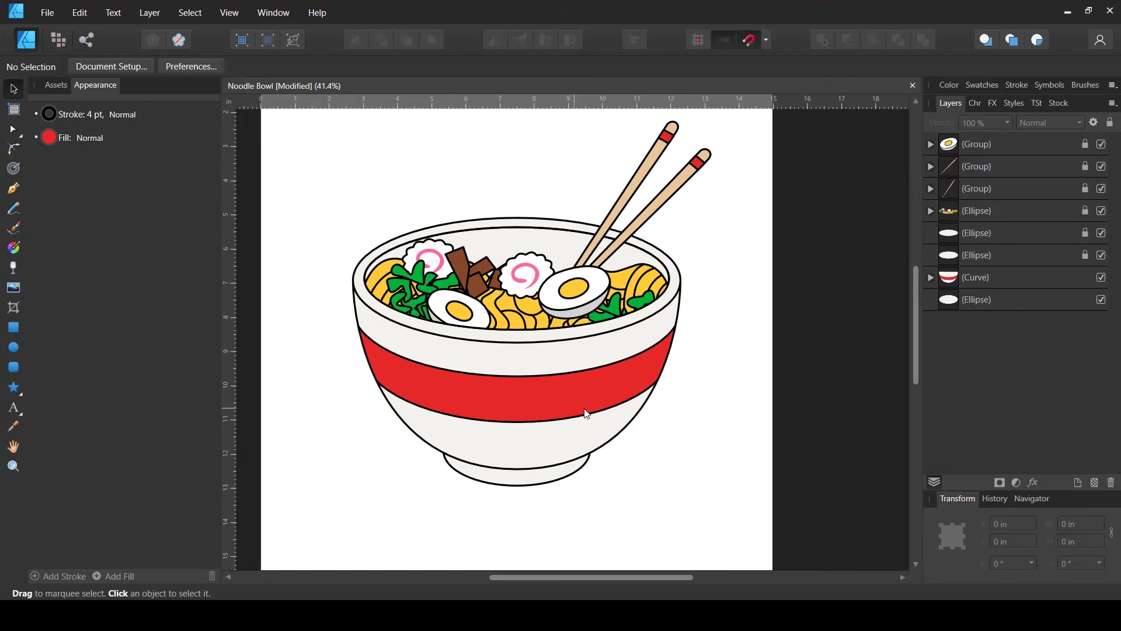
scroll(587, 414, up, 2)
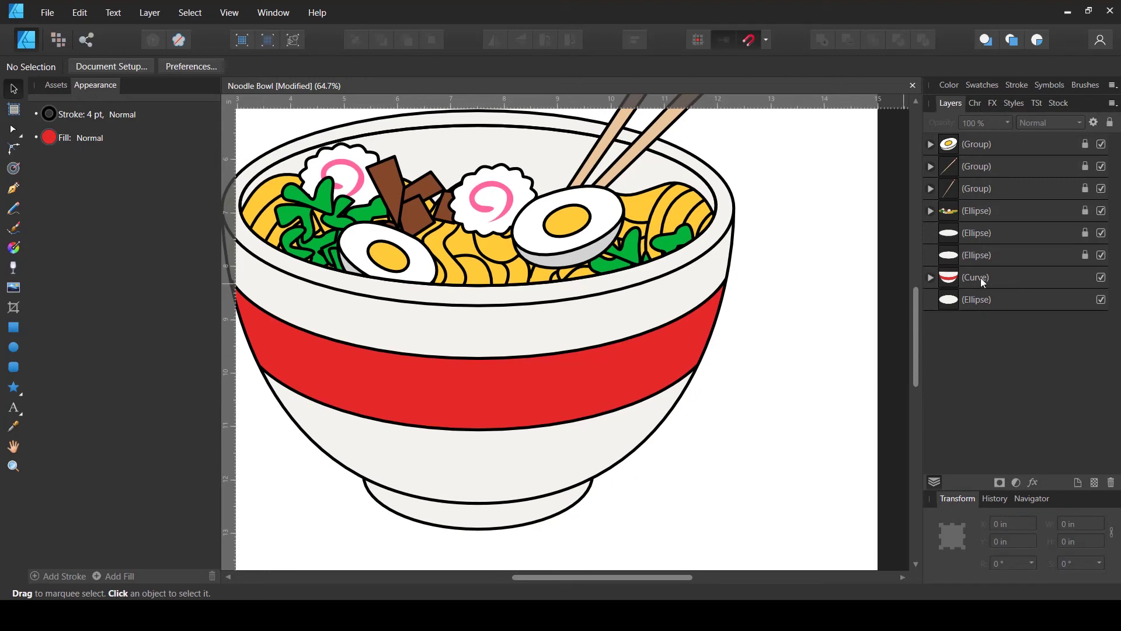
Step: Duplicate the clipped red band and shrink the copy to about 9.63 in wide and 2.39 in high, placed inside the original band
click(931, 278)
click(968, 303)
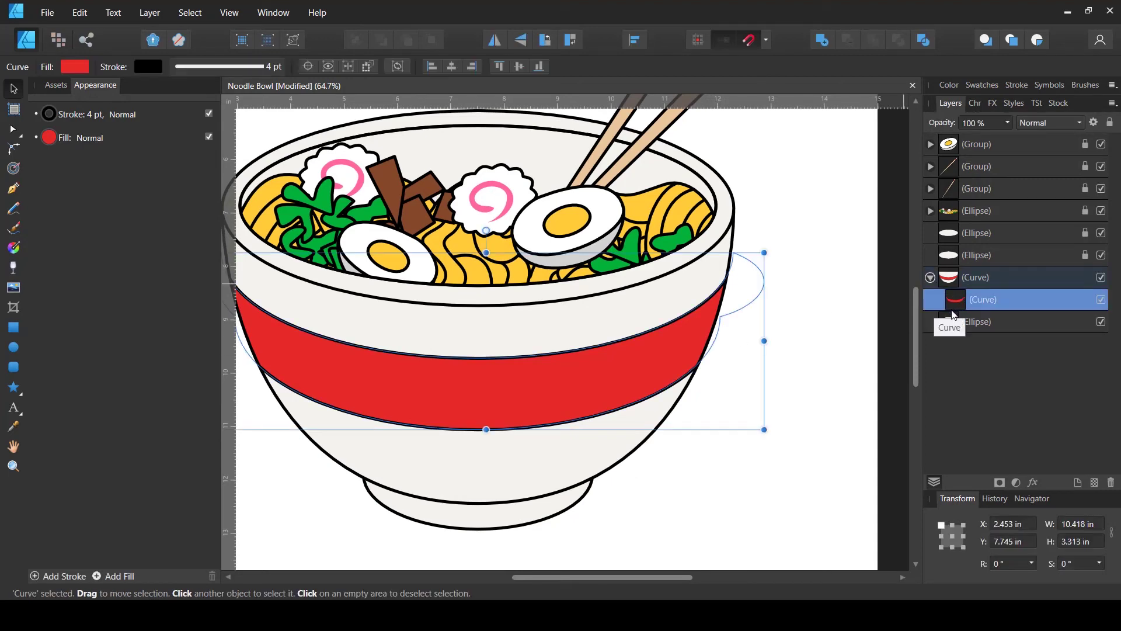
key(ctrl+j)
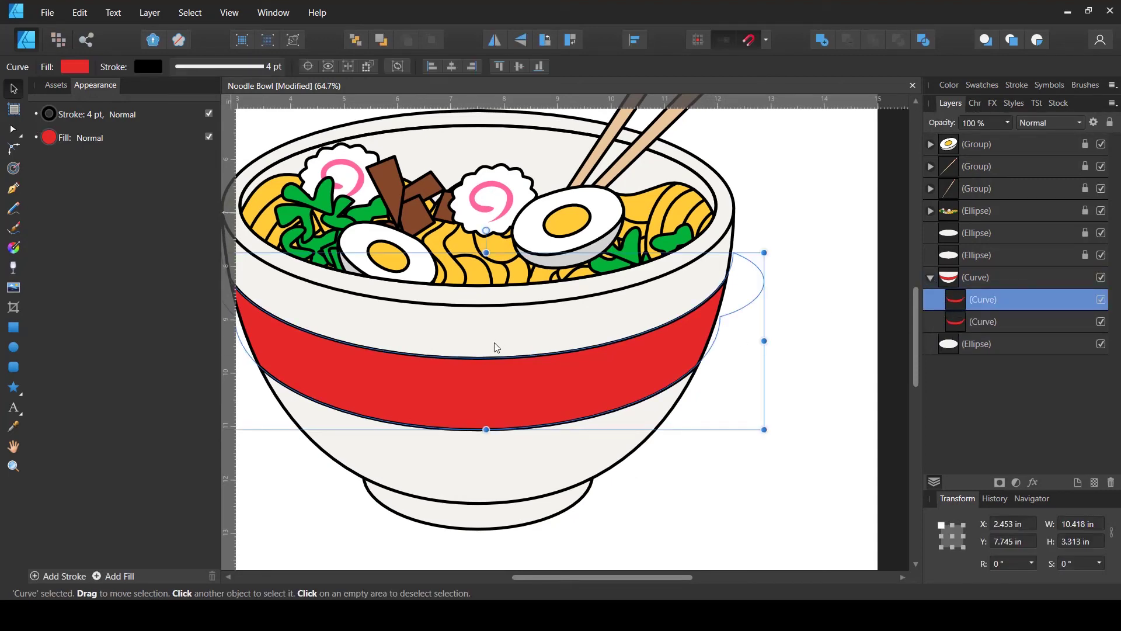
drag(485, 253, 485, 281)
drag(506, 386, 509, 397)
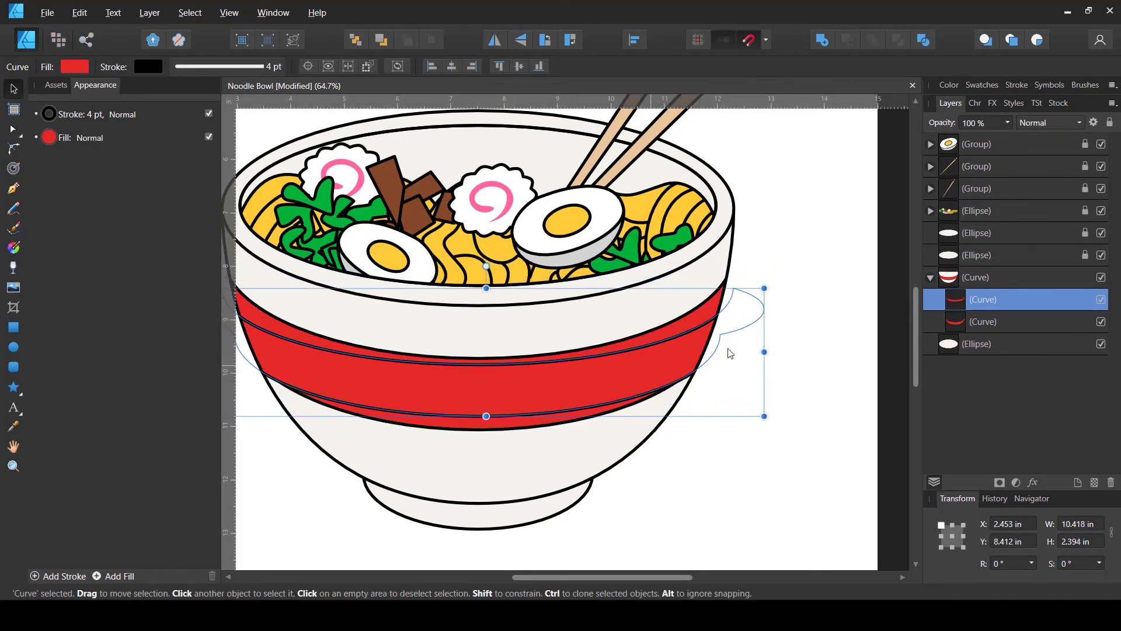
drag(765, 351, 742, 345)
drag(520, 397, 520, 400)
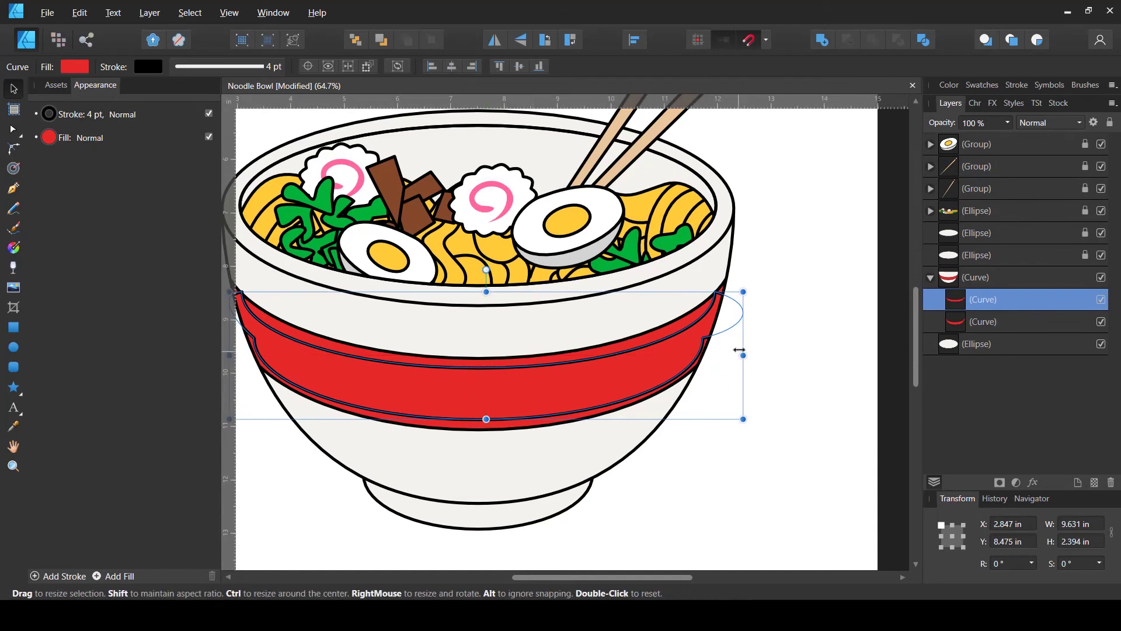
Step: Pull the inner band's right end nodes and handles outward past the bowl's right edge so its edges run parallel to the outer band
drag(739, 356, 743, 272)
key(a)
click(708, 335)
drag(603, 369, 636, 374)
drag(741, 311, 719, 318)
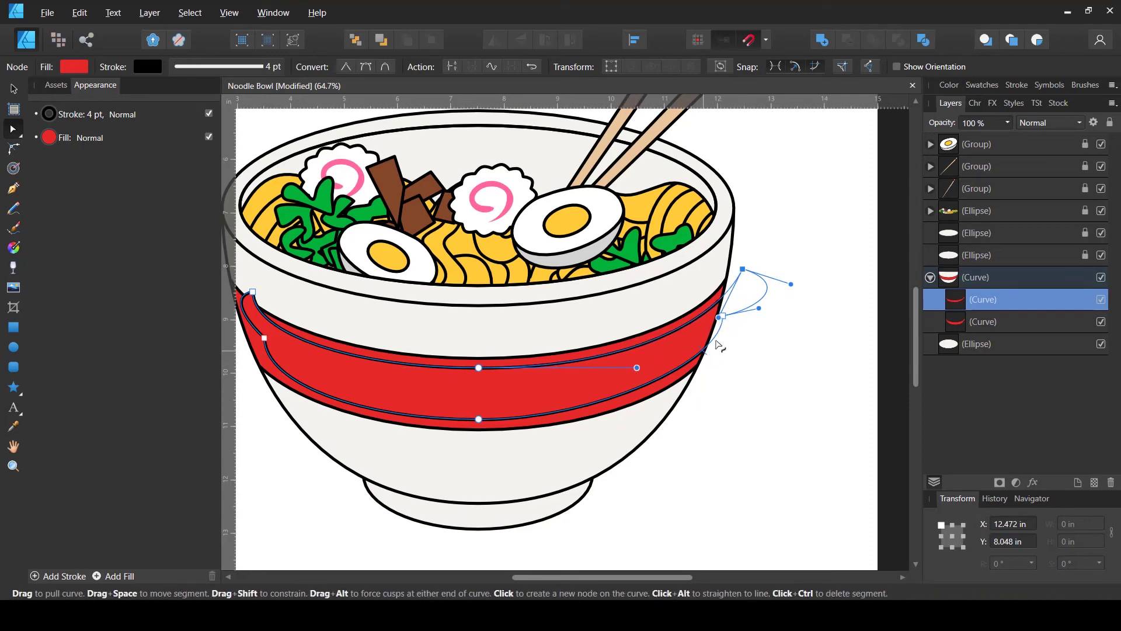
key(ctrl+d)
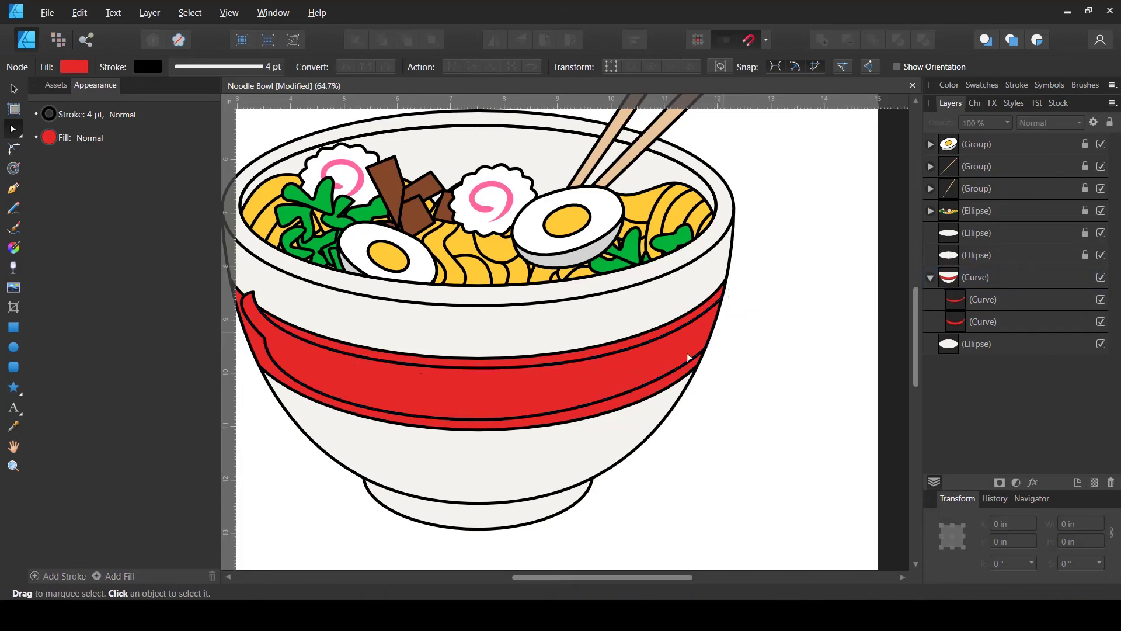
click(963, 311)
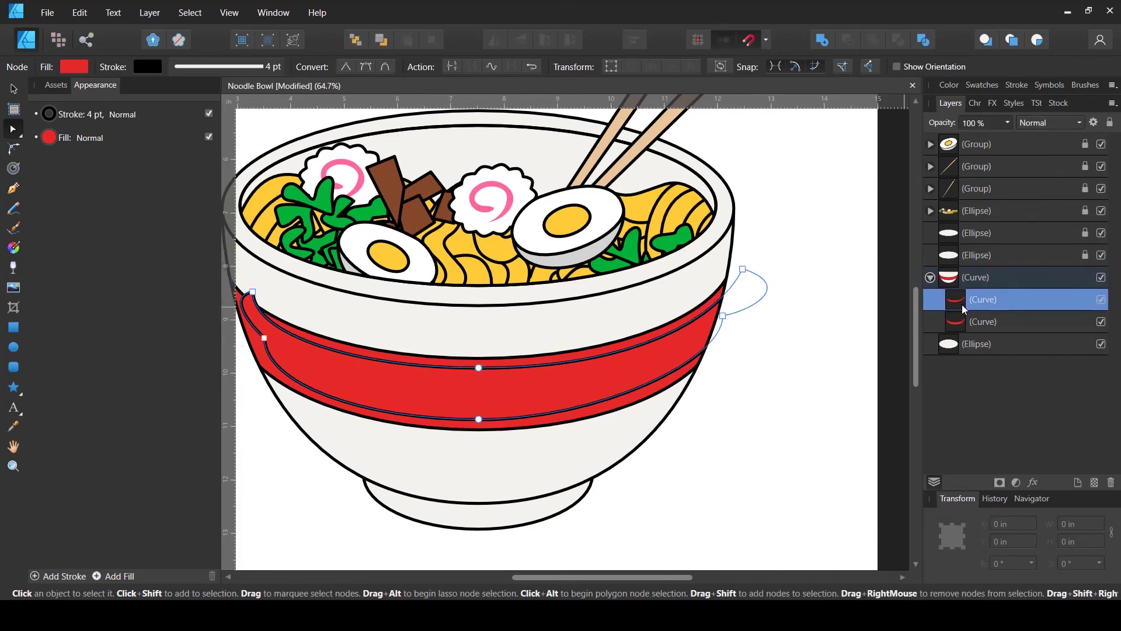
drag(723, 315, 740, 314)
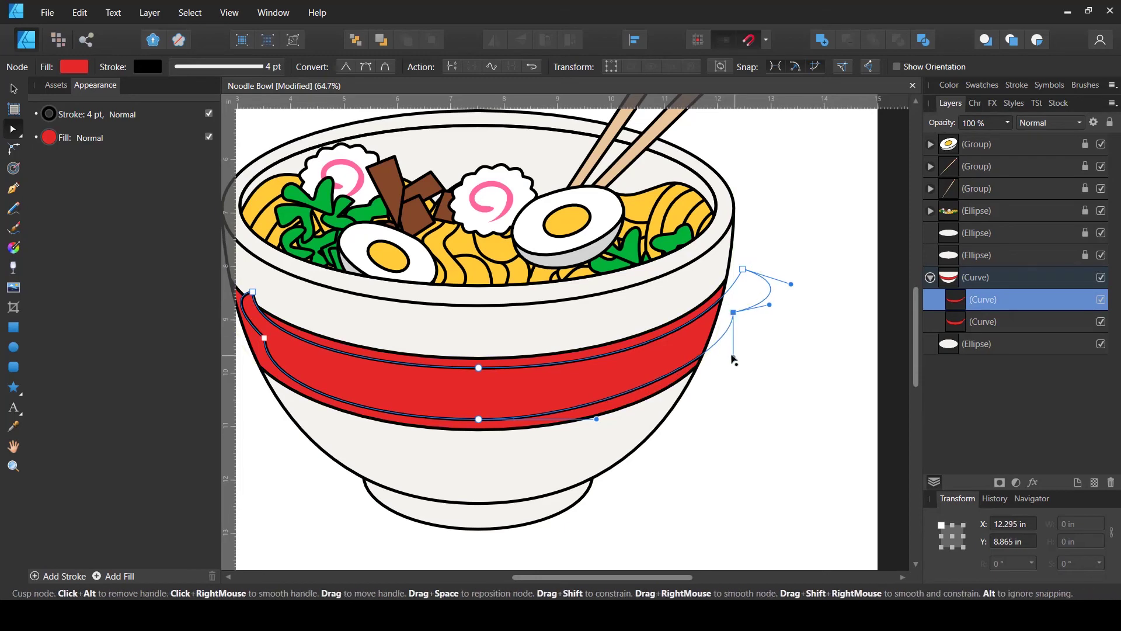
drag(733, 360, 699, 375)
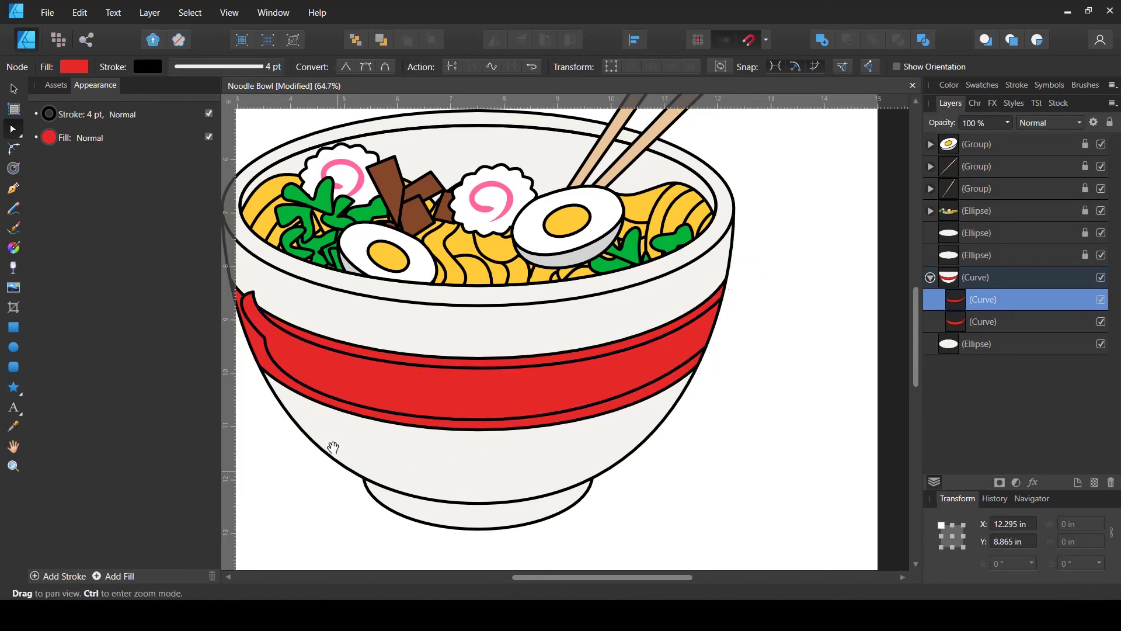
Step: Reshape the inner band's left end nodes and handles so they extend past the bowl's left edge and follow the outer band
scroll(426, 373, left, 5)
drag(417, 328, 372, 270)
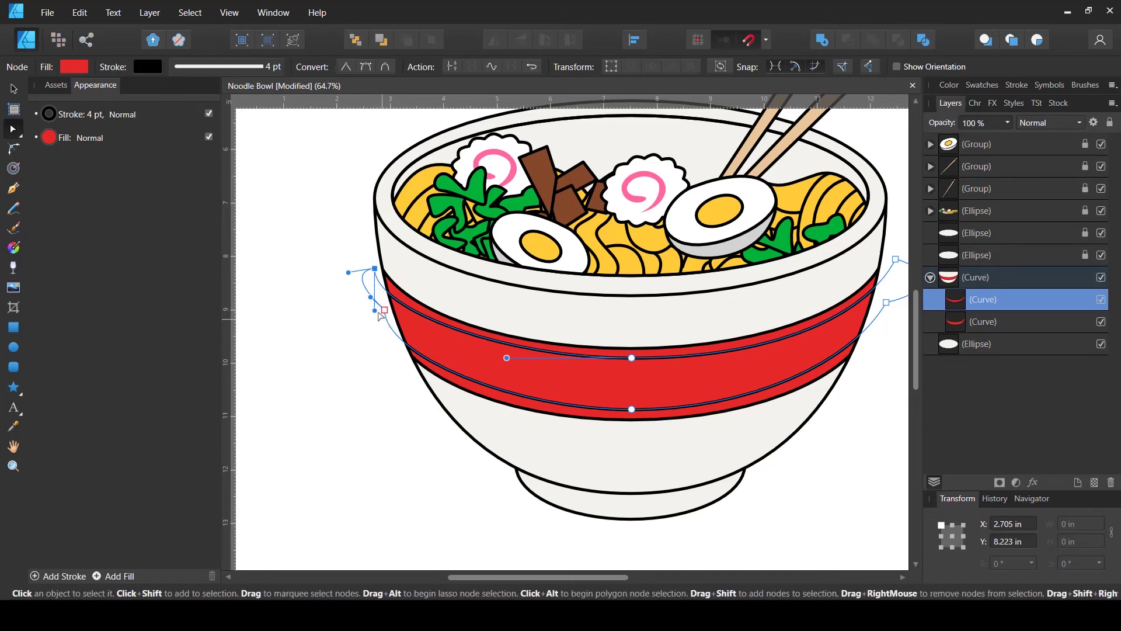
mouse_move(388, 315)
mouse_down()
mouse_move(401, 360)
mouse_move(405, 326)
mouse_up()
click(375, 268)
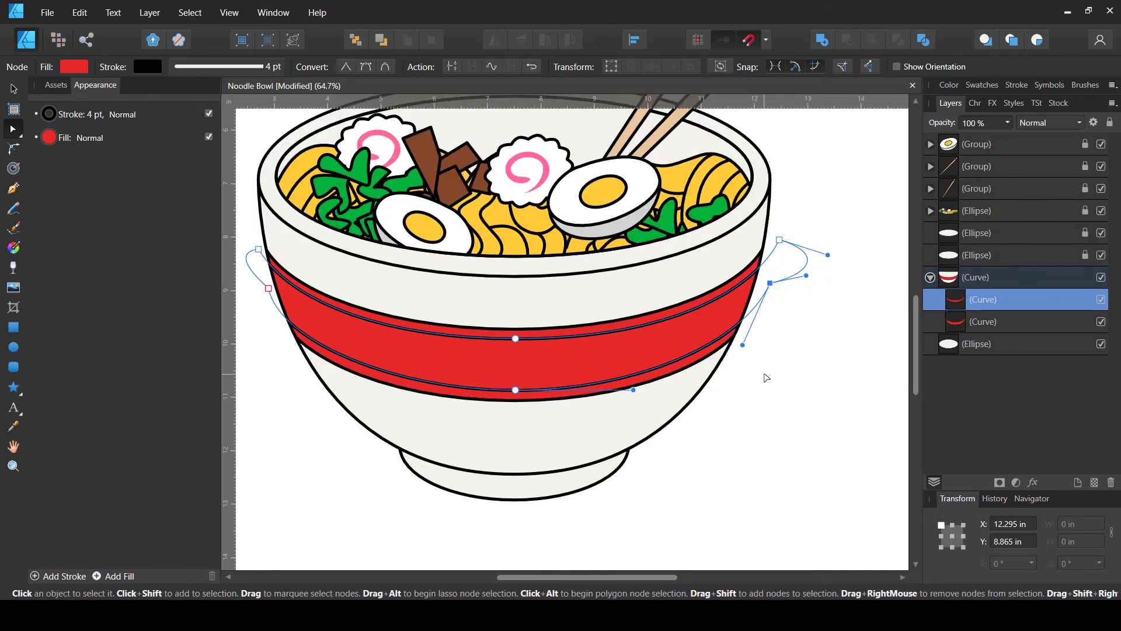
Step: Lock both the inner and outer red band curves
click(959, 313)
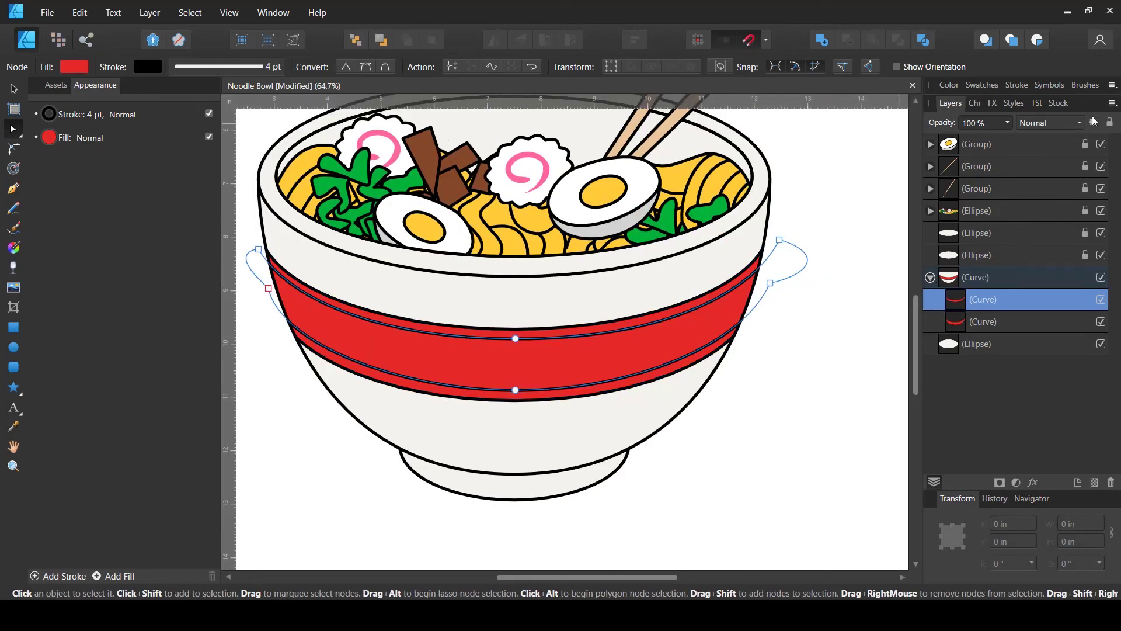
click(1109, 125)
click(1046, 325)
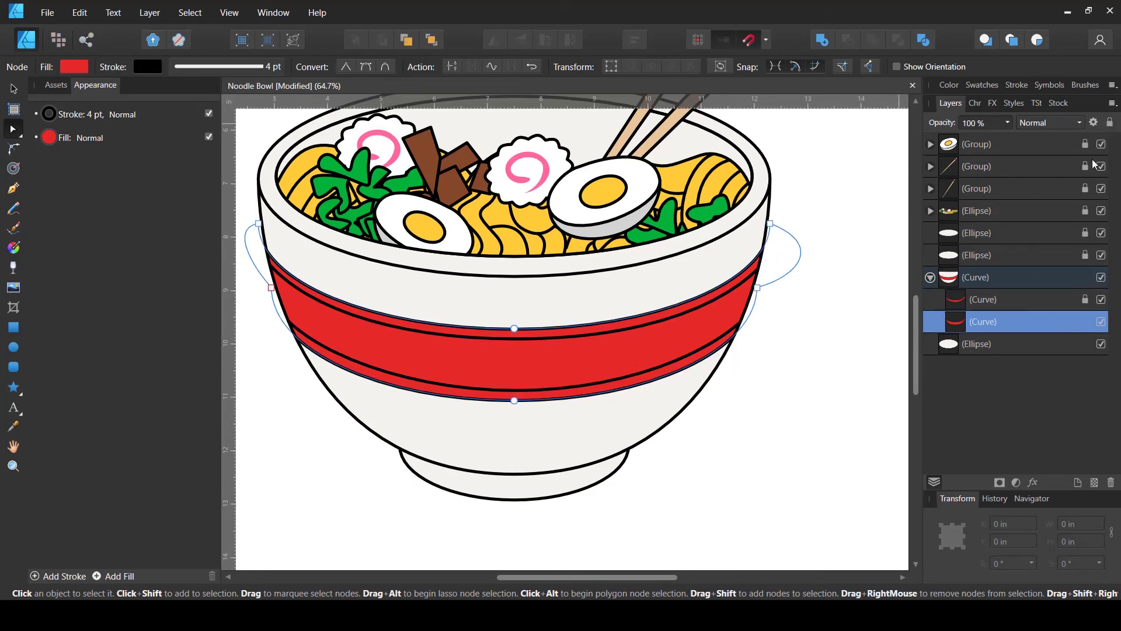
click(1111, 124)
key(Up)
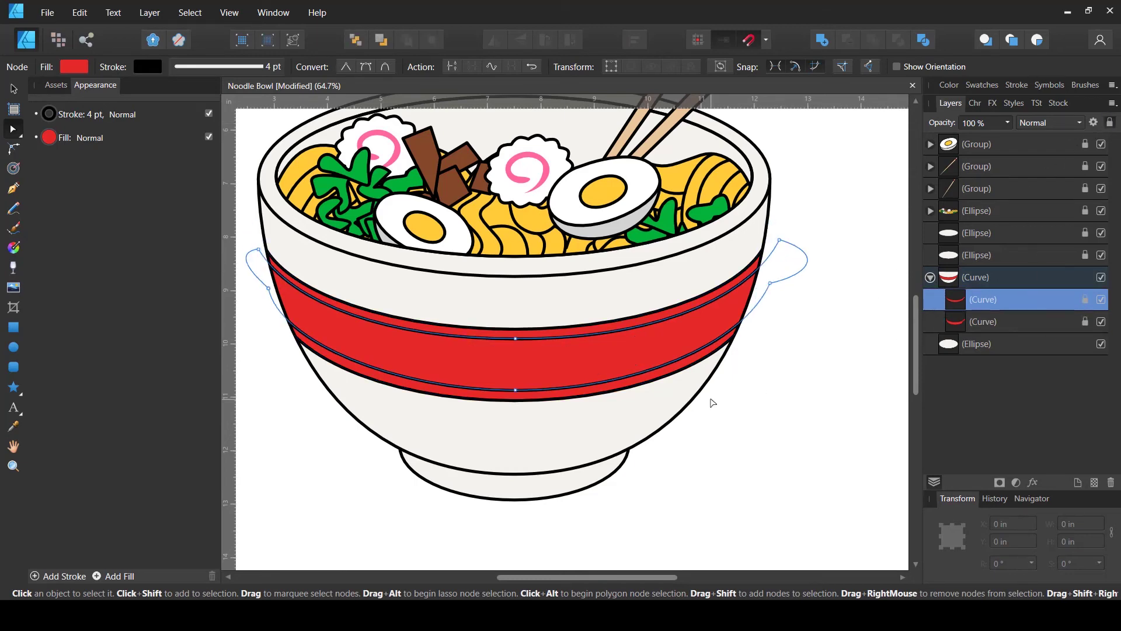
Step: Draw a squared spiral of five straight Pen tool segments near the band's center, ending on the inner band's upper edge
scroll(384, 355, up, 2)
scroll(383, 355, up, 2)
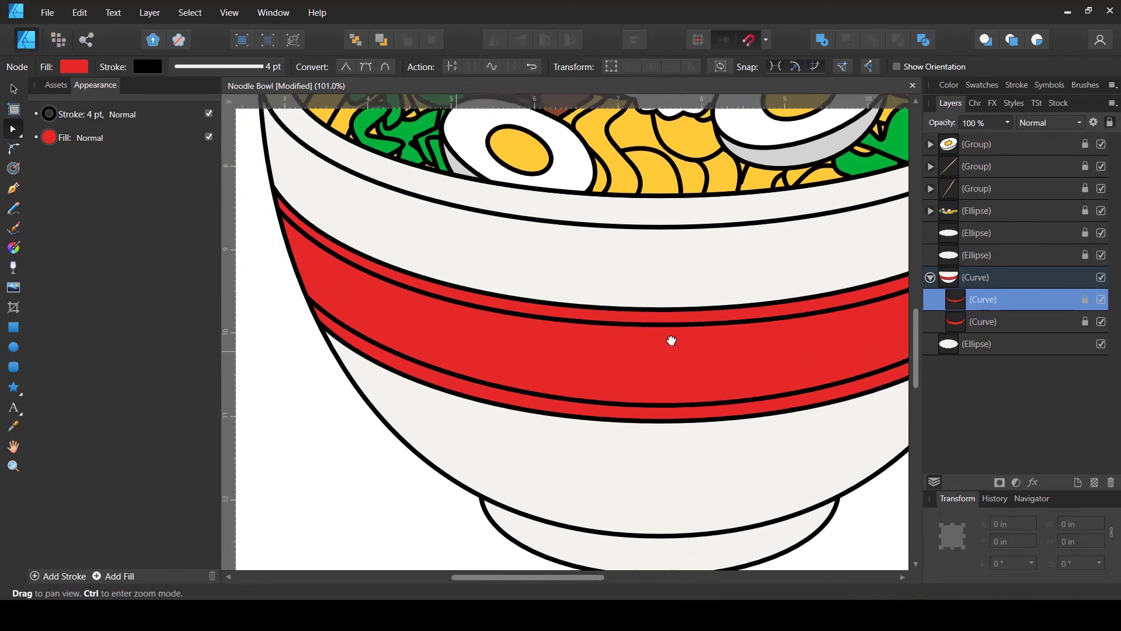
click(14, 187)
key(ctrl+d)
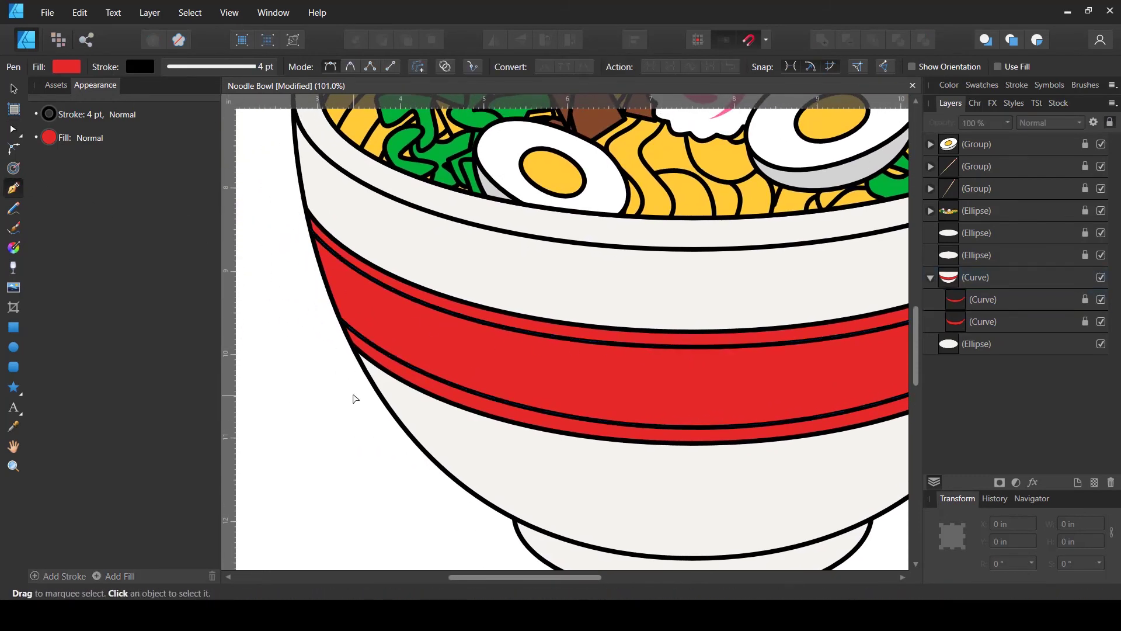
scroll(661, 384, right, 3)
scroll(528, 330, up, 2)
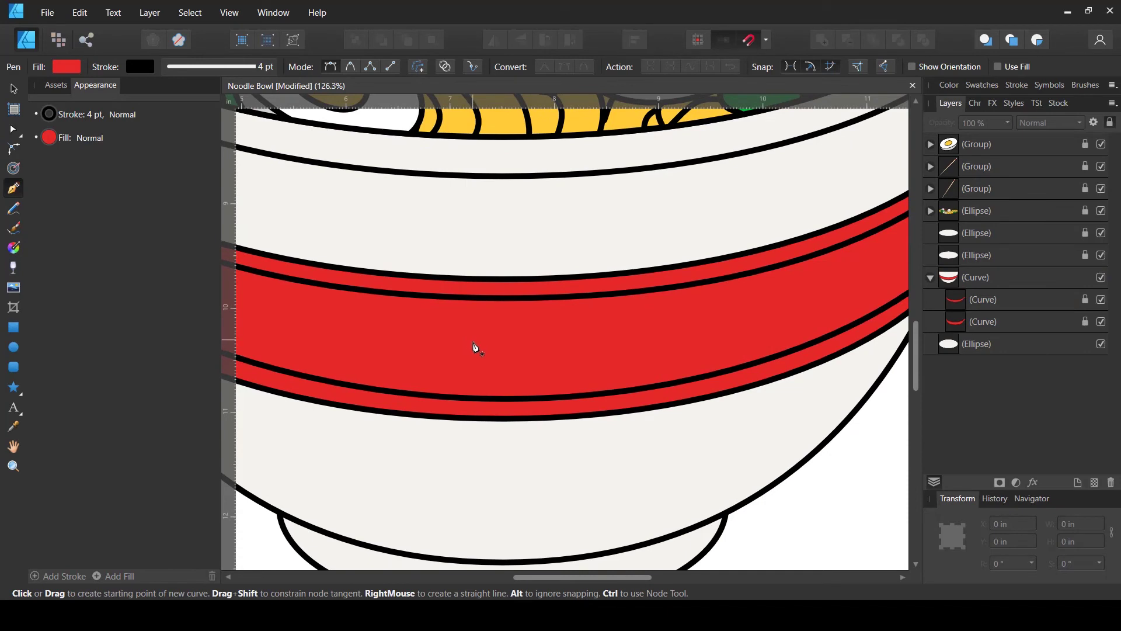
click(473, 341)
click(473, 321)
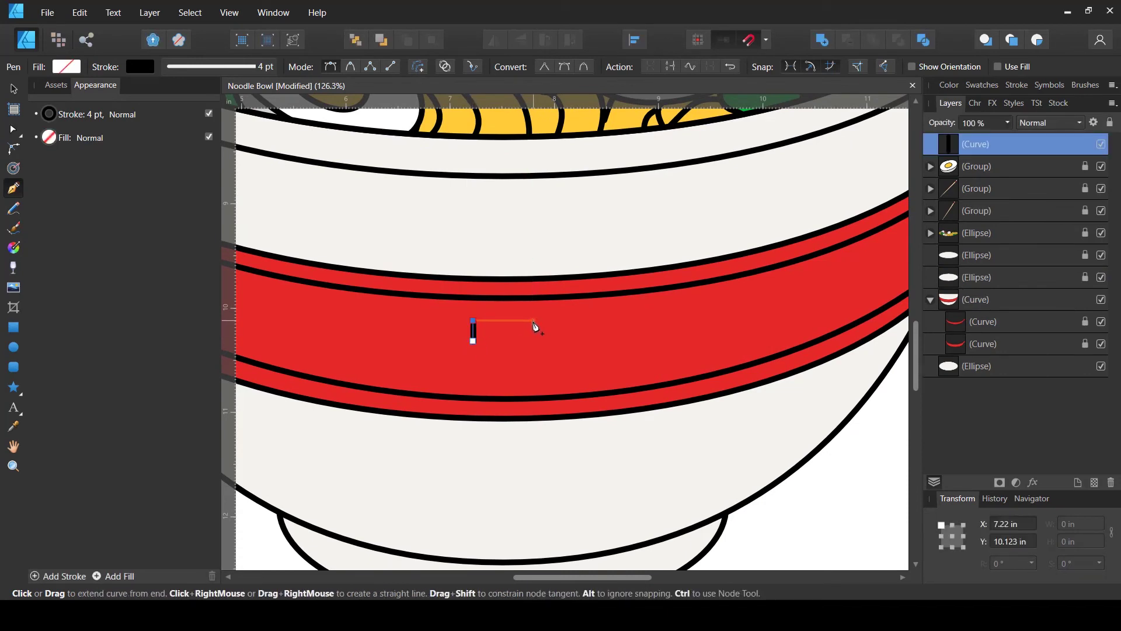
click(534, 321)
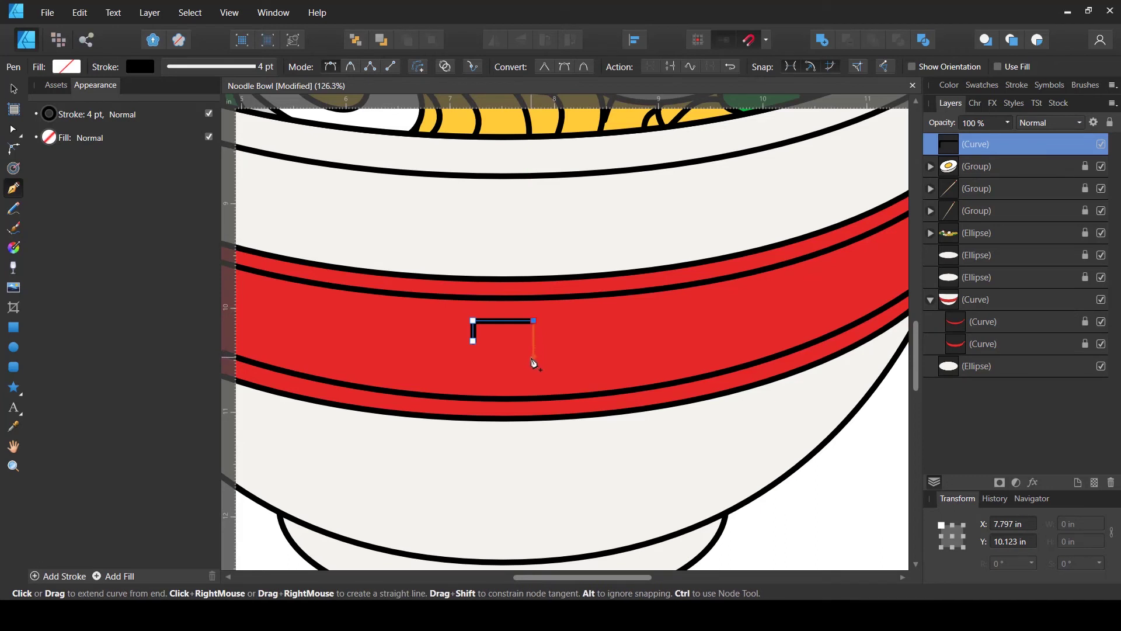
click(534, 357)
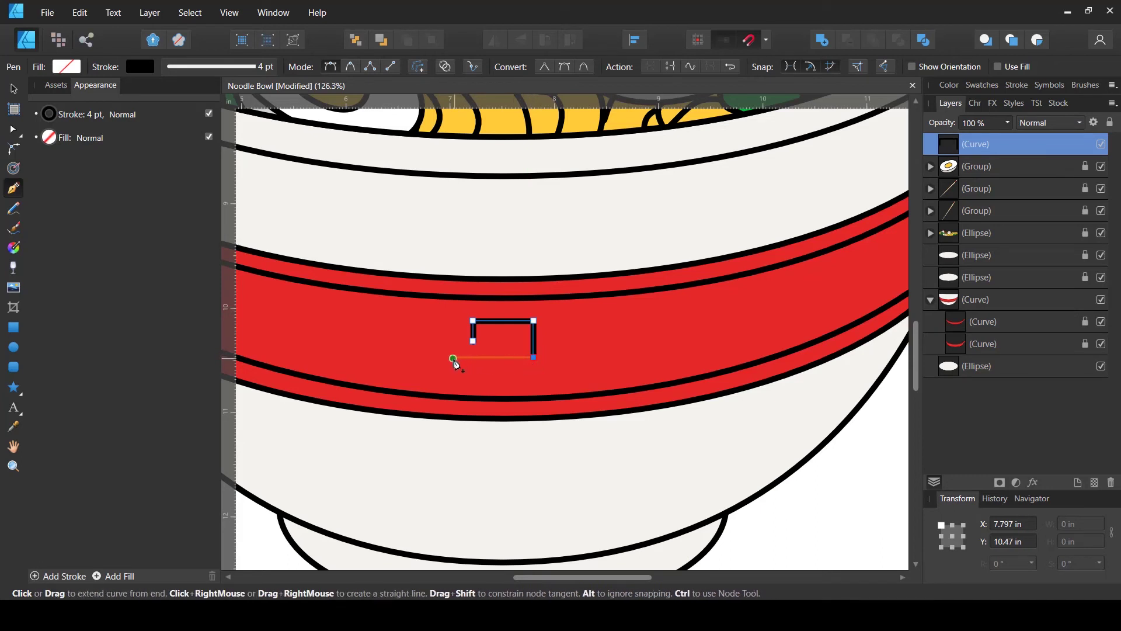
click(454, 358)
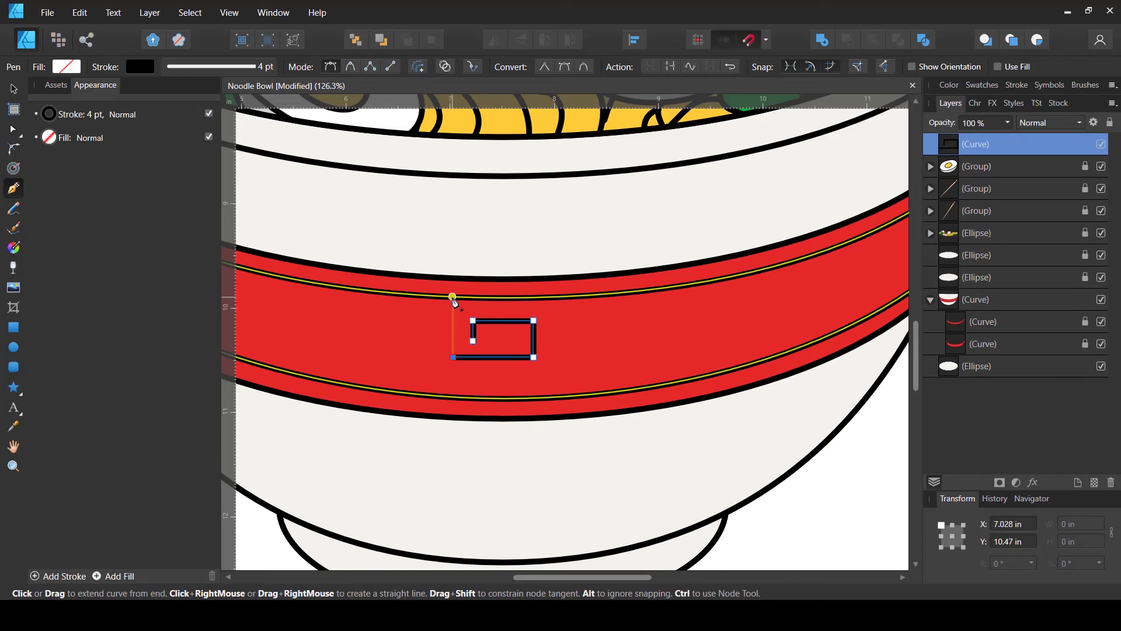
click(453, 297)
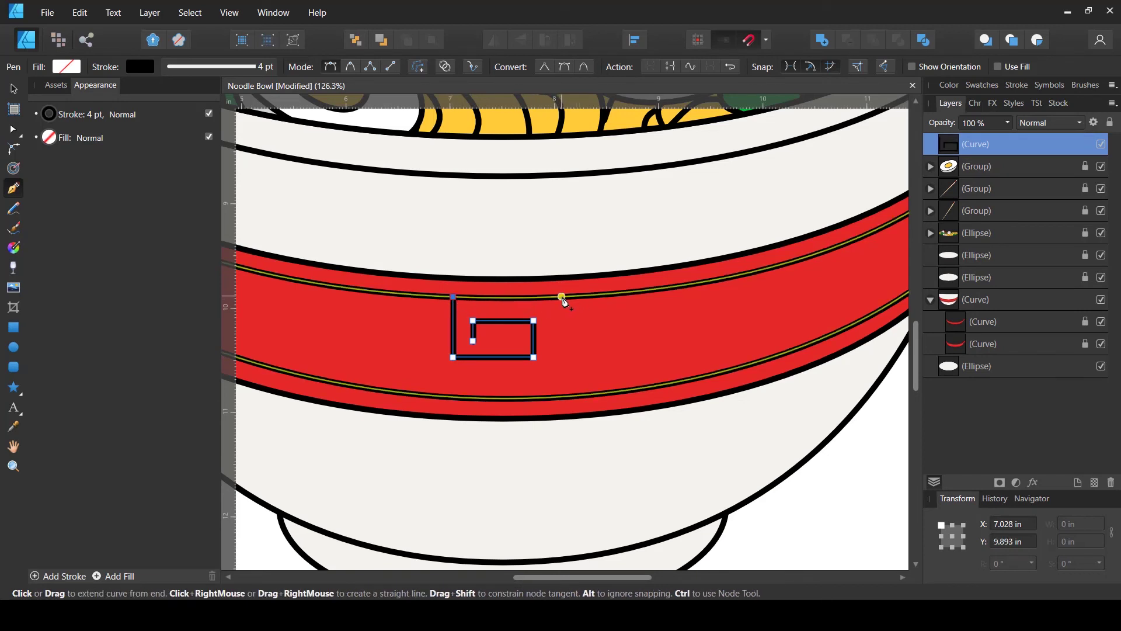
Step: Continue the spiral path along the inner band's upper edge, straight down to its lower edge, and along that edge to about X 9.14 in
drag(562, 298, 614, 297)
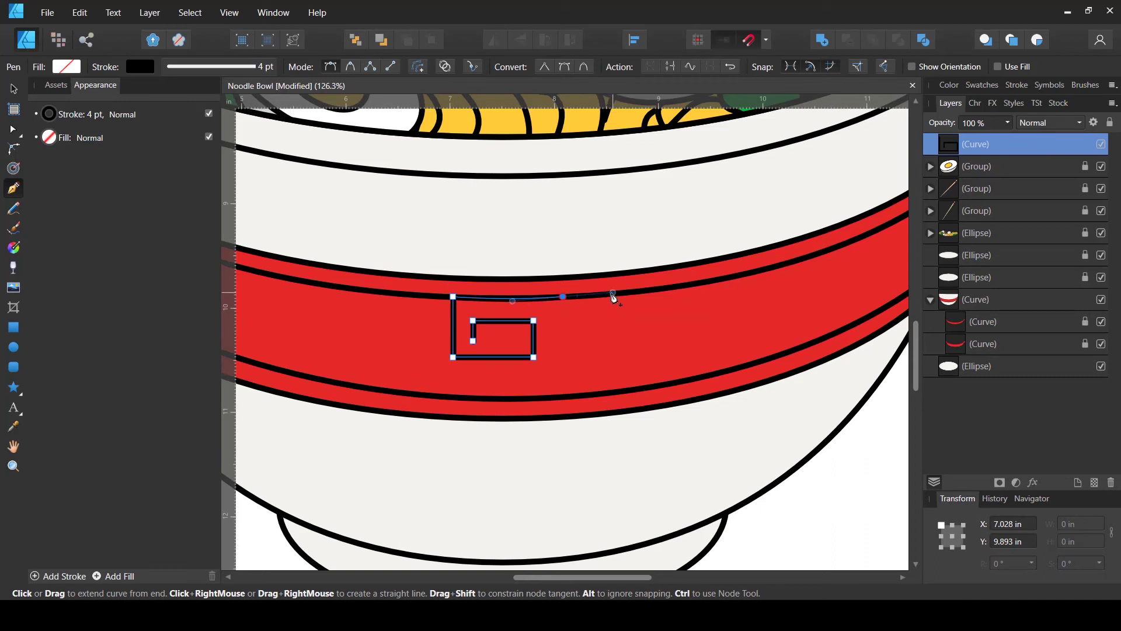
click(563, 296)
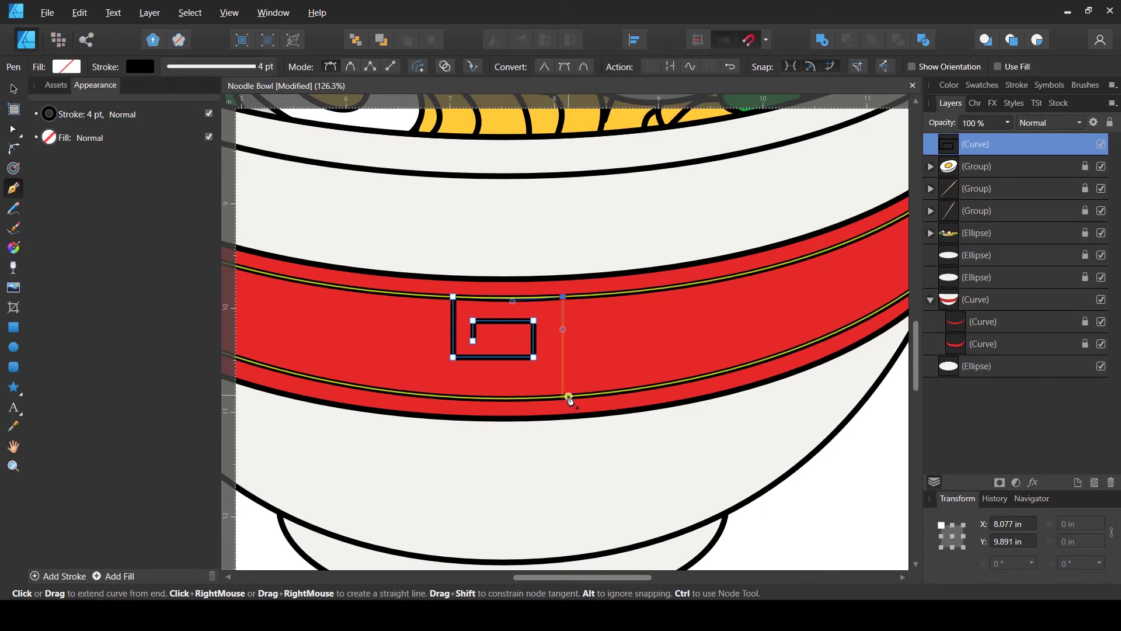
drag(569, 400, 590, 403)
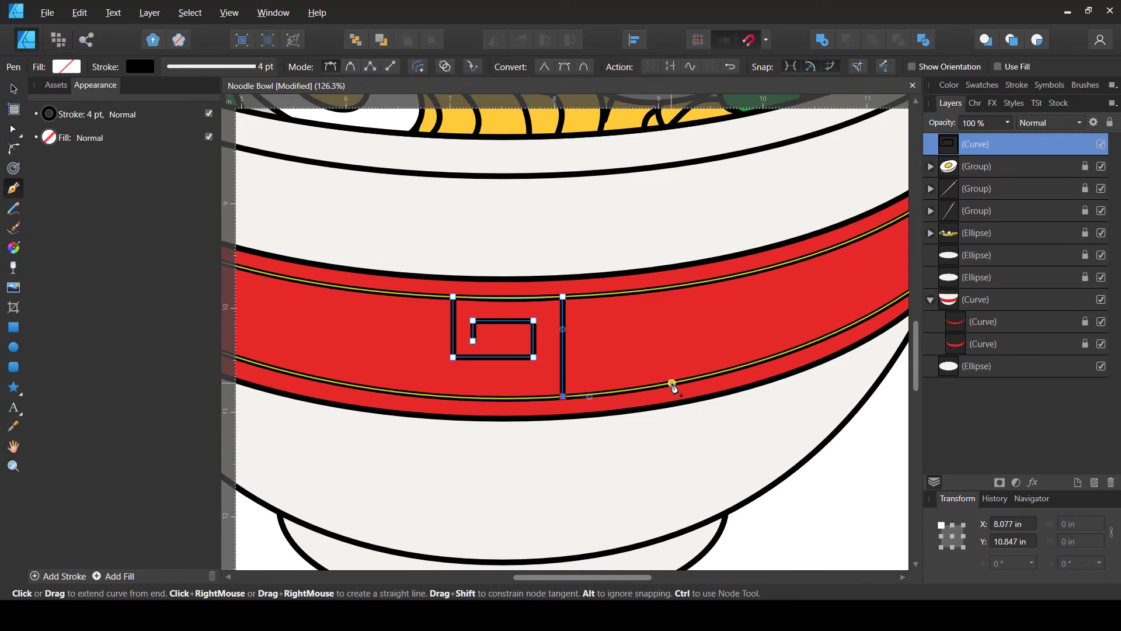
drag(674, 384, 683, 385)
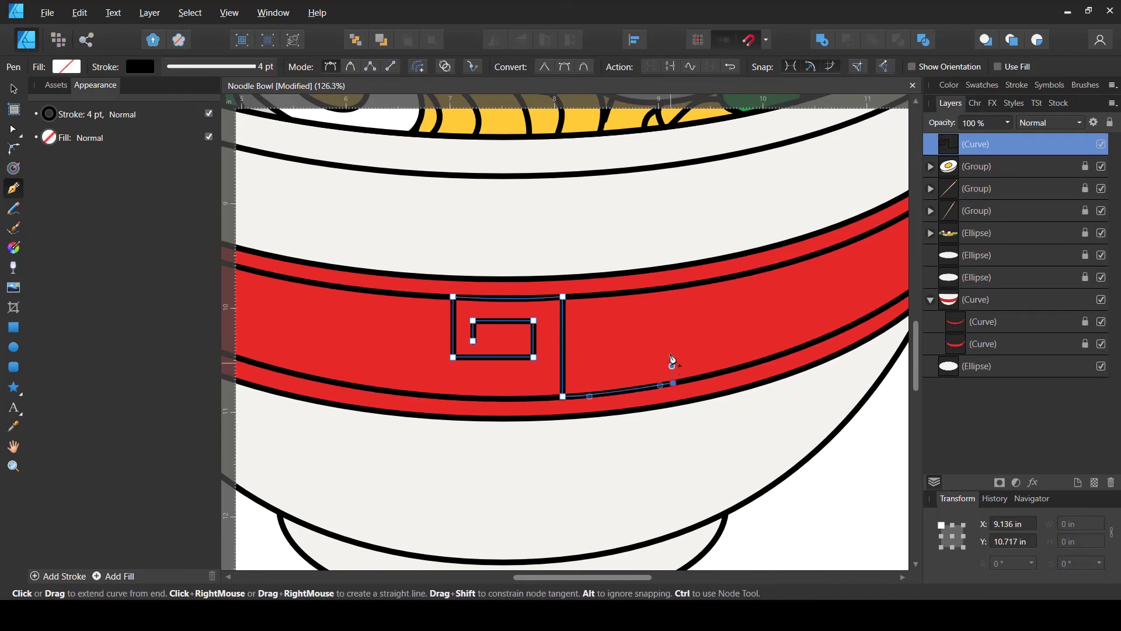
Step: Finish the path with a second, opposing squared spiral right of the divider, redrawing its first upright segment and adjusting the innermost corner node
click(670, 320)
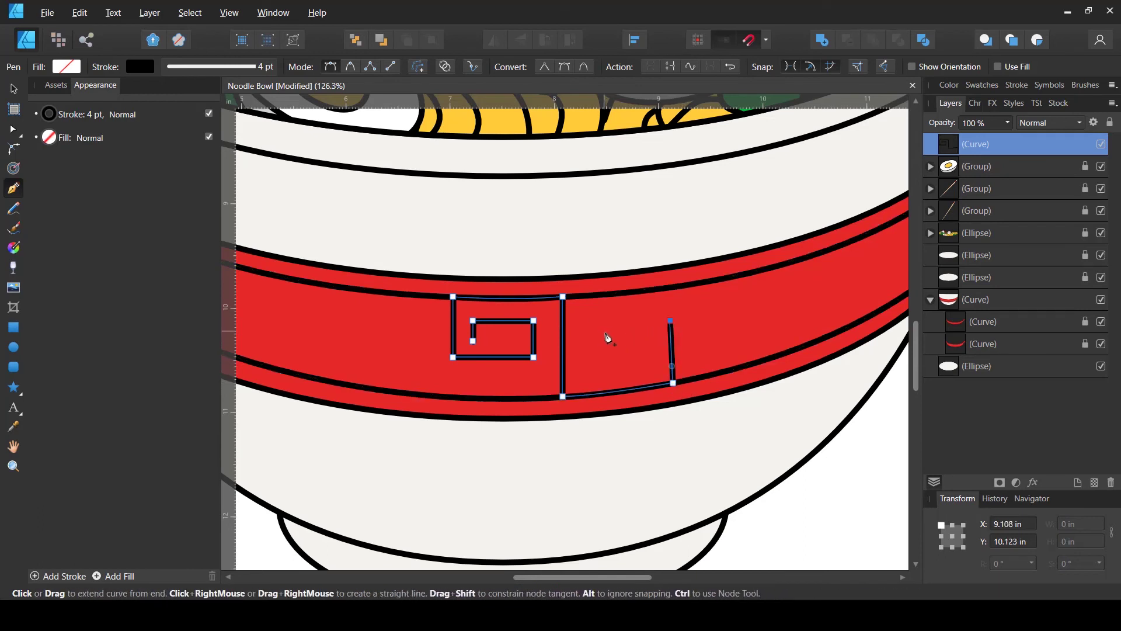
key(ctrl+z)
click(674, 327)
click(585, 337)
click(588, 374)
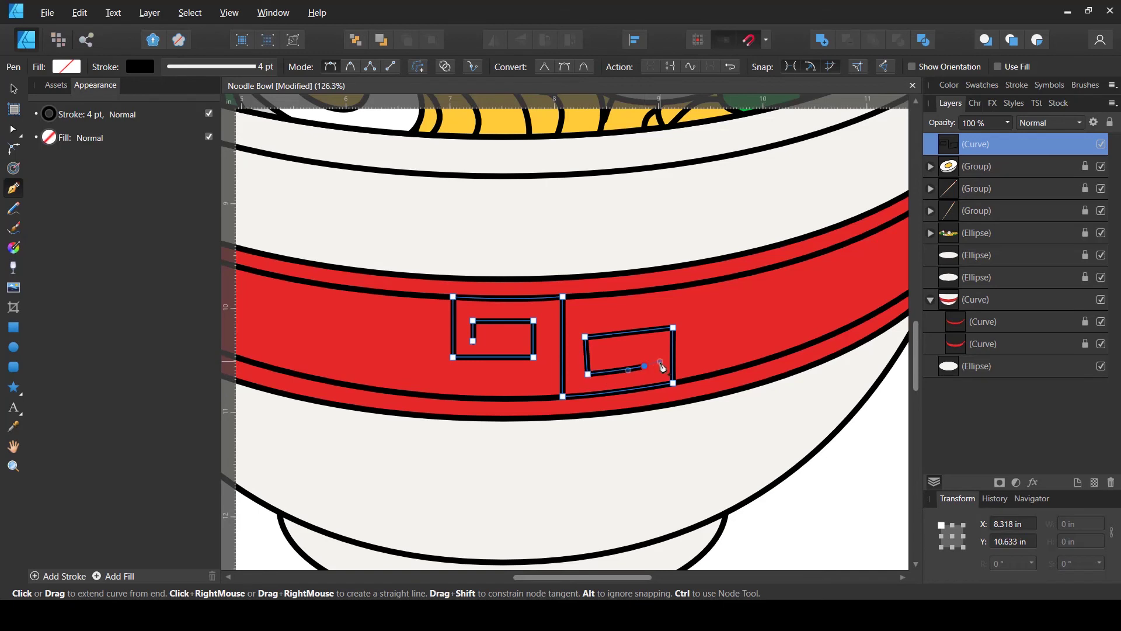
click(645, 363)
key(a)
click(645, 367)
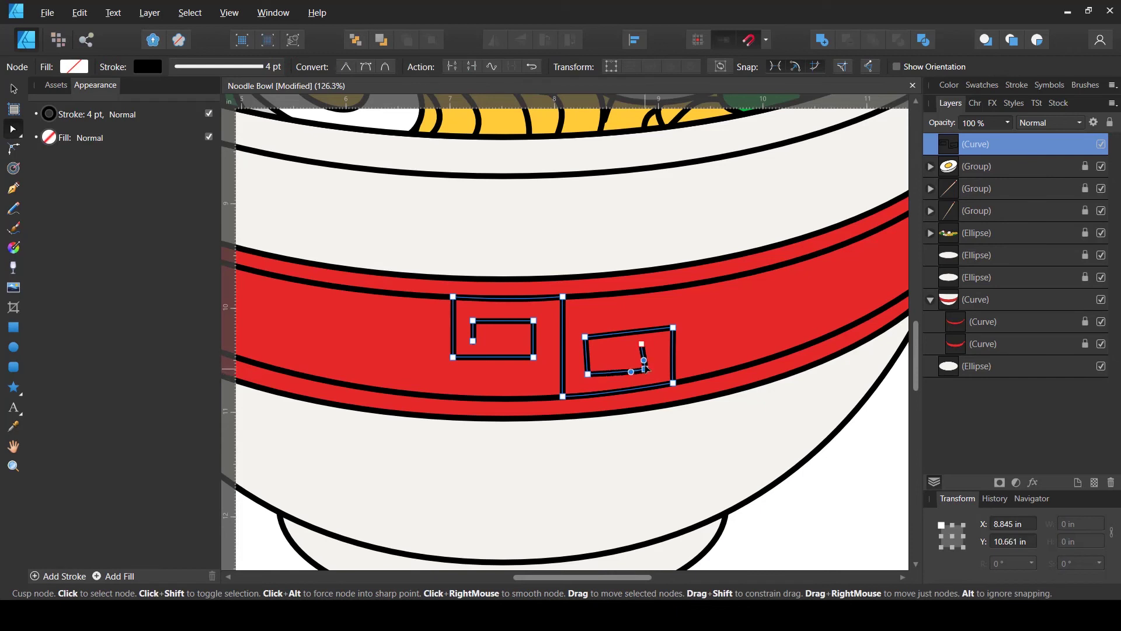
Step: Move the outer, divider and innermost corner nodes of the second spiral slightly so its sides line up with the curved band
drag(672, 327, 667, 328)
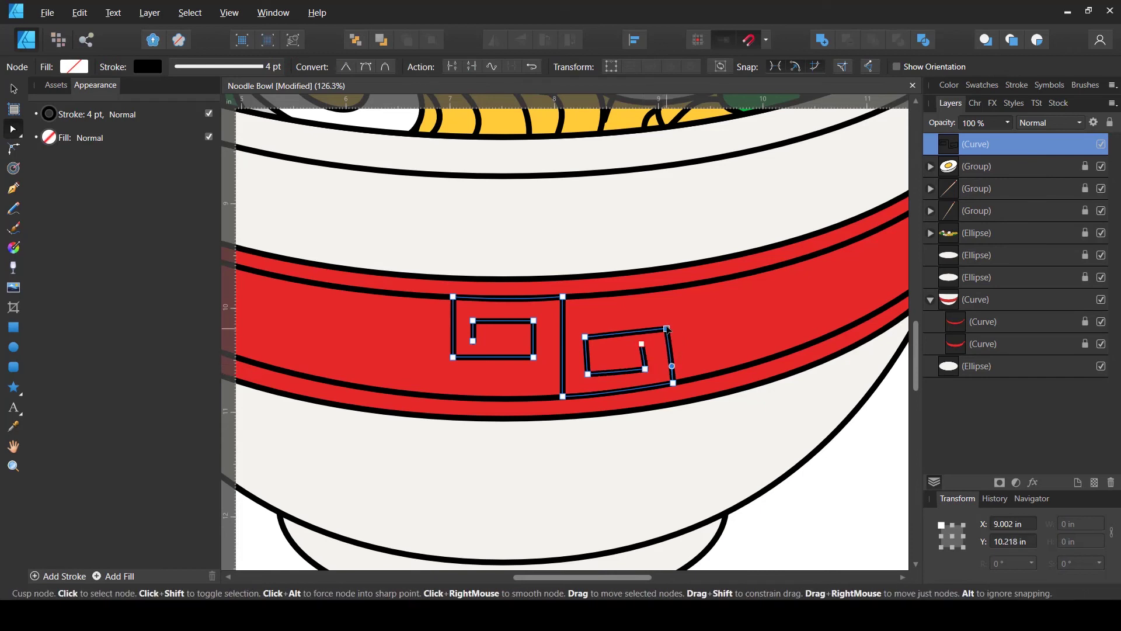
drag(672, 384, 667, 384)
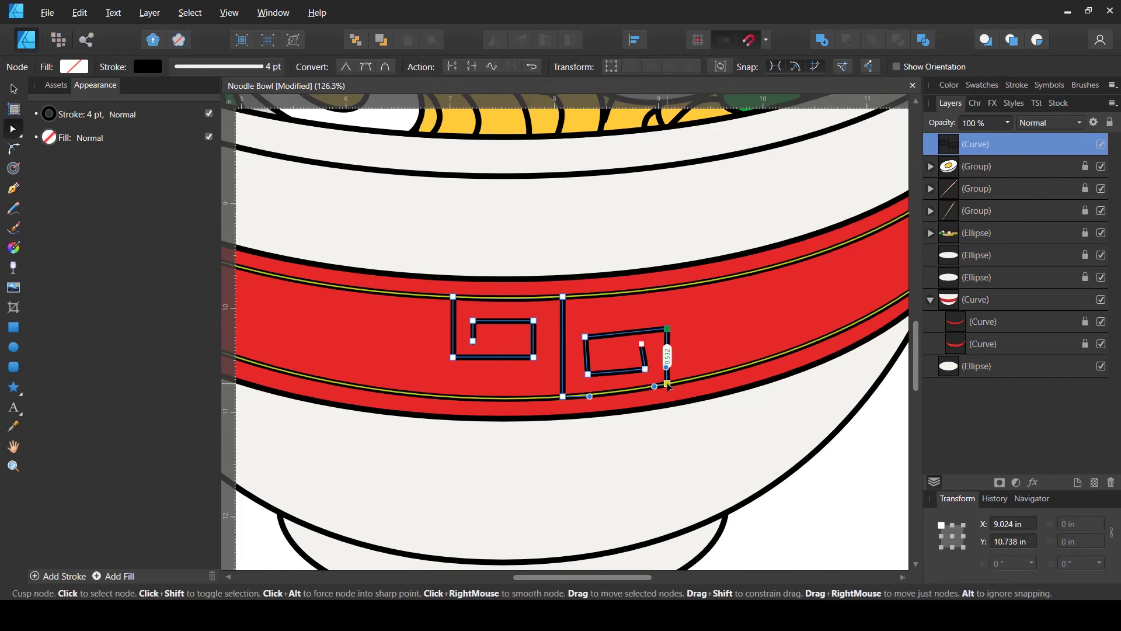
drag(563, 397, 567, 397)
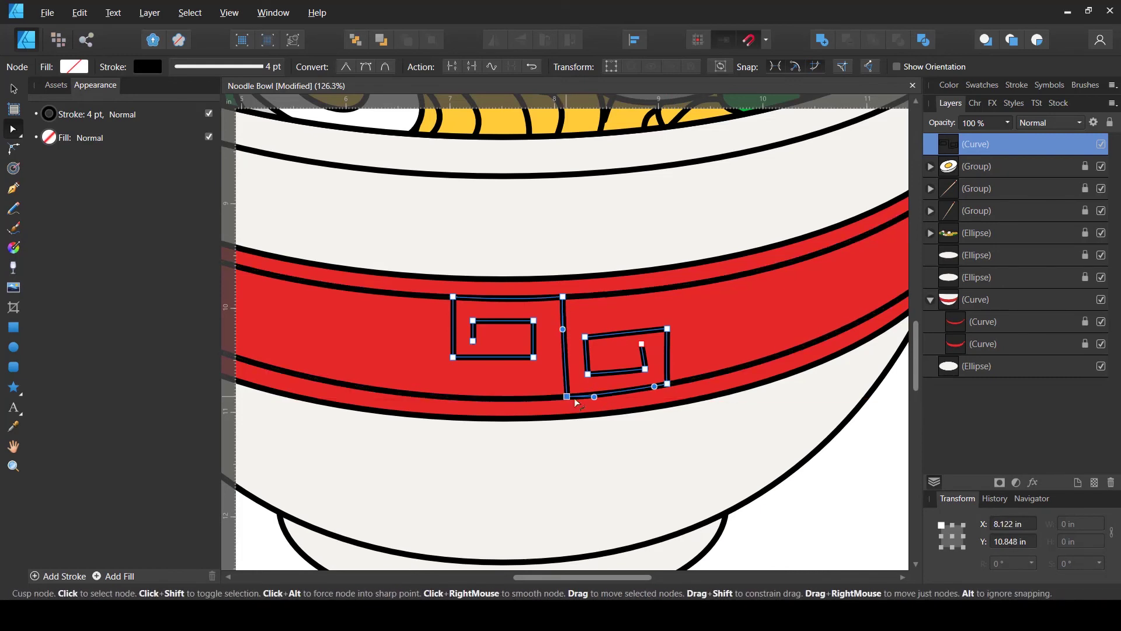
drag(646, 370, 642, 369)
key(v)
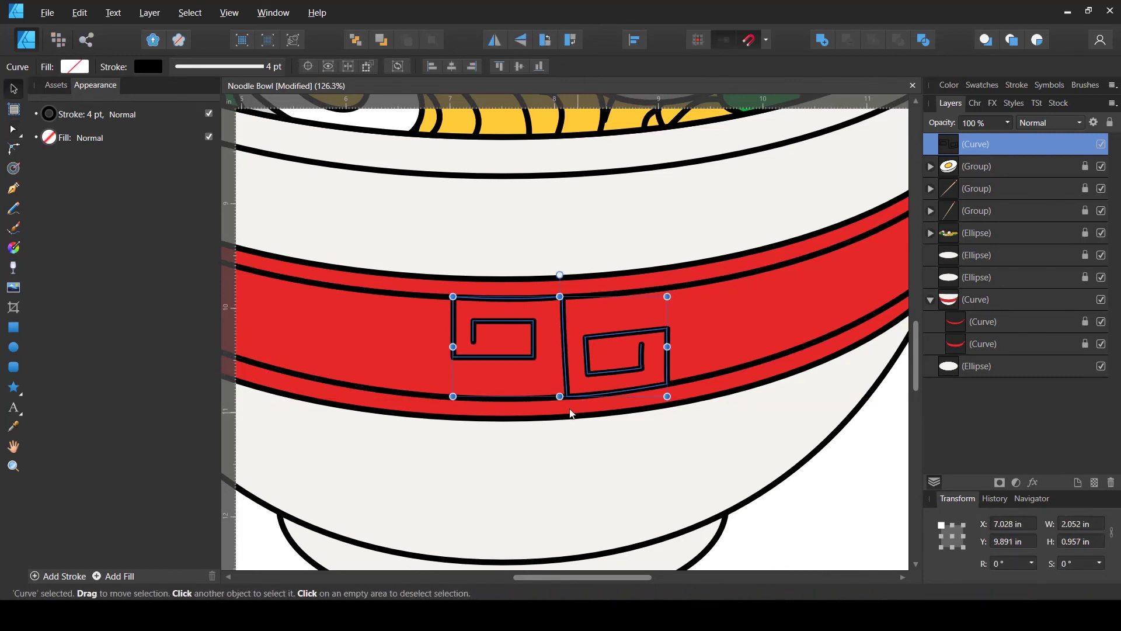
Step: Give the spiral motif a yellow stroke of H 46, S 100, L 54 and a width of 7.7 pt
click(149, 67)
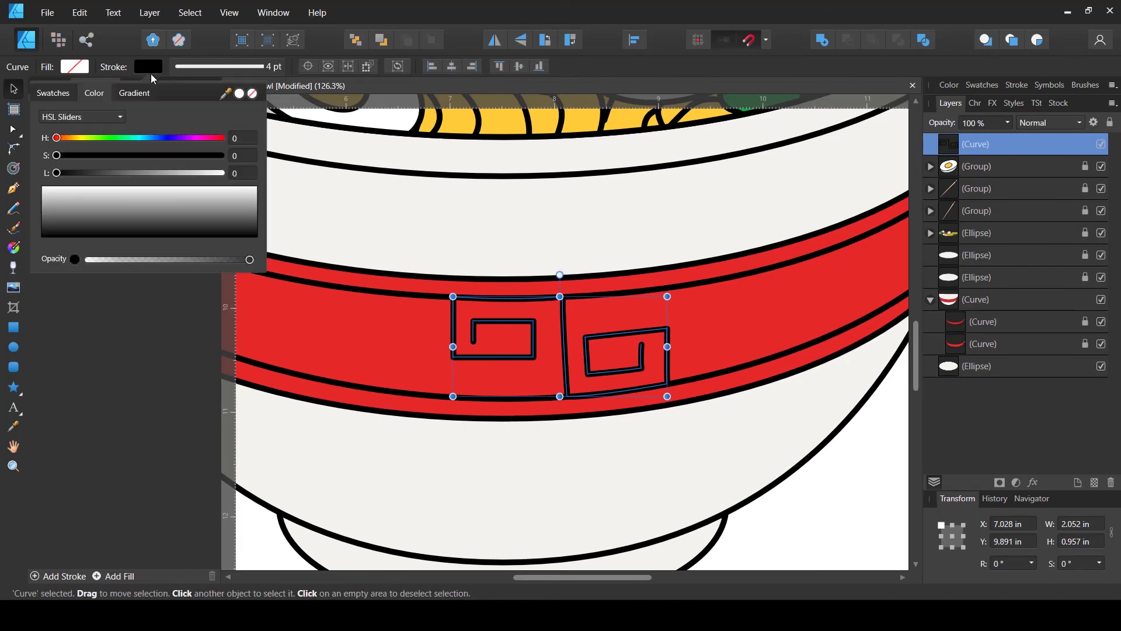
mouse_move(135, 173)
mouse_down()
mouse_move(208, 173)
mouse_move(221, 155)
mouse_up()
drag(140, 172, 145, 174)
click(220, 154)
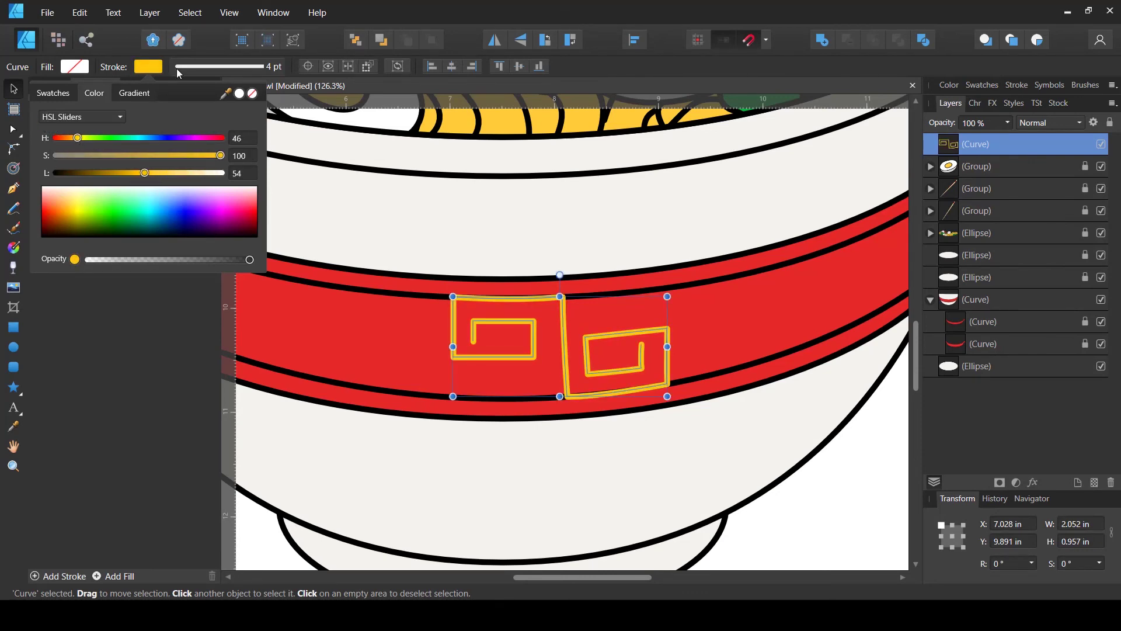
click(233, 68)
drag(206, 117, 208, 117)
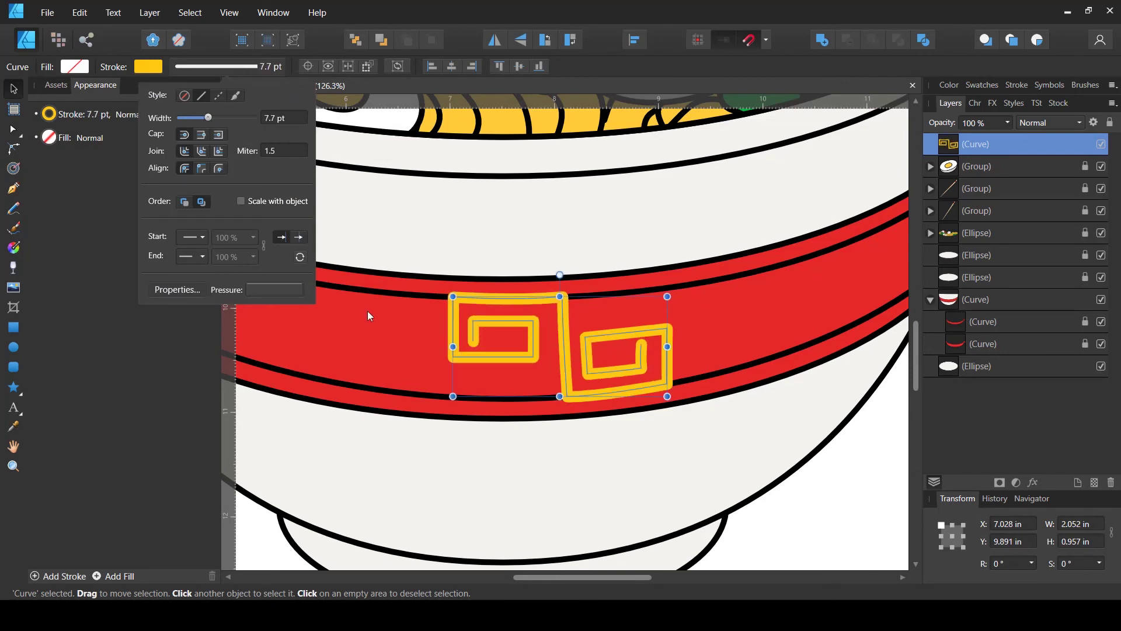
click(681, 464)
Step: Reduce the spiral motif's height to about 0.84 in and position it between the inner band's edges
scroll(671, 443, up, 1)
key(a)
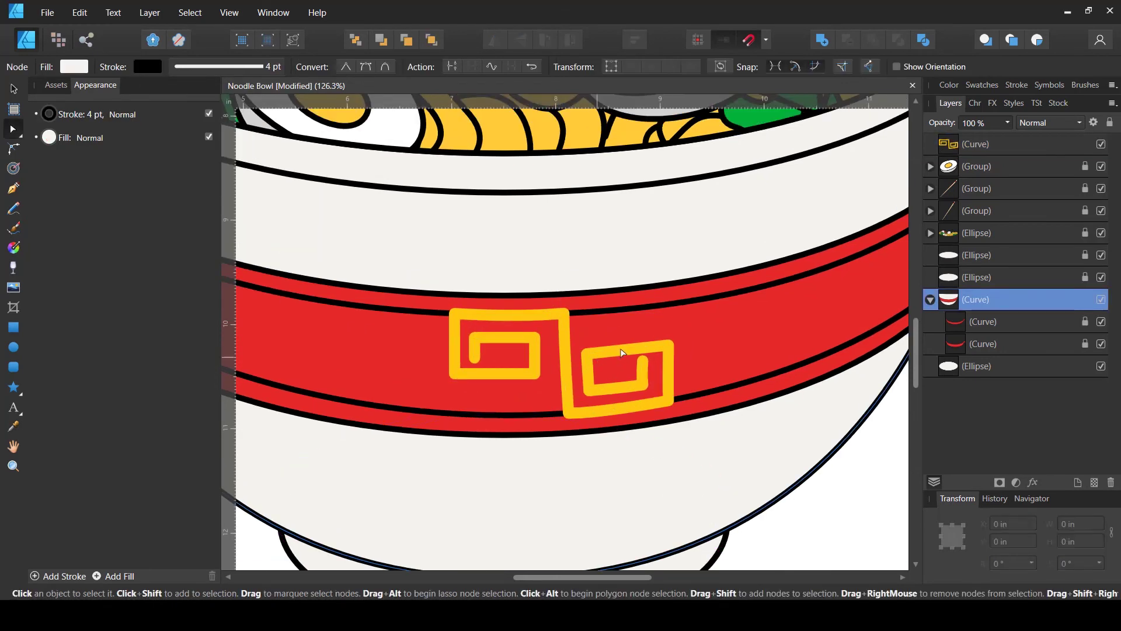
click(946, 151)
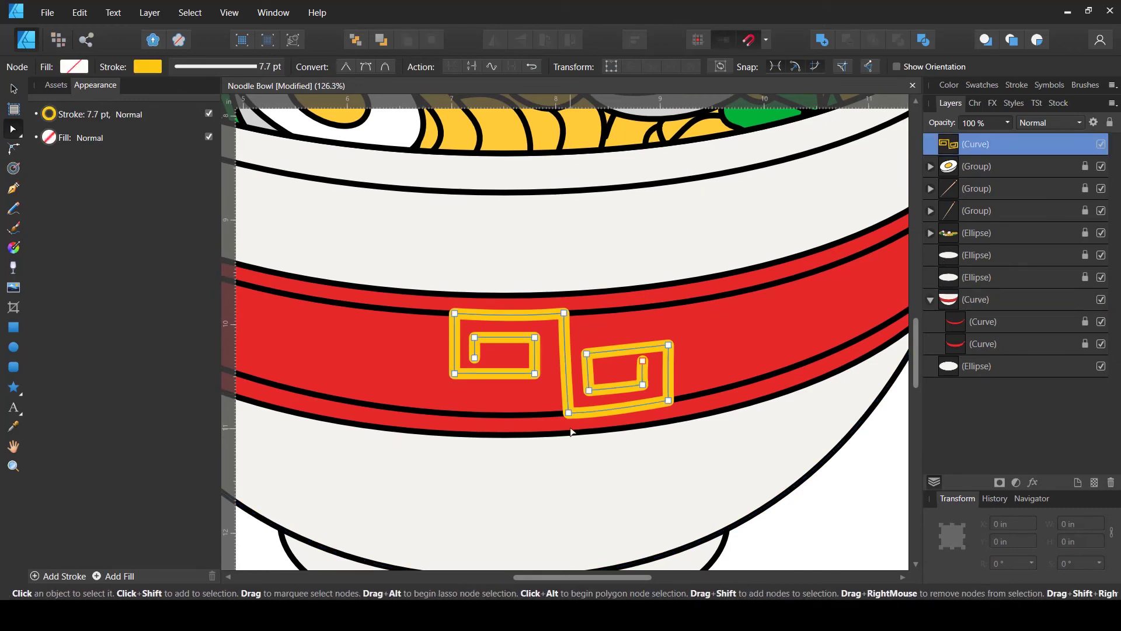
key(v)
drag(562, 413, 569, 370)
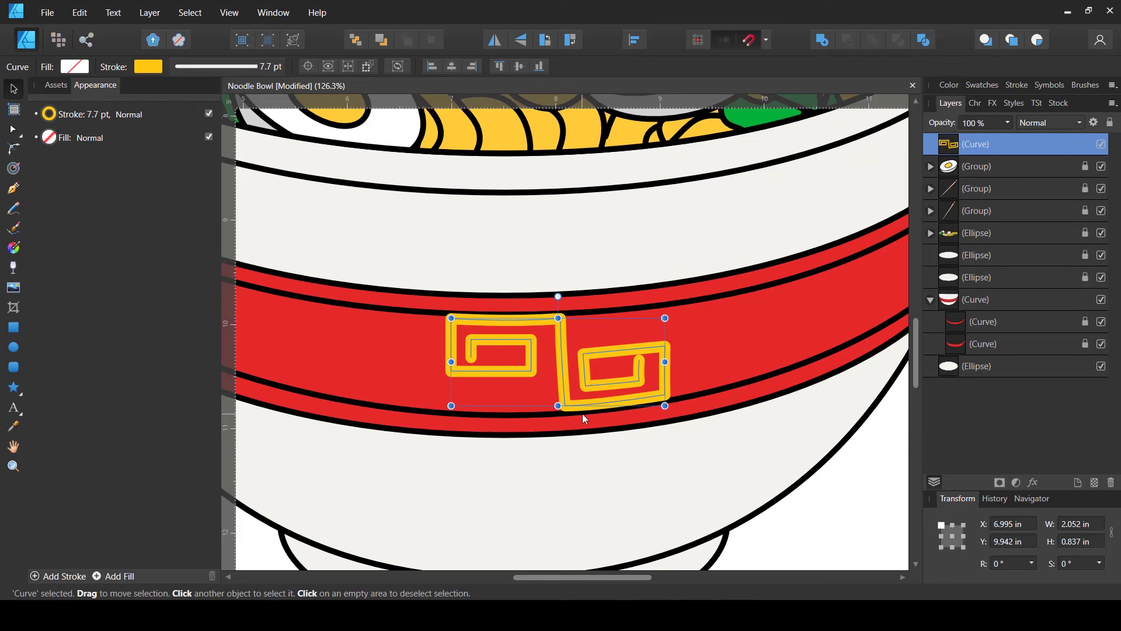
key(a)
scroll(625, 374, down, 4)
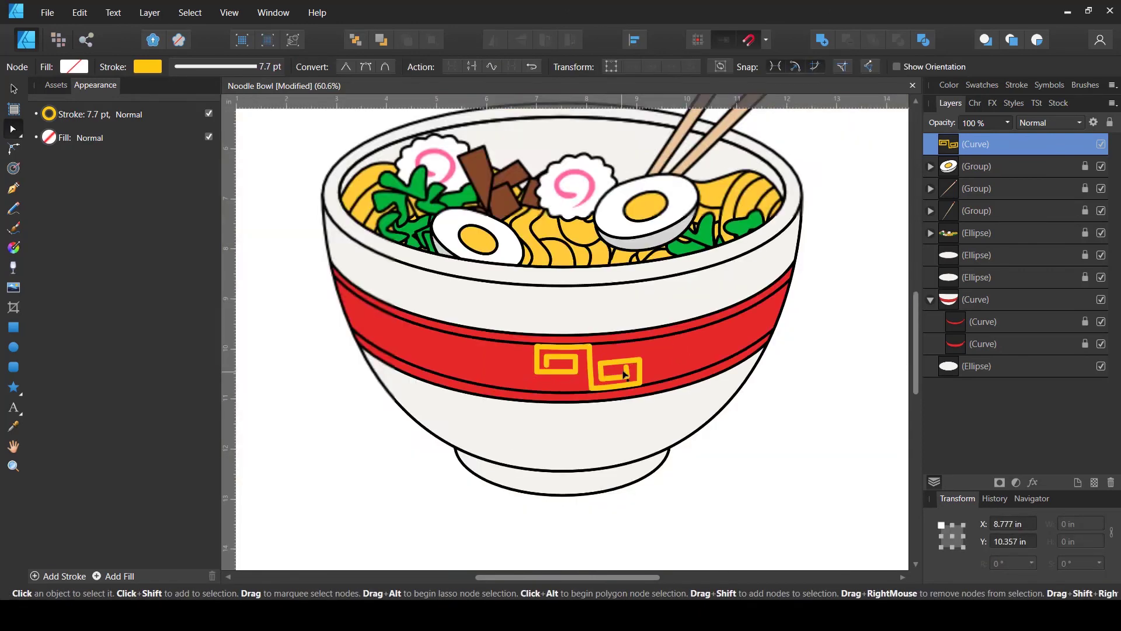
scroll(655, 372, up, 4)
key(v)
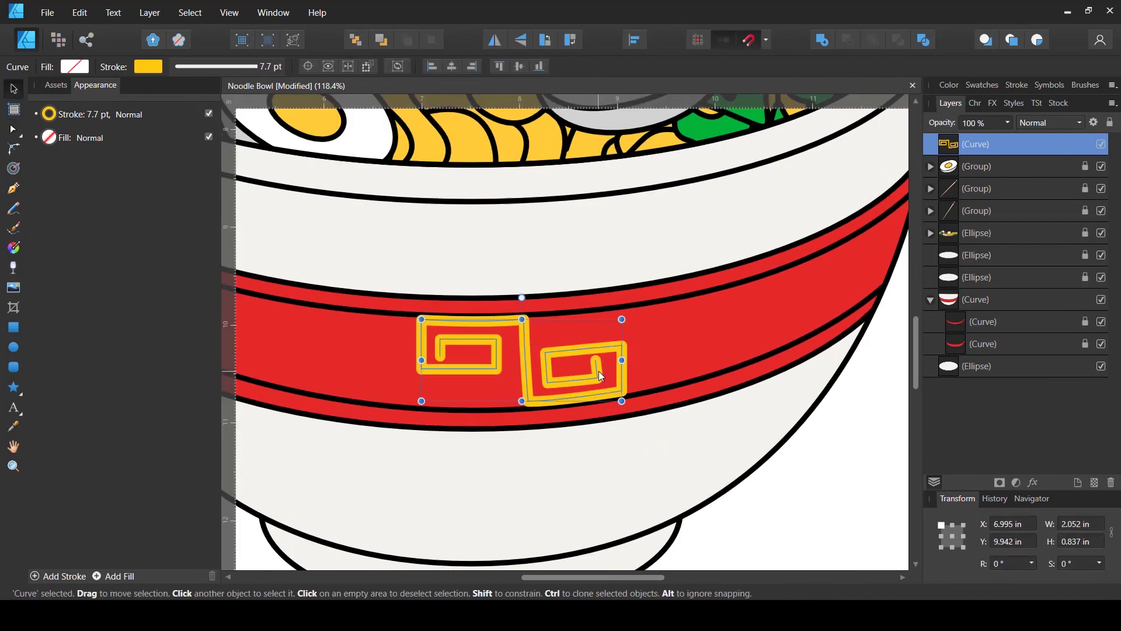
Step: Duplicate the motif to the right along the band, rotate the copy to 14°, and scale it to about 1.81 × 0.73 in
key(ctrl+j)
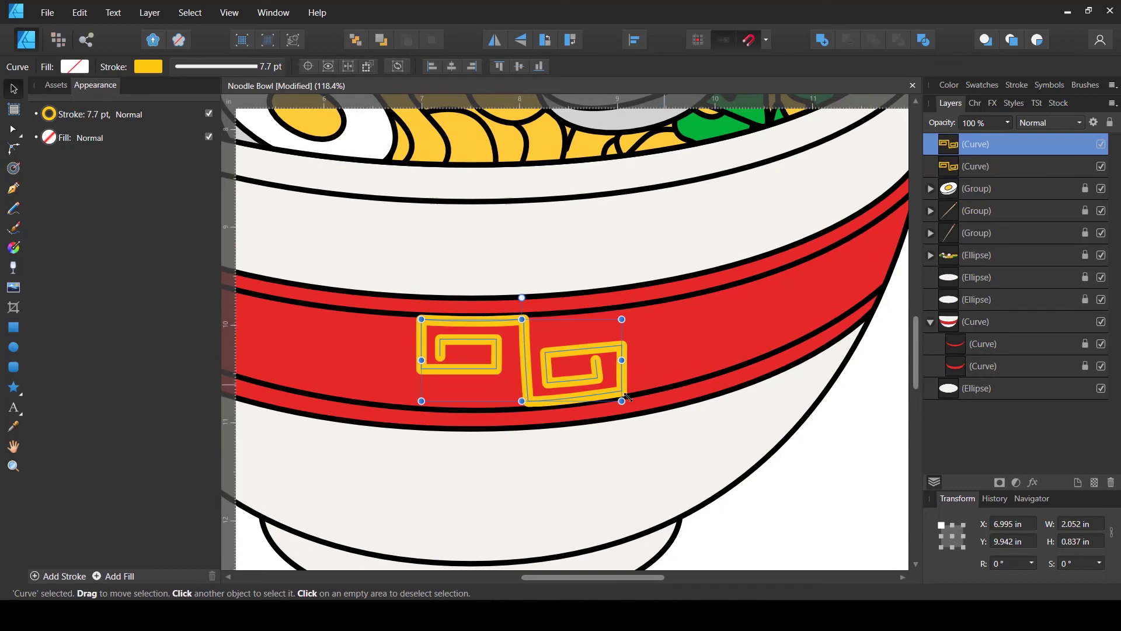
drag(591, 367, 804, 344)
scroll(644, 393, right, 5)
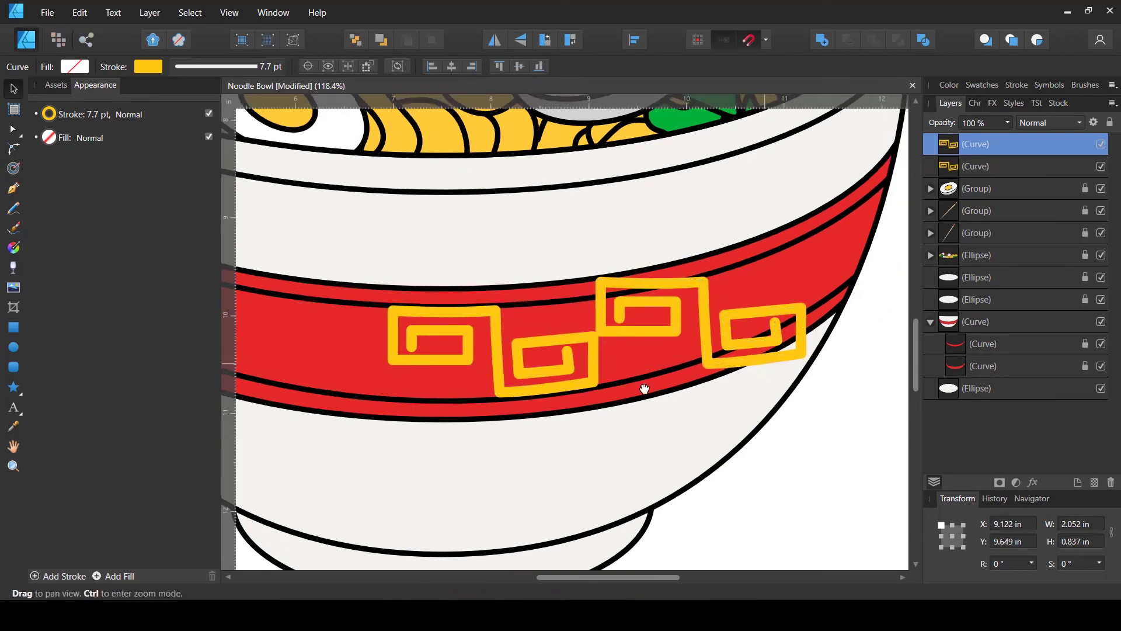
drag(667, 371, 670, 344)
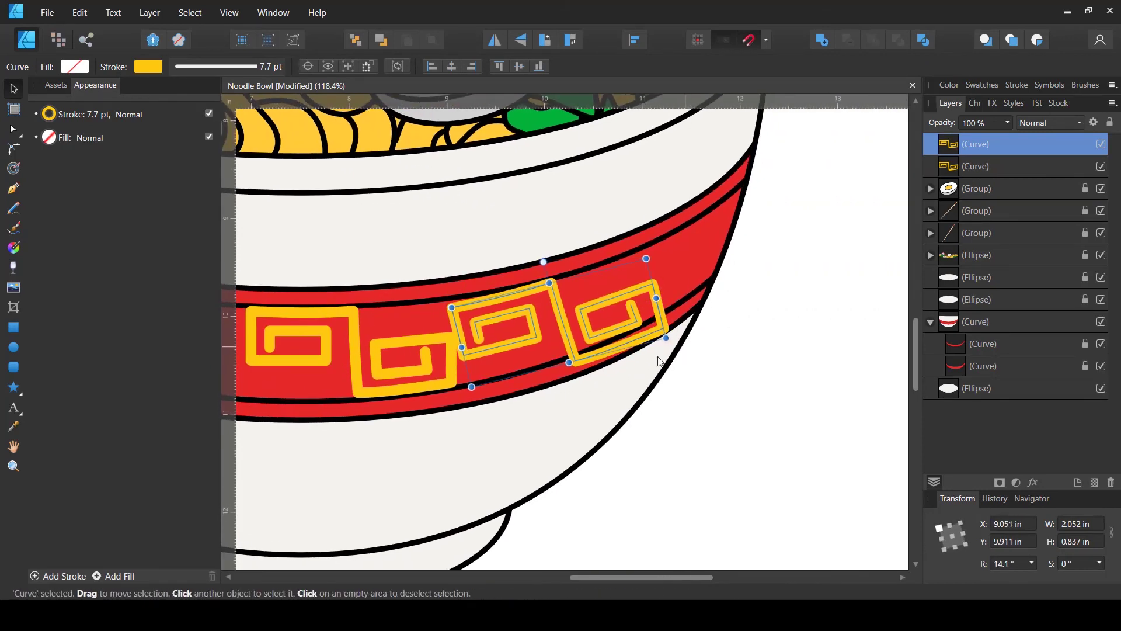
drag(561, 326, 581, 315)
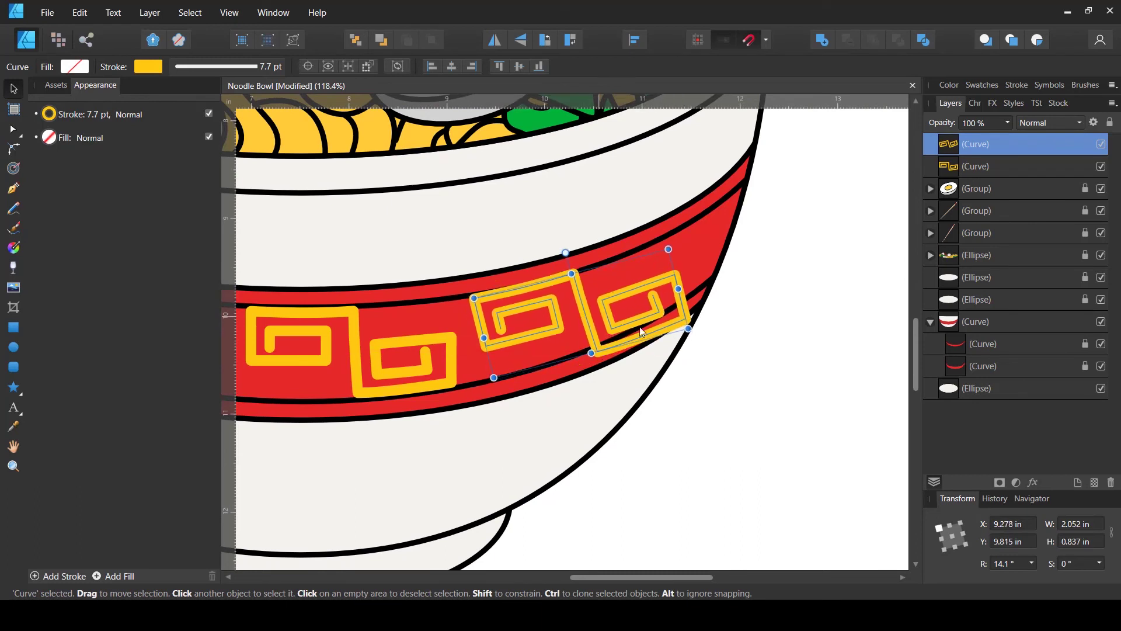
mouse_move(687, 331)
mouse_down()
mouse_move(627, 310)
mouse_move(678, 333)
mouse_up()
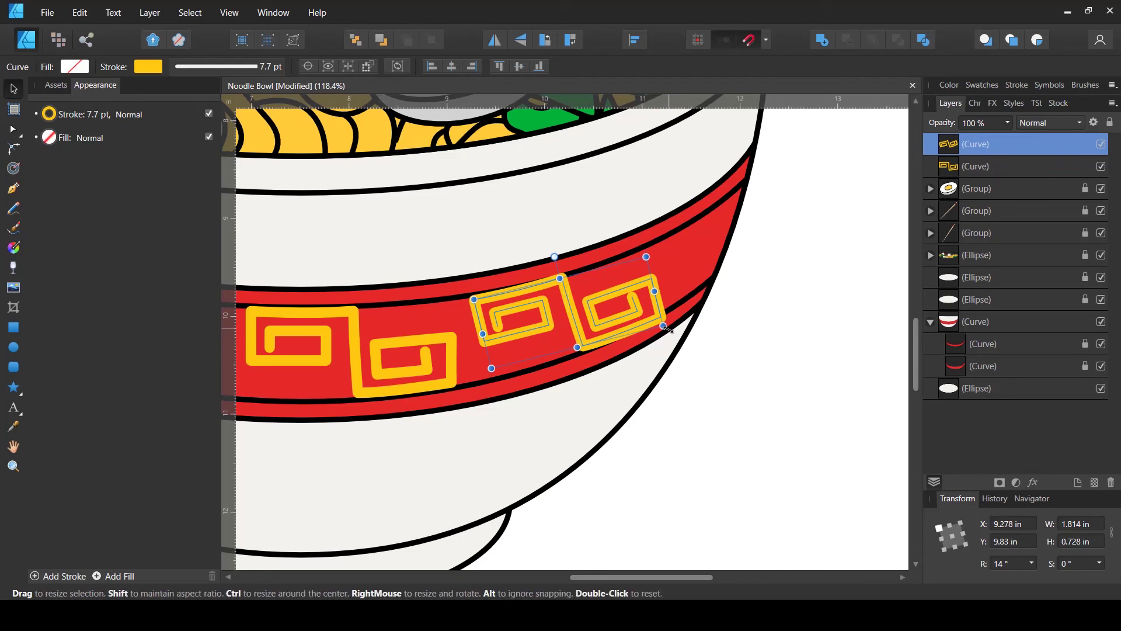
Step: Adjust the corner nodes of the copied motif's second spiral so its shape follows the rising band
key(a)
click(660, 312)
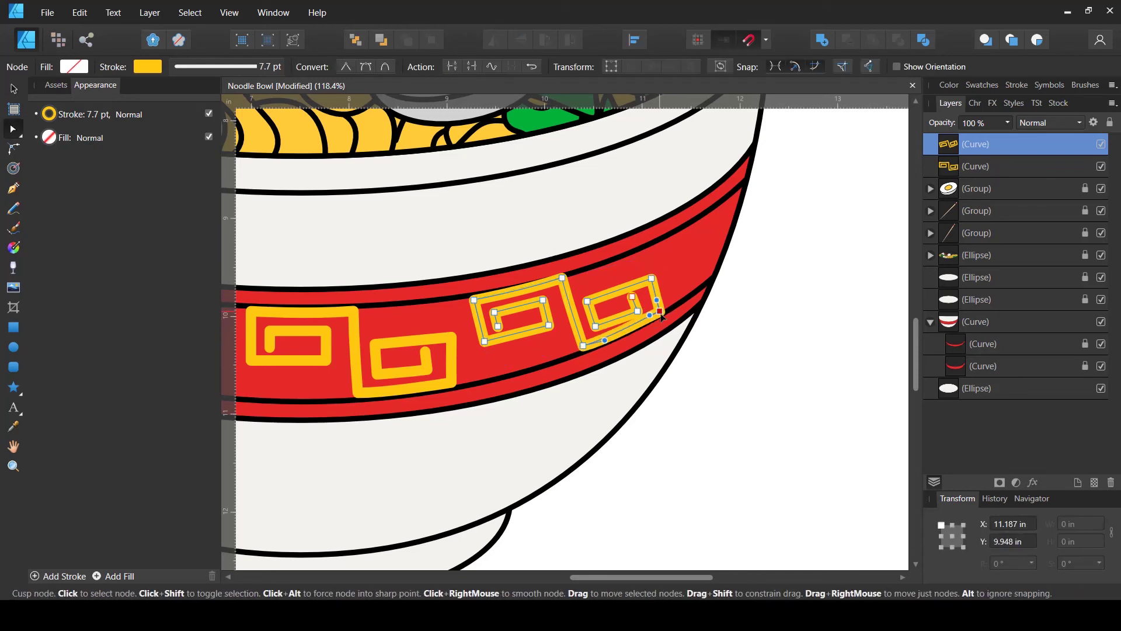
drag(651, 278, 649, 273)
drag(587, 301, 586, 295)
drag(649, 273, 644, 273)
drag(638, 312, 636, 308)
drag(595, 326, 633, 295)
key(v)
click(713, 301)
scroll(672, 335, down, 1)
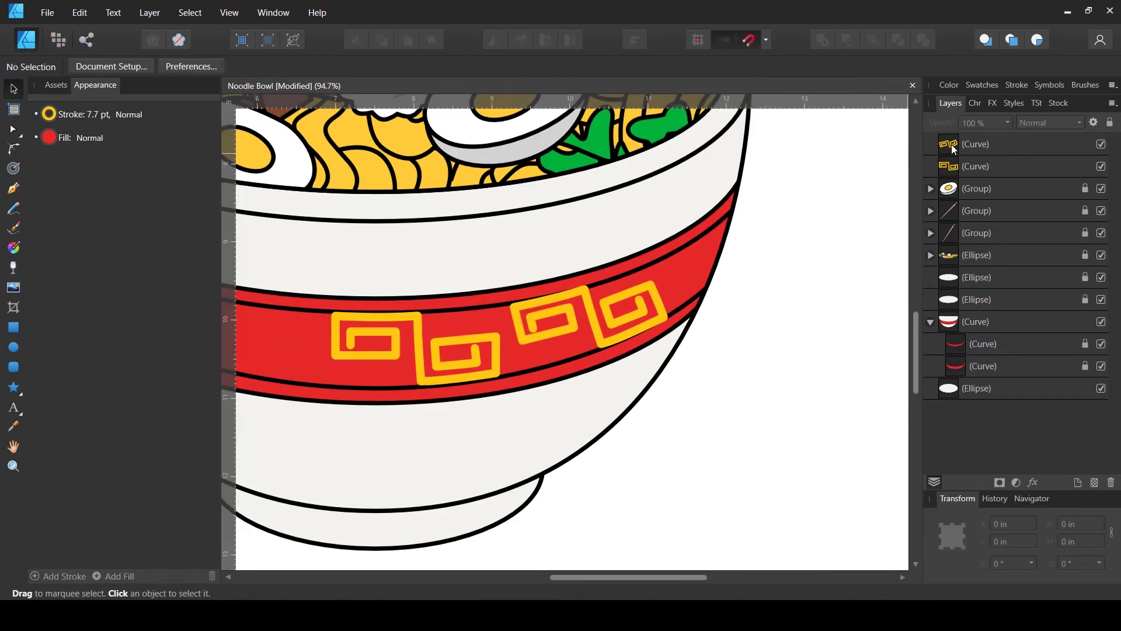
Step: Duplicate the rotated motif toward the band's right end, turning and shrinking the copy to follow the curve past the bowl's edge
click(952, 148)
key(ctrl+j)
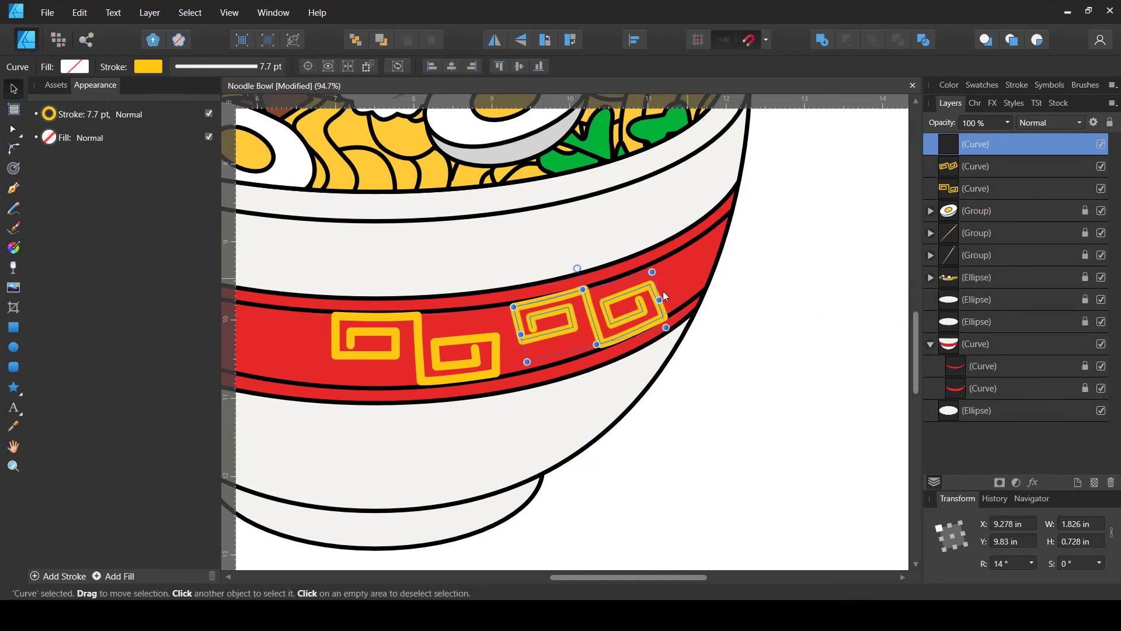
drag(631, 314, 765, 245)
scroll(763, 242, down, 2)
key(a)
click(743, 333)
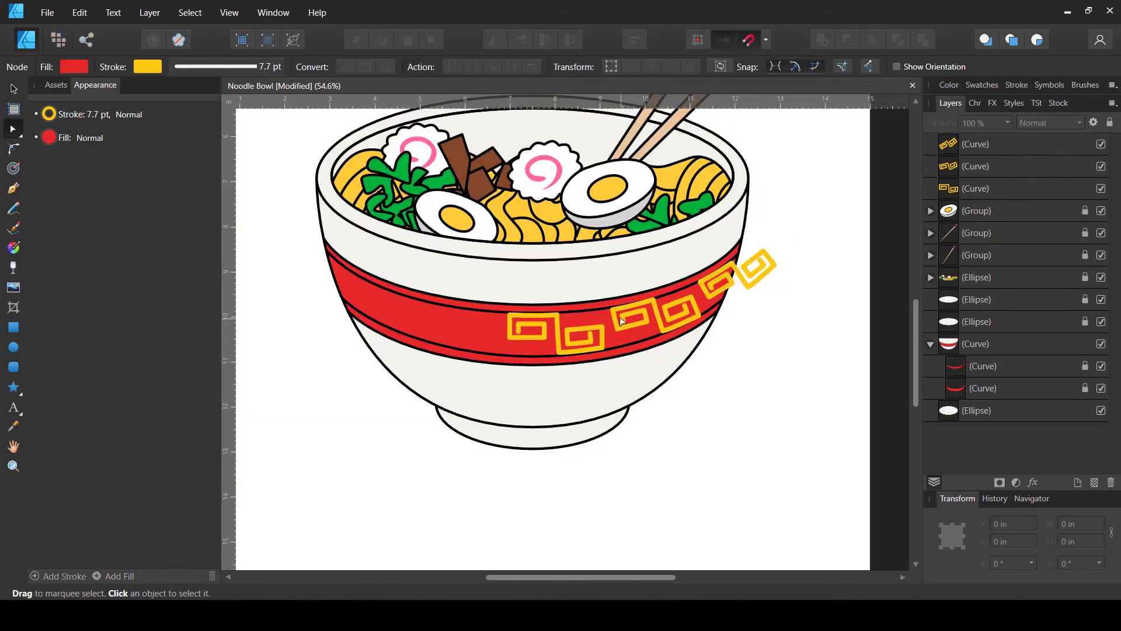
Step: Duplicate the two motifs on the right, flip the copies horizontally, and place them along the band's left half
key(v)
click(695, 327)
shift+click(782, 277)
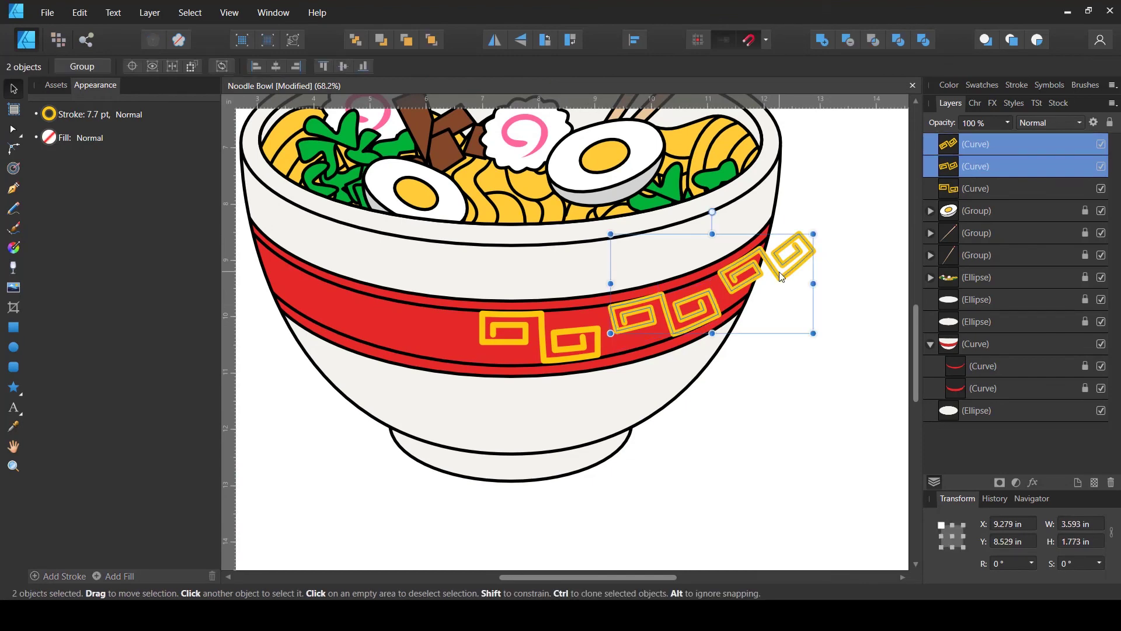
key(ctrl+j)
drag(782, 276, 378, 276)
click(498, 40)
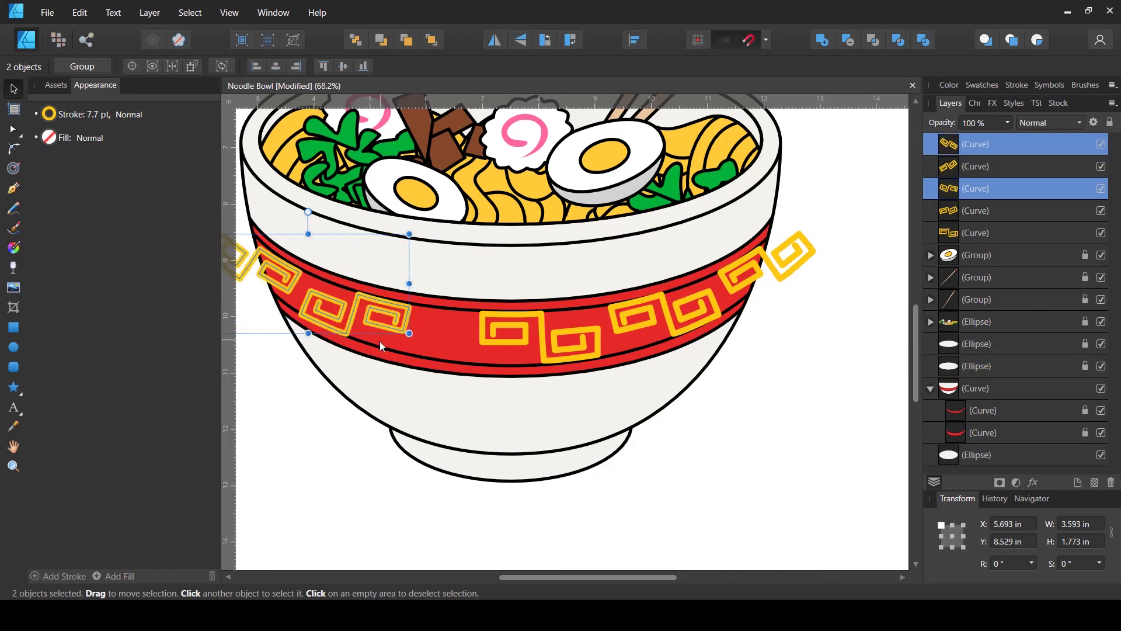
drag(383, 324, 422, 338)
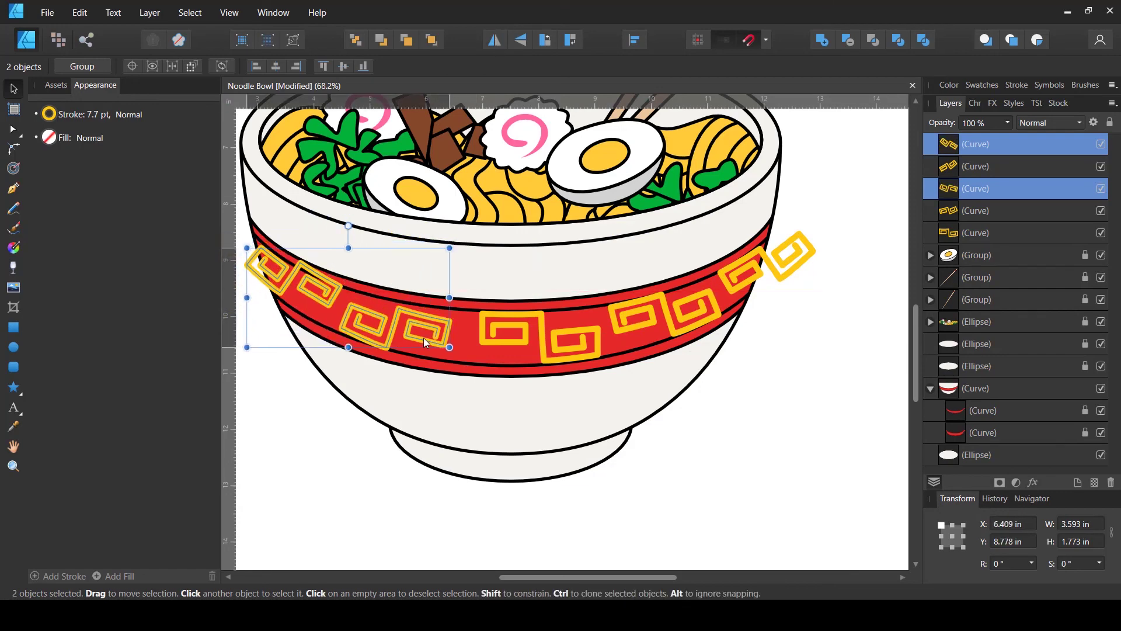
Step: Fine-tune the positions of the two mirrored motifs so they sit between the band's edges on the bowl's left side
scroll(280, 292, up, 5)
drag(719, 421, 715, 400)
drag(648, 387, 651, 390)
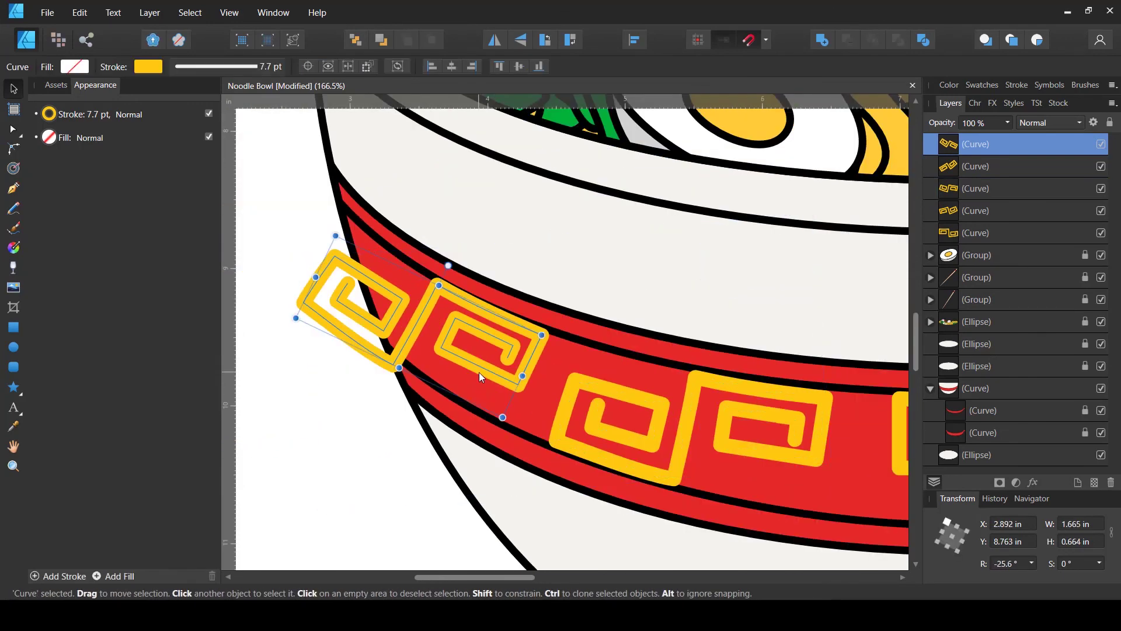
drag(481, 373, 479, 371)
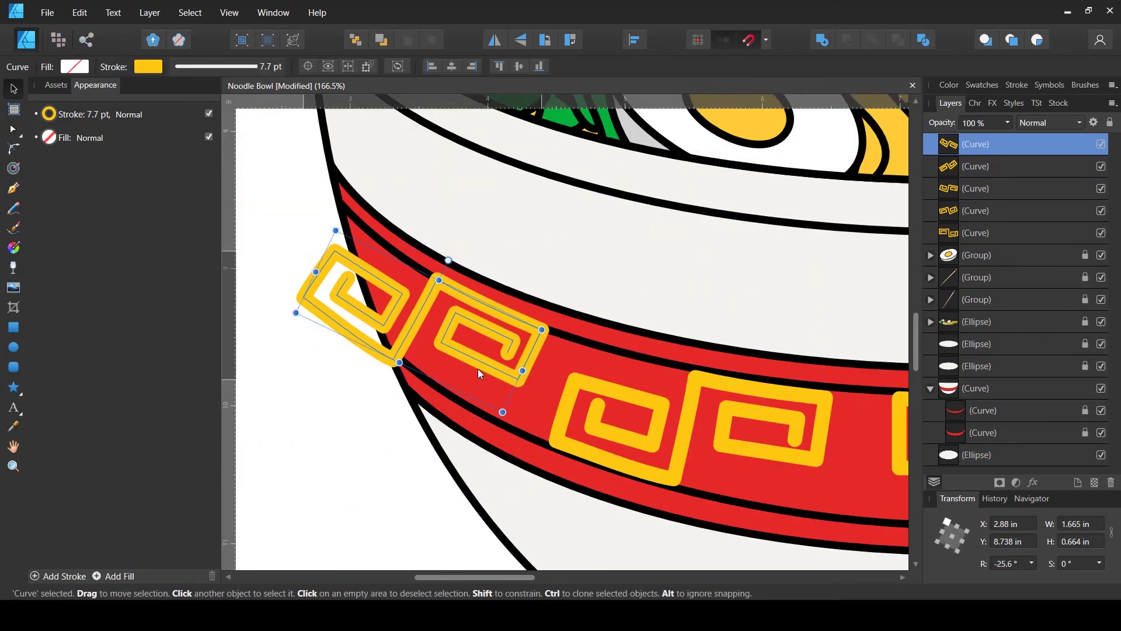
click(332, 444)
Step: Check the motifs' spacing around the bowl and group all five yellow spiral curves
scroll(331, 442, down, 6)
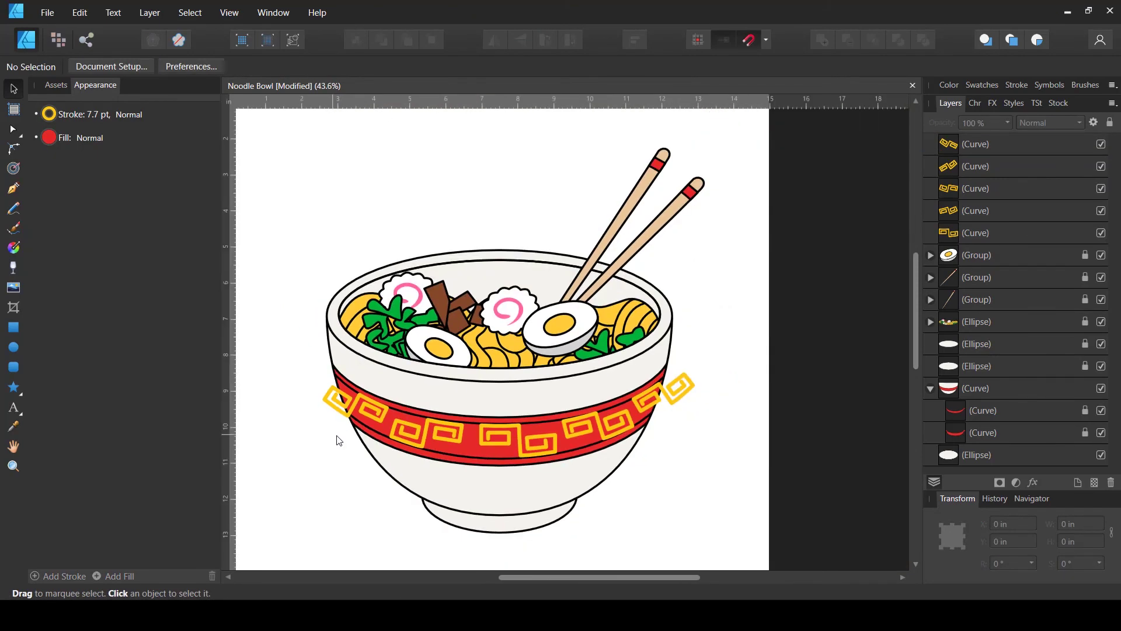
scroll(536, 458, up, 5)
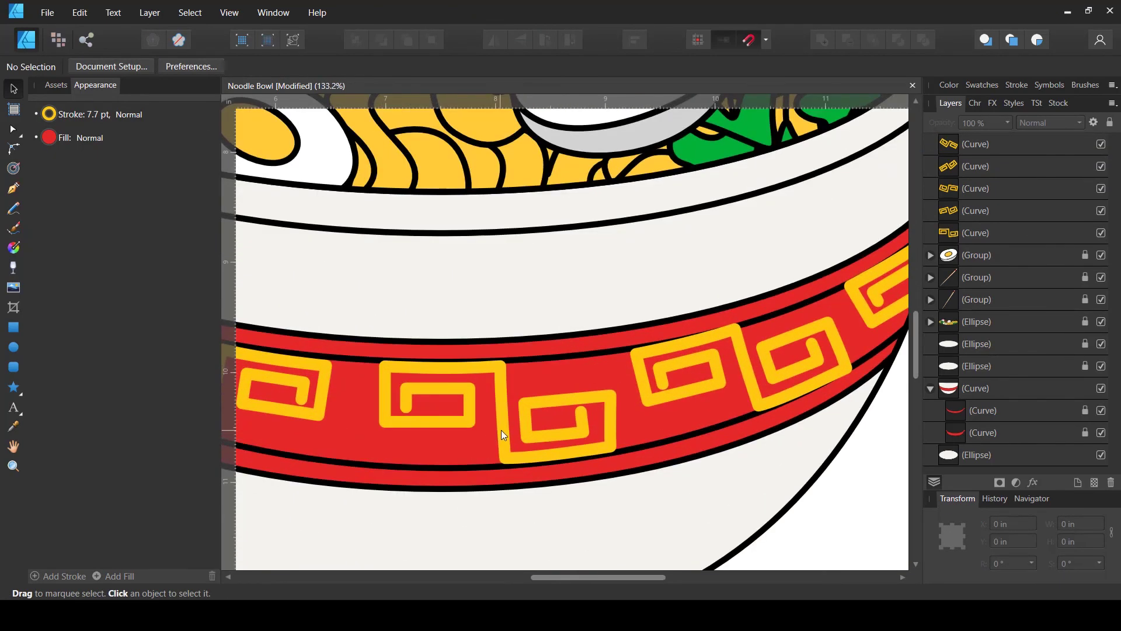
click(503, 429)
scroll(496, 429, down, 4)
click(702, 444)
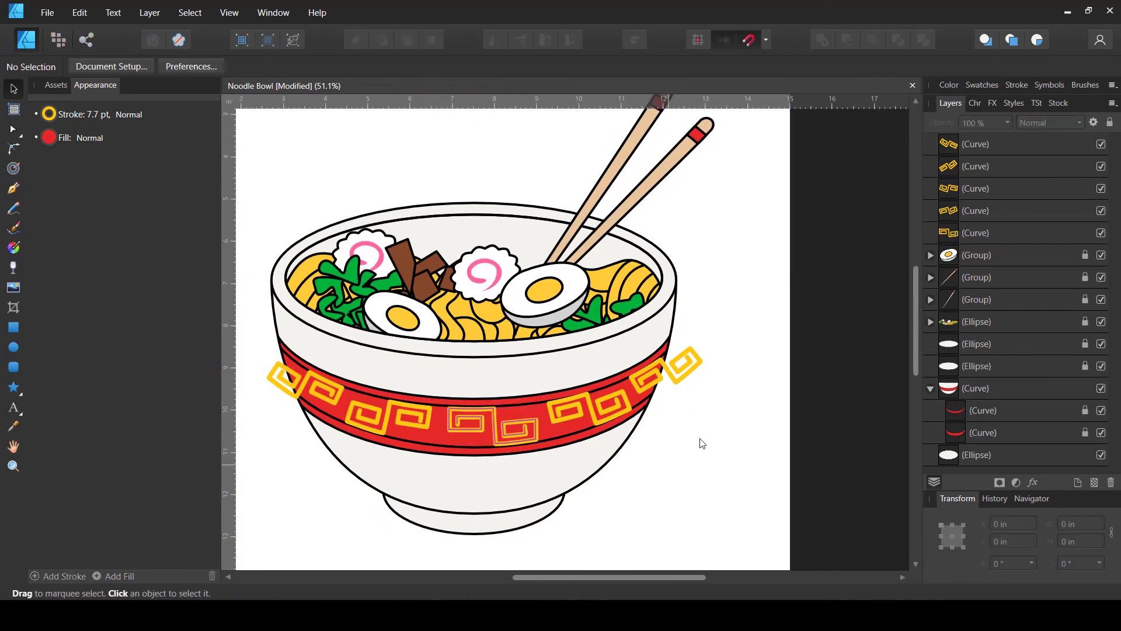
click(980, 231)
shift+click(987, 147)
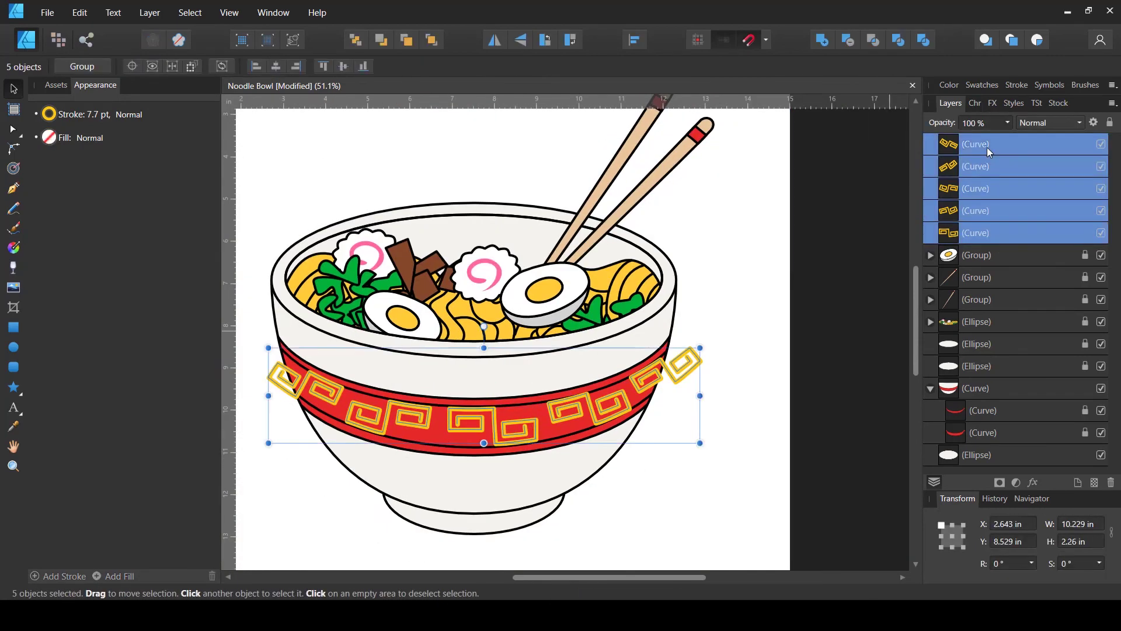
key(ctrl+g)
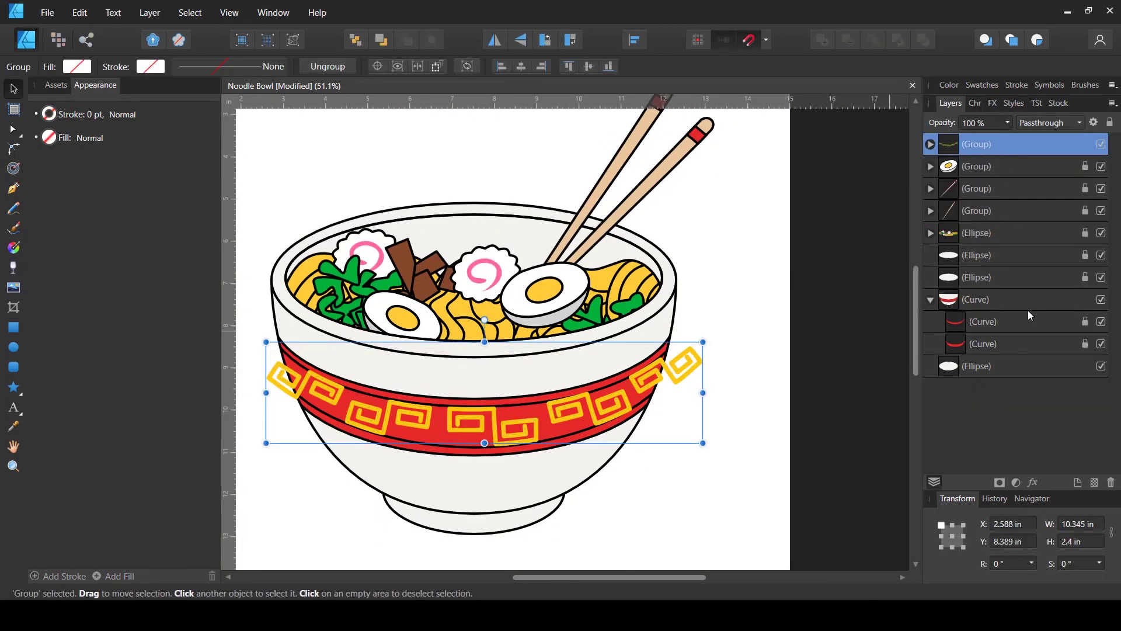
Step: Hide the inner red band curve and clip the motif group inside the bowl body, directly above the outer red band
click(1102, 323)
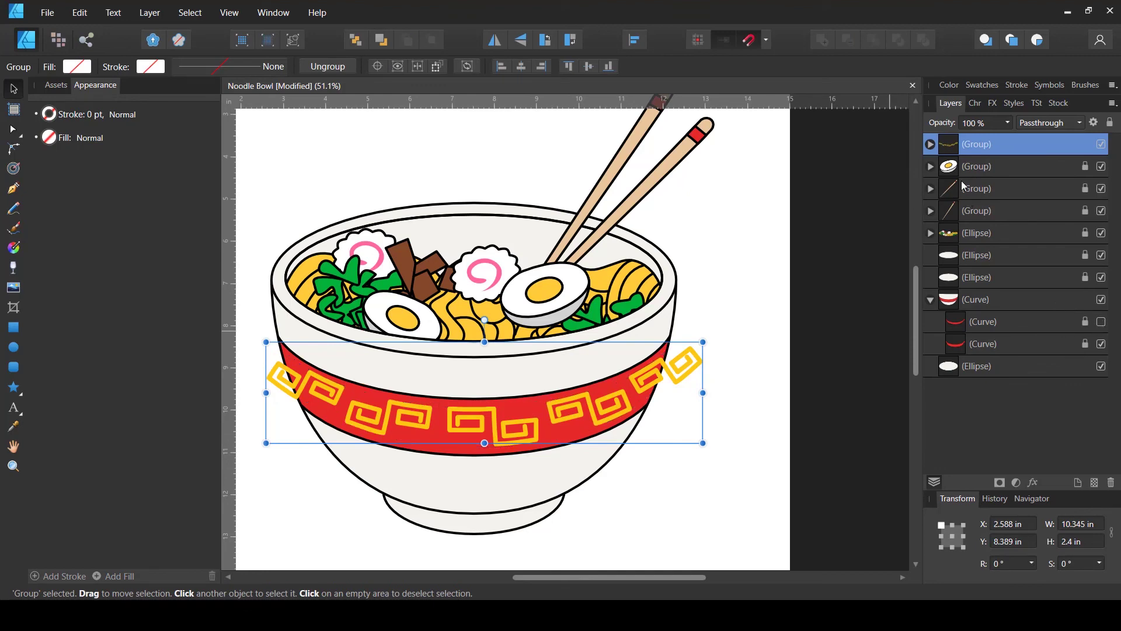
drag(950, 173, 963, 338)
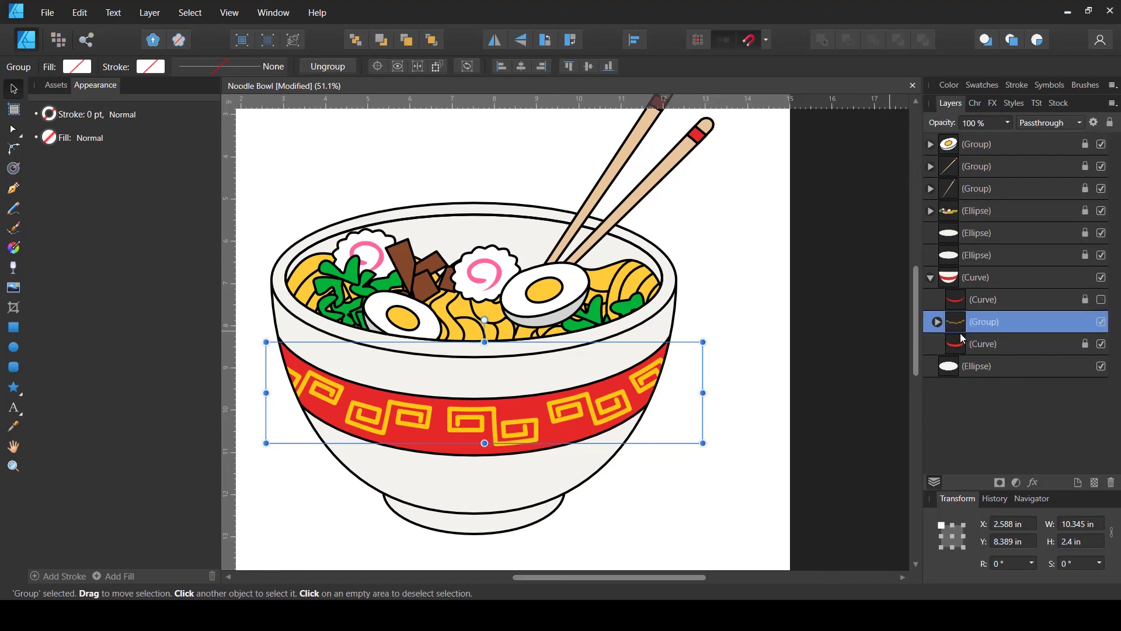
click(768, 379)
scroll(768, 379, down, 2)
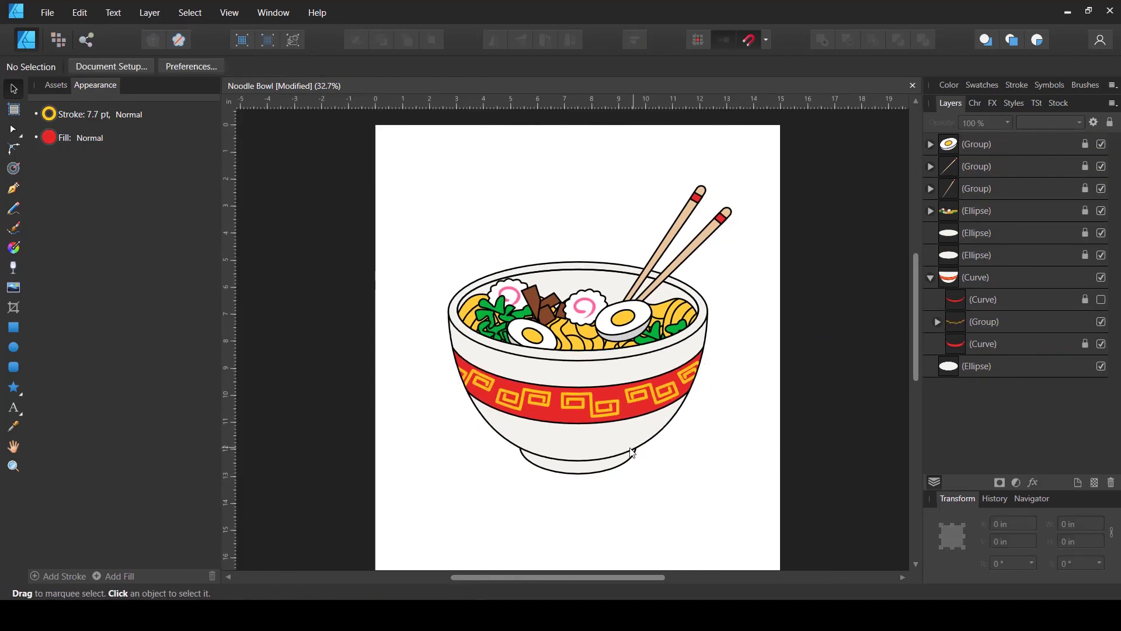
scroll(618, 445, down, 1)
scroll(504, 364, up, 2)
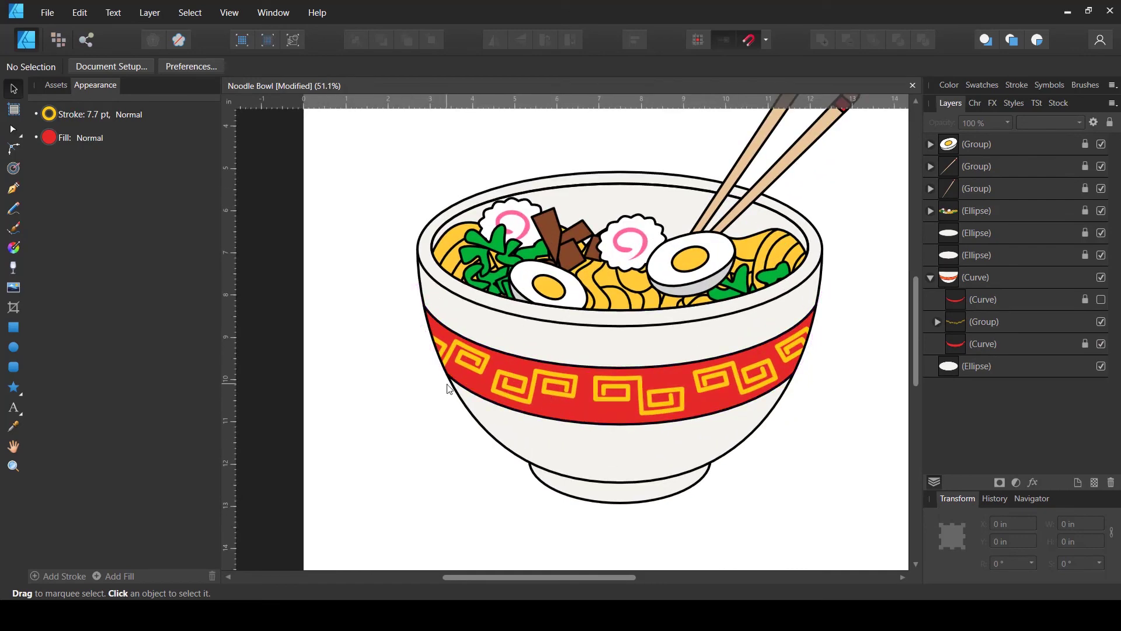
Step: Select the two spiral motifs on the band's left half inside the clipped motif group and flip them horizontally
scroll(474, 398, up, 2)
scroll(446, 367, down, 2)
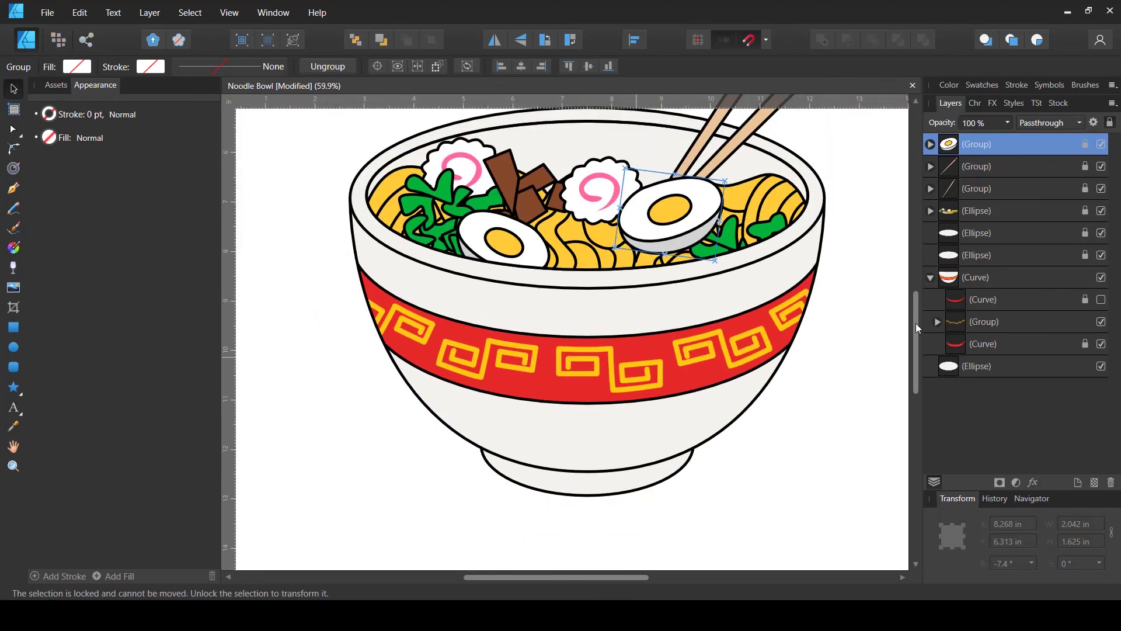
click(929, 212)
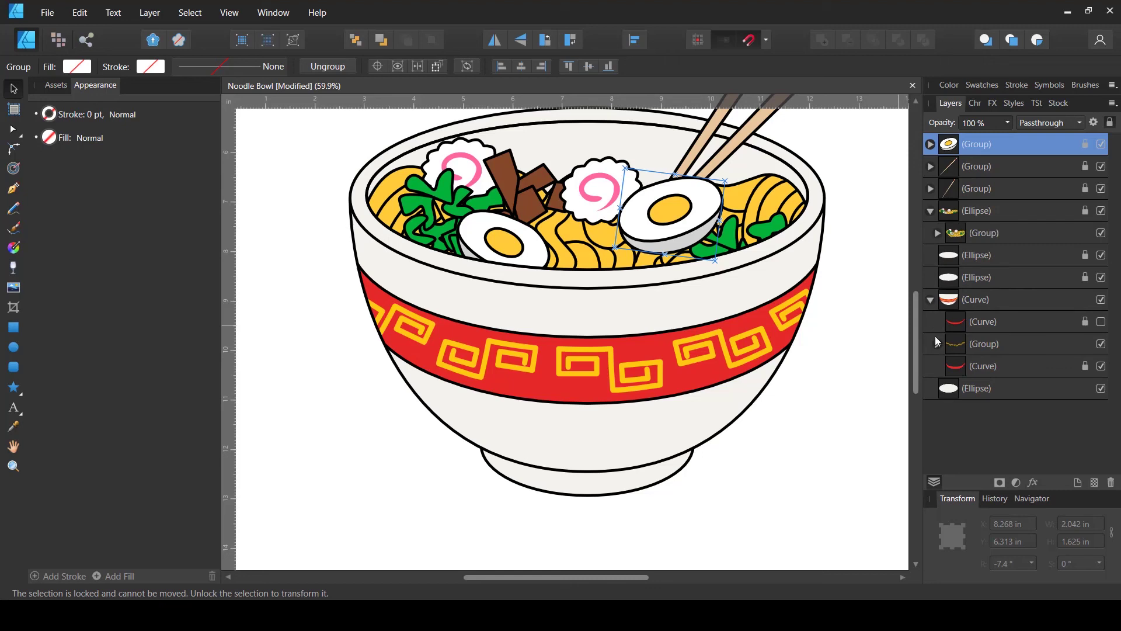
click(931, 213)
click(938, 322)
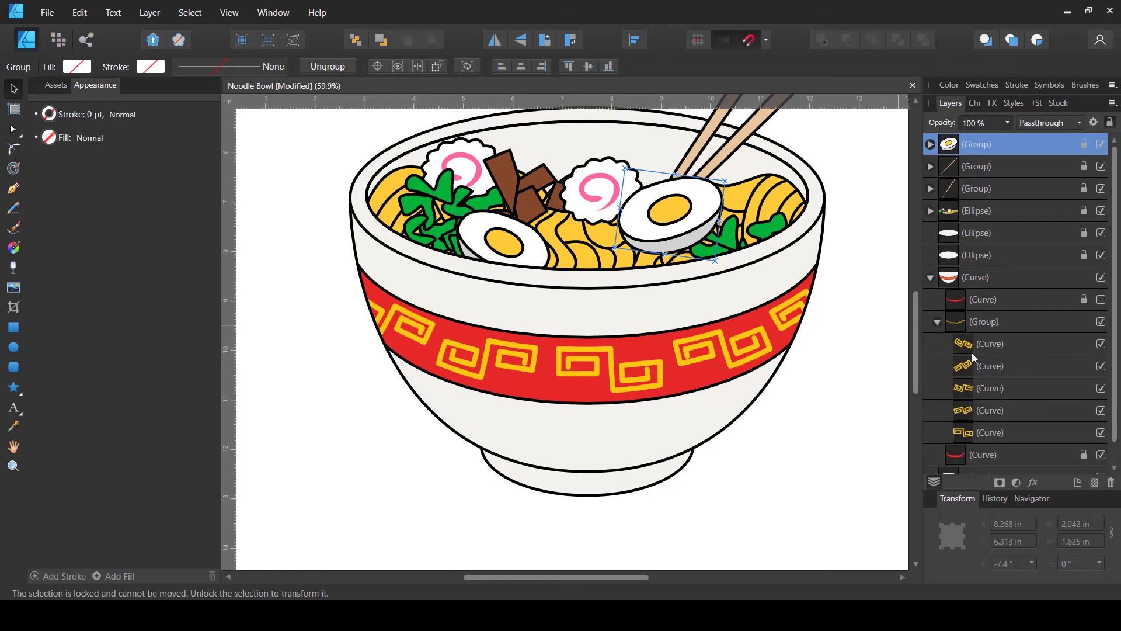
click(972, 348)
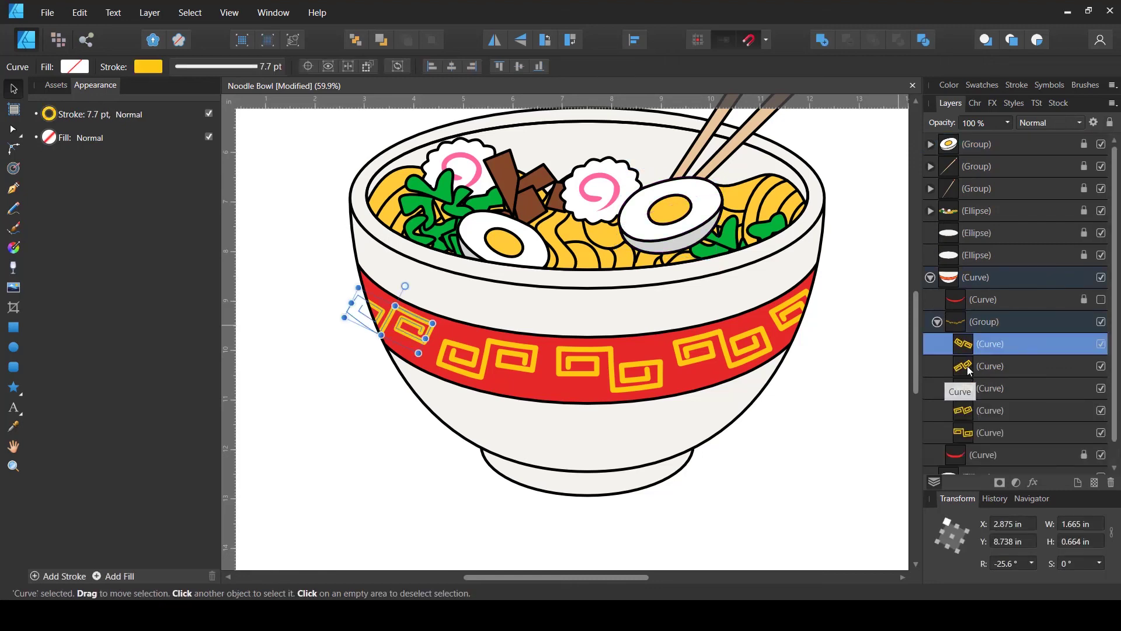
shift+click(969, 368)
ctrl+click(970, 375)
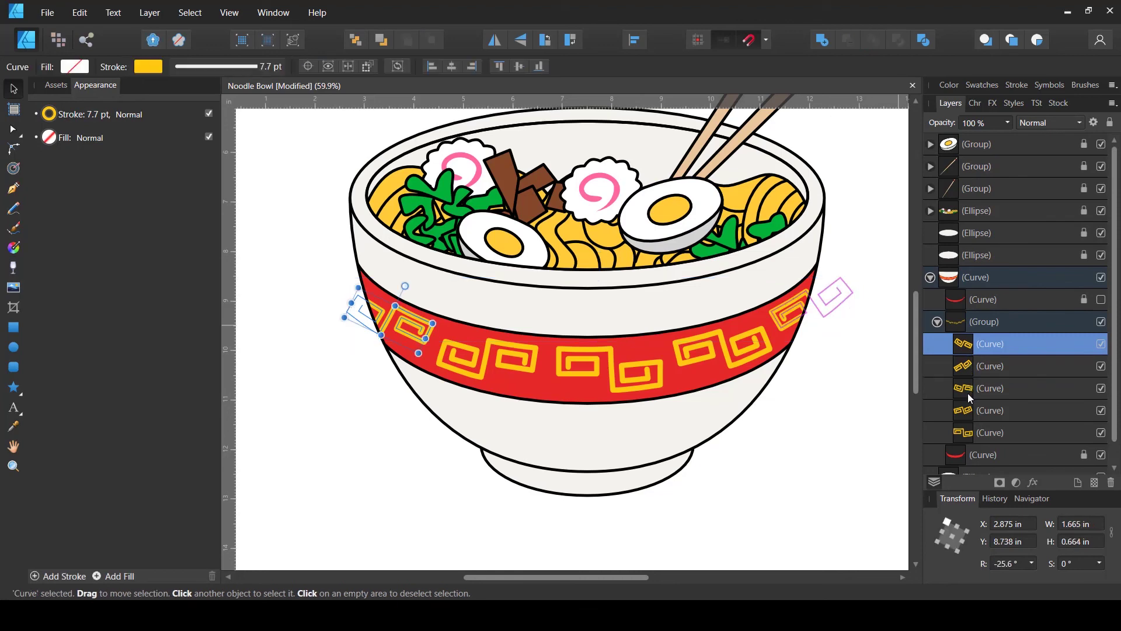
ctrl+click(968, 390)
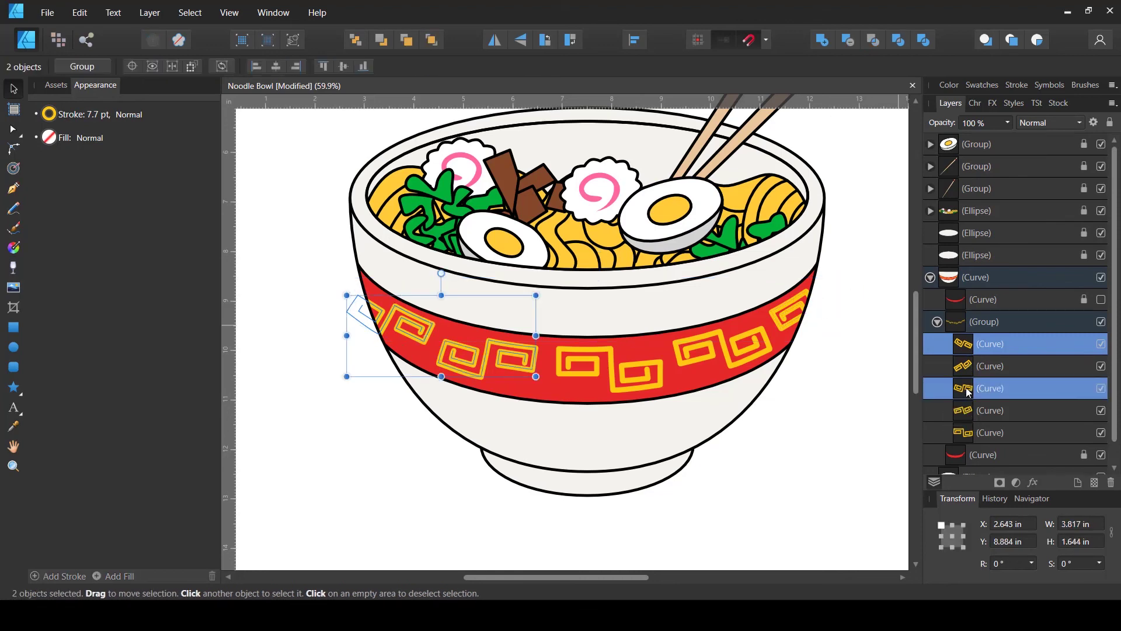
click(496, 42)
Step: Rotate the two flipped motifs together about 37° clockwise and reposition them along the band's left half
scroll(507, 342, up, 3)
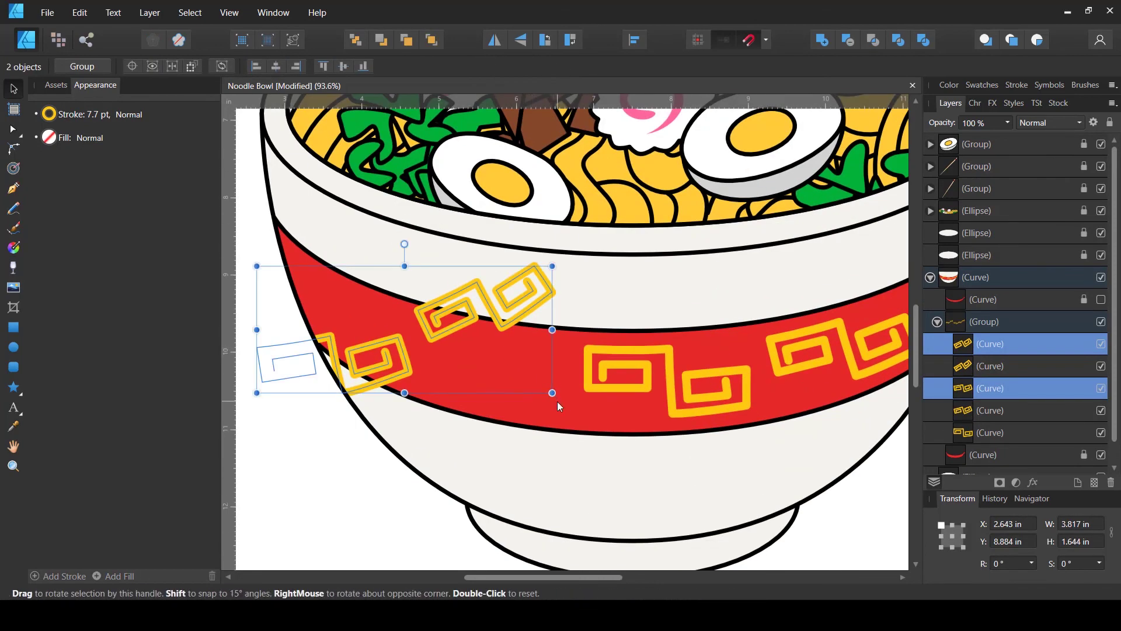
drag(540, 422, 491, 478)
drag(507, 394, 520, 391)
Step: Show the inner band curve again and remove its red fill so only its outline guides the motifs
scroll(1092, 434, down, 1)
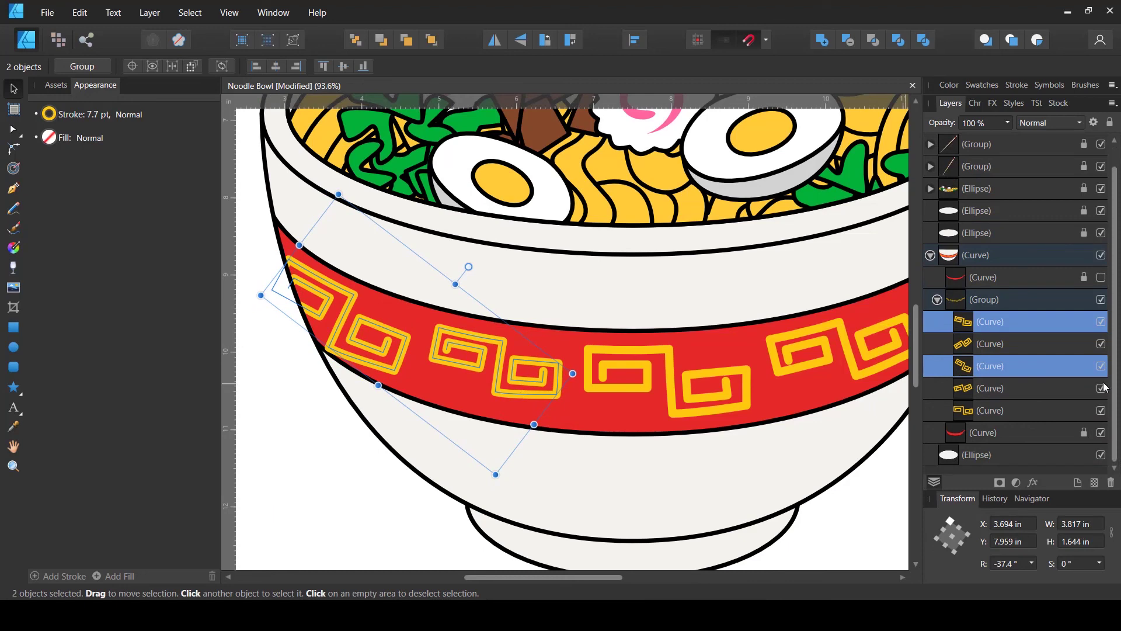
click(1102, 277)
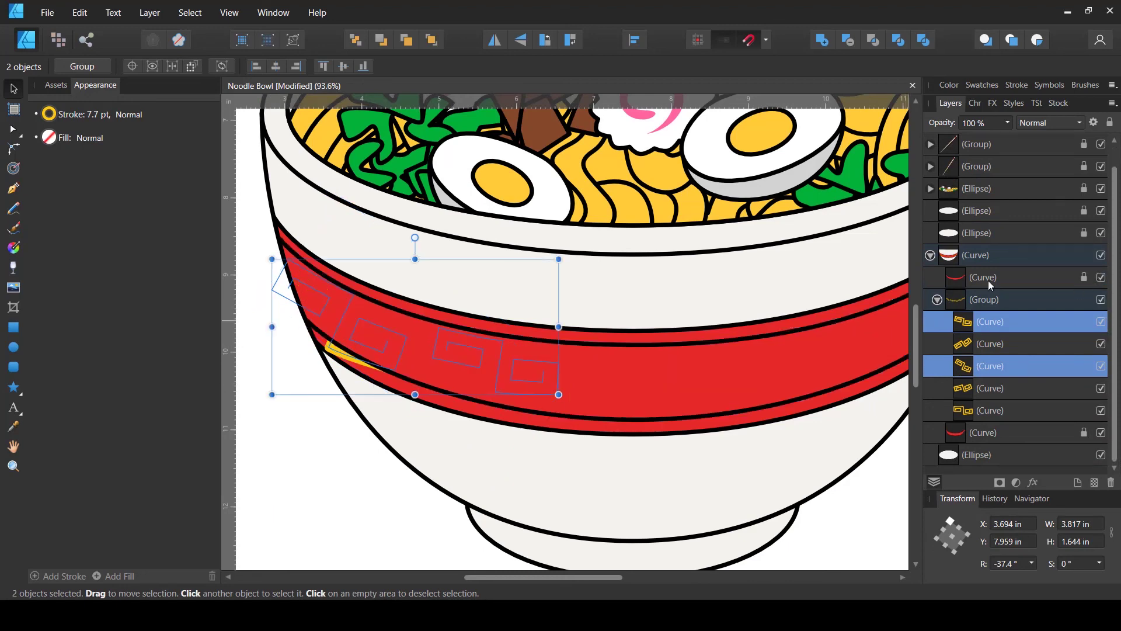
click(969, 283)
click(75, 68)
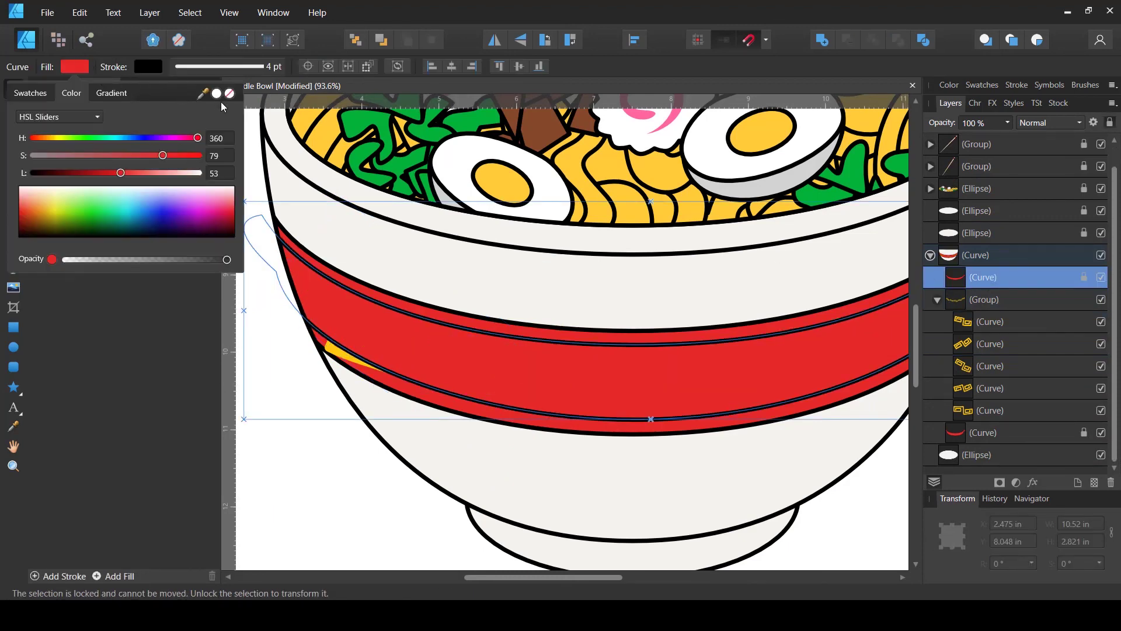
click(232, 96)
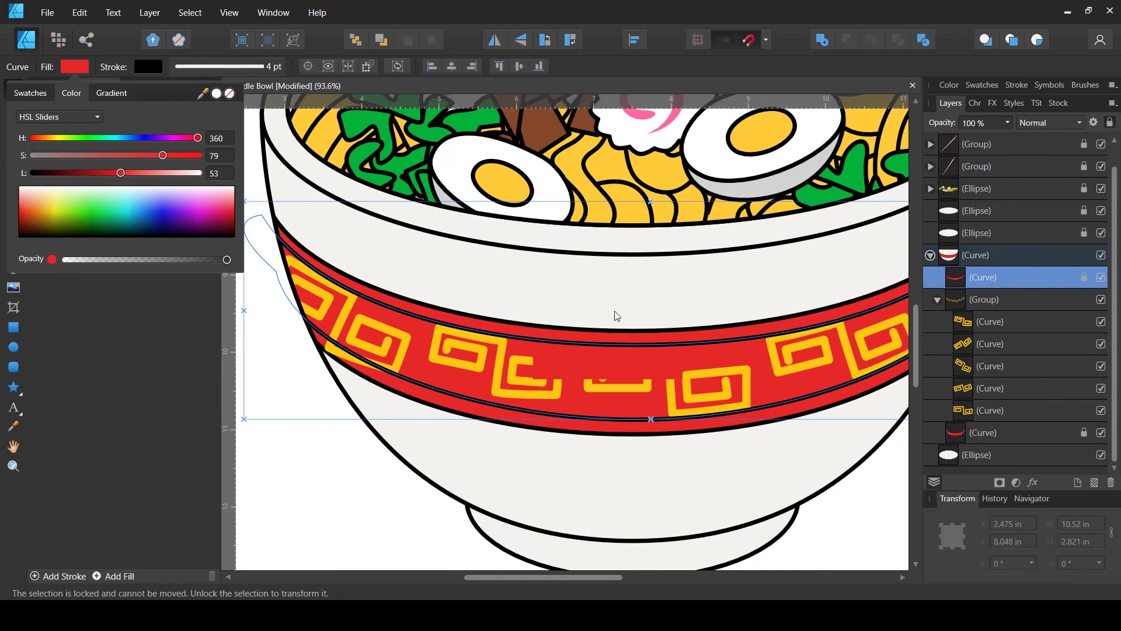
Step: Move the inner left motif out of the way, bring the outermost left motif into its place beside the centre motif, and rotate it
click(972, 324)
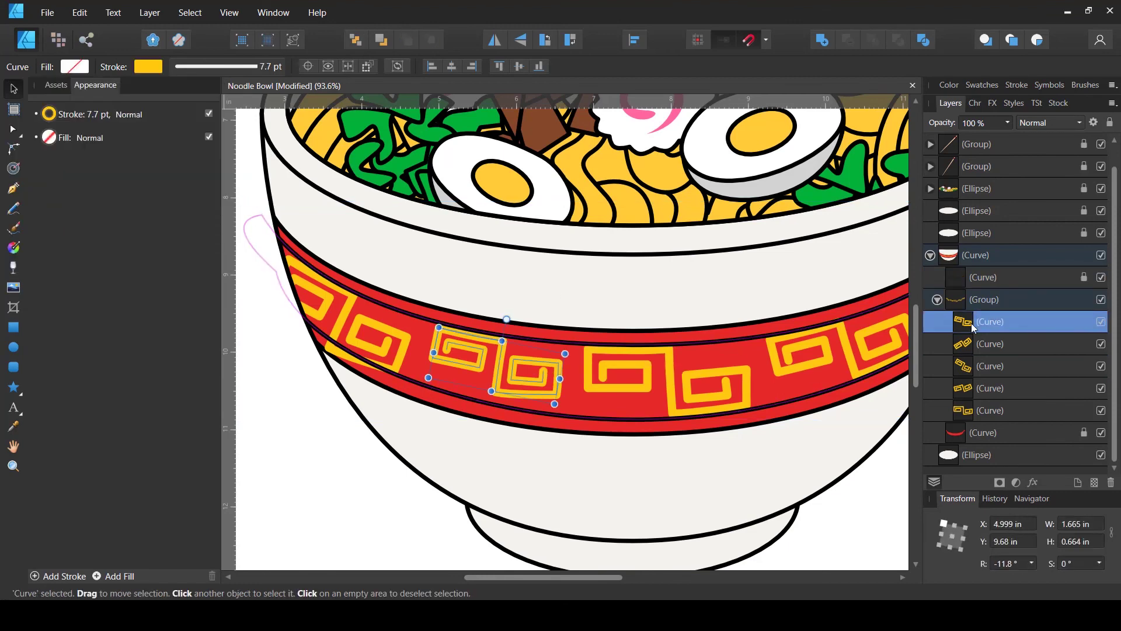
scroll(522, 434, up, 2)
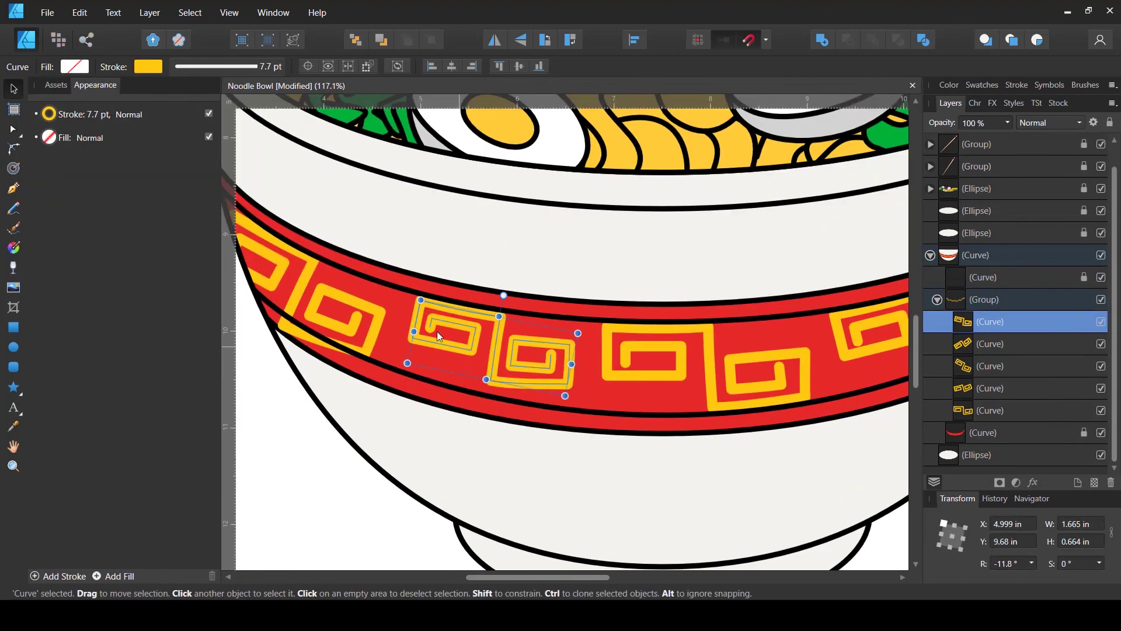
drag(439, 336, 349, 265)
click(979, 369)
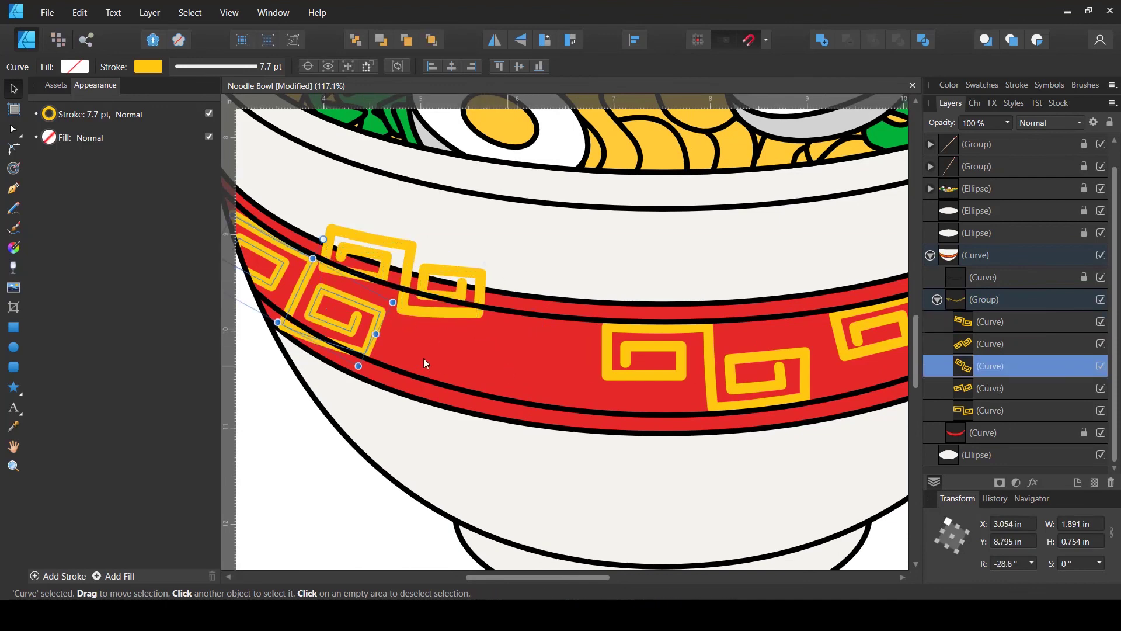
drag(366, 327, 536, 371)
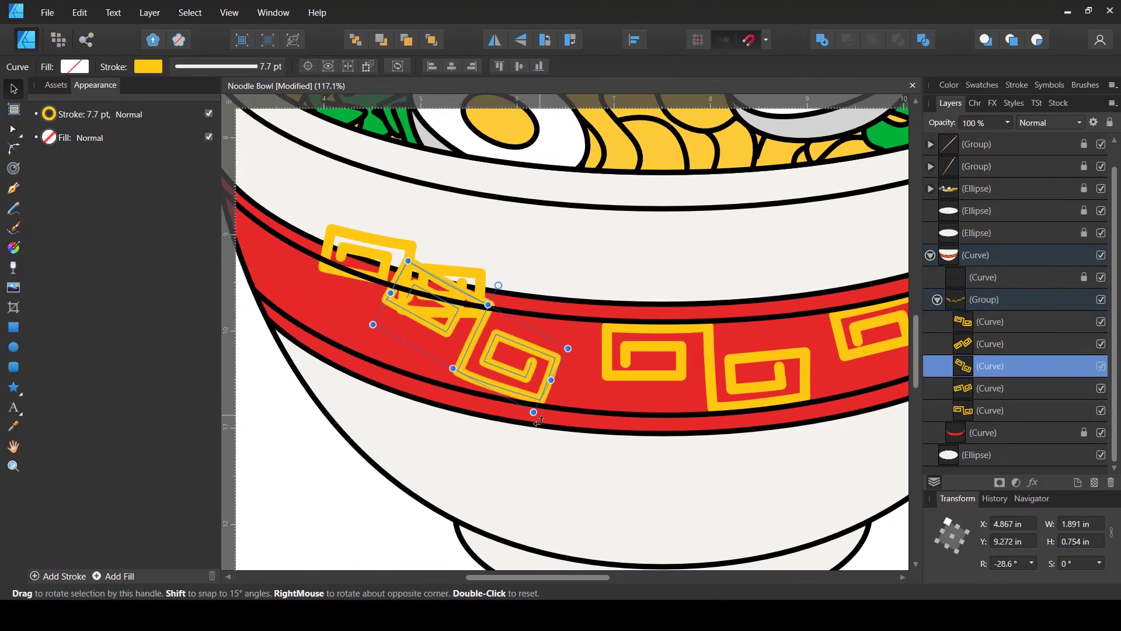
drag(539, 421, 579, 431)
Step: Adjust the corner nodes of the motif left of centre so its edges follow the inner guide lines
key(a)
scroll(525, 402, up, 3)
key(v)
scroll(527, 359, down, 2)
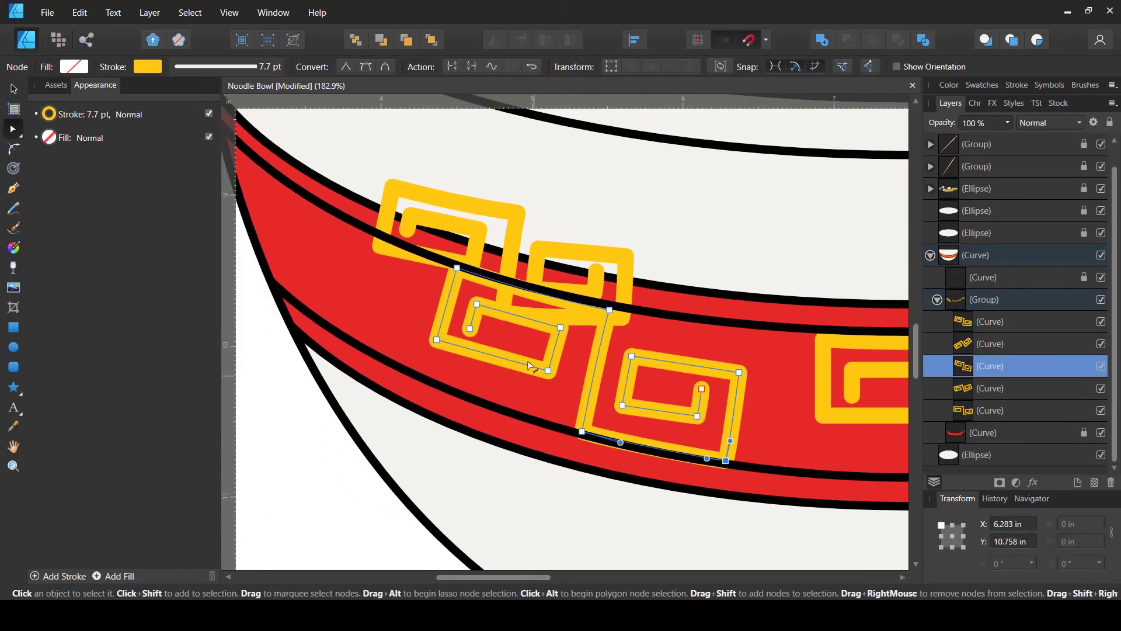
Step: Place the other left motif at the bowl's far left edge, rotated to about -34.6° and scaled to about 1.554 in wide
click(941, 321)
drag(584, 292, 427, 267)
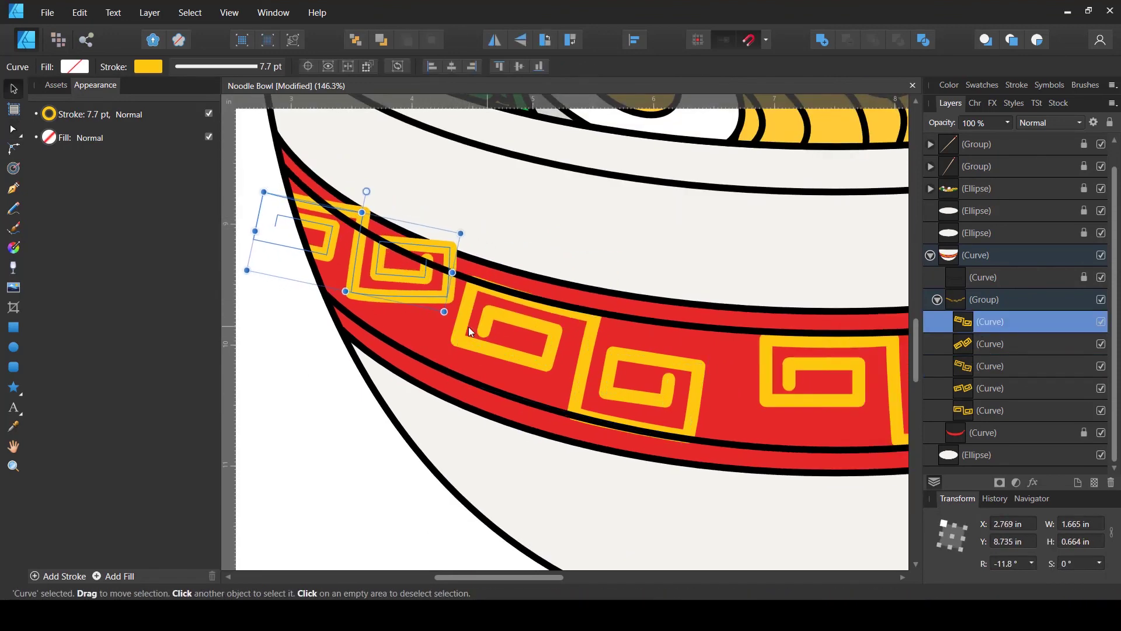
drag(450, 317, 418, 343)
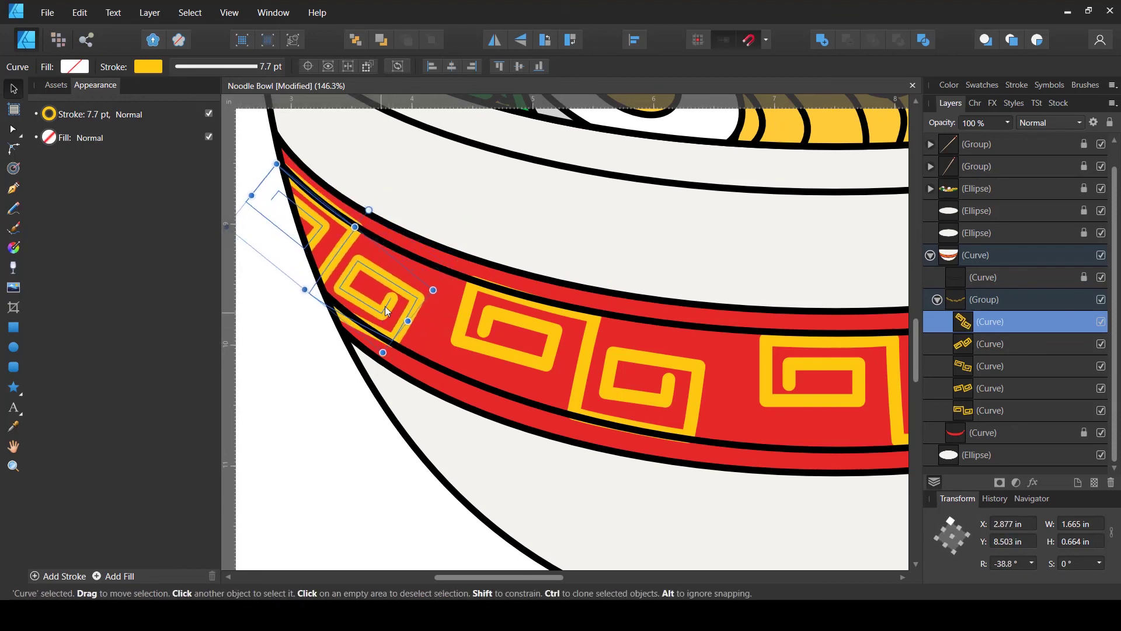
drag(384, 306, 394, 359)
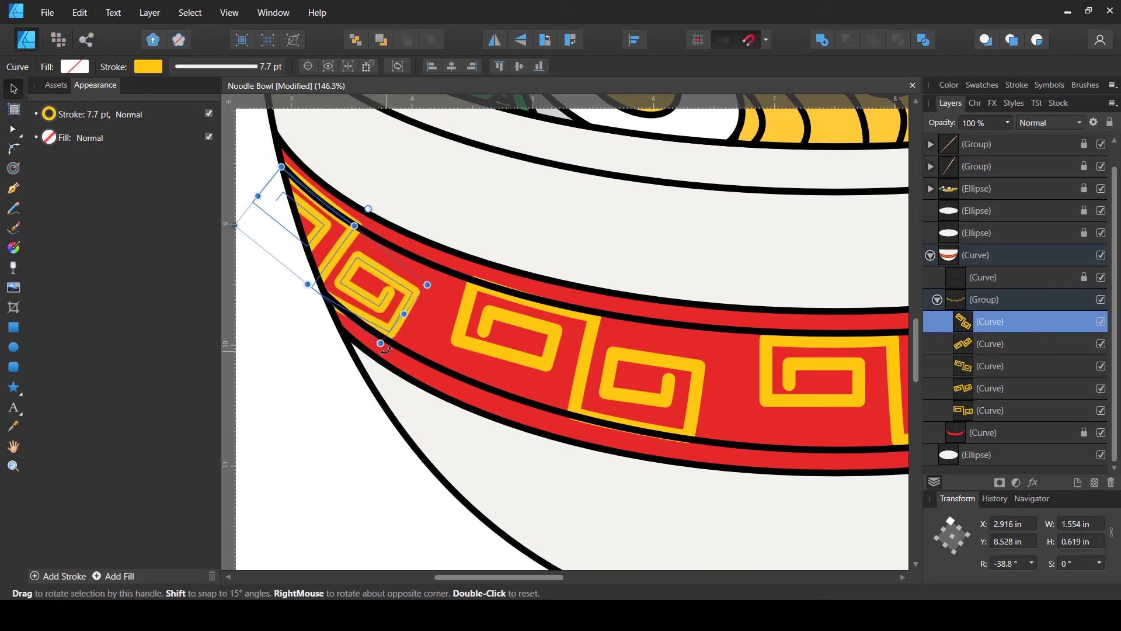
drag(382, 357, 400, 314)
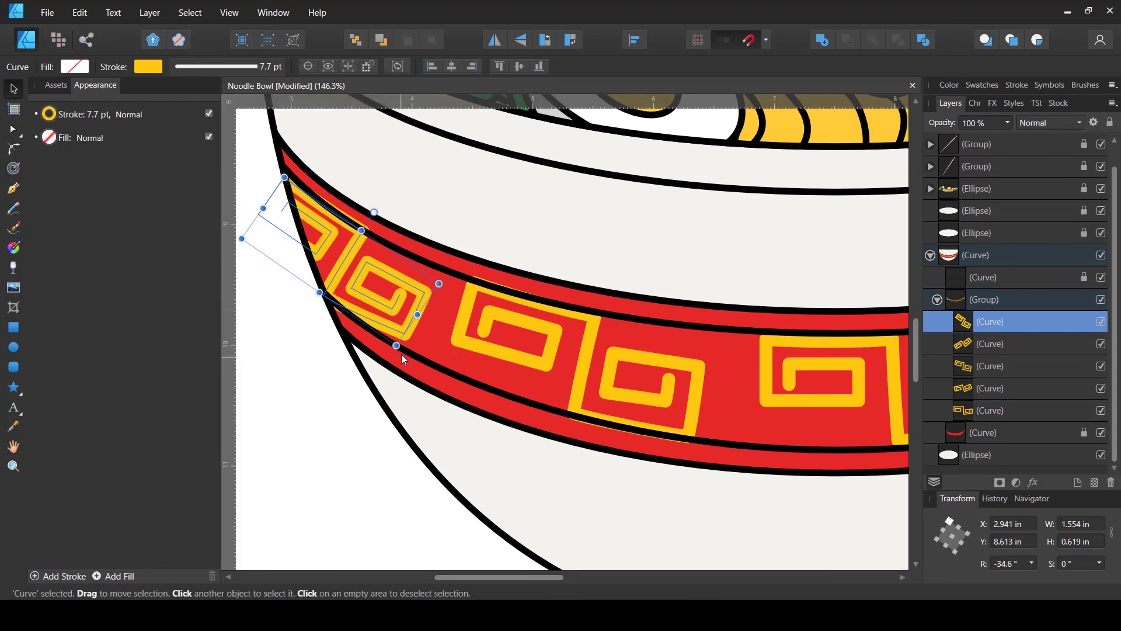
drag(404, 357, 391, 340)
Step: Adjust the corner and inner spiral nodes of the far-left motif to fit the curved guide lines
key(a)
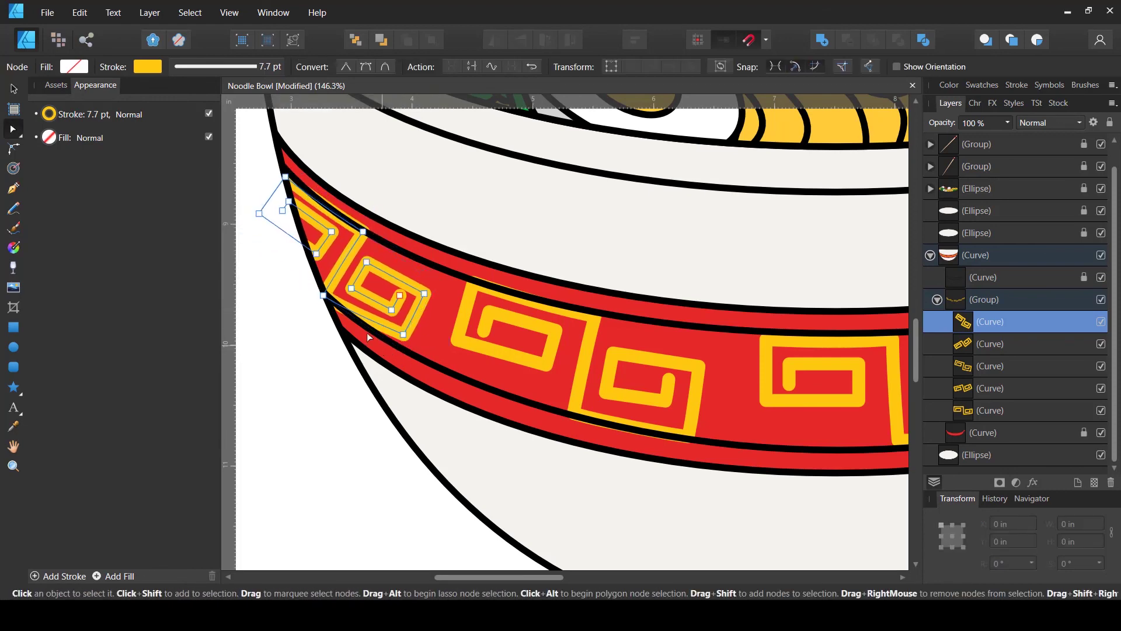
scroll(323, 293, up, 3)
click(323, 290)
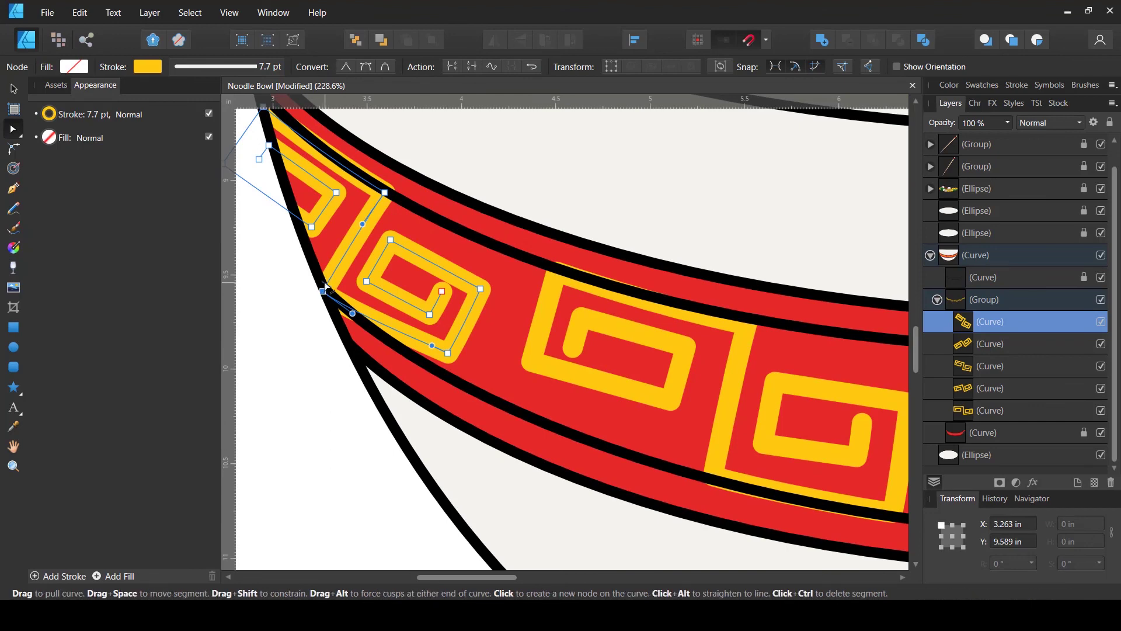
drag(448, 353, 429, 364)
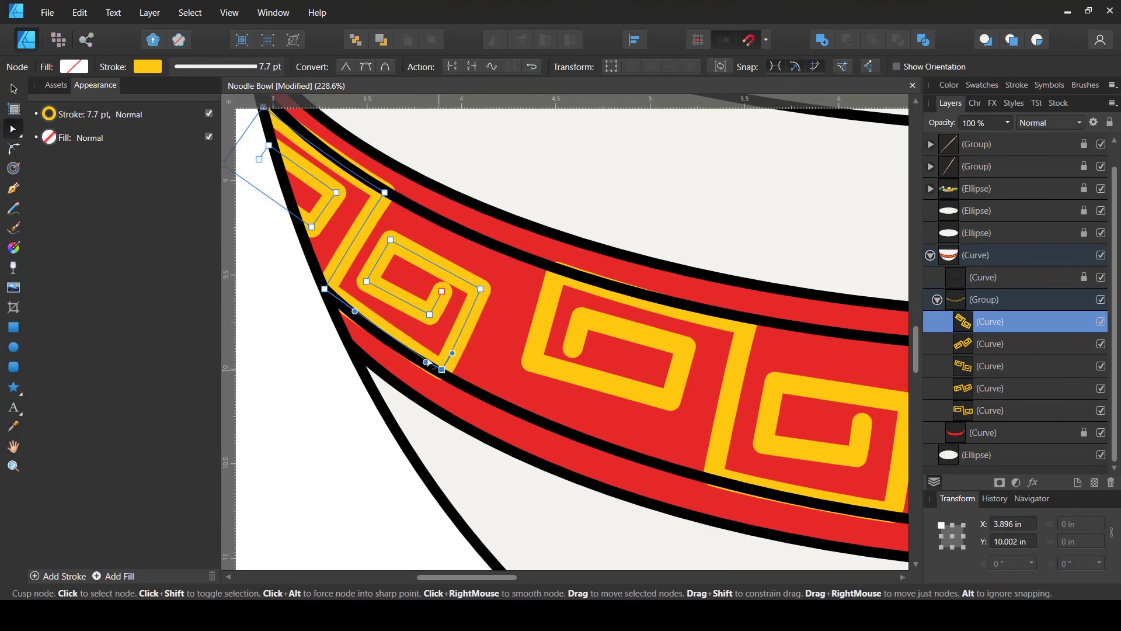
drag(442, 291, 442, 298)
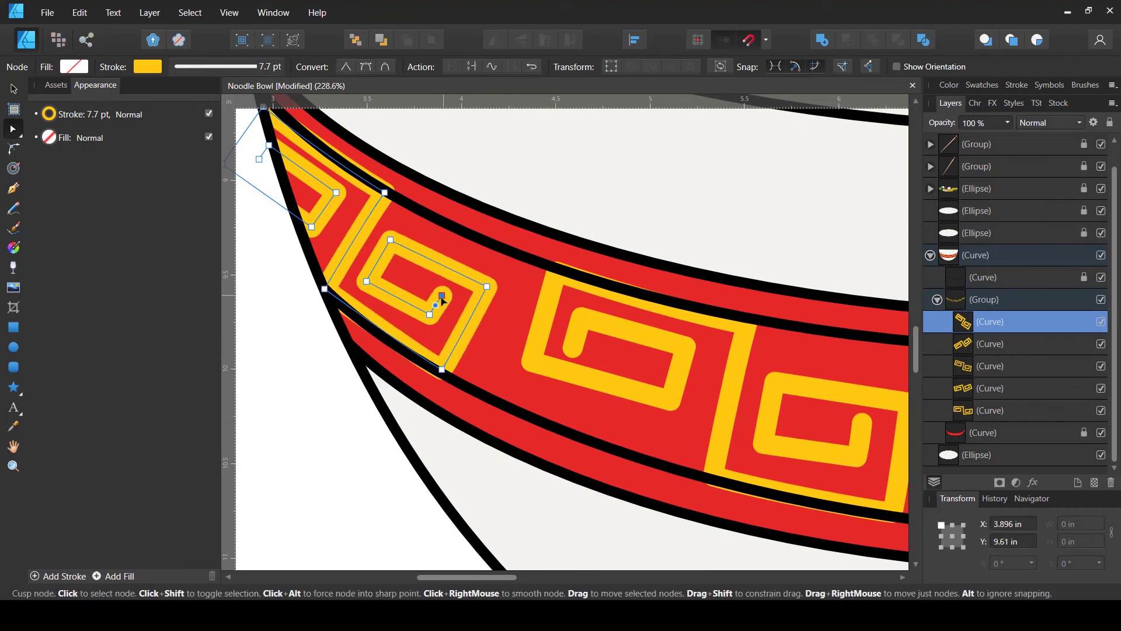
drag(367, 281, 372, 282)
drag(391, 239, 395, 240)
scroll(573, 435, up, 1)
drag(487, 287, 487, 290)
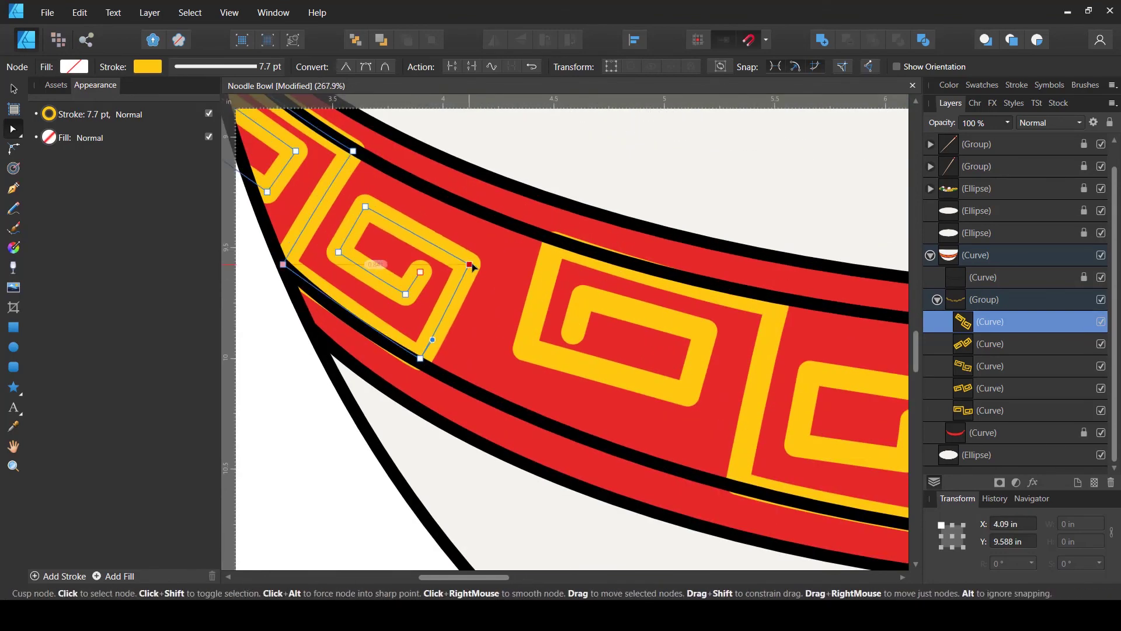
Step: Hide the inner band guide curve and clear the selection
scroll(474, 267, down, 8)
click(1101, 276)
click(709, 431)
key(v)
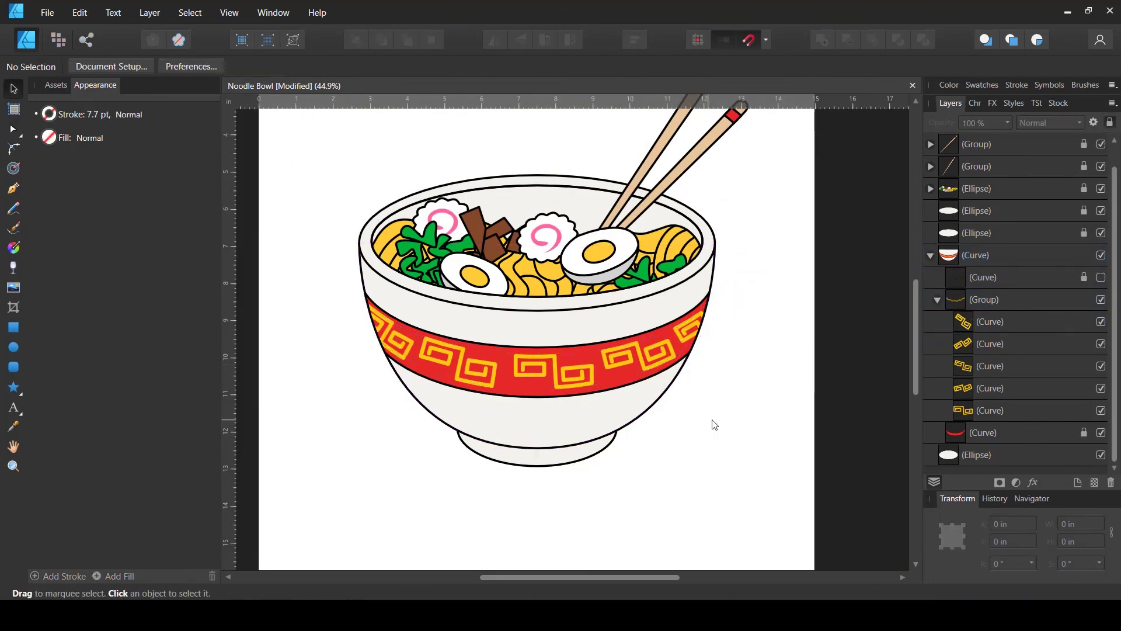
Step: Collapse the motif group in the layer list and save the document
scroll(712, 423, down, 2)
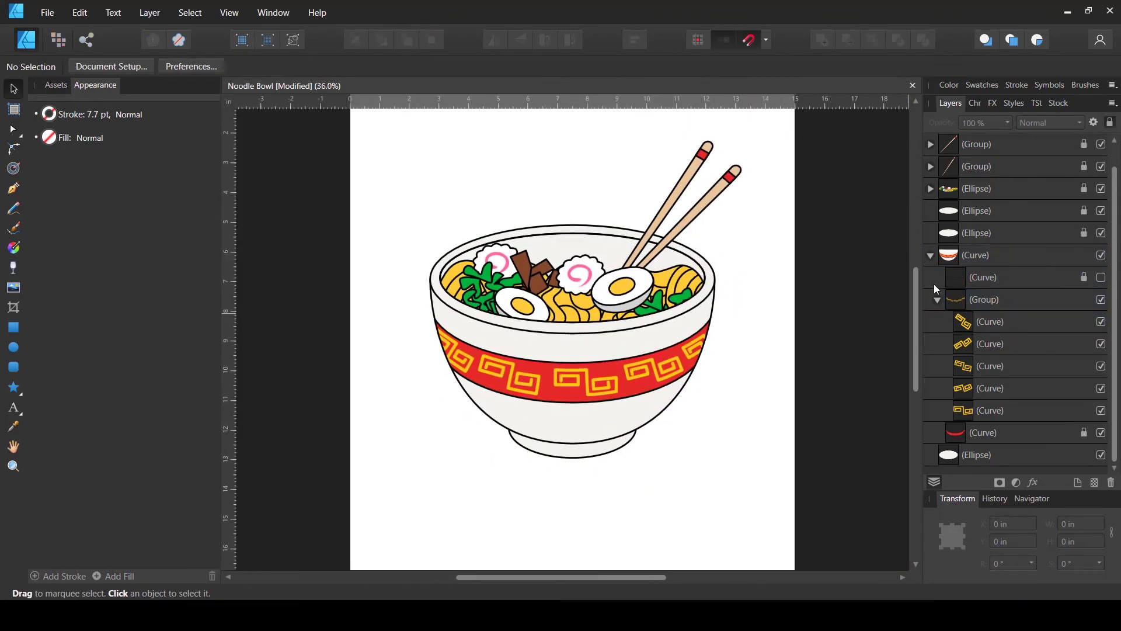
click(937, 300)
scroll(769, 368, right, 2)
key(a)
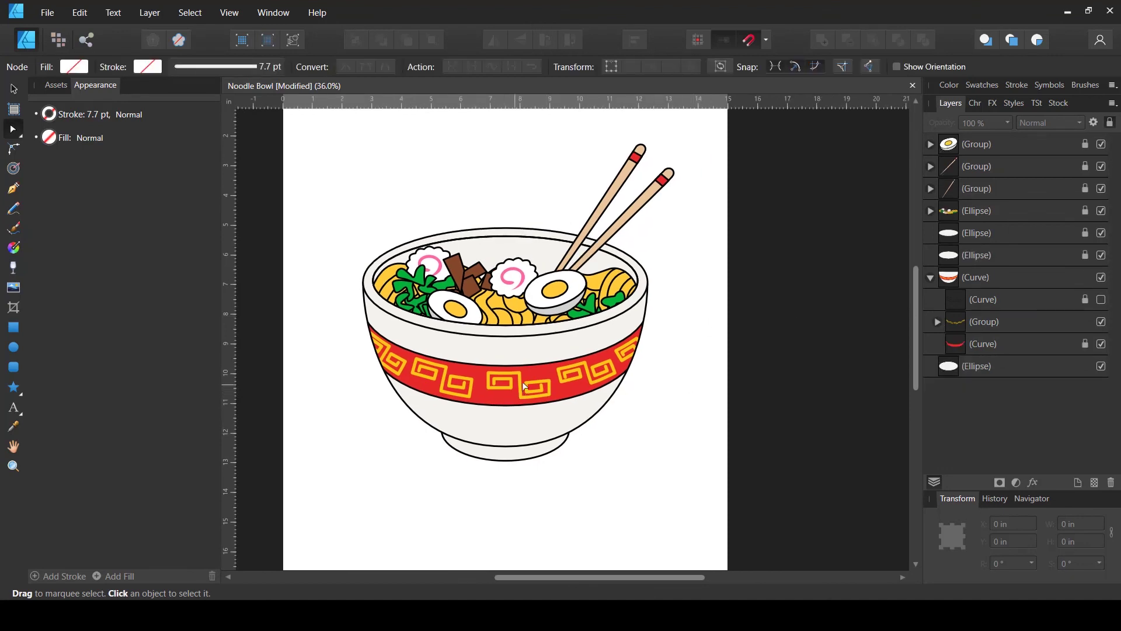
scroll(713, 391, up, 2)
key(ctrl+s)
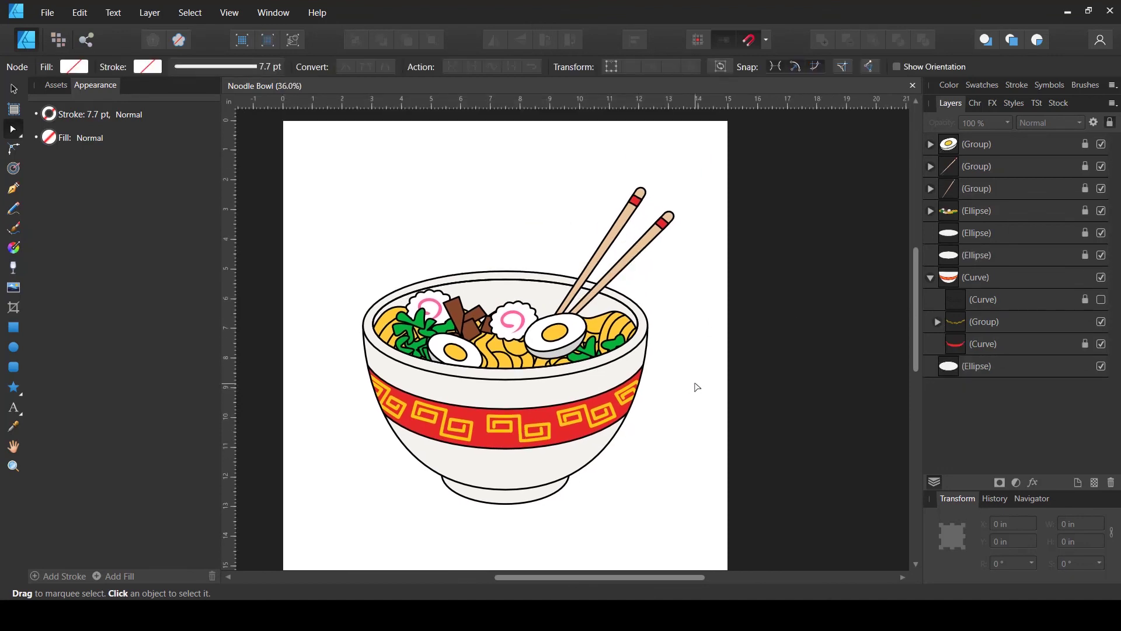
Step: Place a black page-sized rectangle behind the artwork to review the bowl on a dark background, and hide it
scroll(697, 387, down, 1)
scroll(697, 388, down, 3)
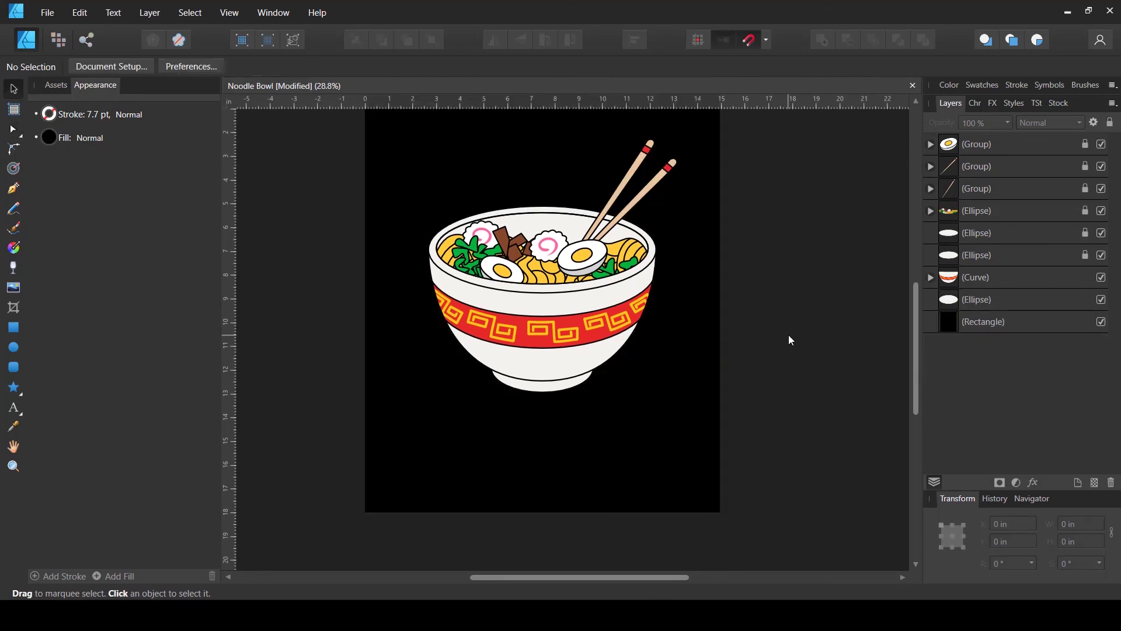
scroll(783, 341, down, 1)
scroll(709, 280, up, 2)
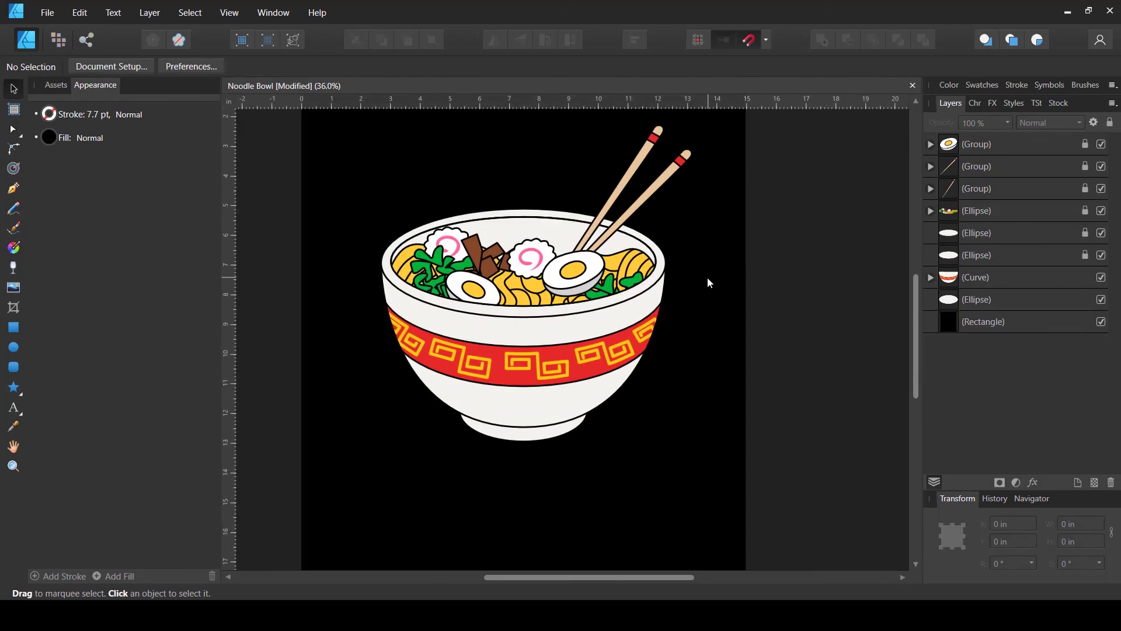
scroll(618, 327, up, 1)
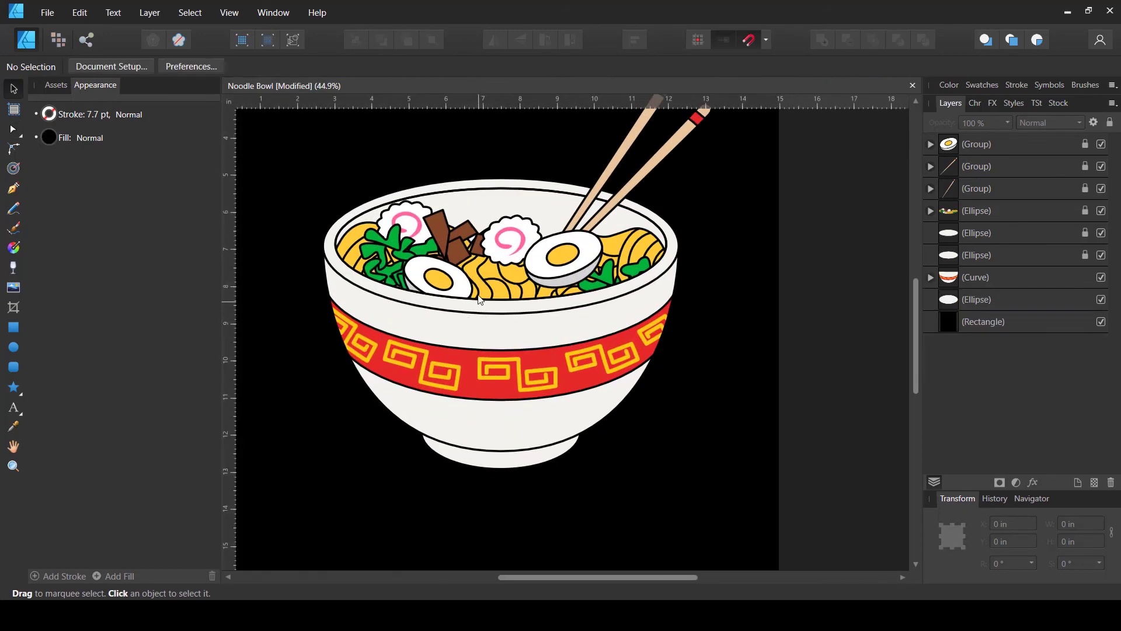
scroll(485, 272, down, 1)
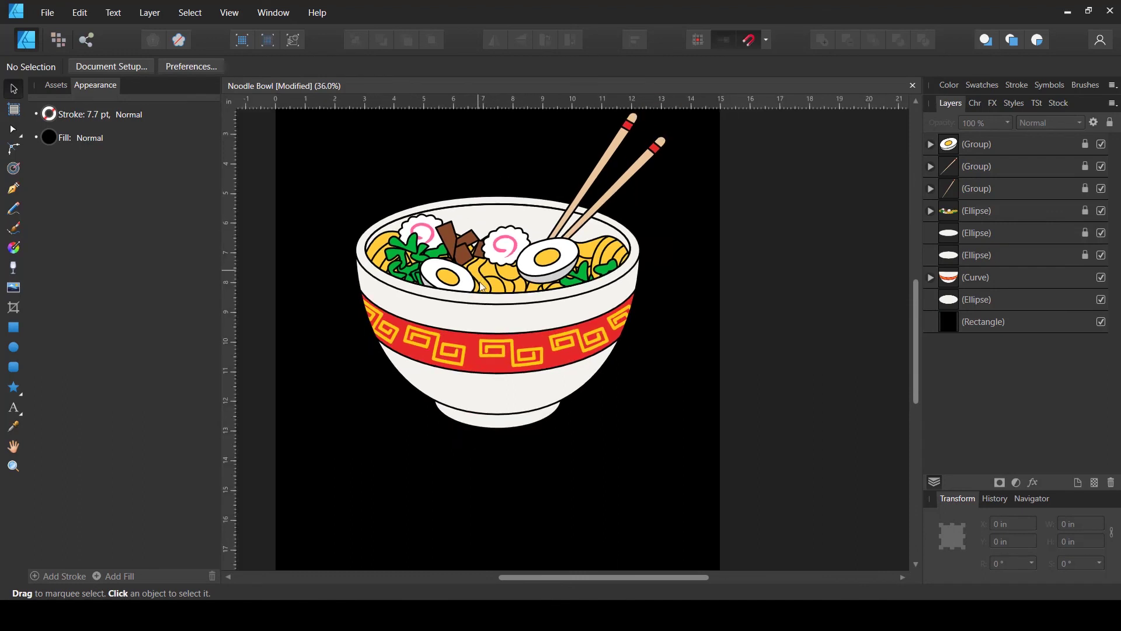
click(1101, 322)
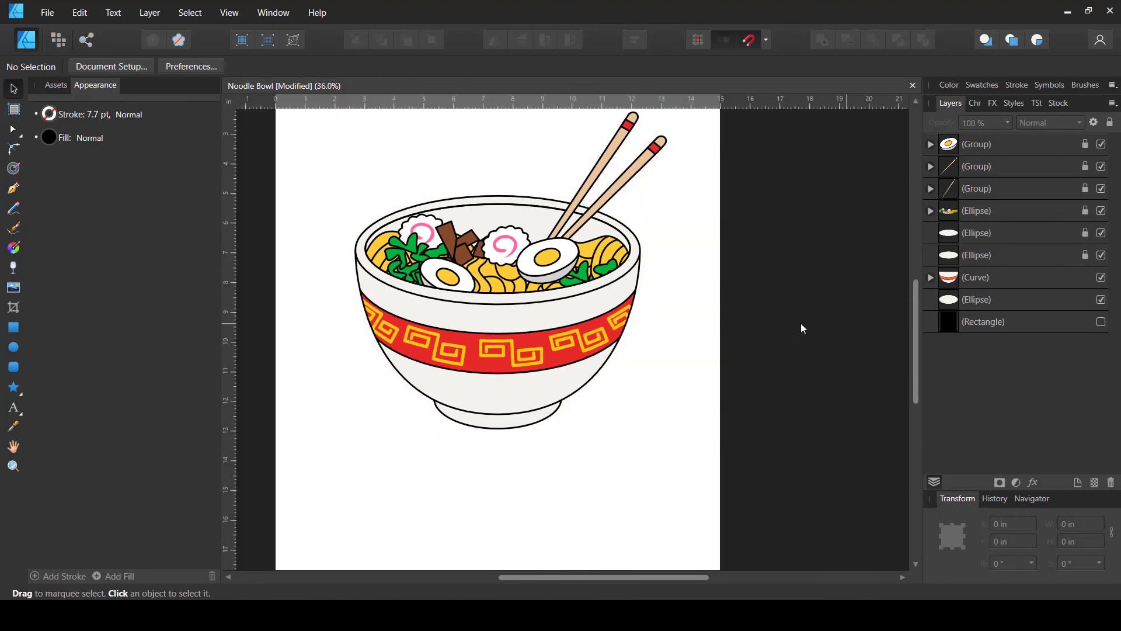
scroll(753, 320, up, 2)
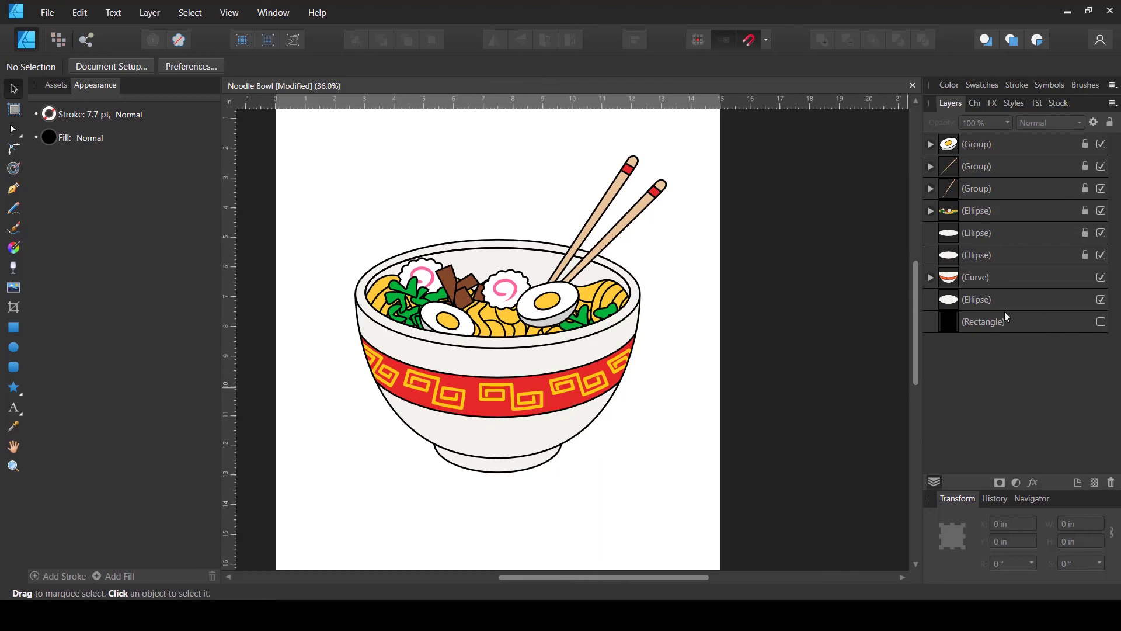
Step: Try a coral red fill on the bowl's foot and sample the same colour onto the outer rim ellipse
click(951, 299)
click(77, 65)
drag(65, 155, 144, 179)
click(957, 255)
click(76, 66)
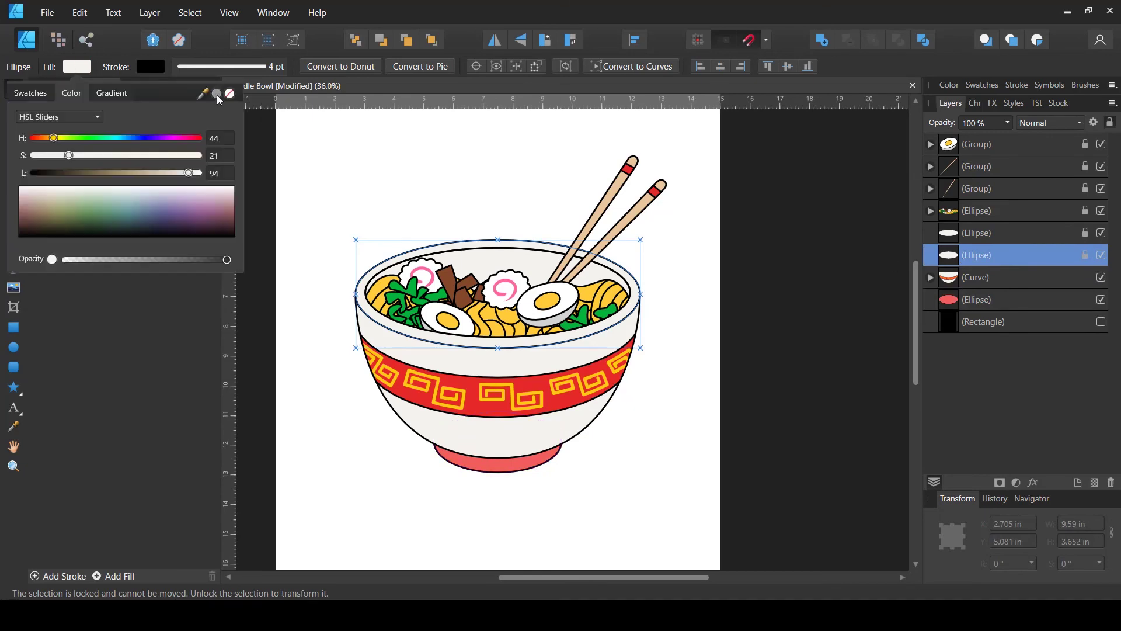
drag(201, 94, 506, 468)
Step: Try a swatch fill on the bowl body, give the foot ellipse a pale cream fill, and clear the selection
click(975, 277)
click(74, 66)
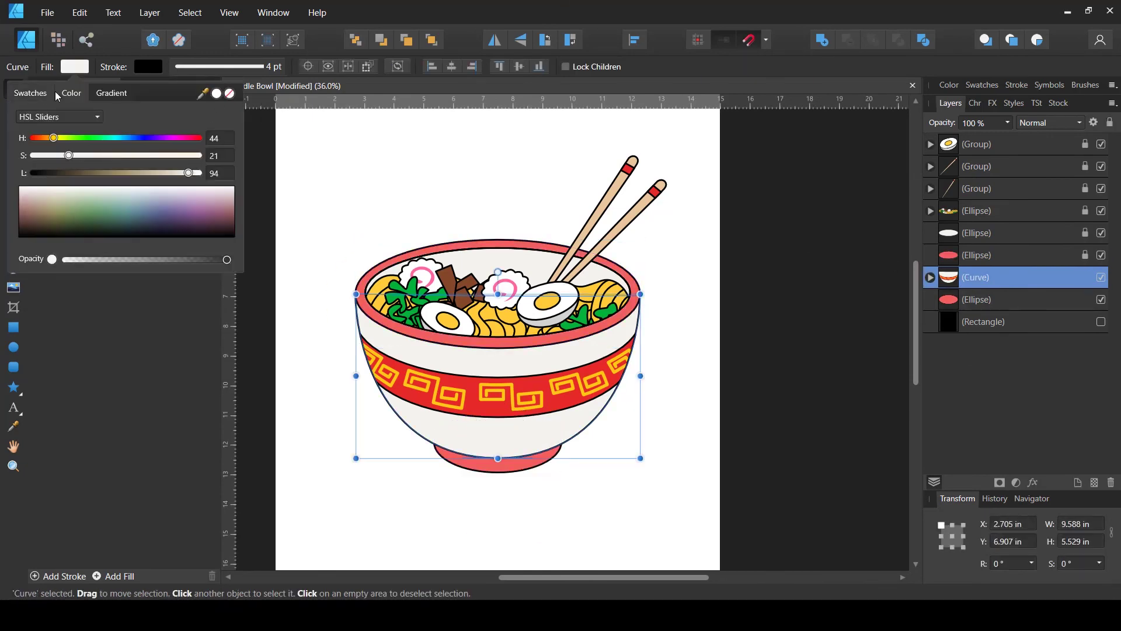
click(29, 92)
click(48, 116)
click(704, 474)
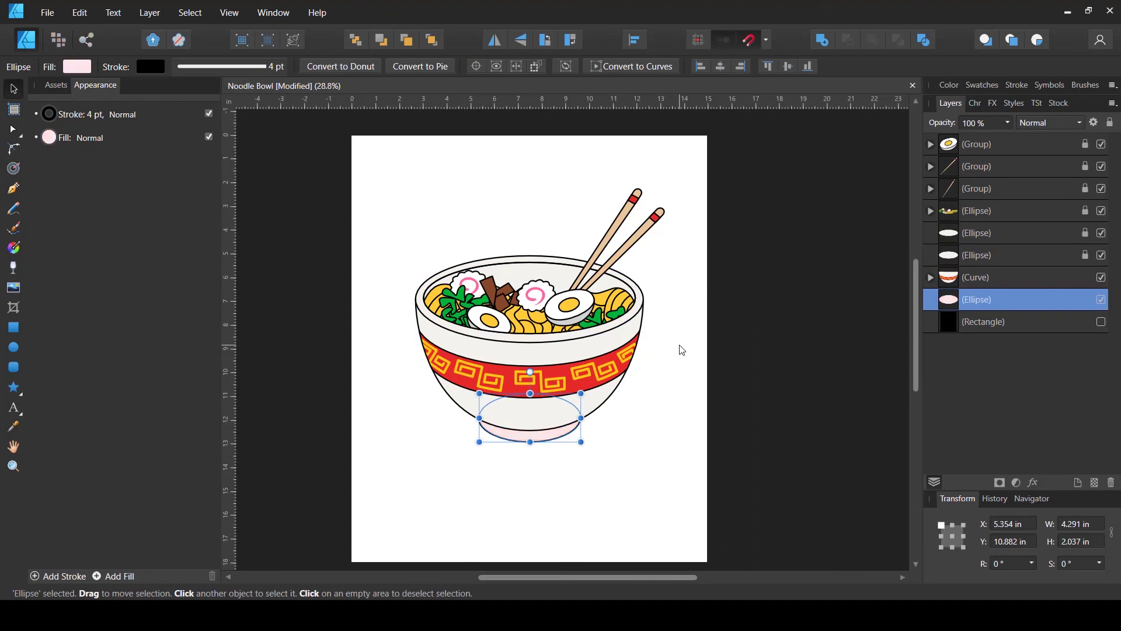
click(682, 350)
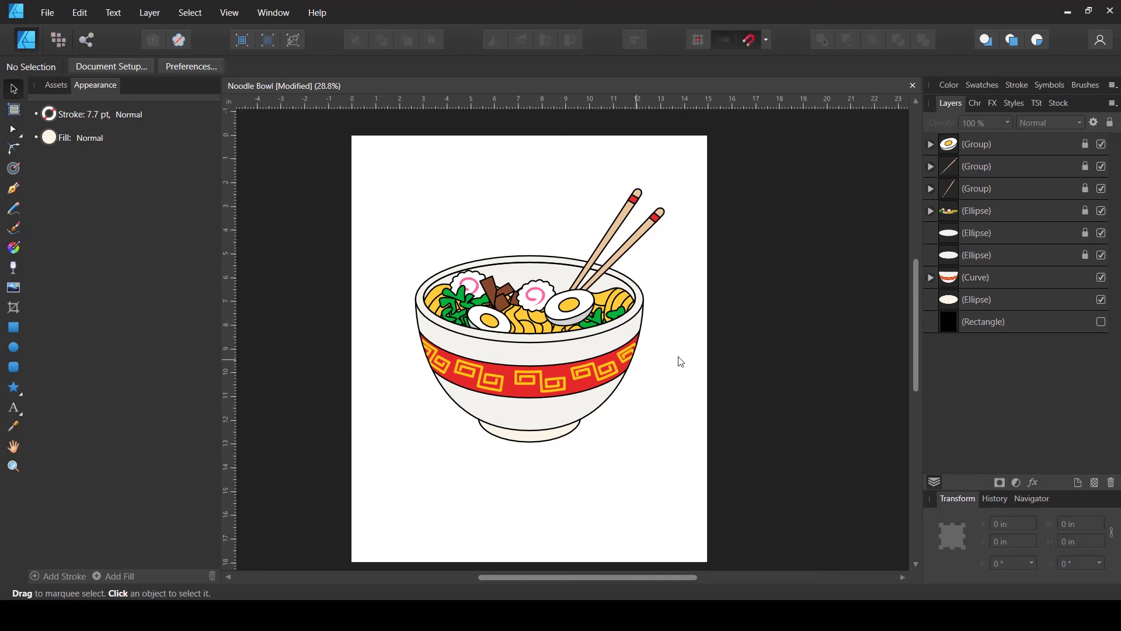
scroll(692, 377, up, 1)
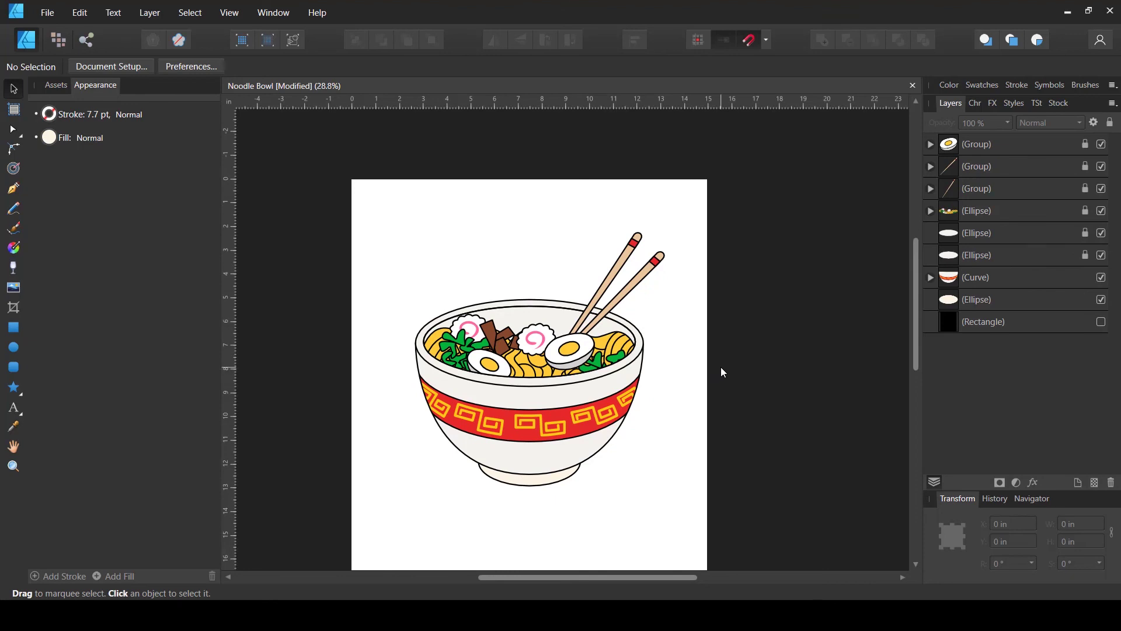